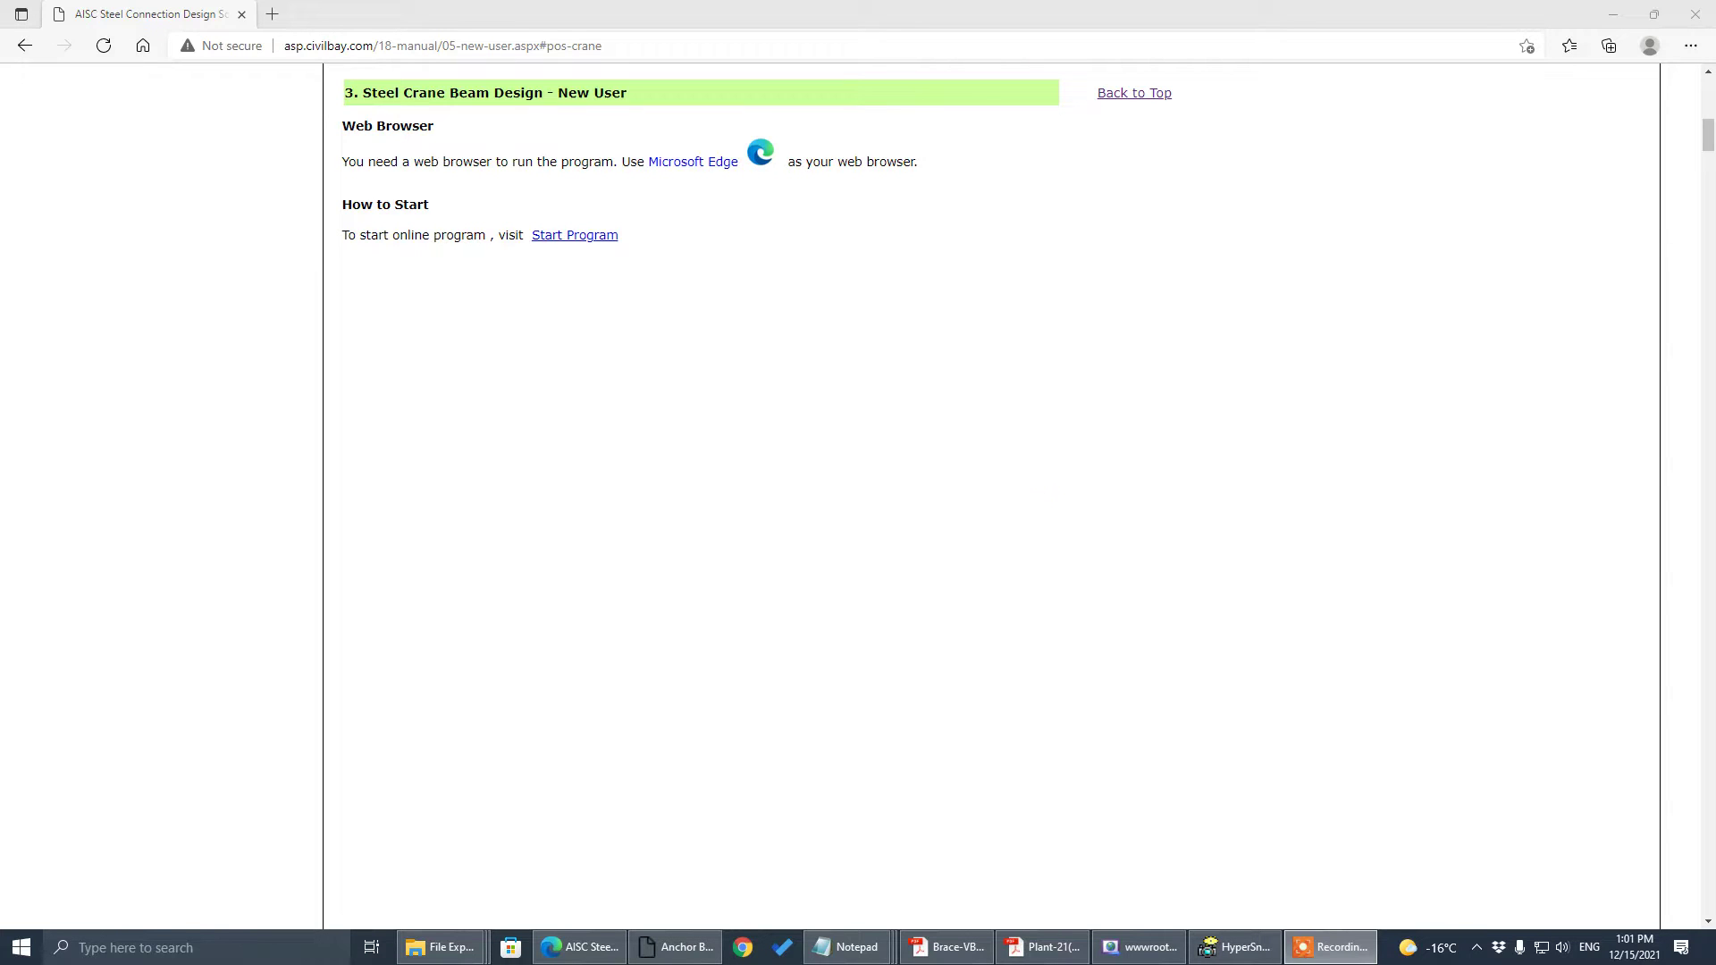
# - Check the saved page addresses in the notes, then return to the browser
pyautogui.click(847, 946)
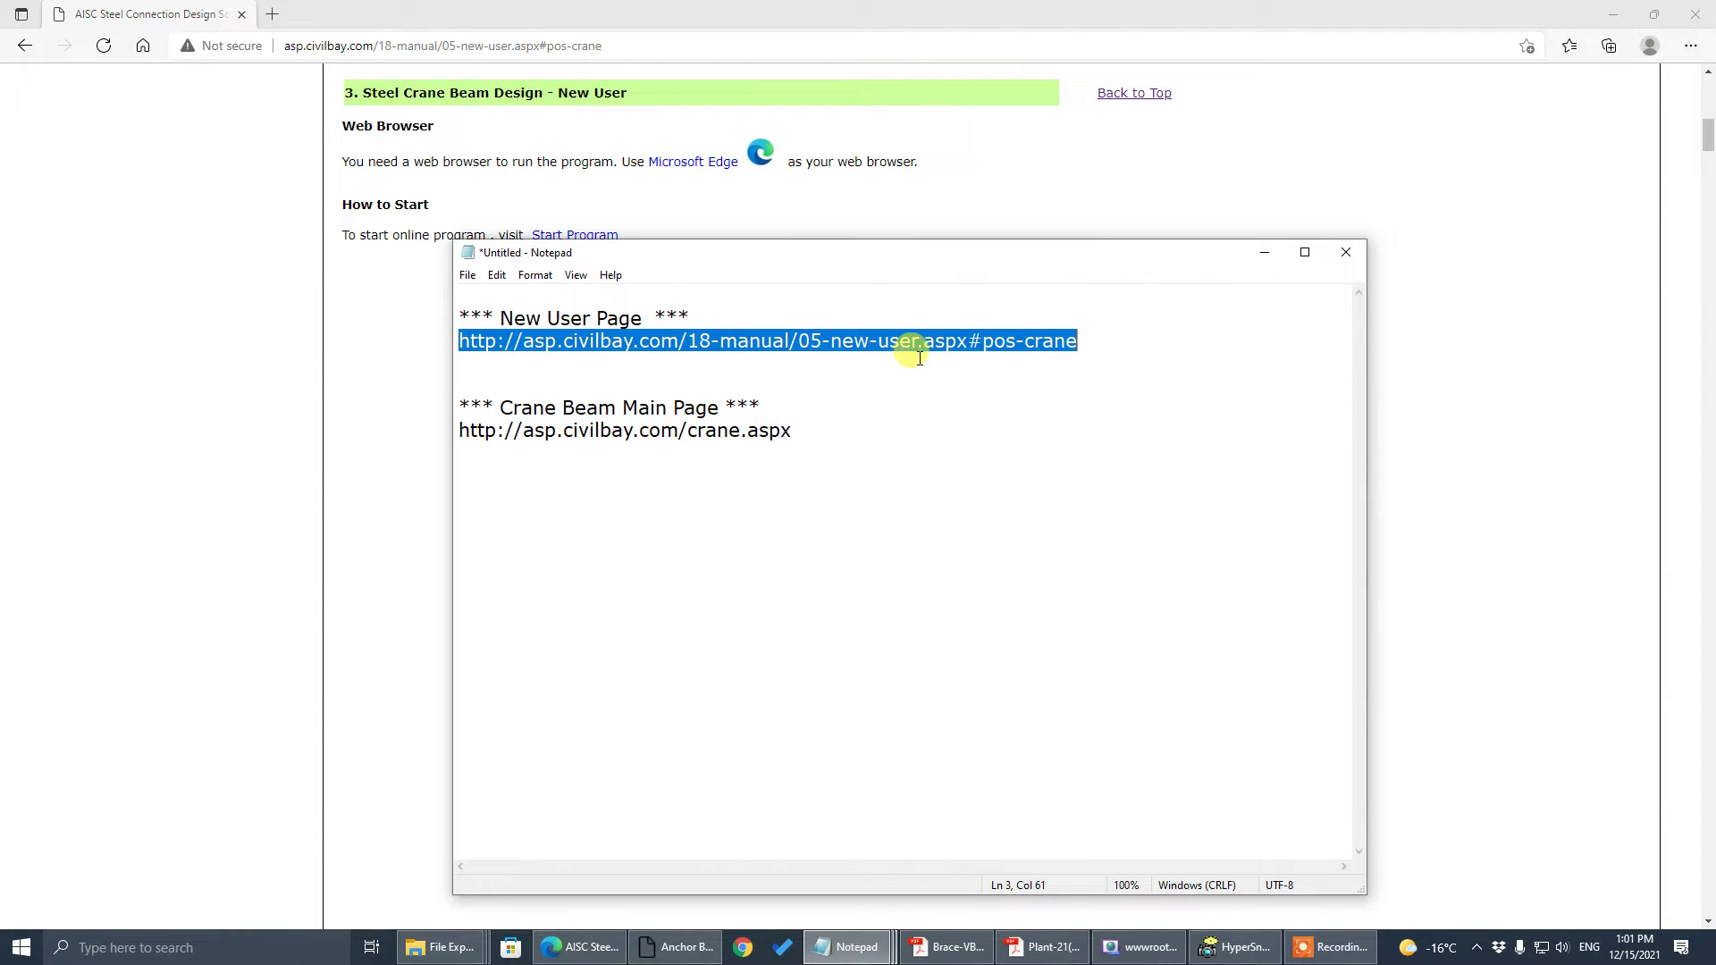
pyautogui.click(985, 253)
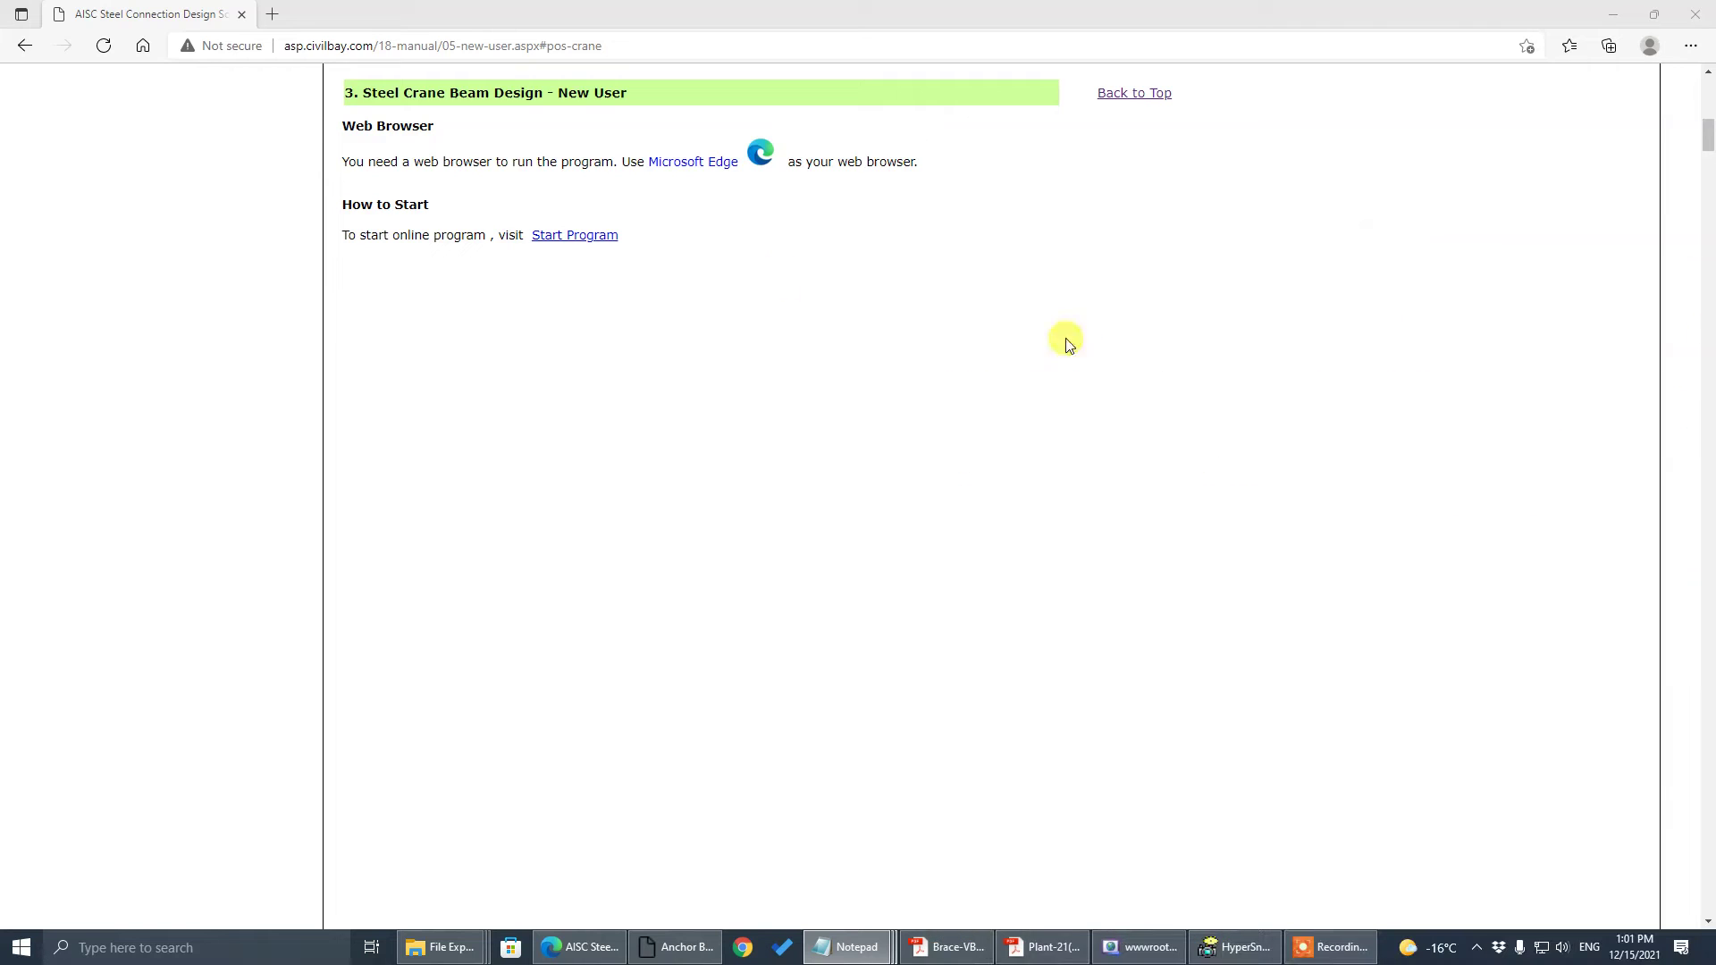
pyautogui.click(764, 248)
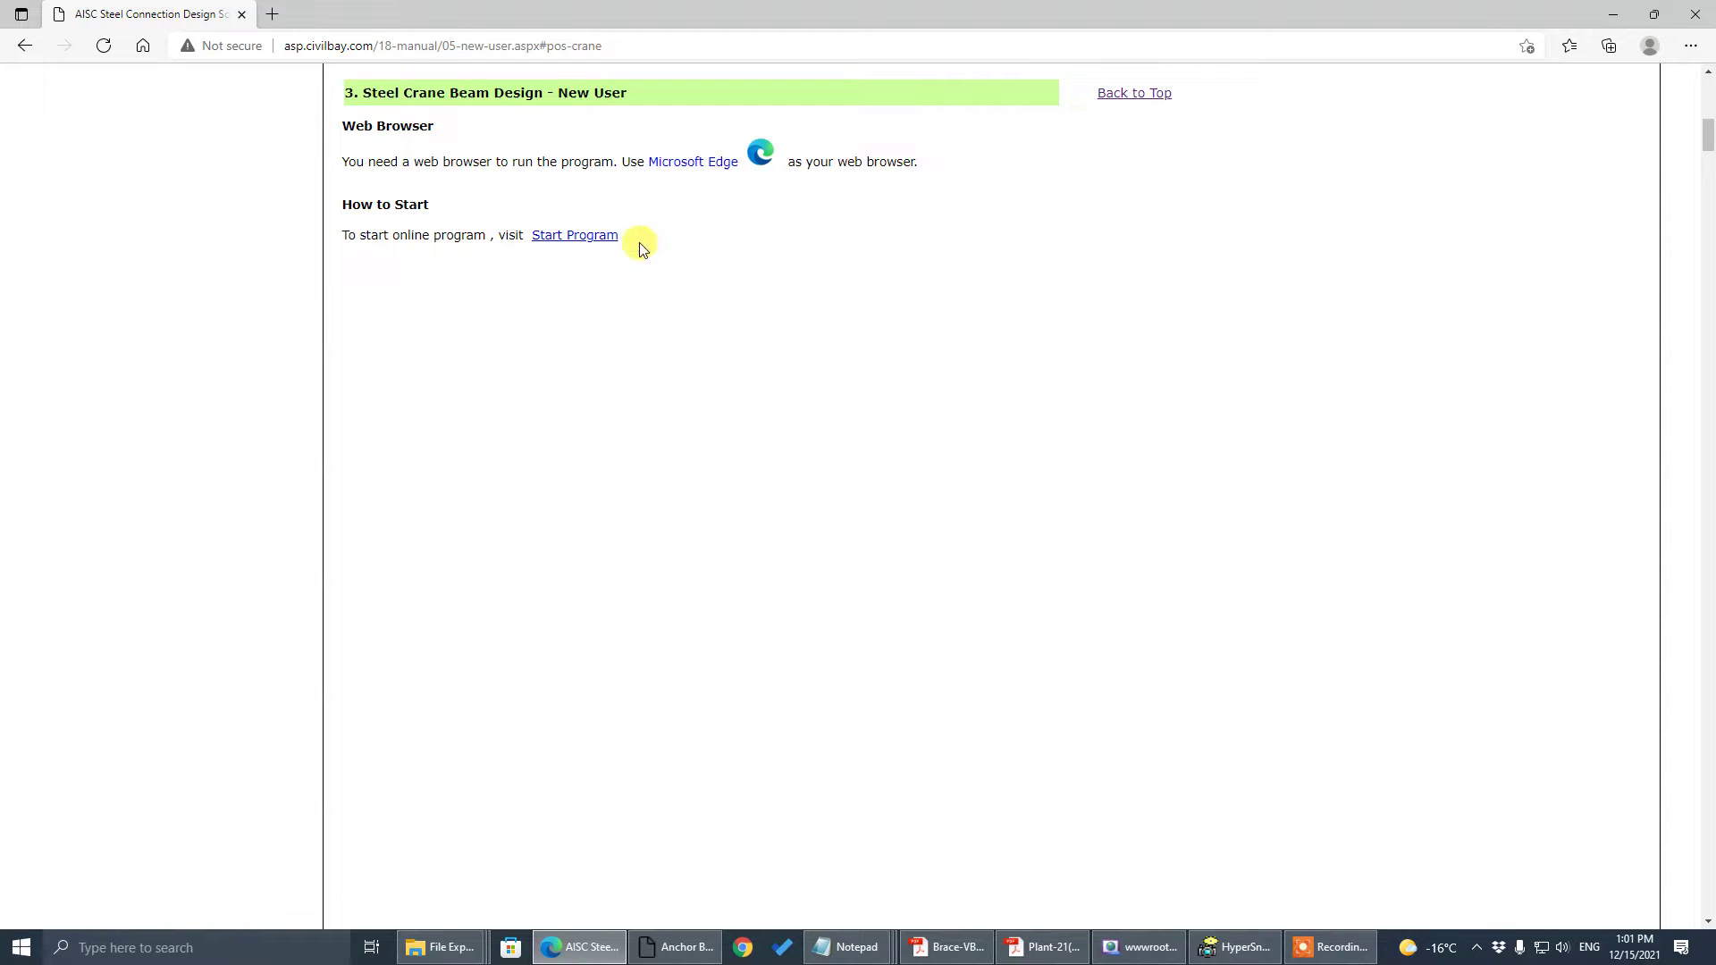
# - Start the program in a maximized window and open the 'AISC LRFD 2010 / ASD 2010 and ASD 1989 Code' page
pyautogui.click(581, 235)
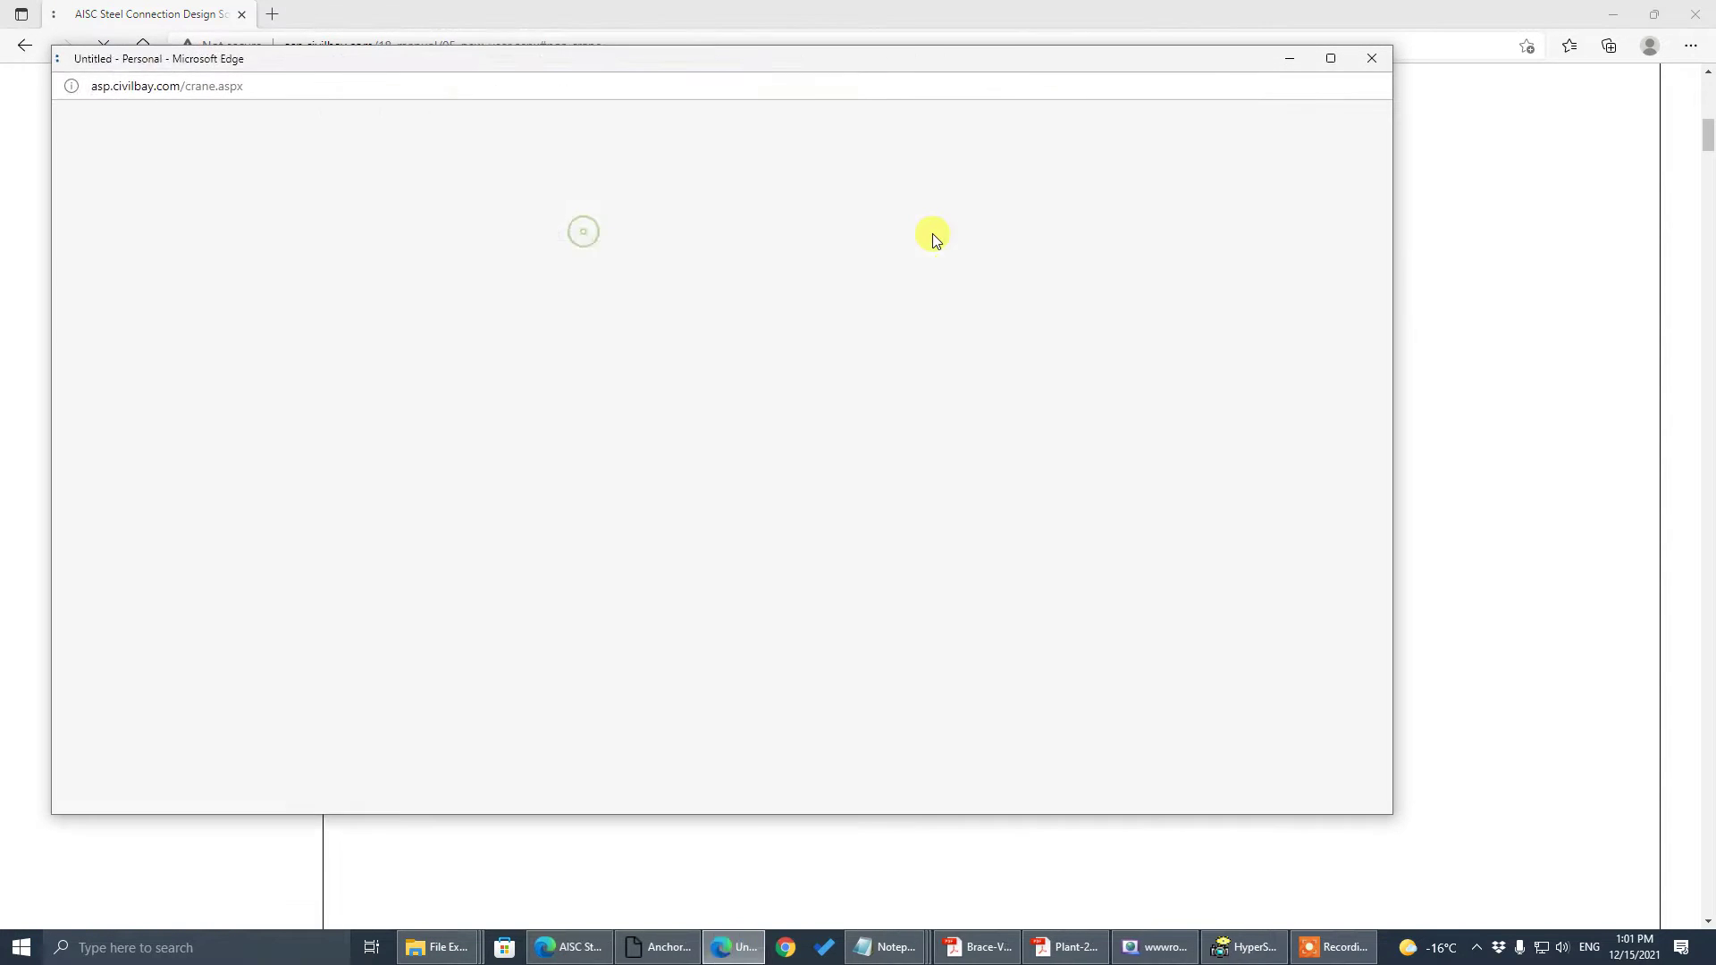
pyautogui.click(1331, 58)
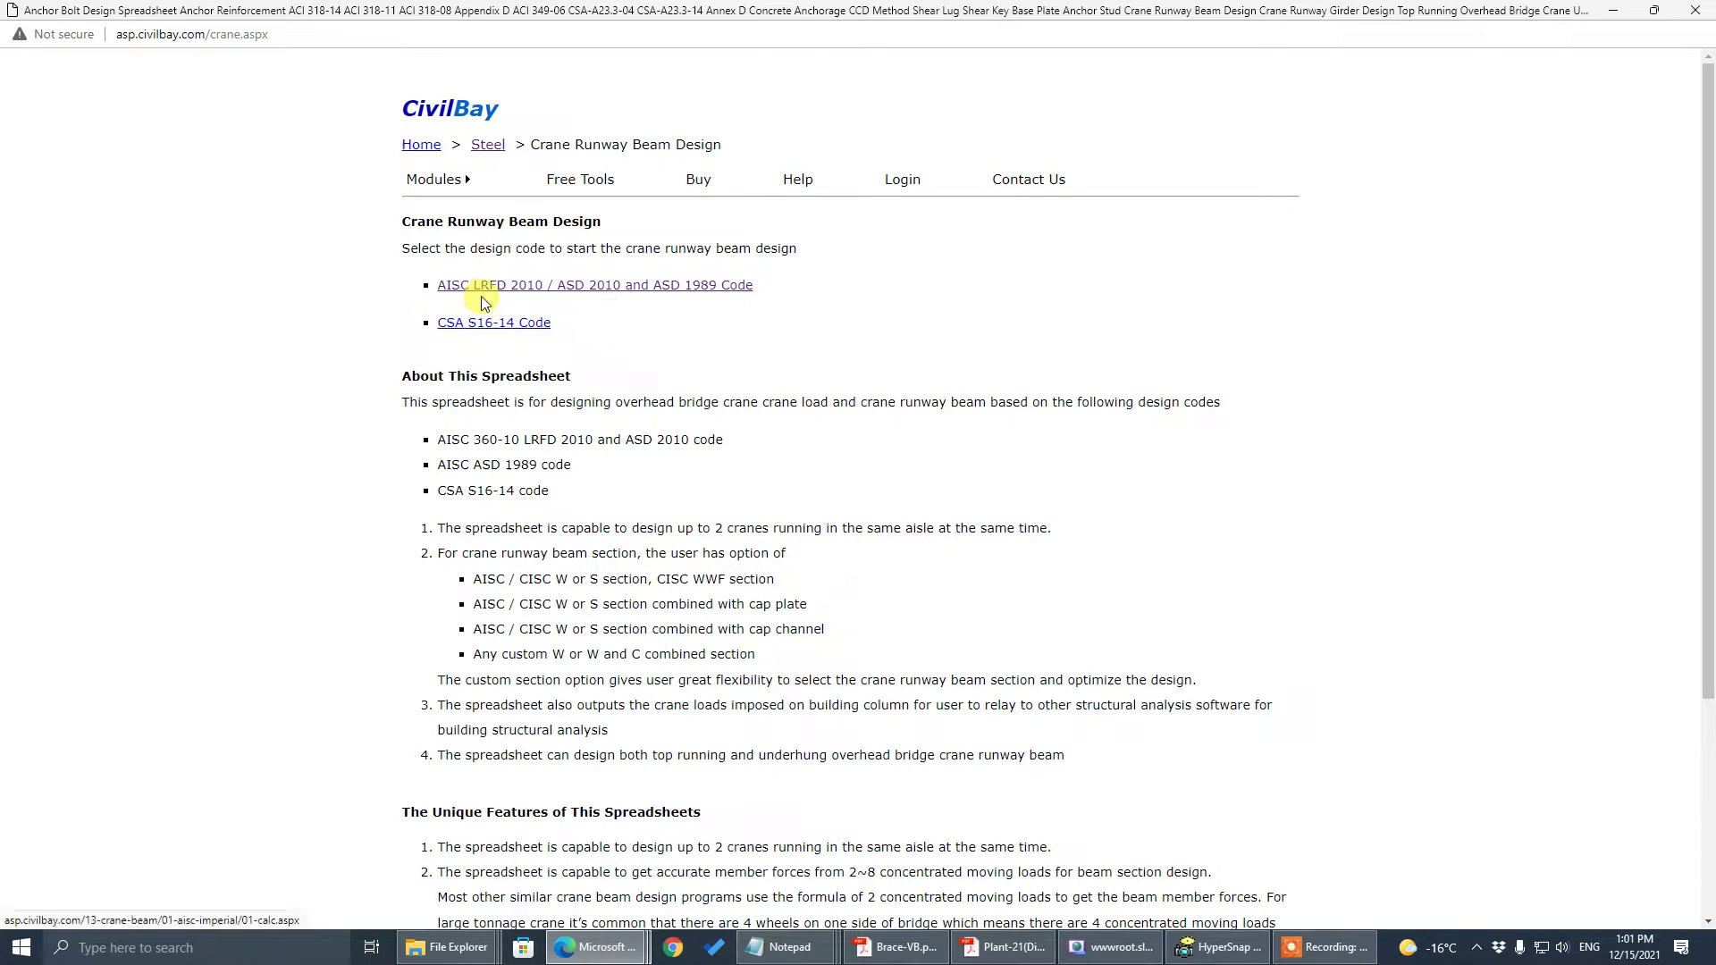
pyautogui.click(623, 286)
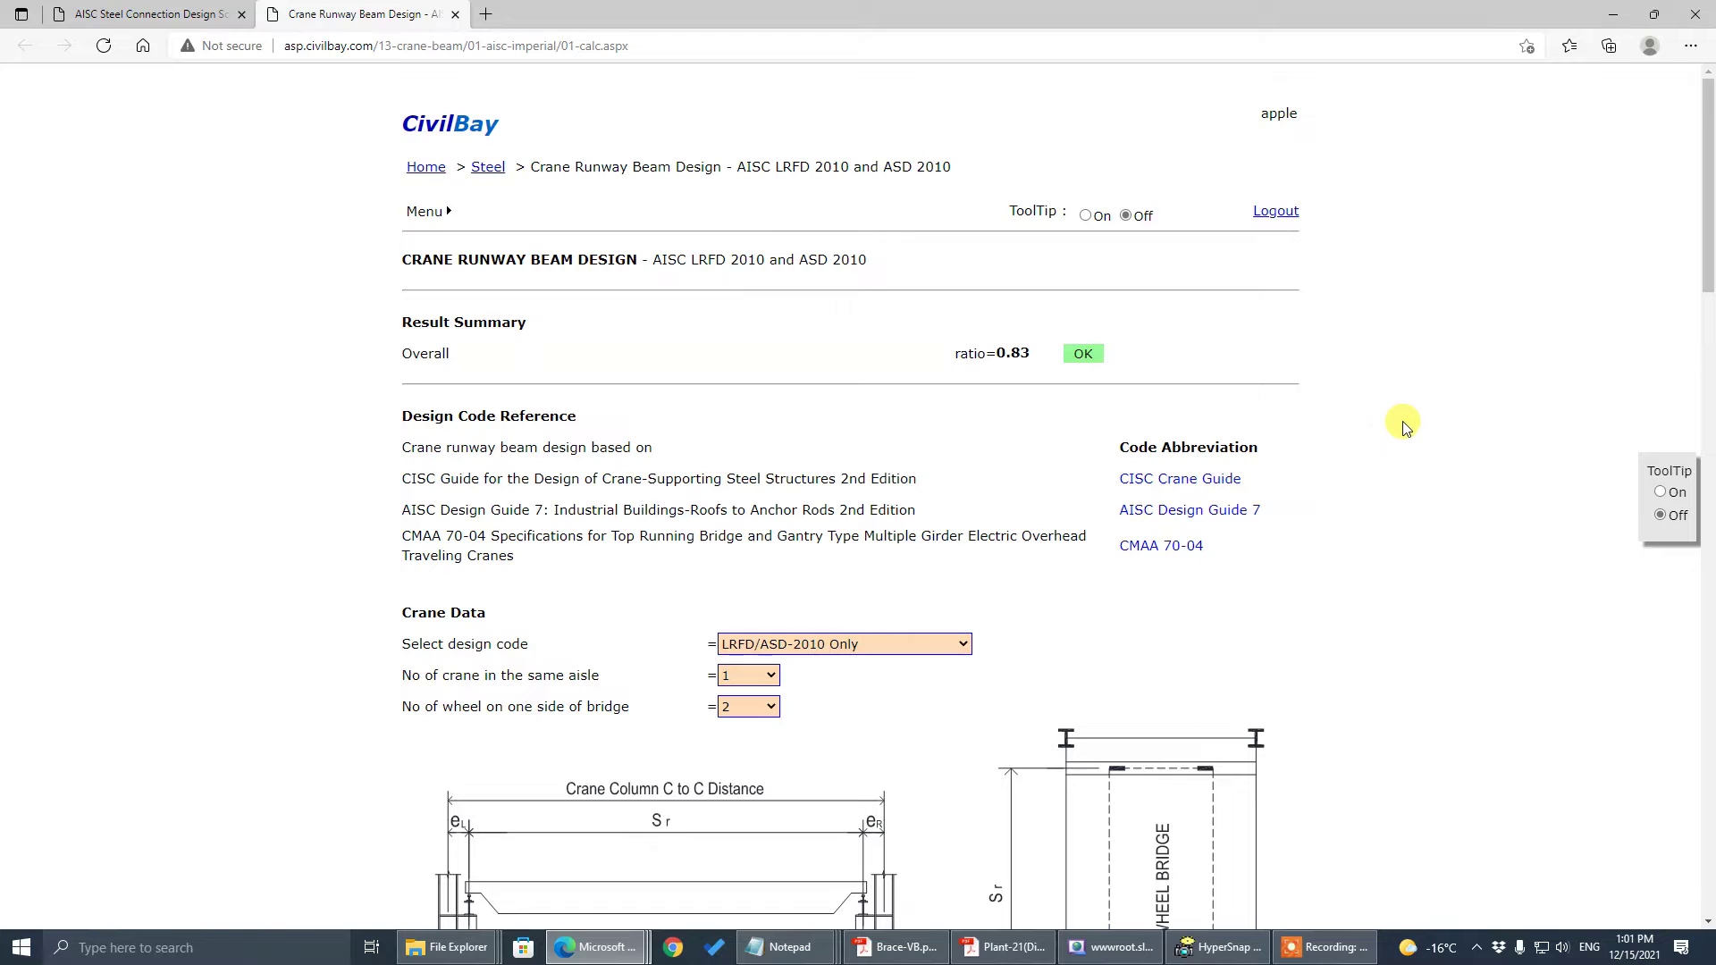
# - Log out of the Guest session, then go to the CivilBay login page via the top-right Login link
pyautogui.click(1275, 211)
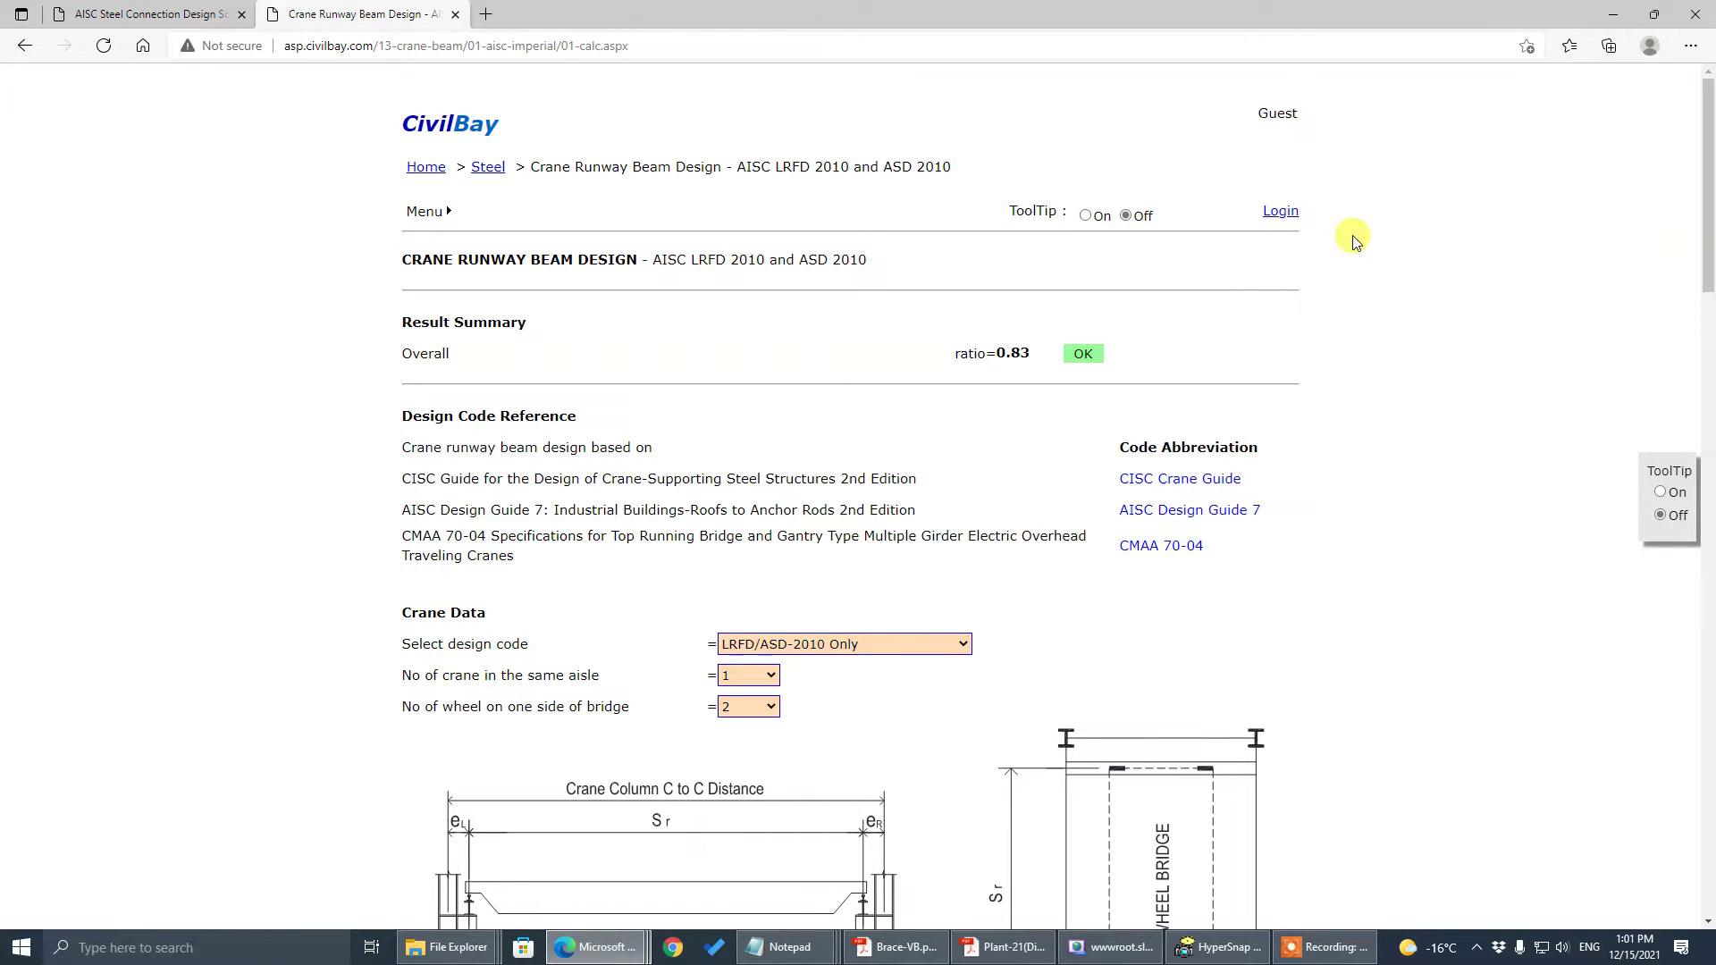
pyautogui.moveTo(1254, 111); pyautogui.dragTo(1303, 120)
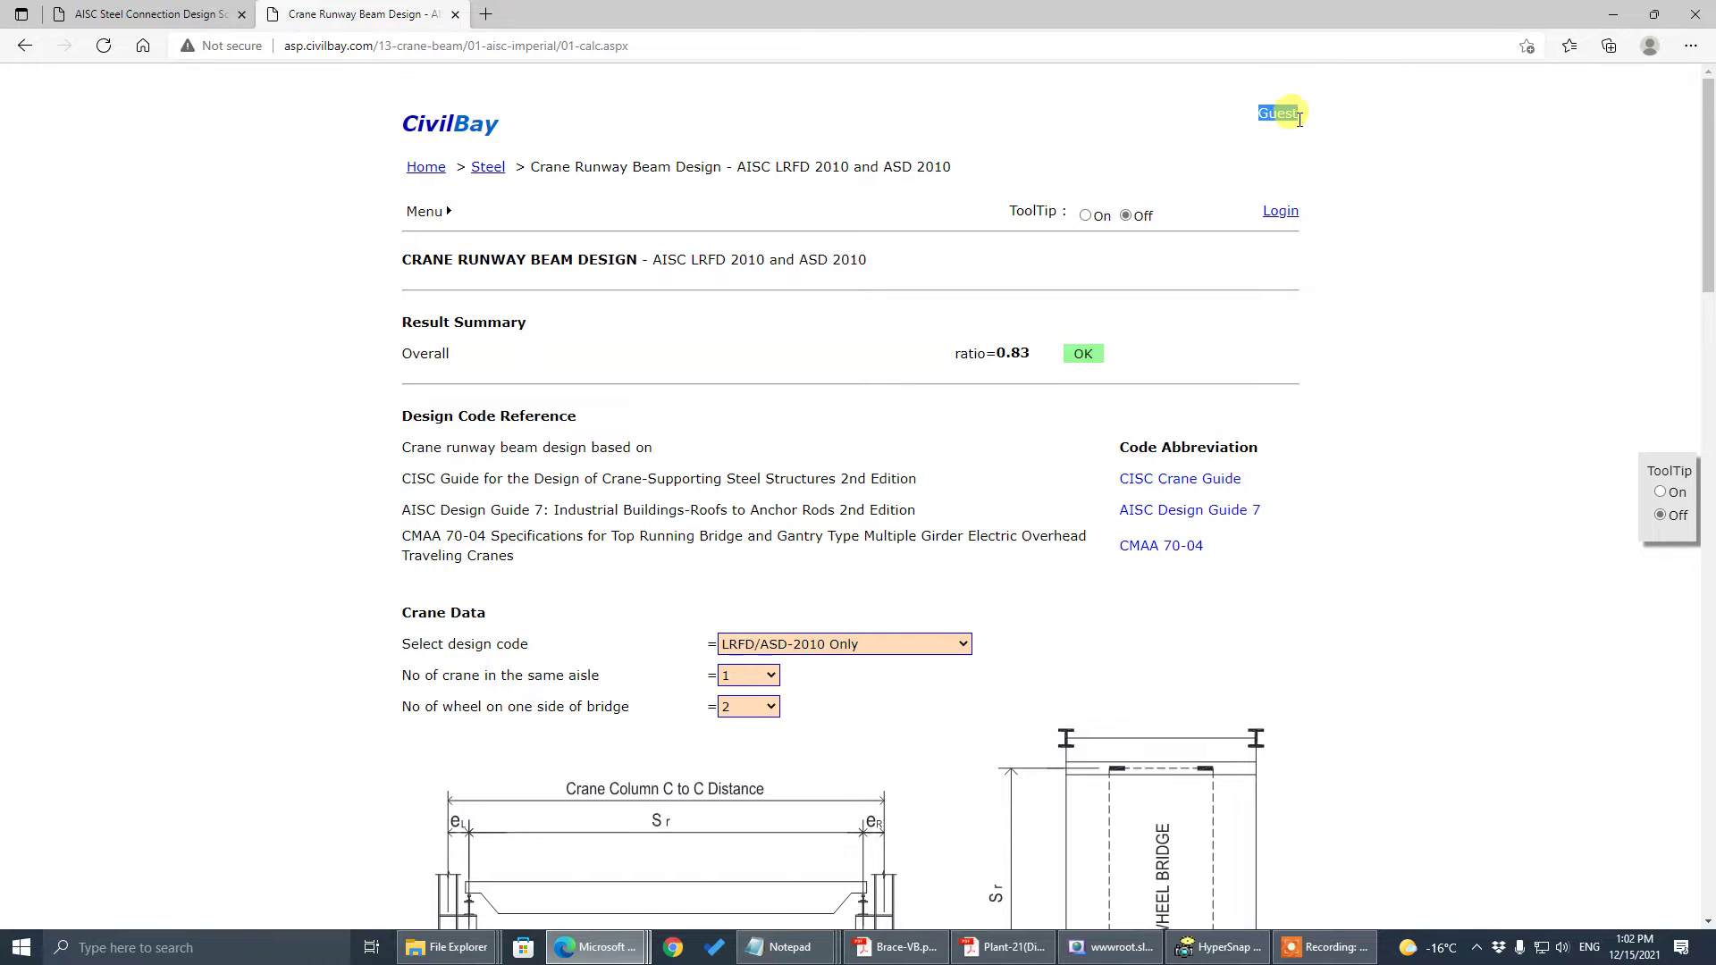
pyautogui.click(1360, 180)
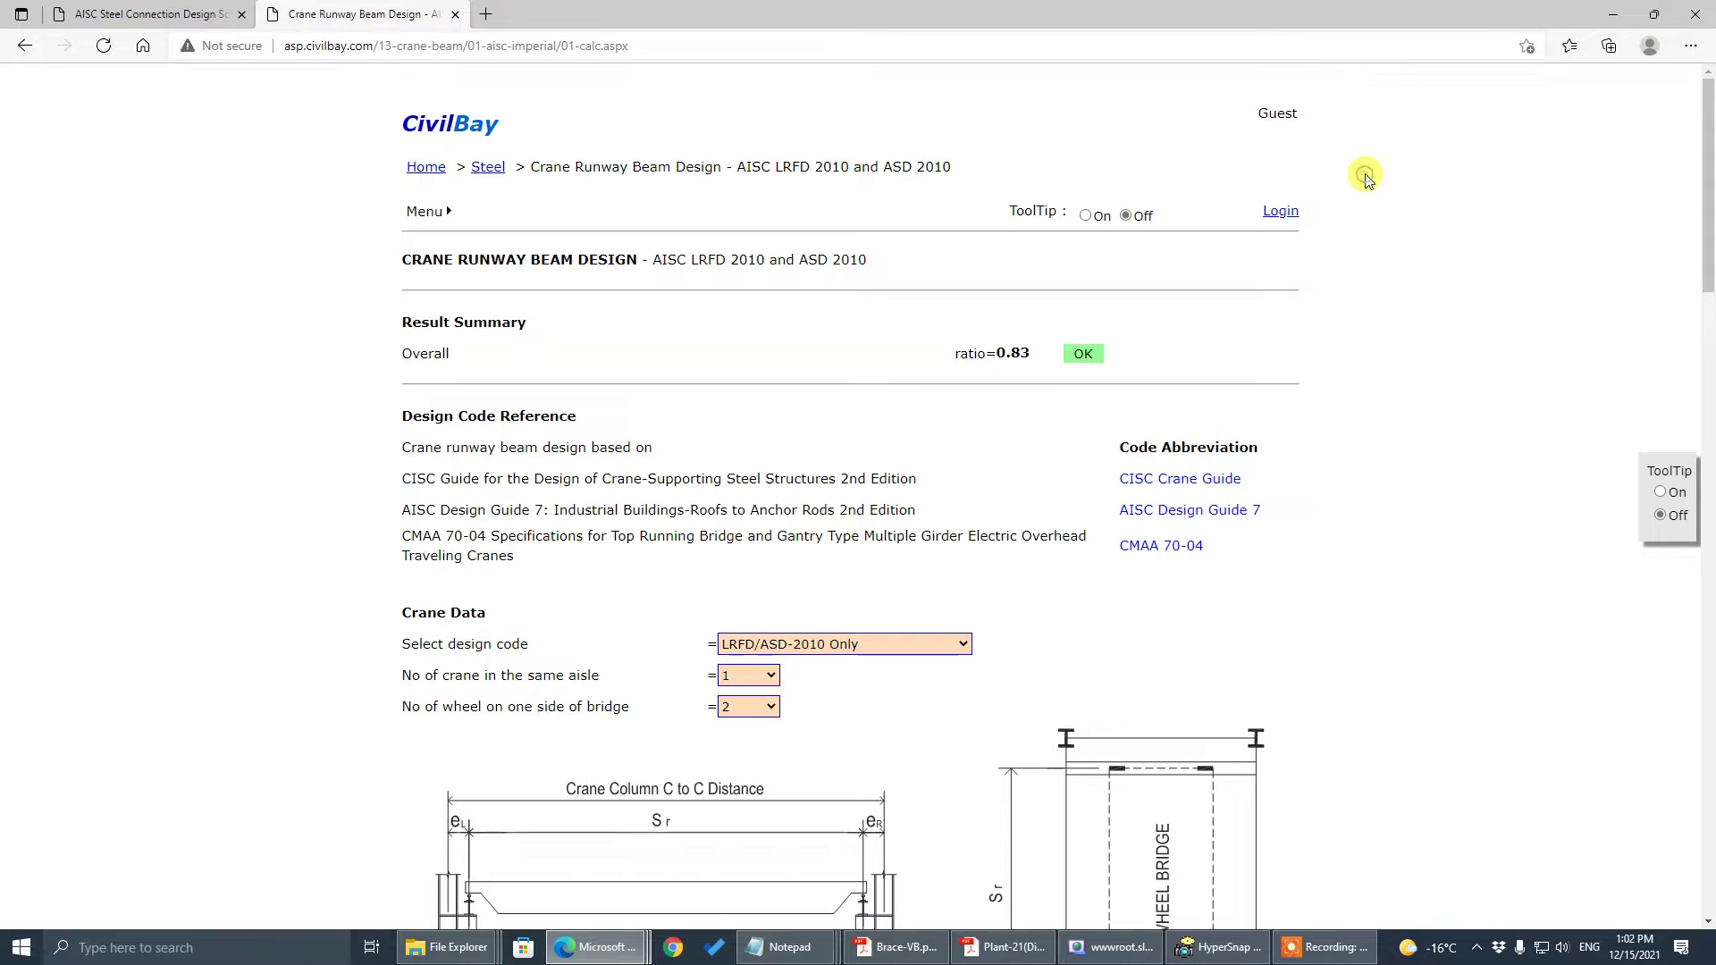
pyautogui.click(1277, 214)
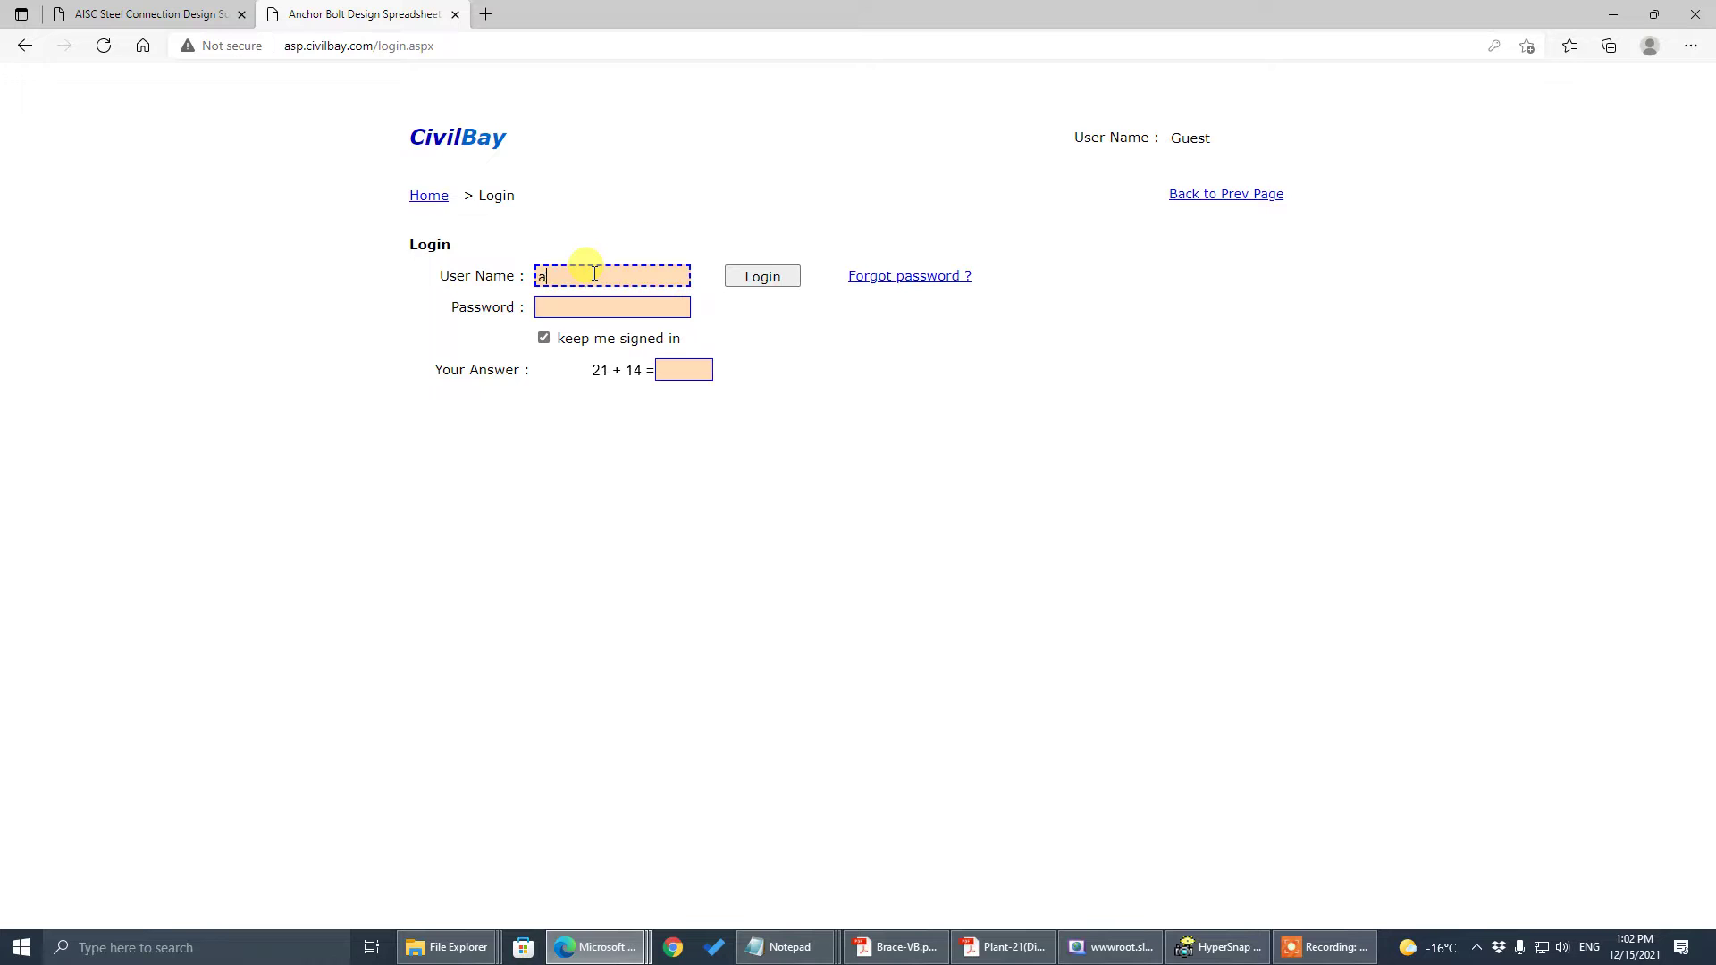
# - Enter the account password and the captcha answer, then submit the login
pyautogui.click(584, 304)
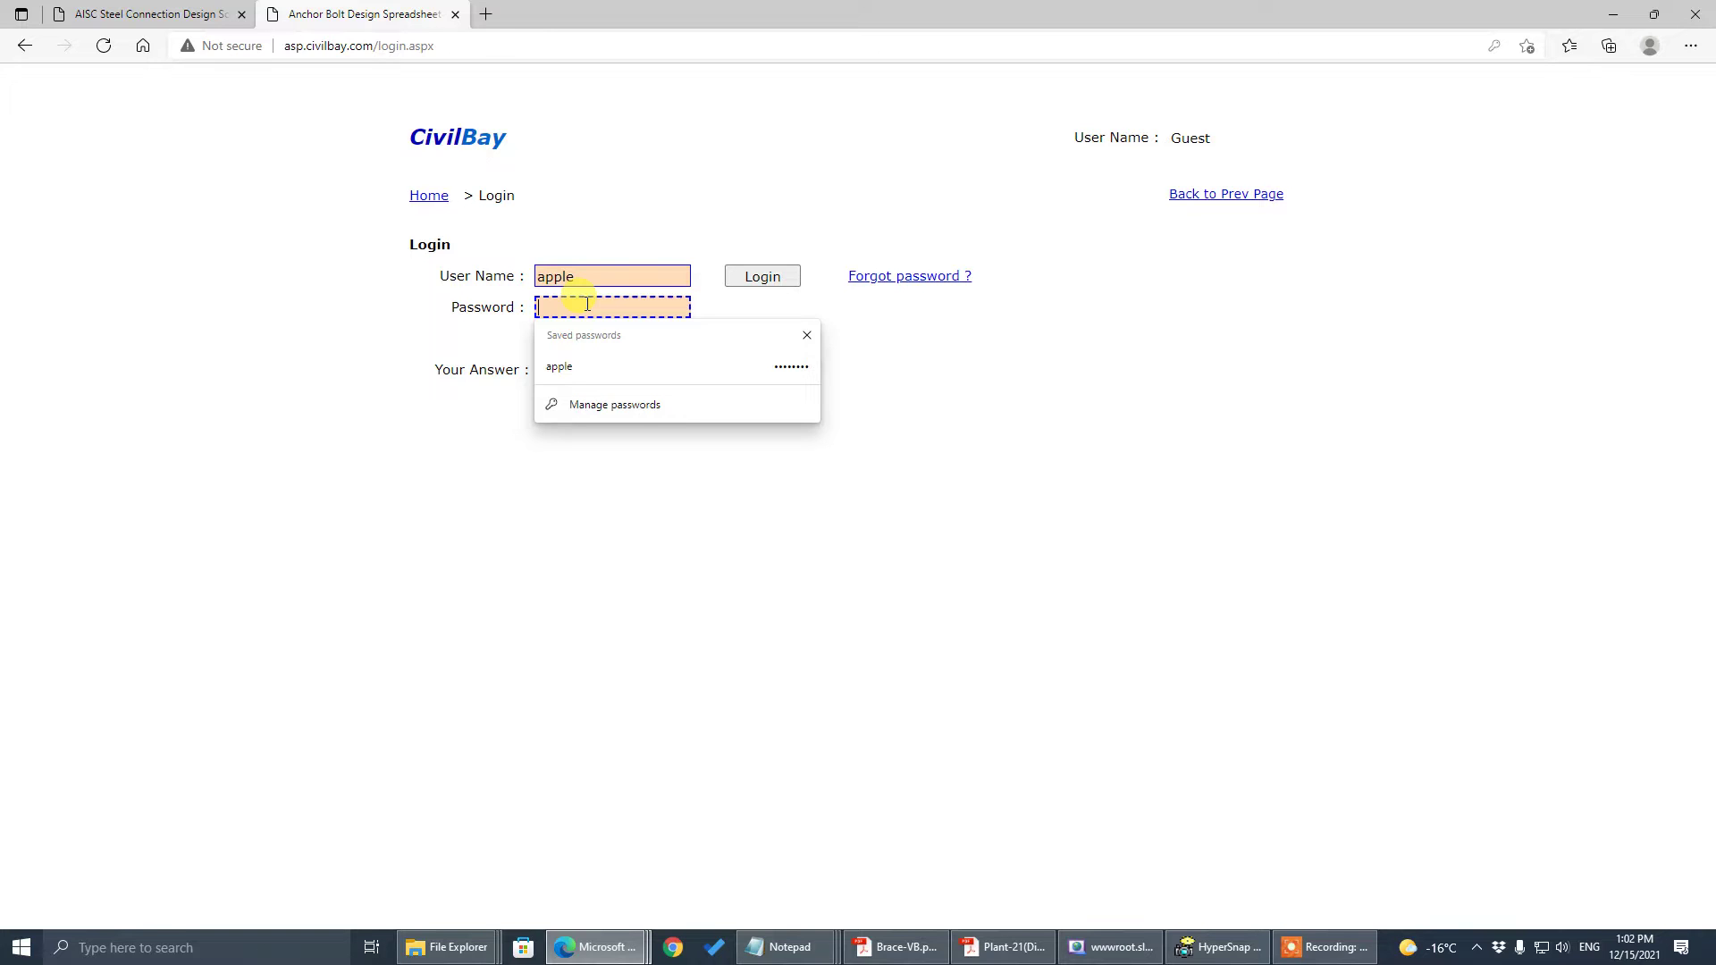
pyautogui.write('a')
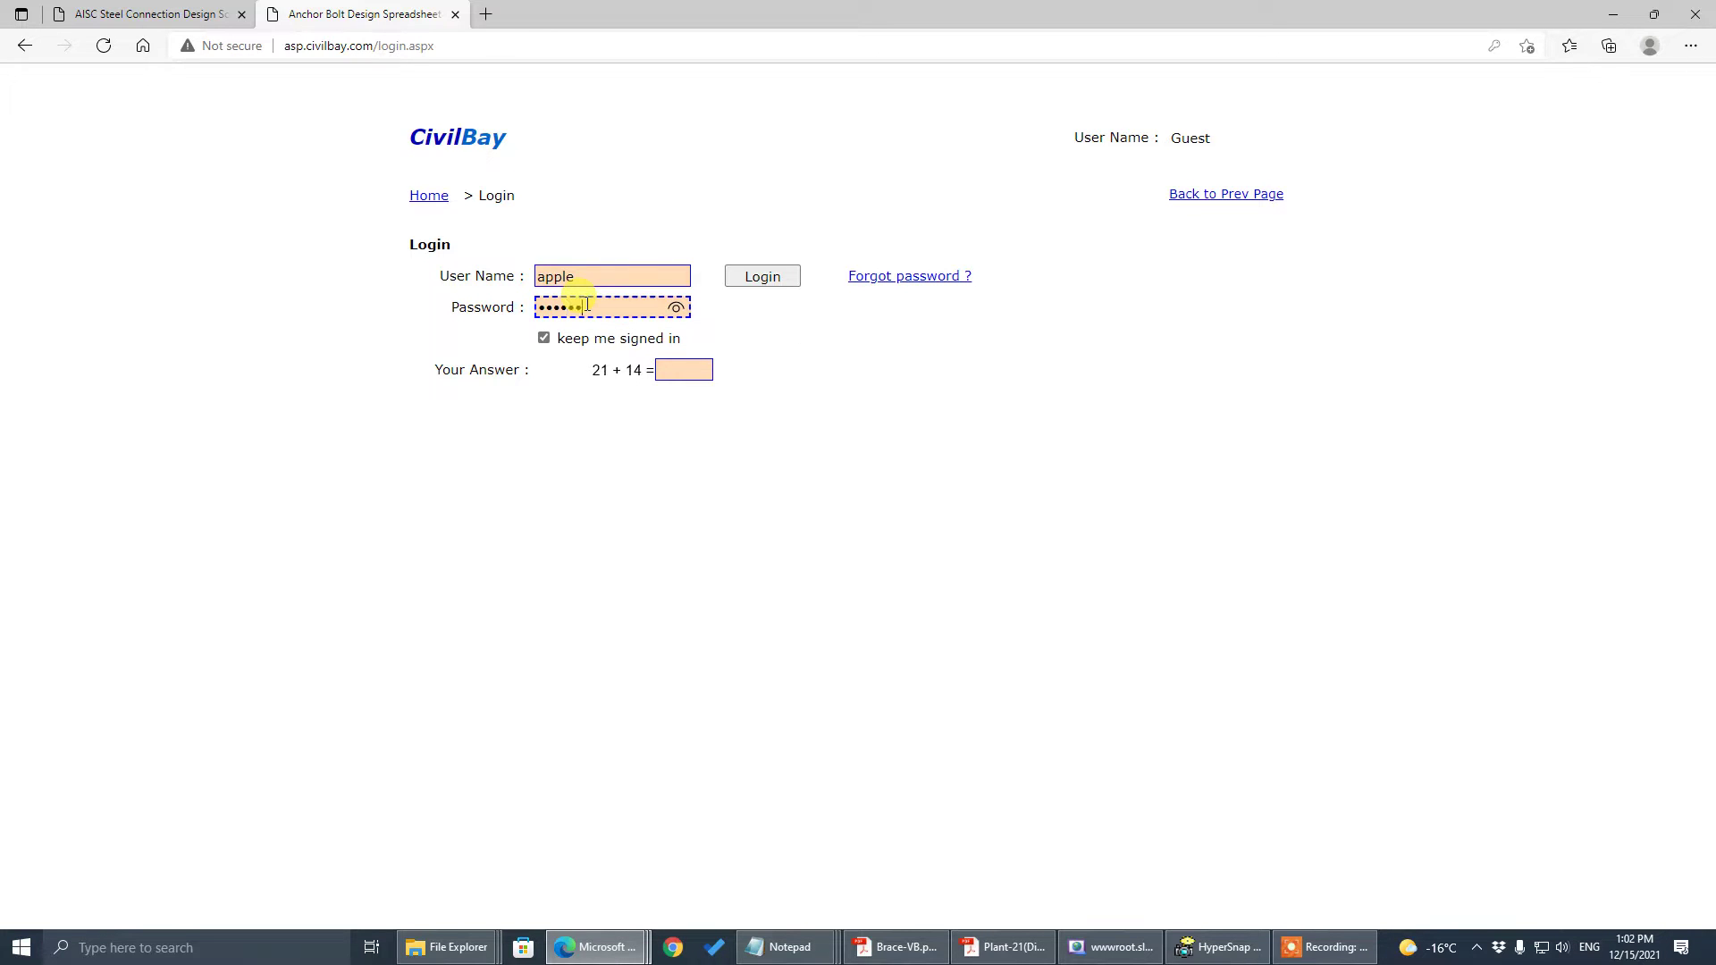
pyautogui.click(670, 368)
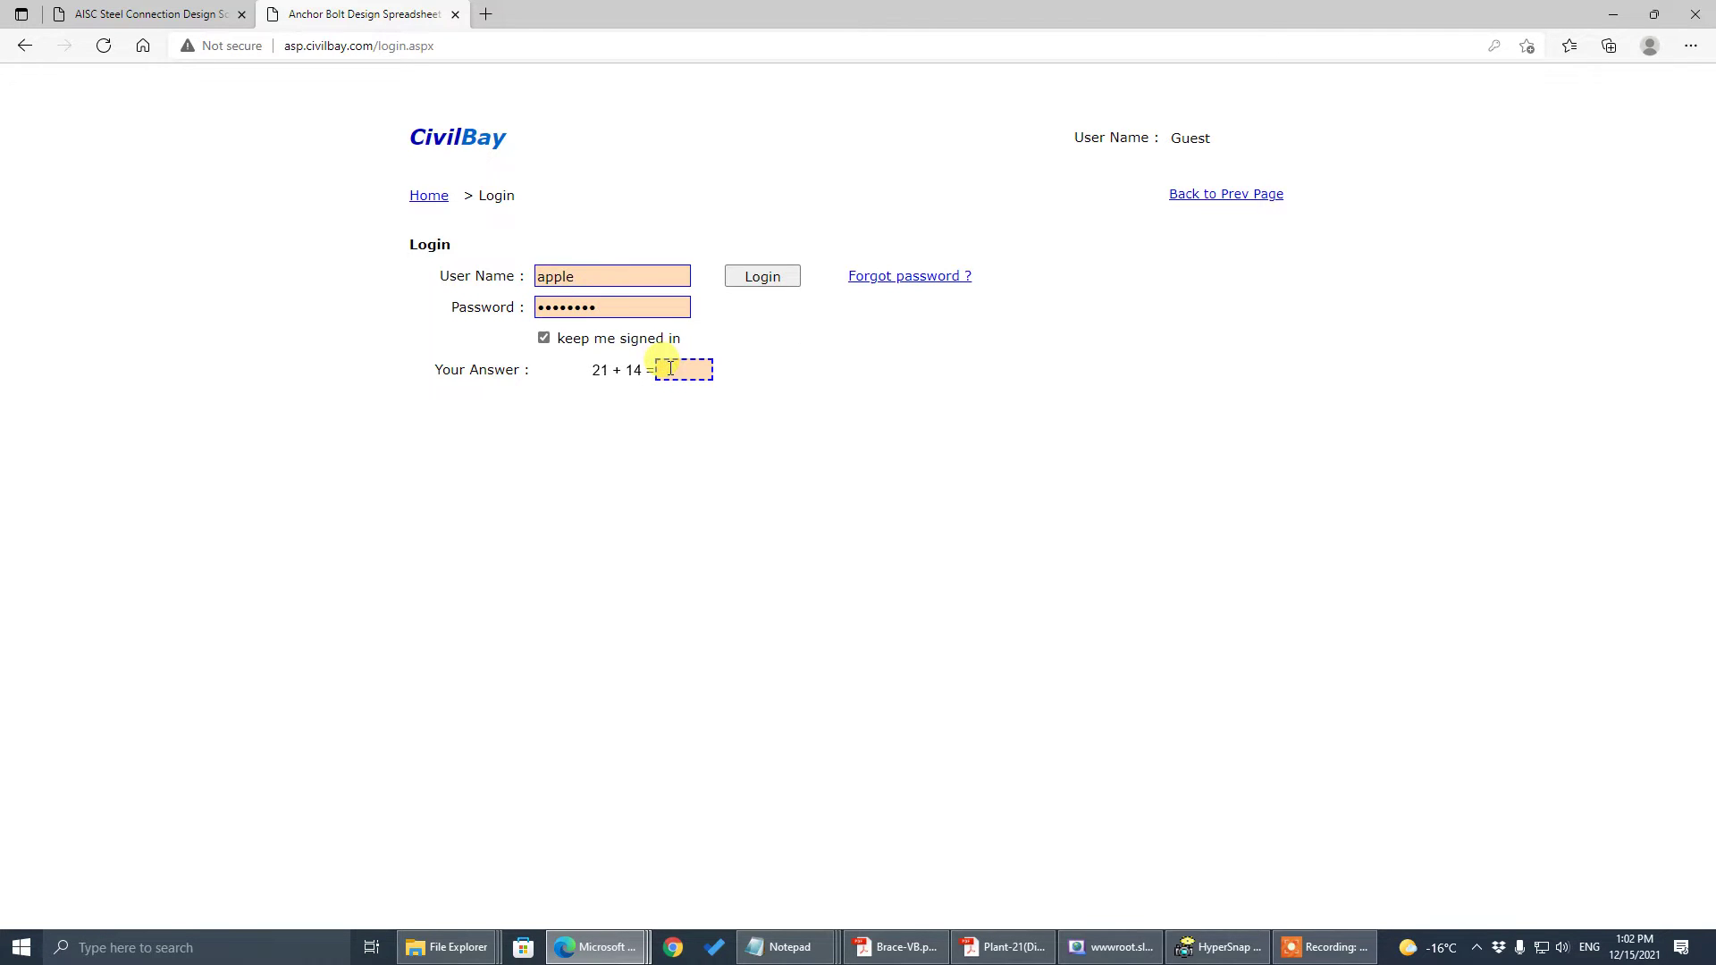
pyautogui.write('35')
pyautogui.click(762, 276)
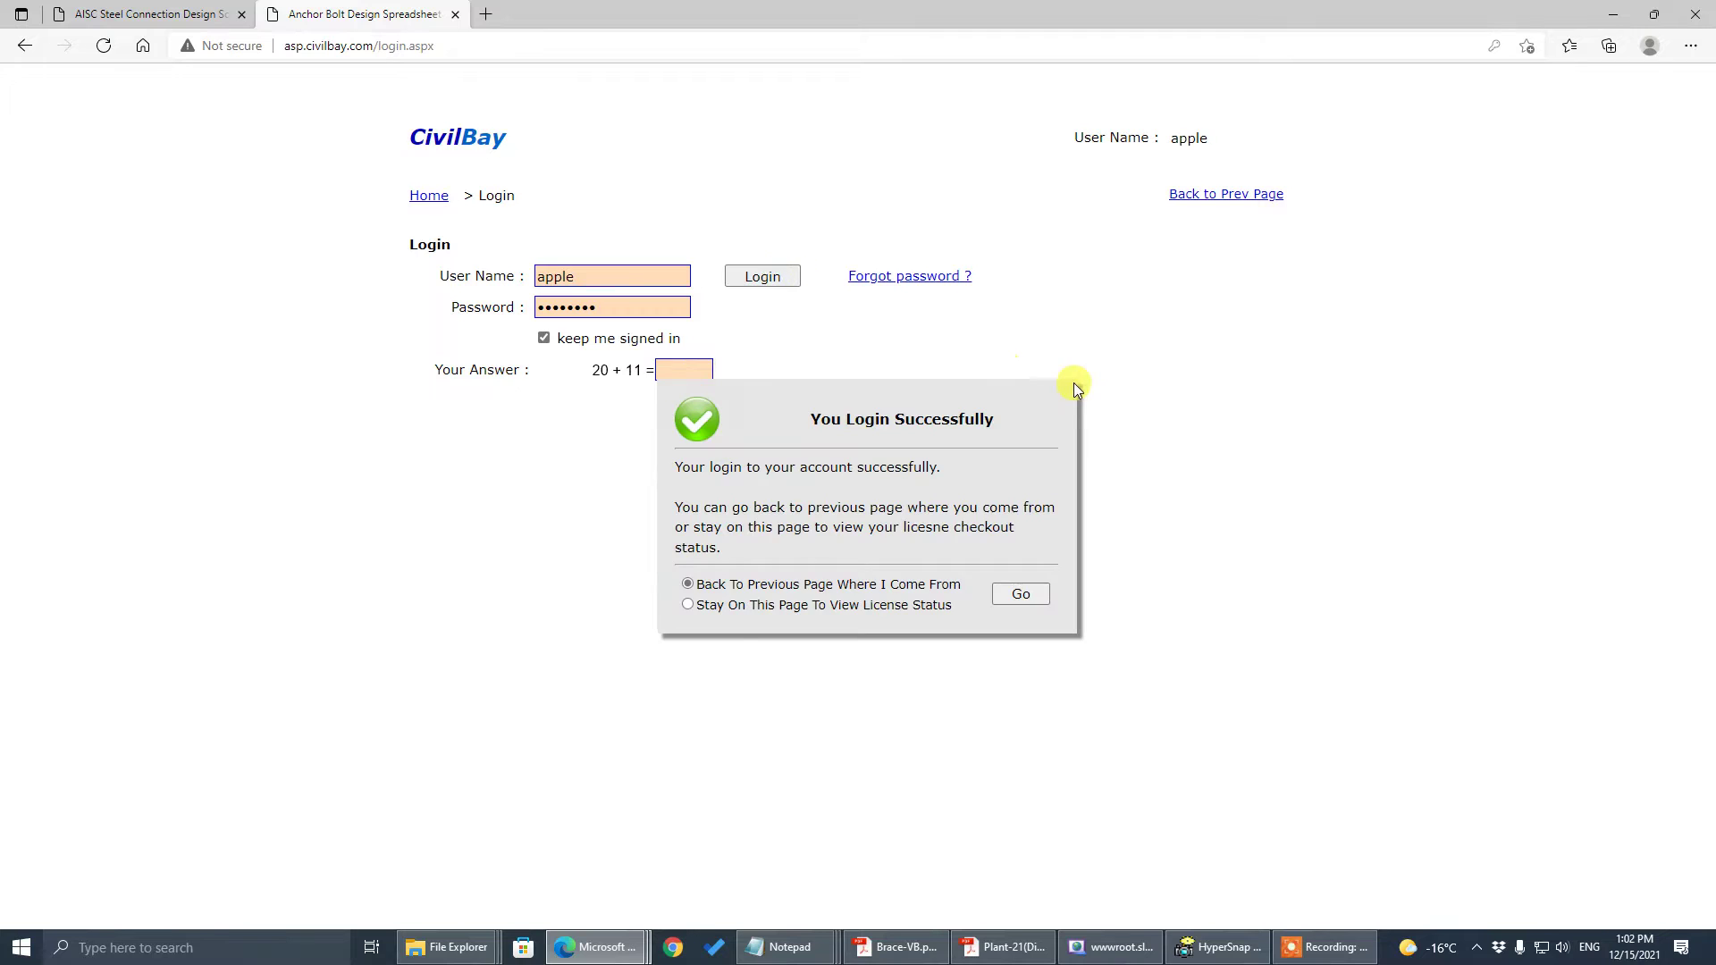
# - Return to the AISC LRFD 2010 / ASD 2010 beam page, review the inputs, and set ToolTip to On
pyautogui.click(1020, 594)
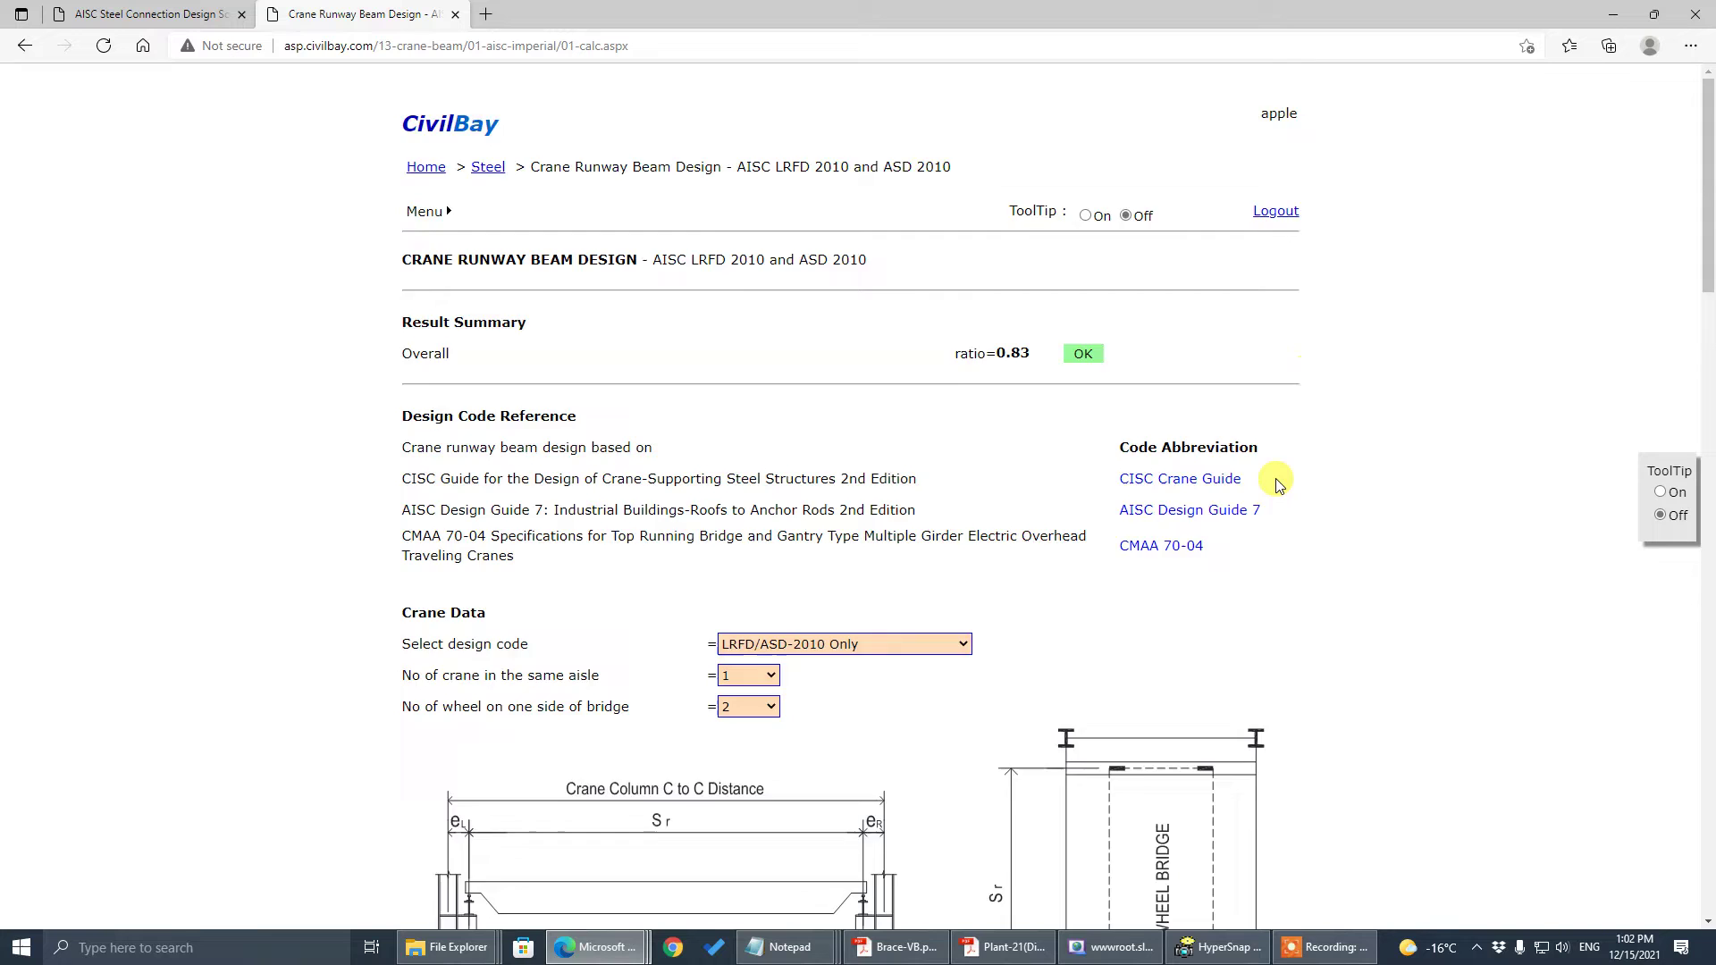
pyautogui.scroll(-7, 1278, 482)
pyautogui.scroll(7, 1278, 483)
pyautogui.scroll(-7, 1278, 480)
pyautogui.scroll(5, 1011, 448)
pyautogui.click(848, 516)
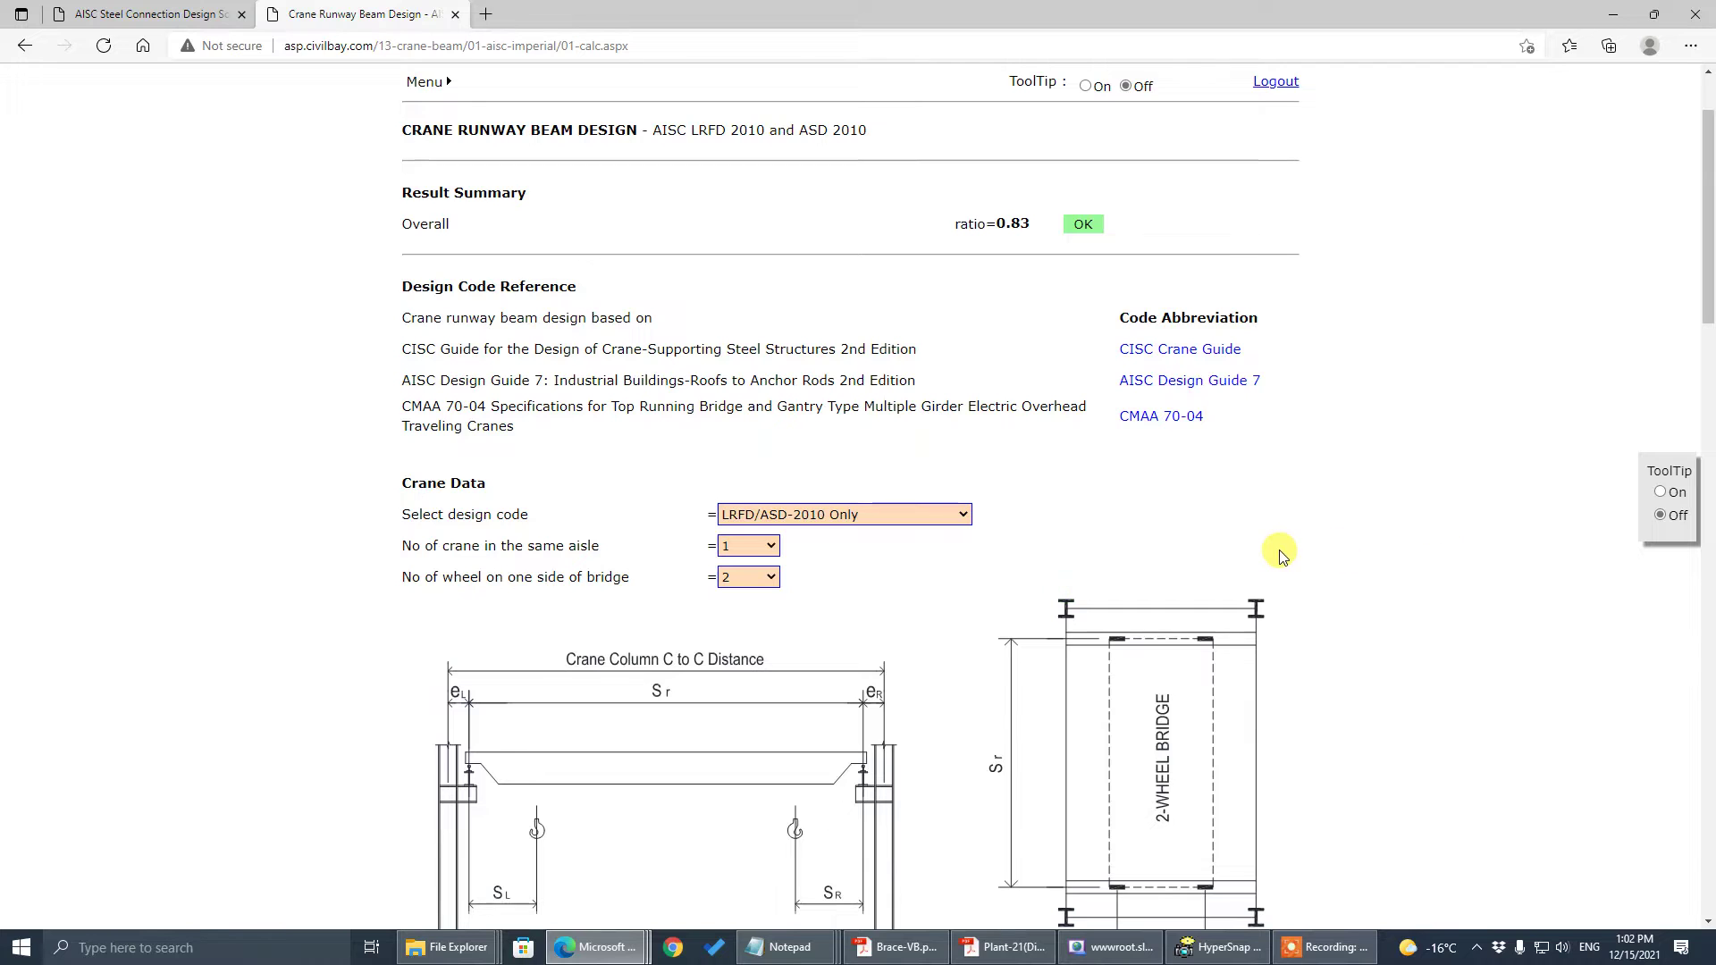
pyautogui.scroll(-6, 1280, 554)
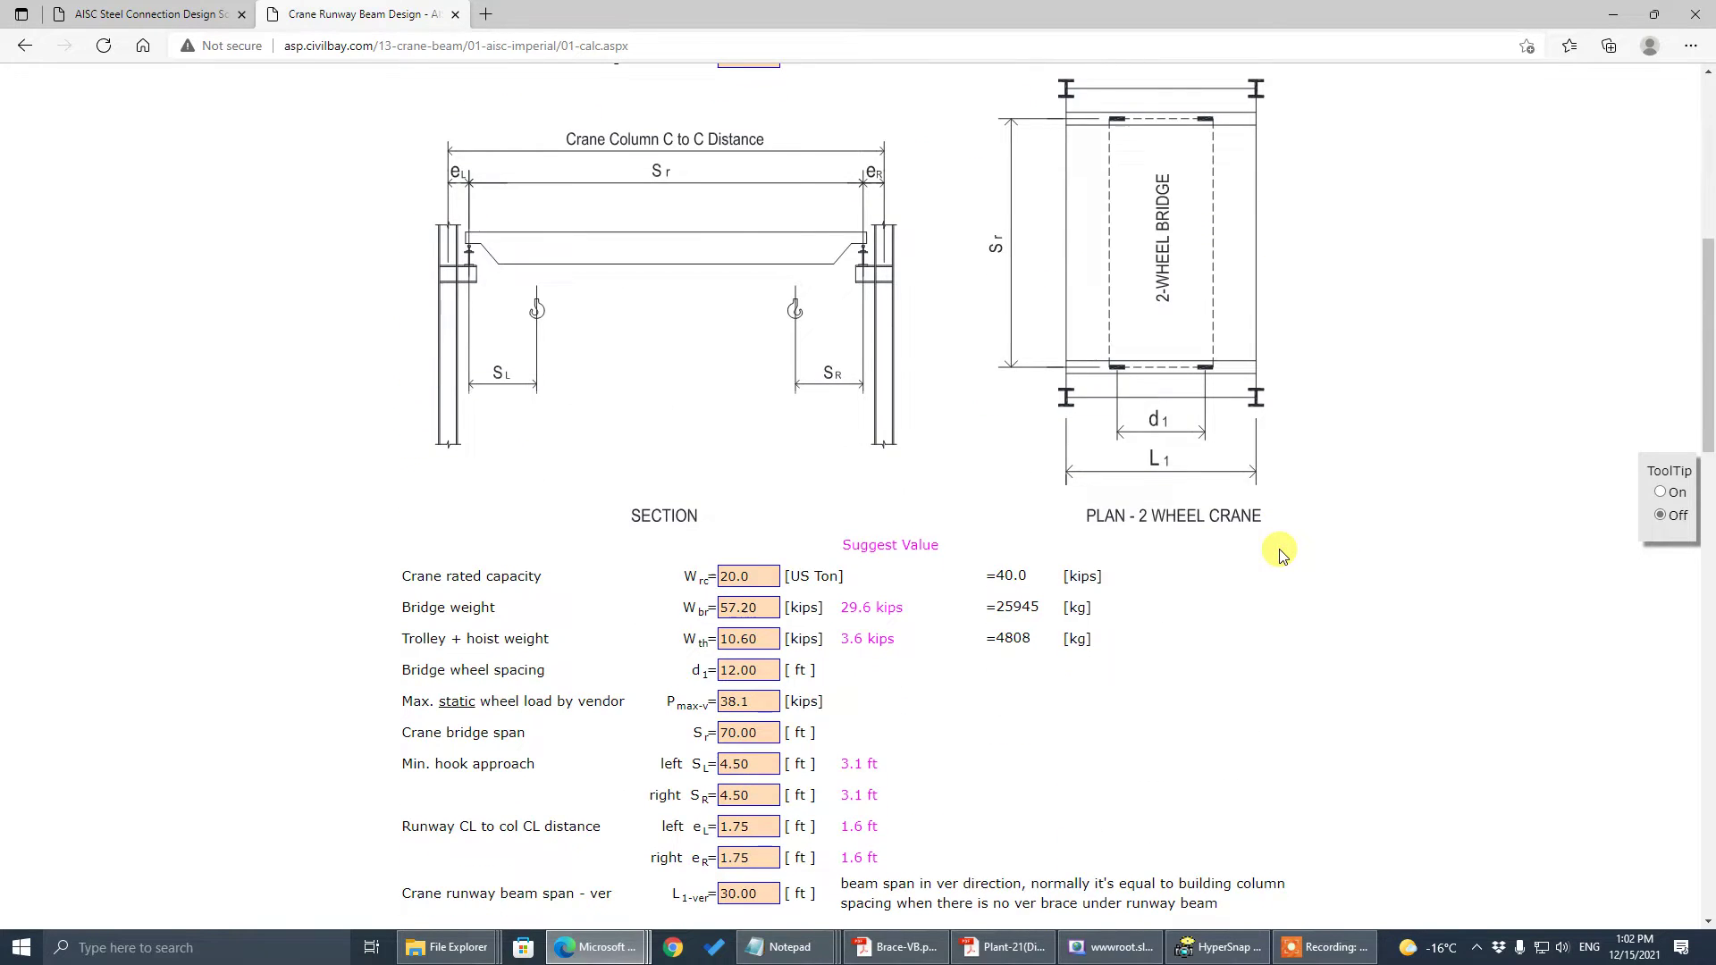
pyautogui.scroll(-2, 1281, 552)
pyautogui.scroll(3, 1280, 551)
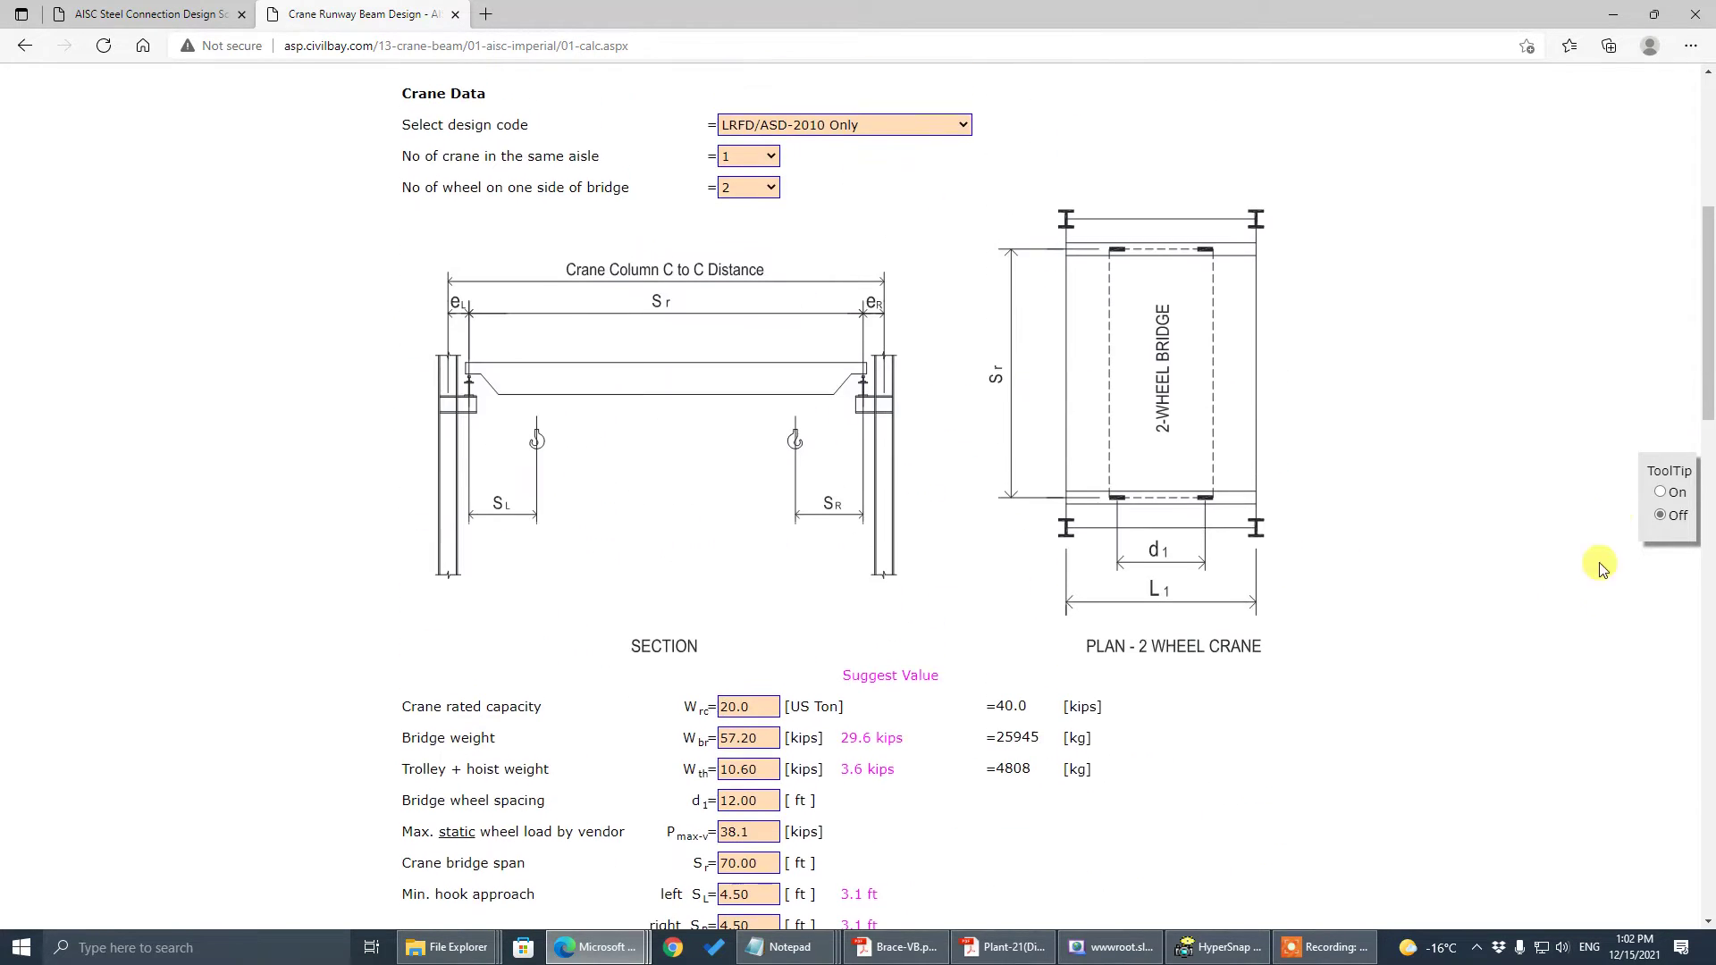
pyautogui.click(1659, 492)
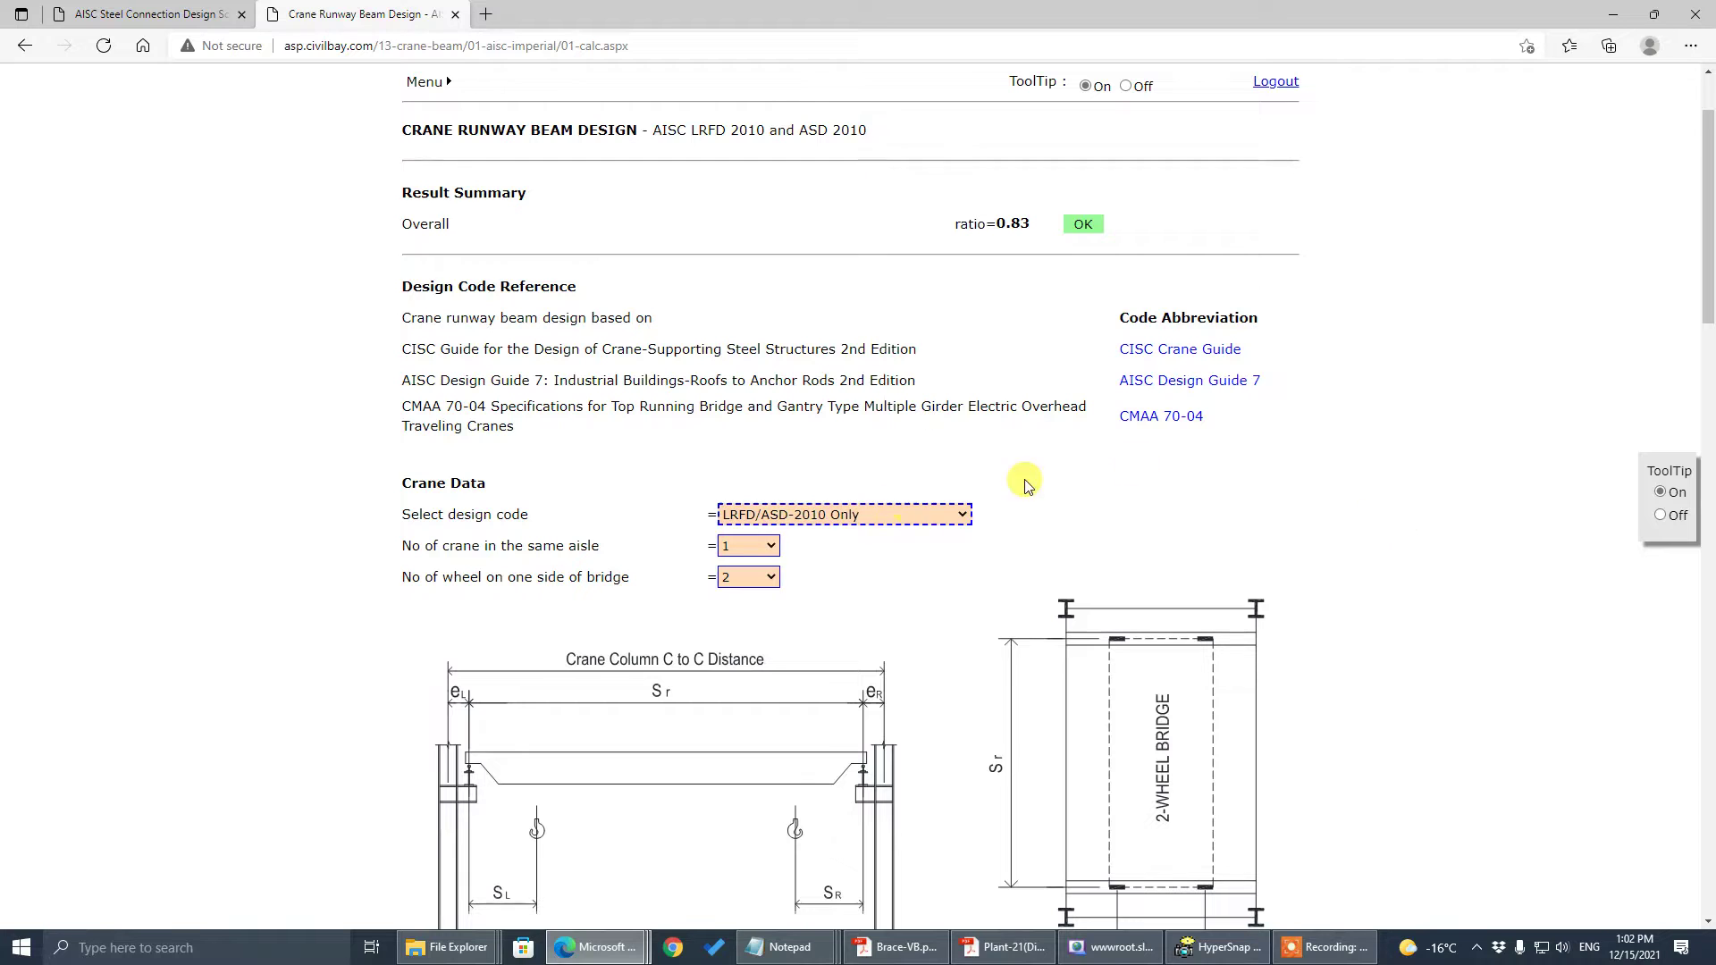
# - Inspect the wheel-count help box, then close it
pyautogui.moveTo(748, 556)
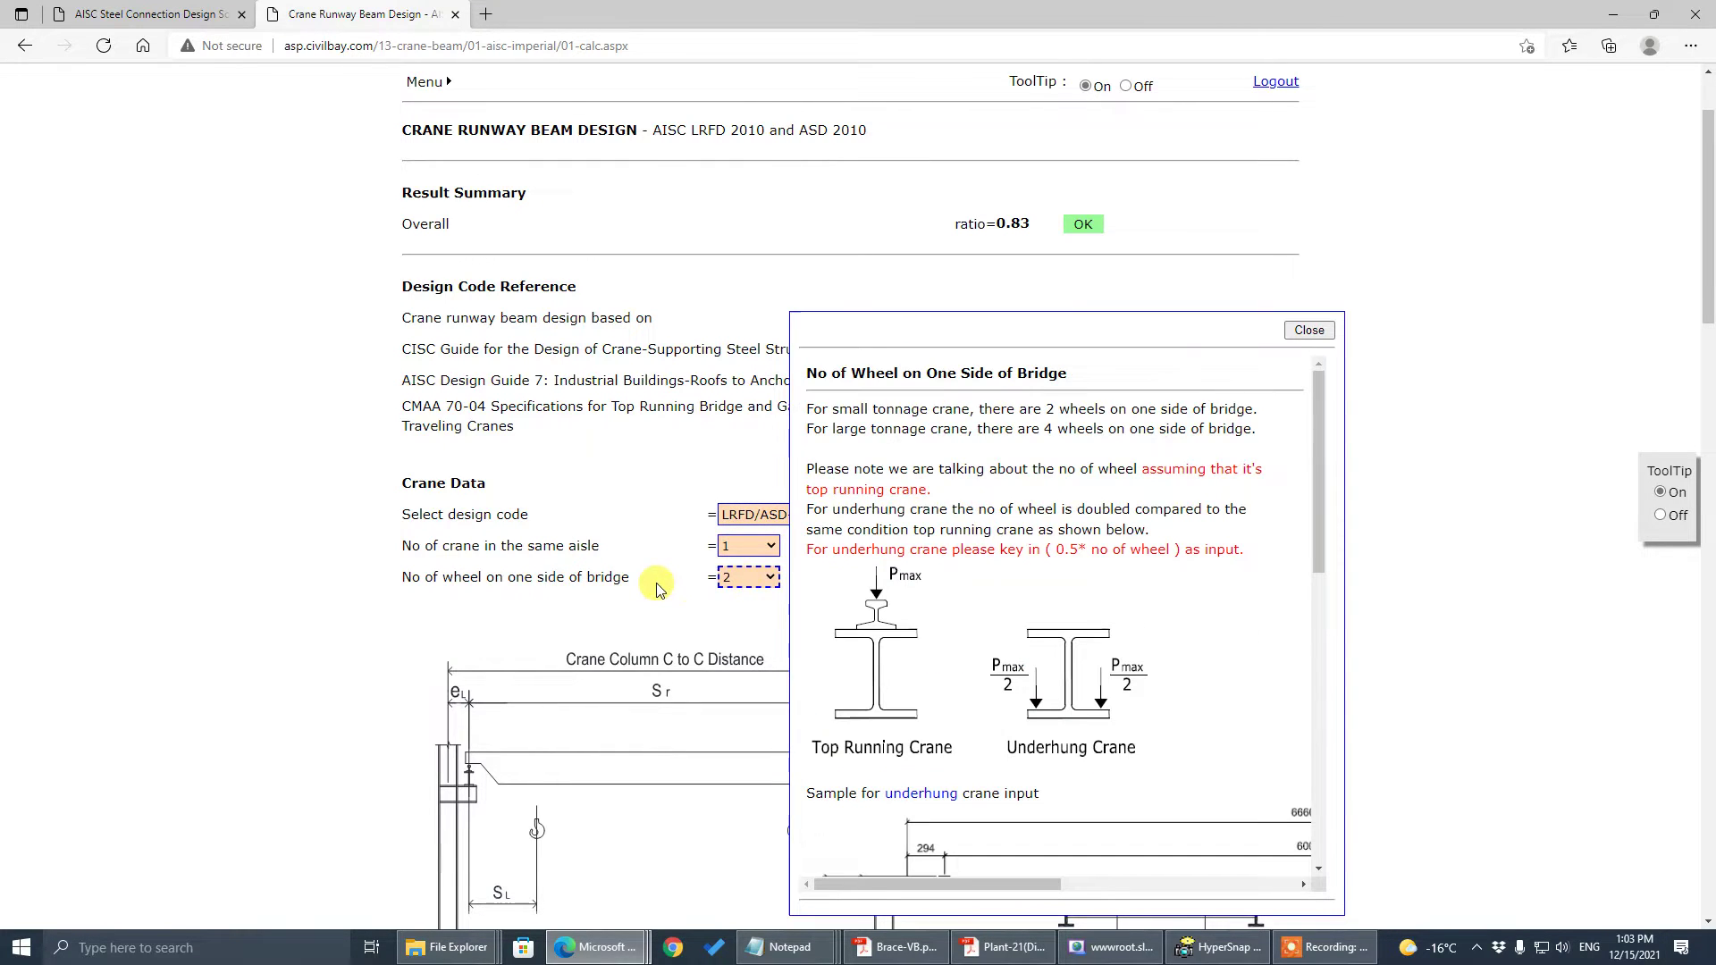
pyautogui.scroll(-4, 659, 582)
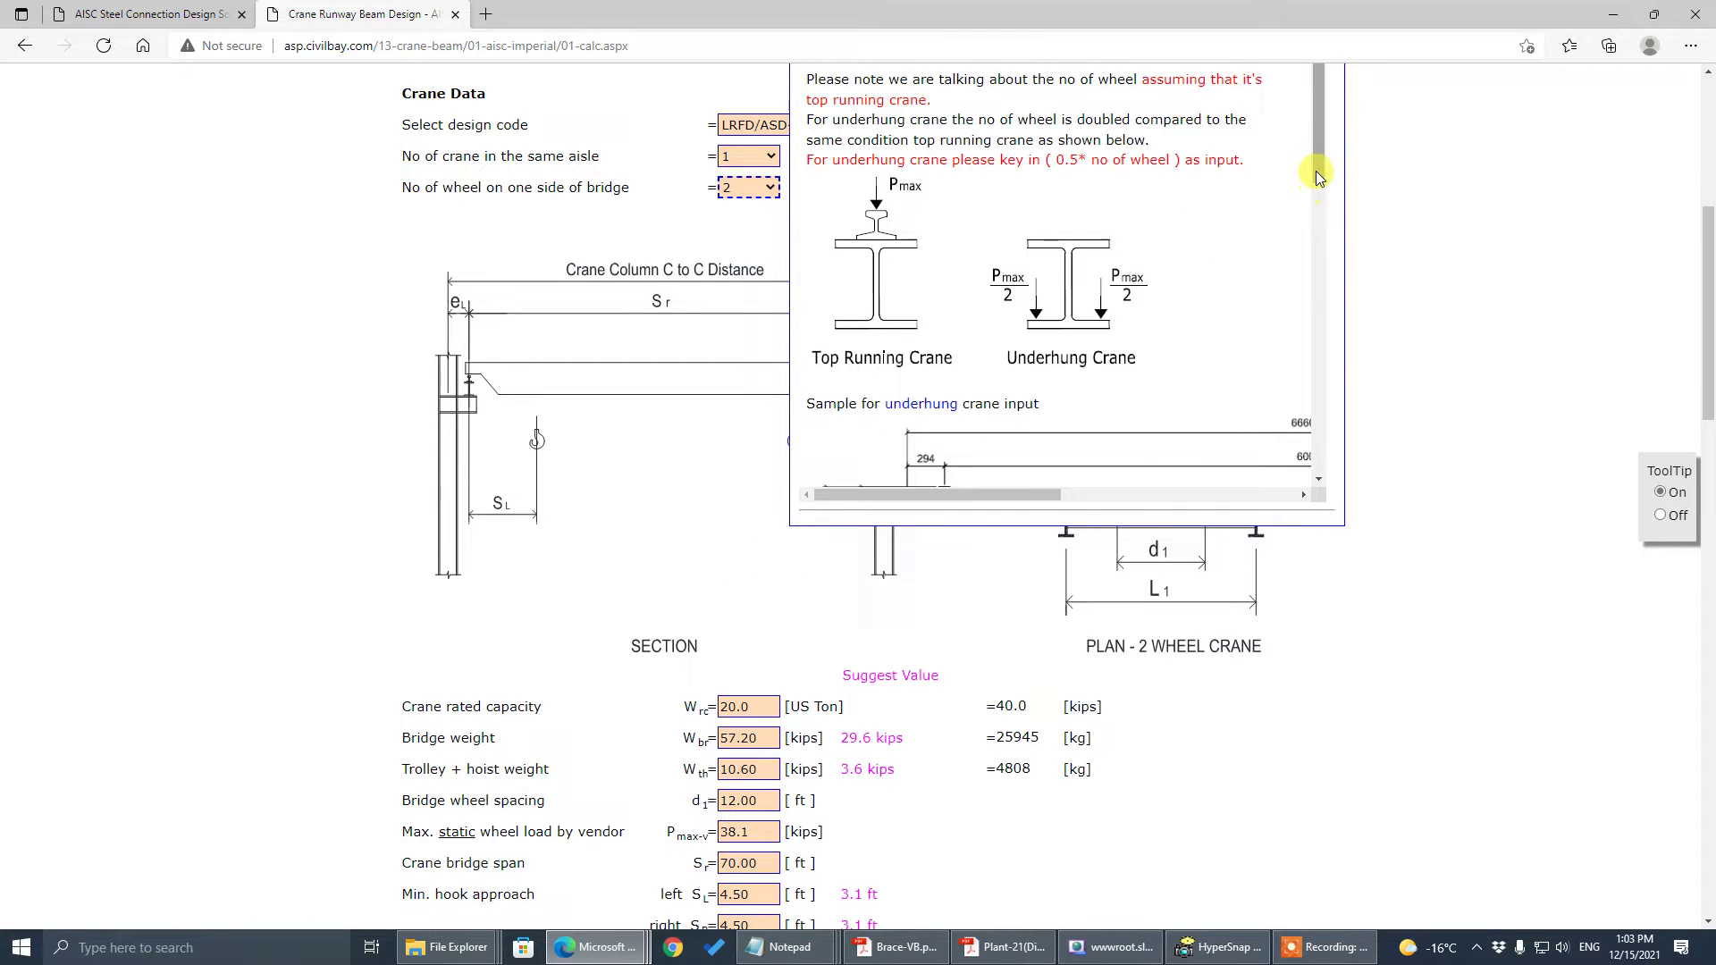
pyautogui.moveTo(1316, 170); pyautogui.dragTo(1334, 218)
pyautogui.scroll(8, 1333, 218)
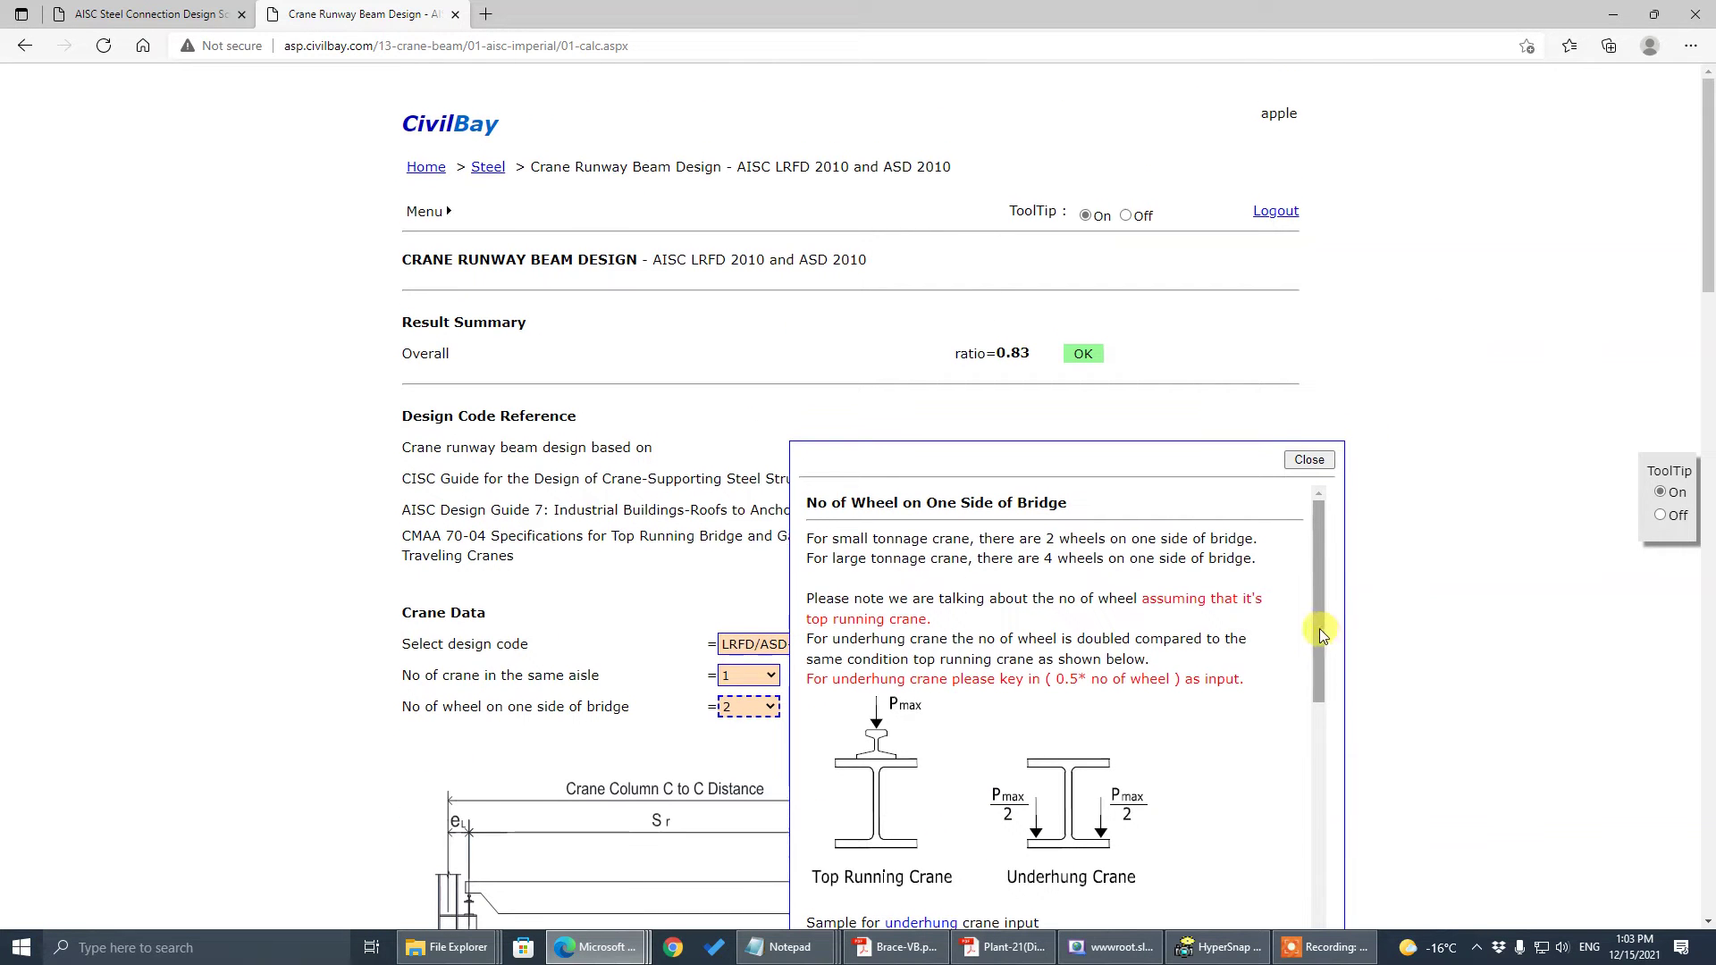
pyautogui.moveTo(1319, 630)
pyautogui.mouseDown()
pyautogui.moveTo(1331, 755)
pyautogui.moveTo(1333, 613)
pyautogui.mouseUp()
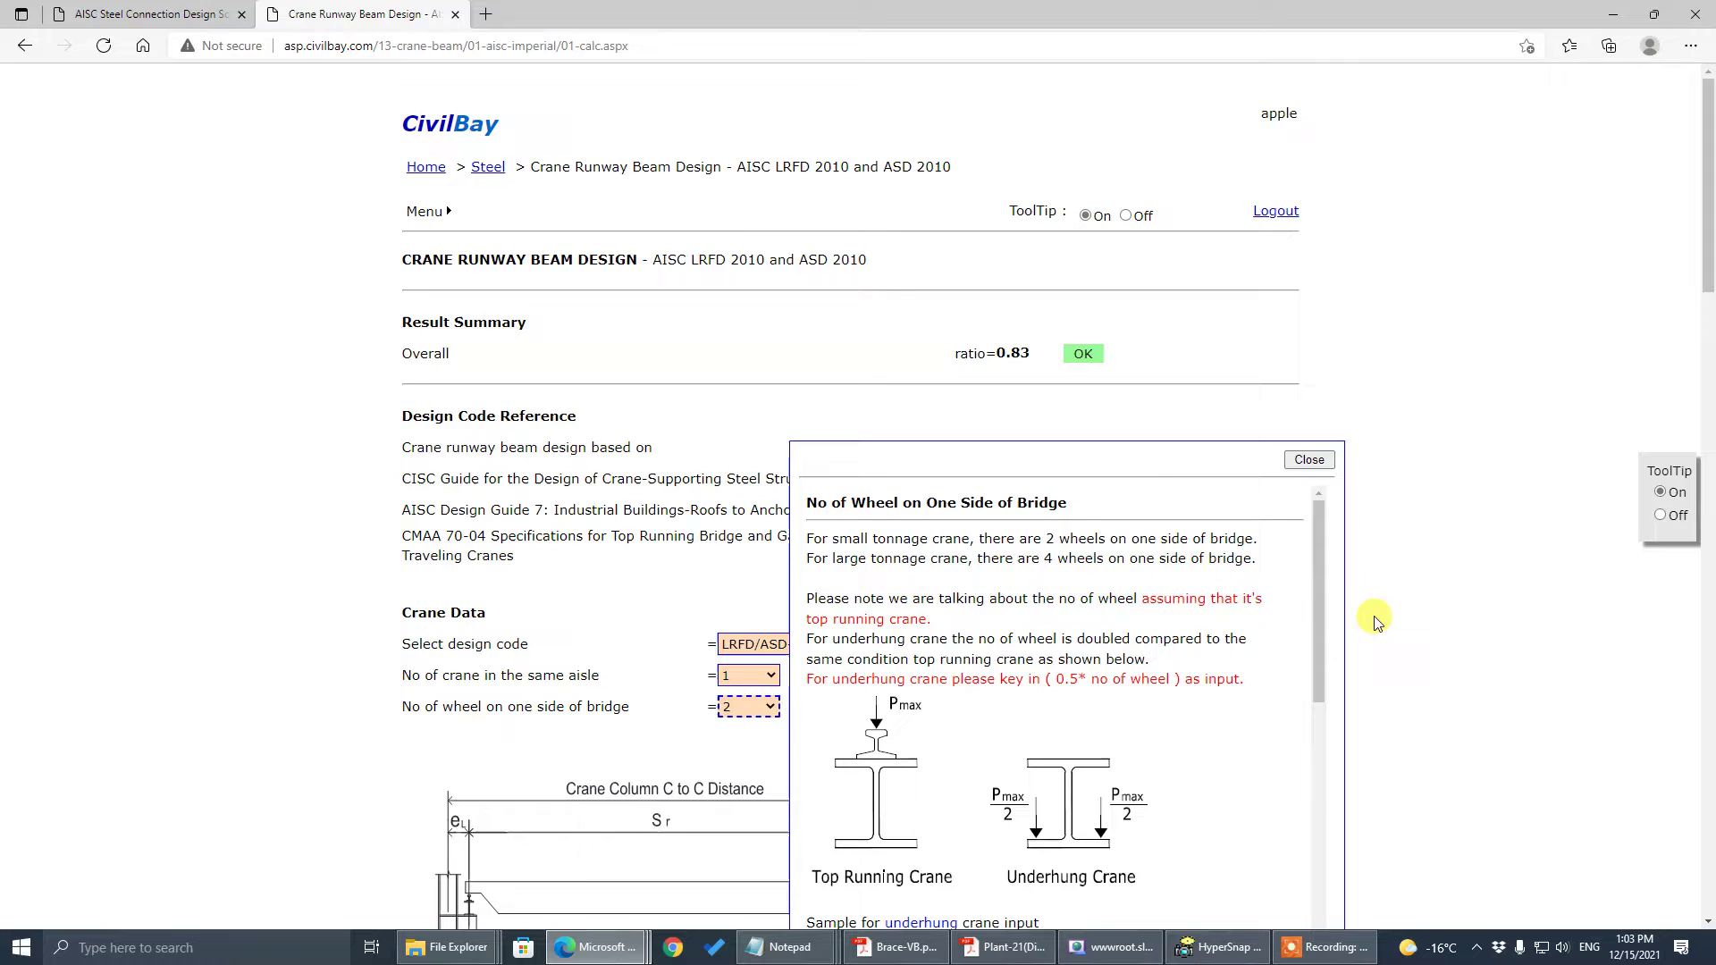
pyautogui.click(1434, 633)
pyautogui.scroll(-9, 1442, 632)
# - Show help for rated capacity and the left/right runway-to-column distances, then dismiss it
pyautogui.click(765, 446)
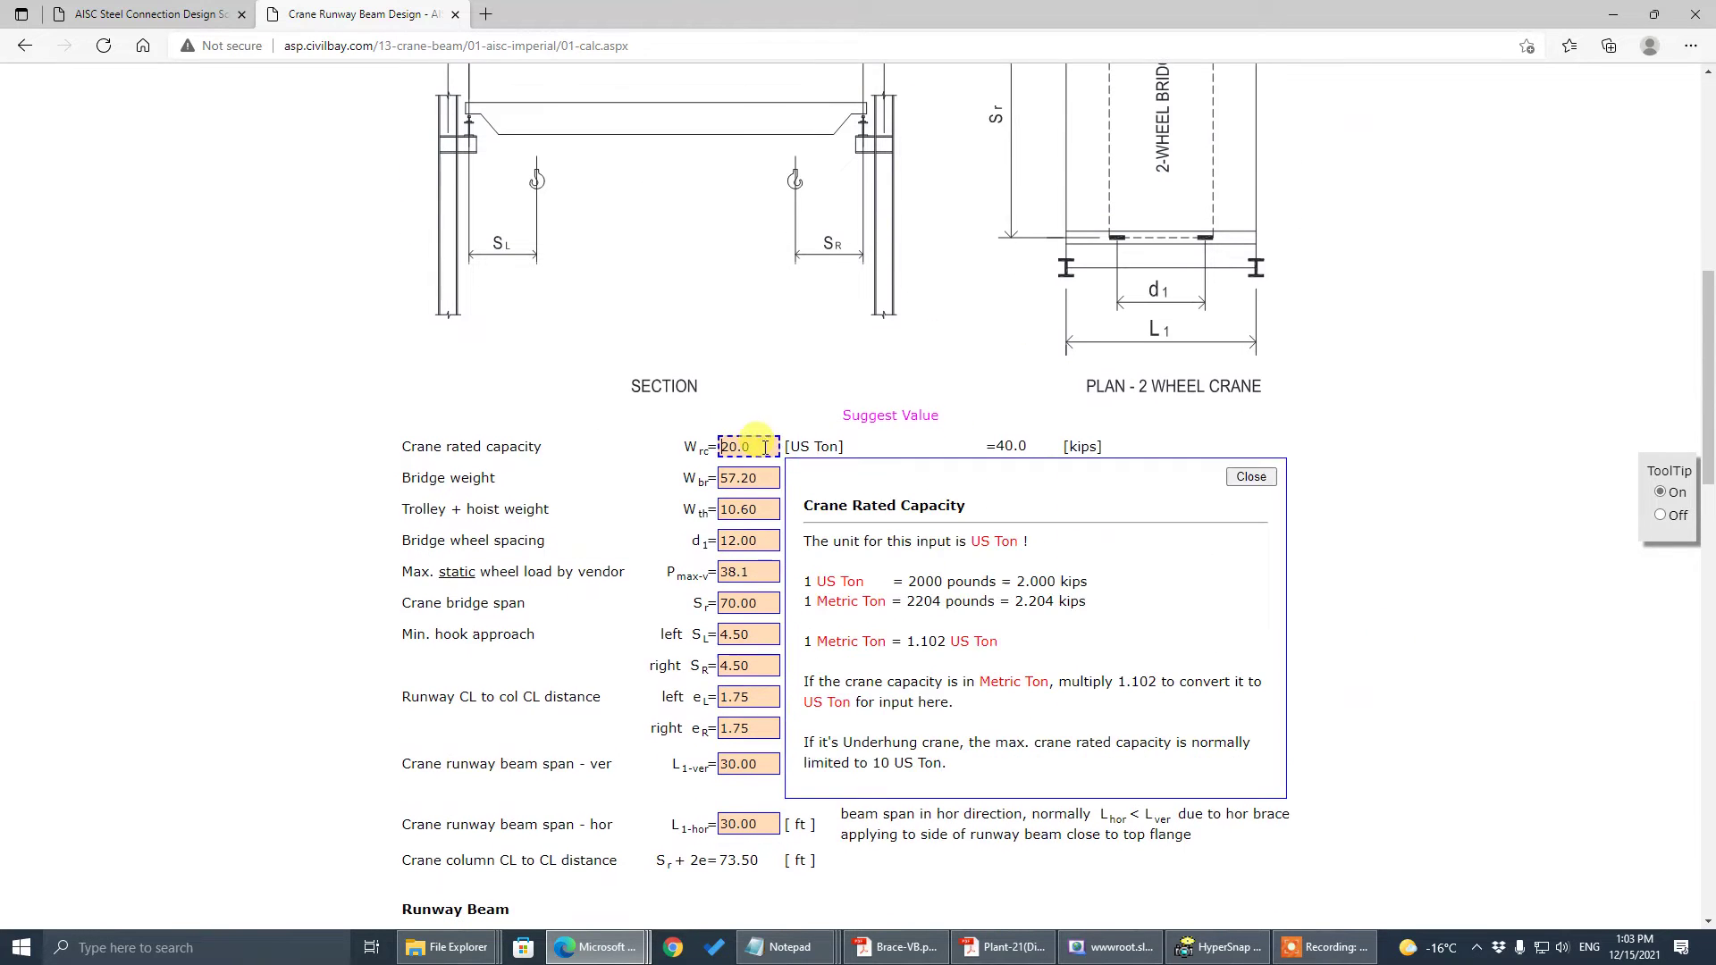
pyautogui.press('Tab')
pyautogui.press('Tab')
pyautogui.press('Tab')
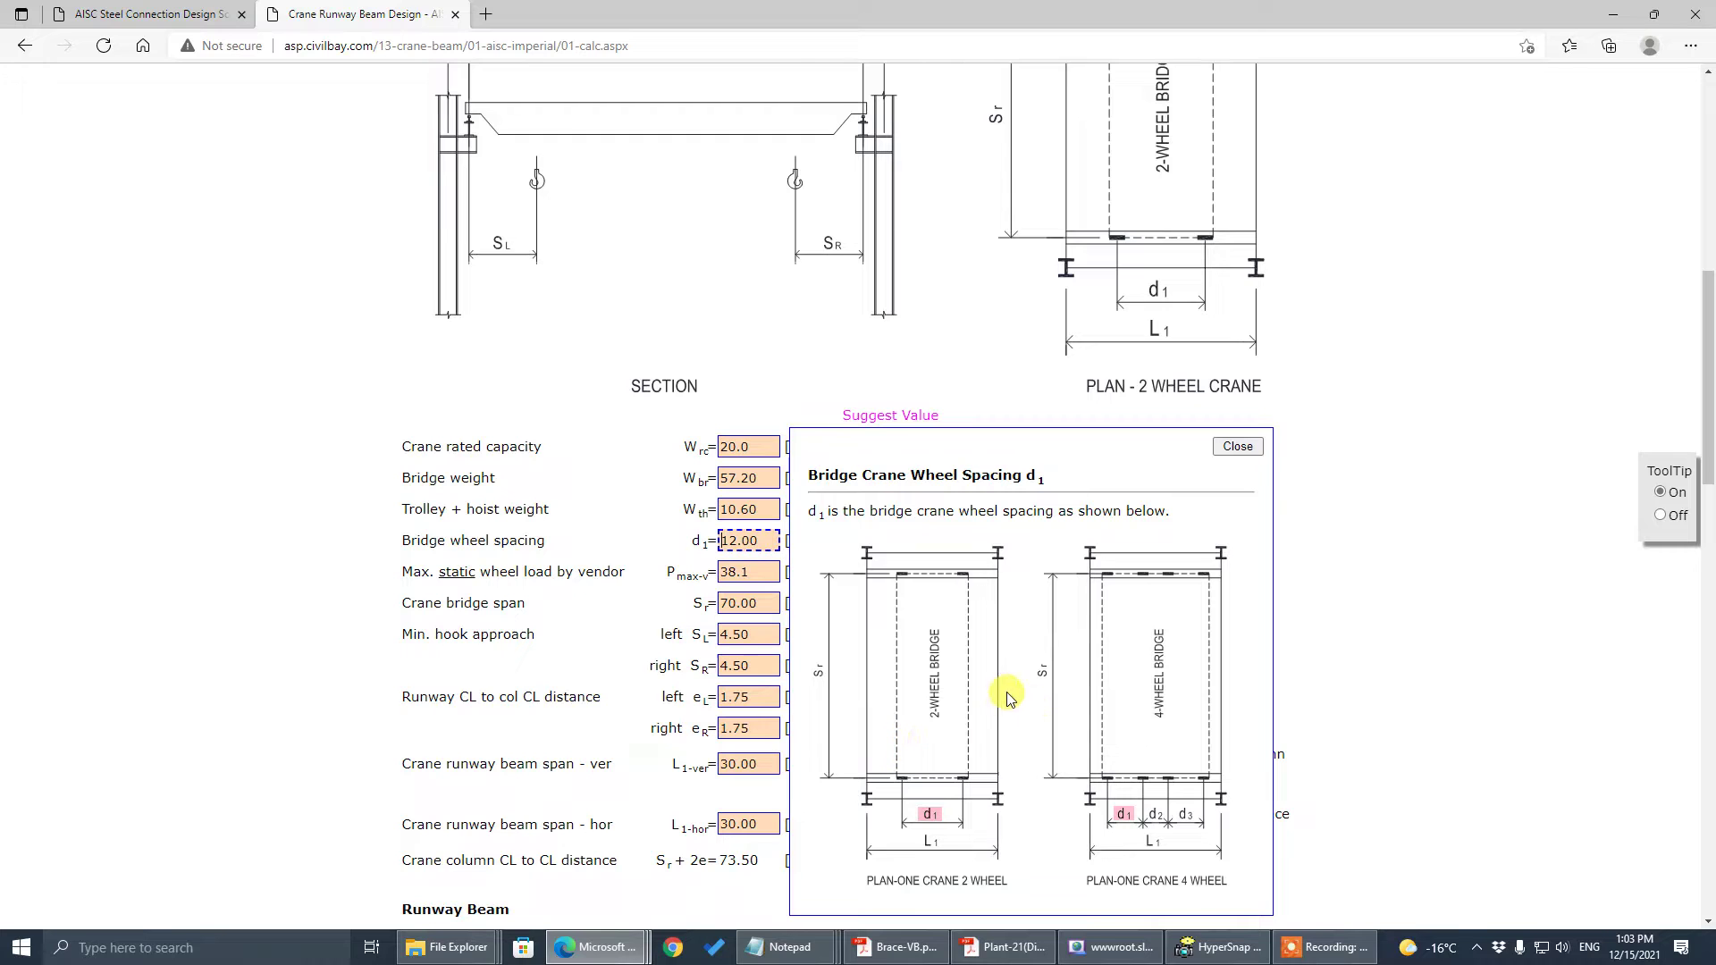
pyautogui.press('Tab')
pyautogui.press('Tab')
pyautogui.press('Tab')
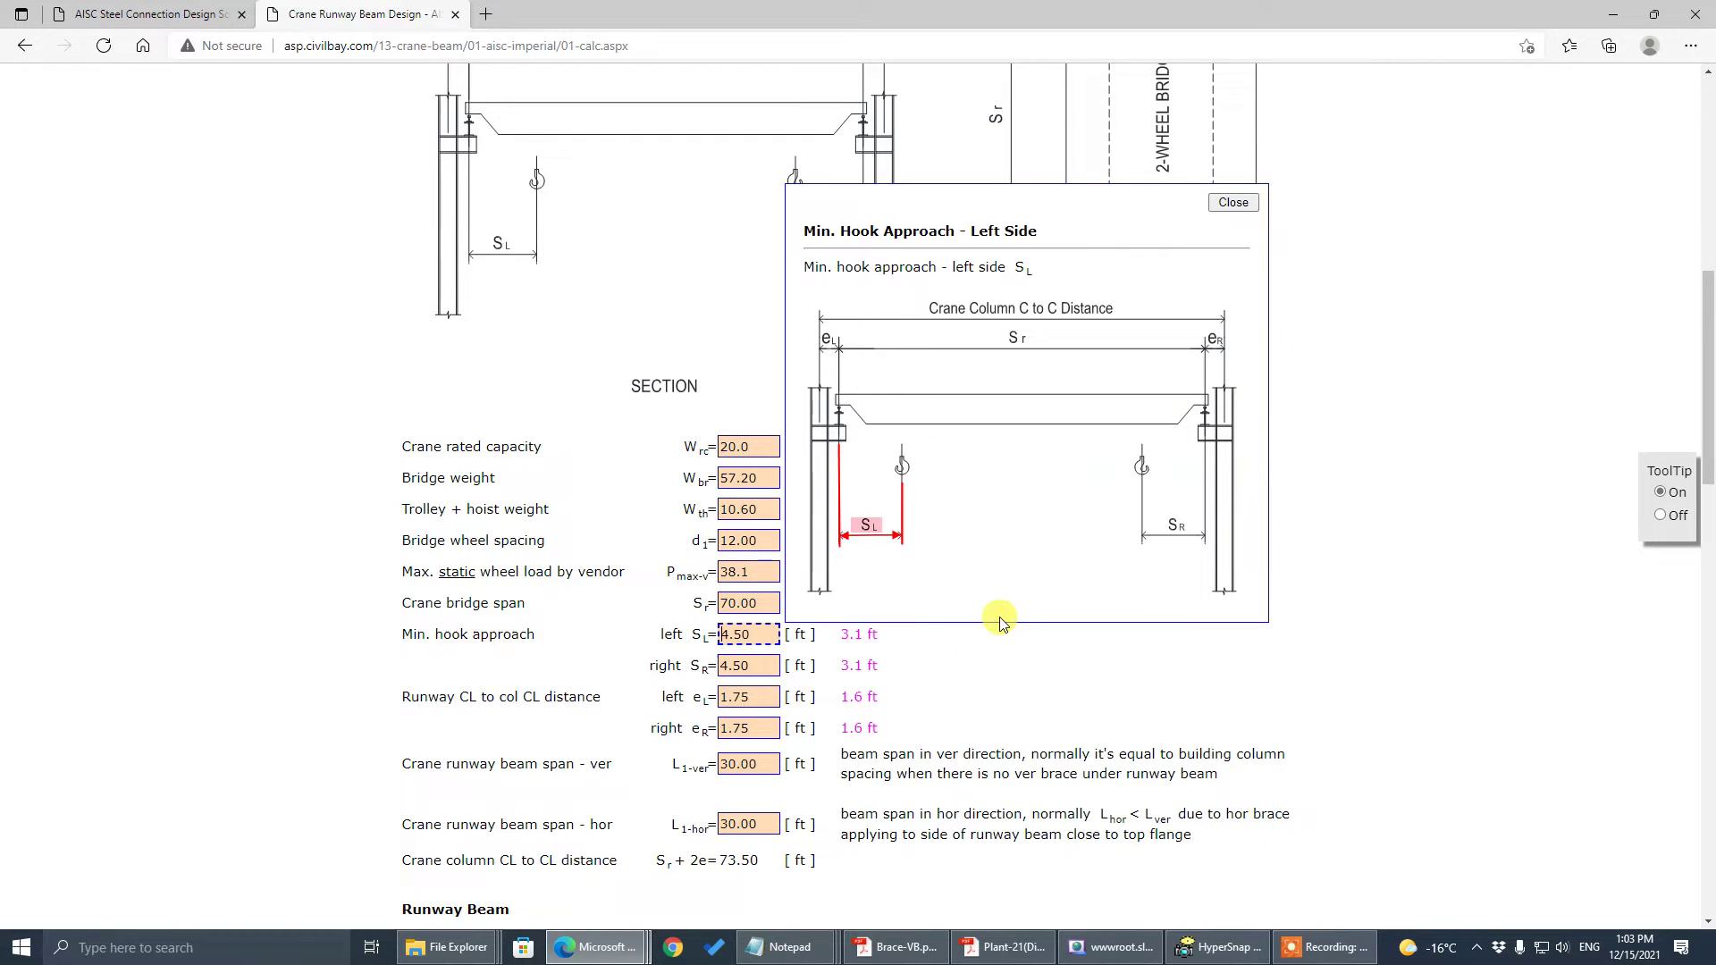
pyautogui.click(744, 697)
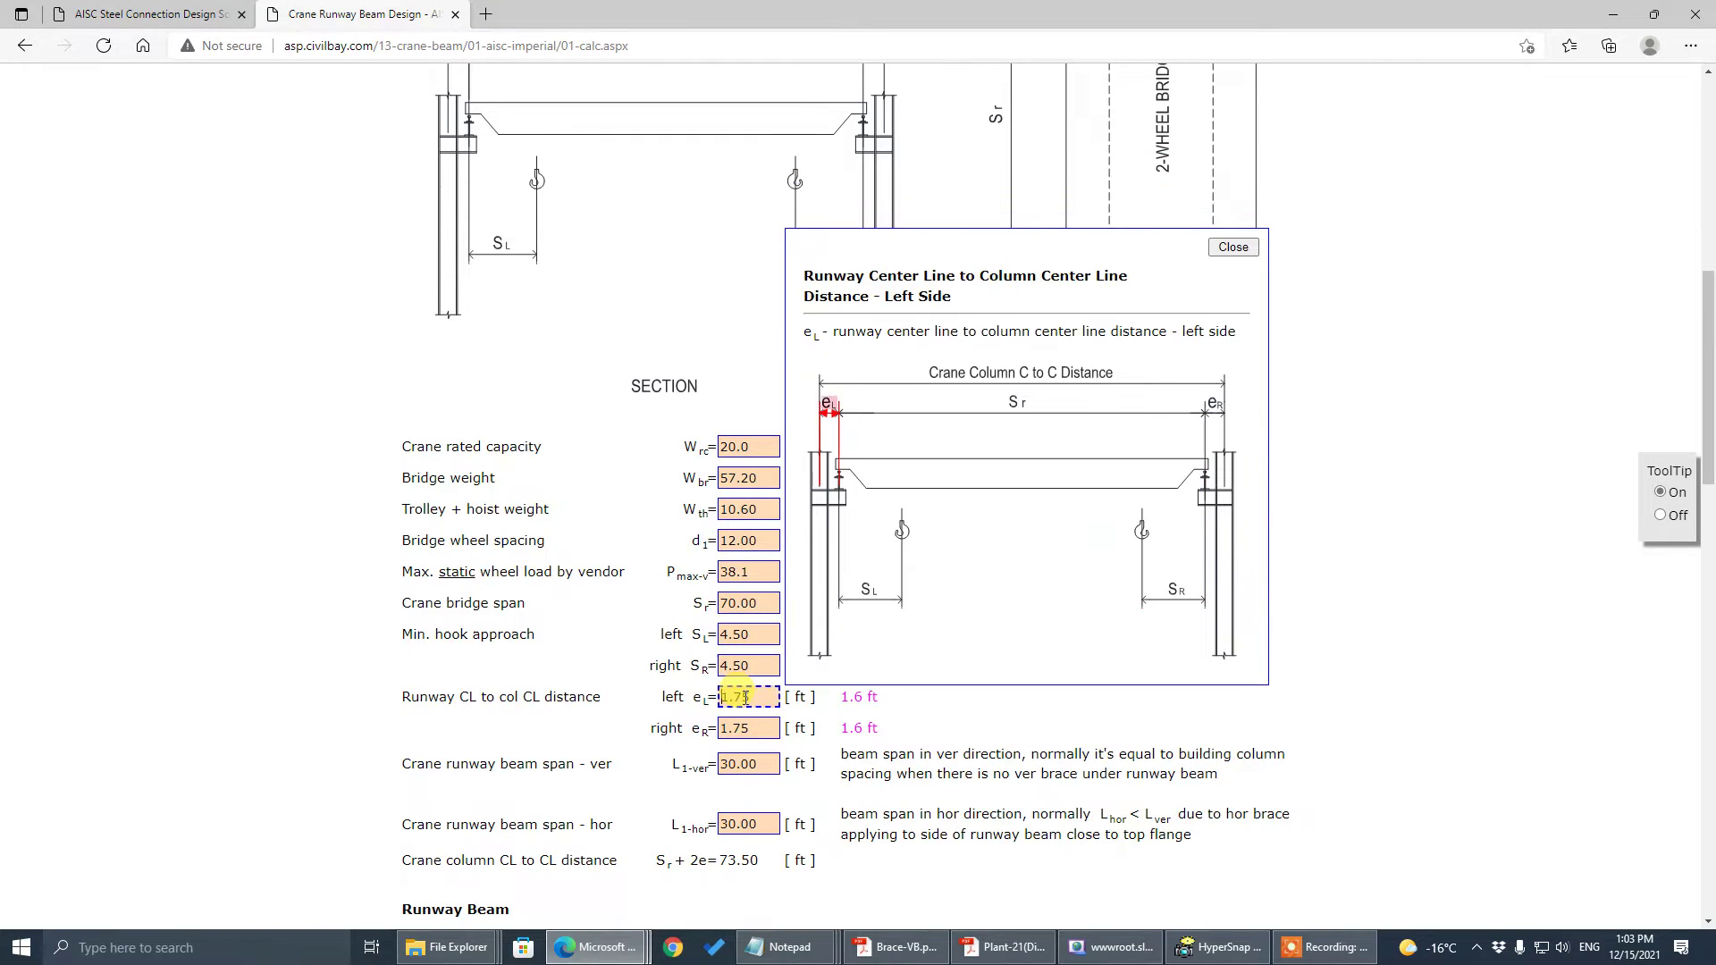
pyautogui.click(731, 730)
pyautogui.click(467, 732)
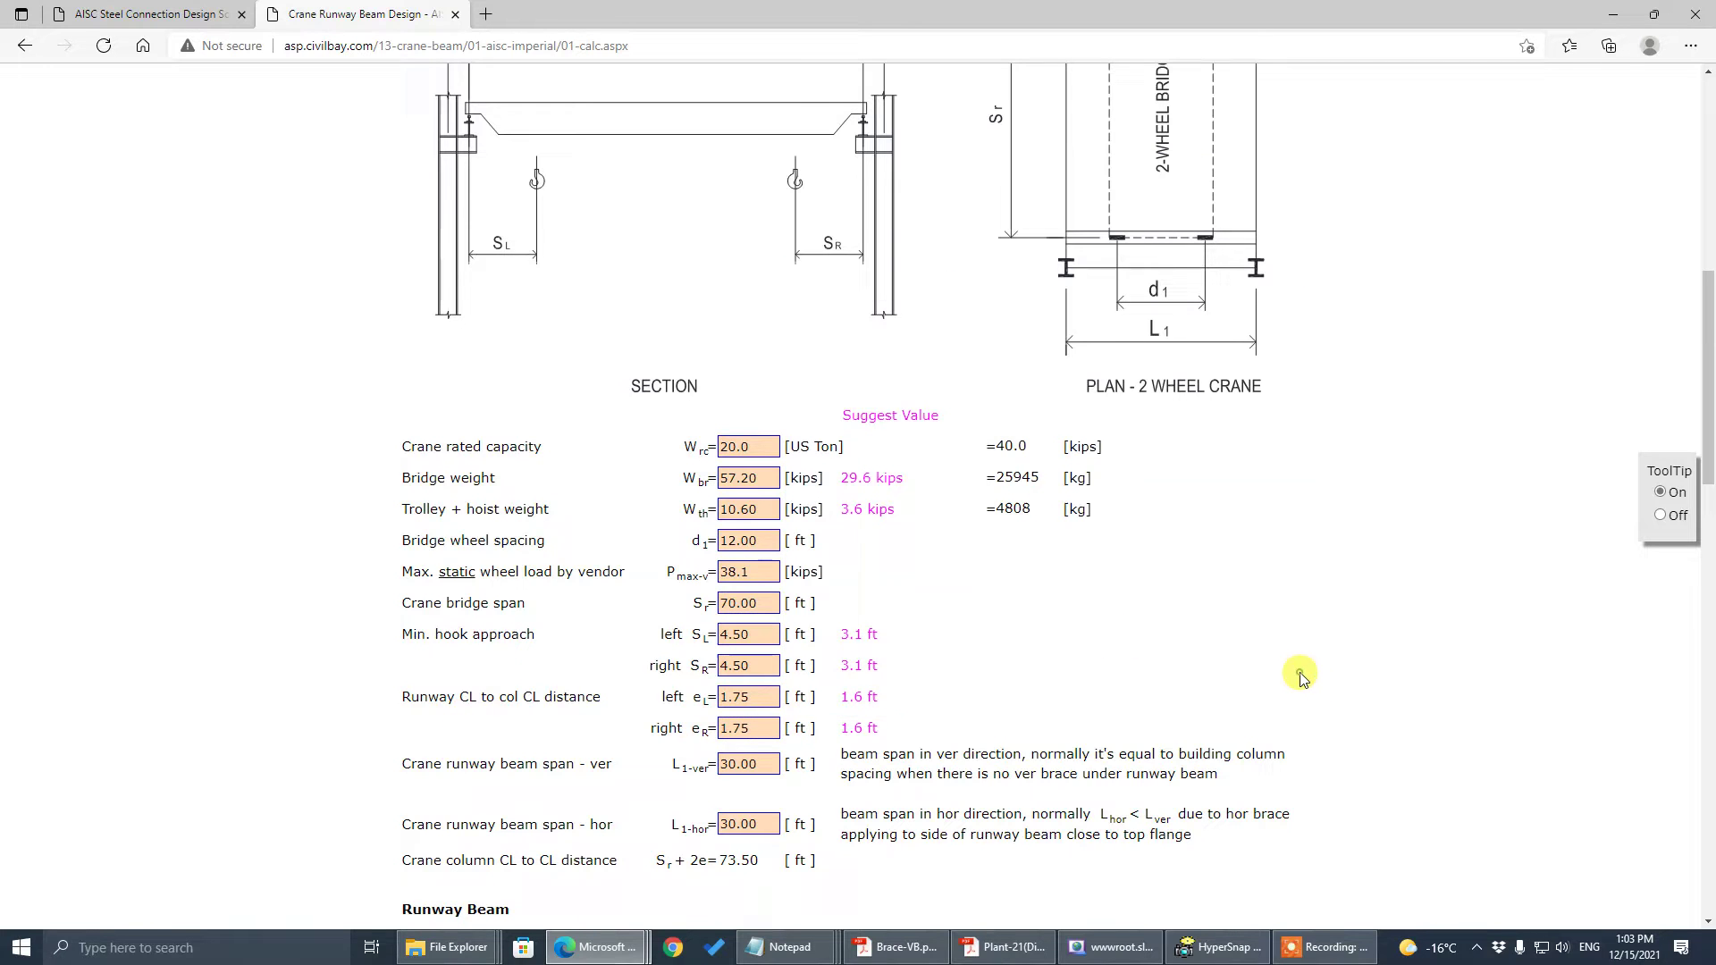
# - Show the help notes for the W and C section size and the crane running type
pyautogui.scroll(-7, 1251, 675)
pyautogui.click(818, 323)
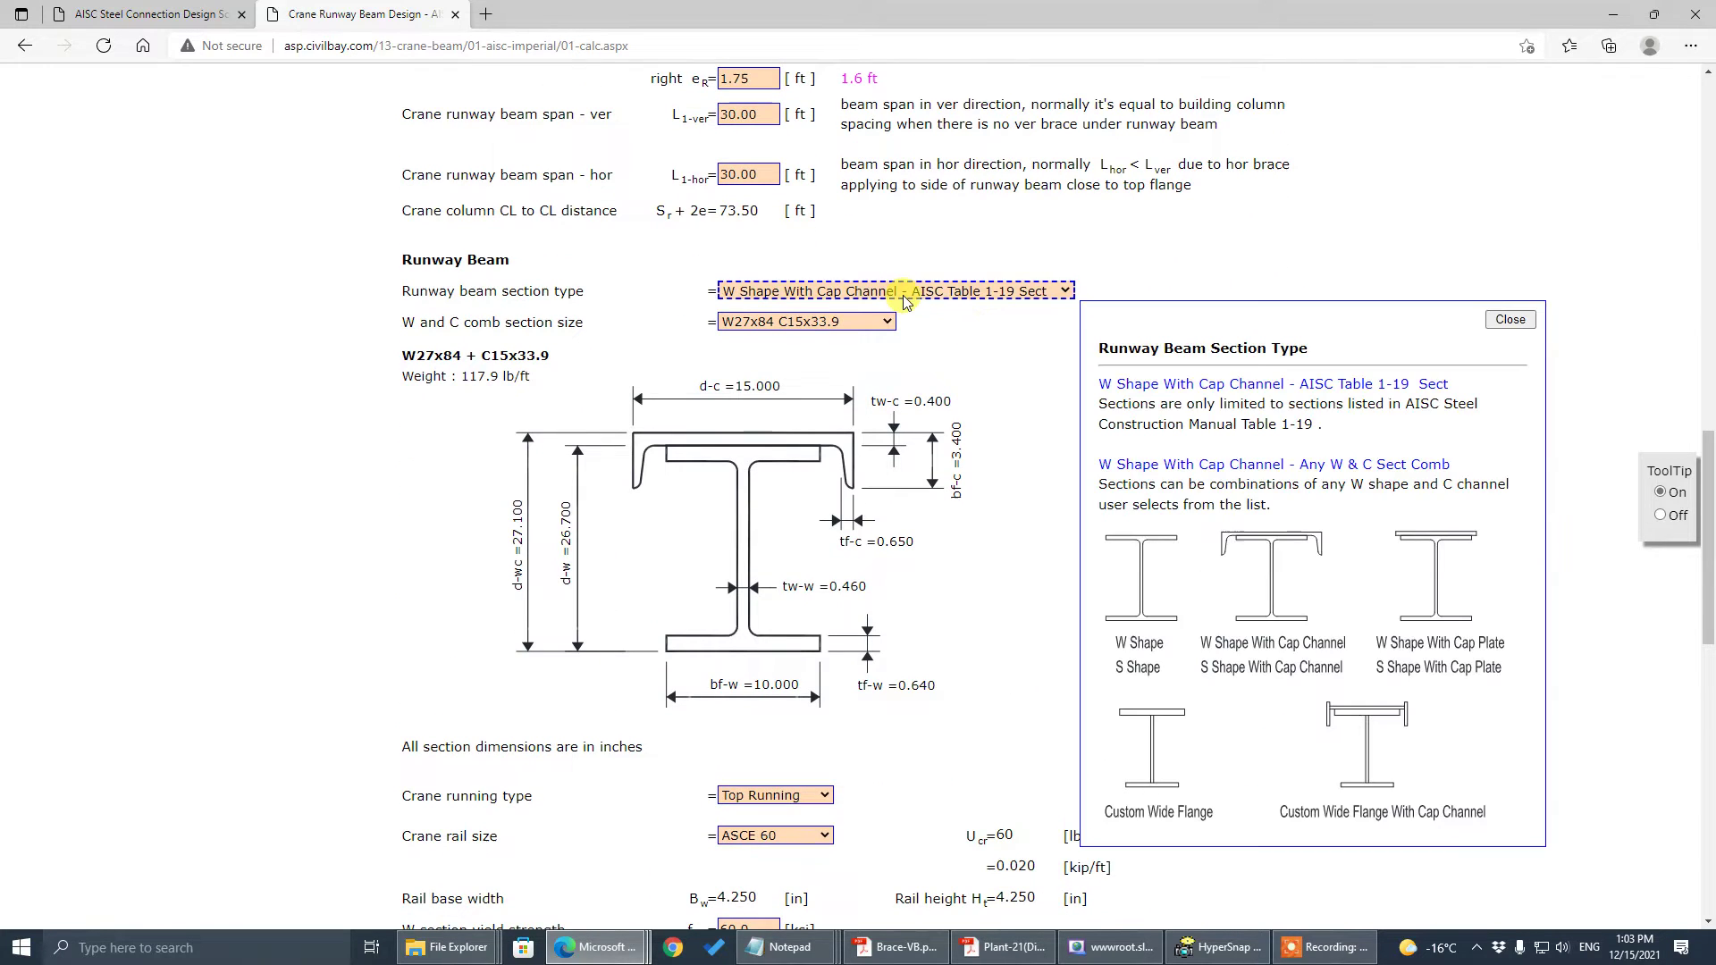
pyautogui.click(774, 801)
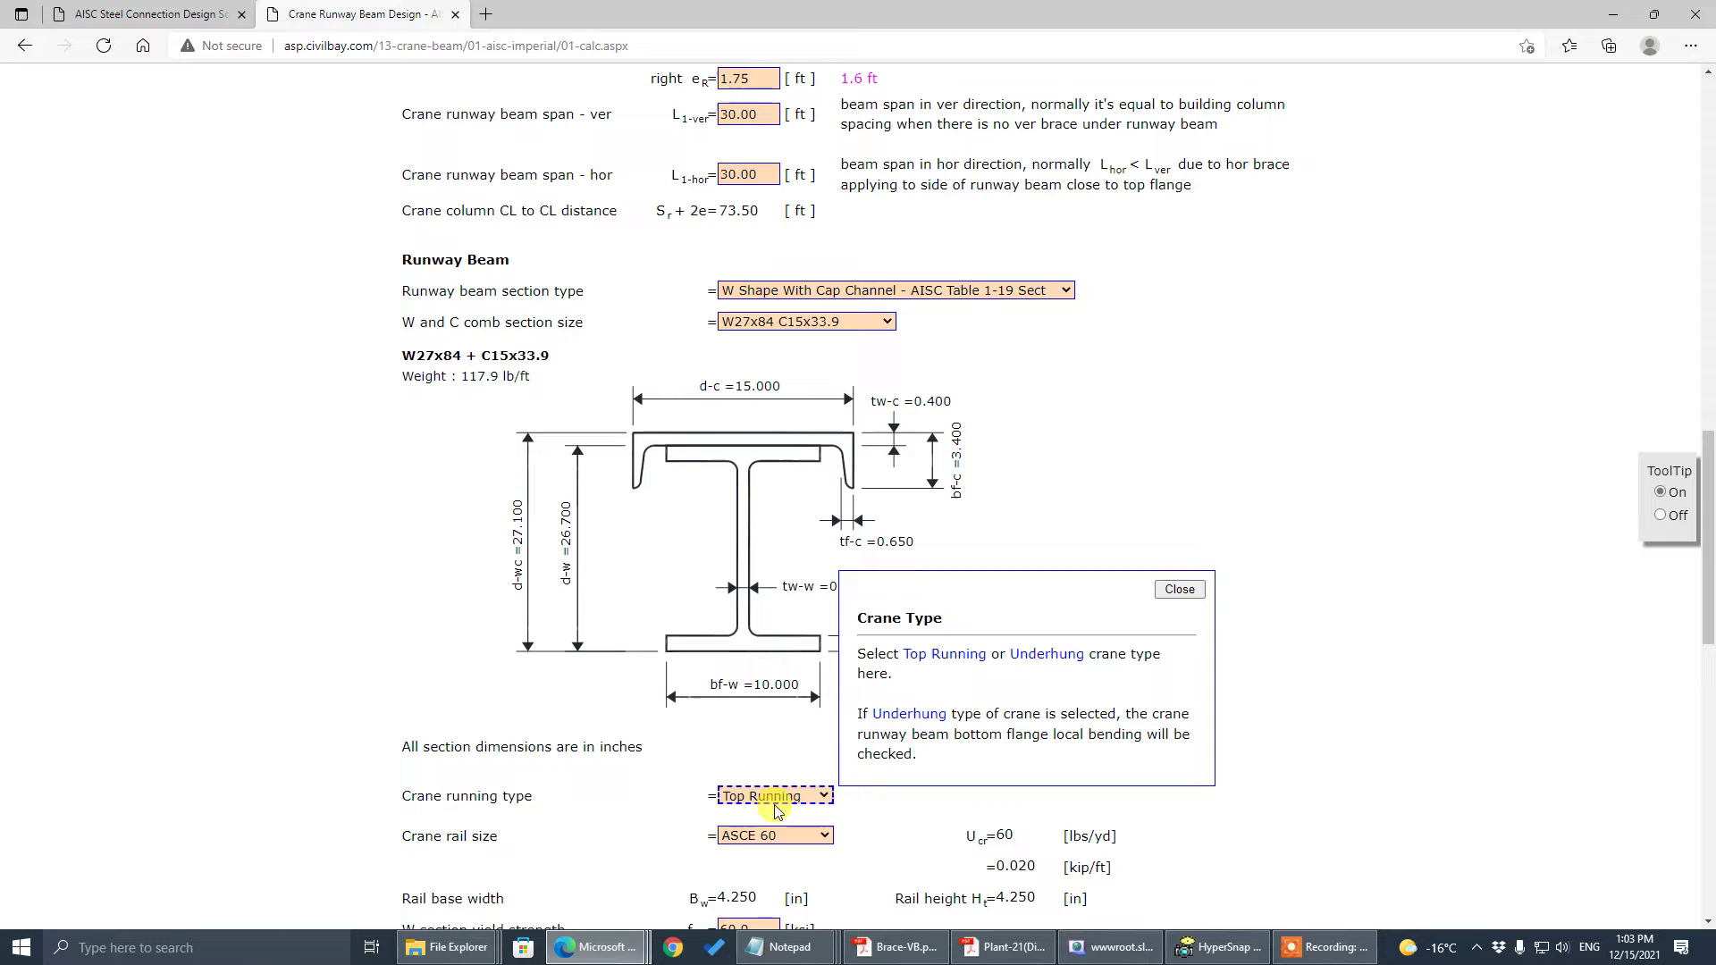
pyautogui.scroll(7, 1171, 639)
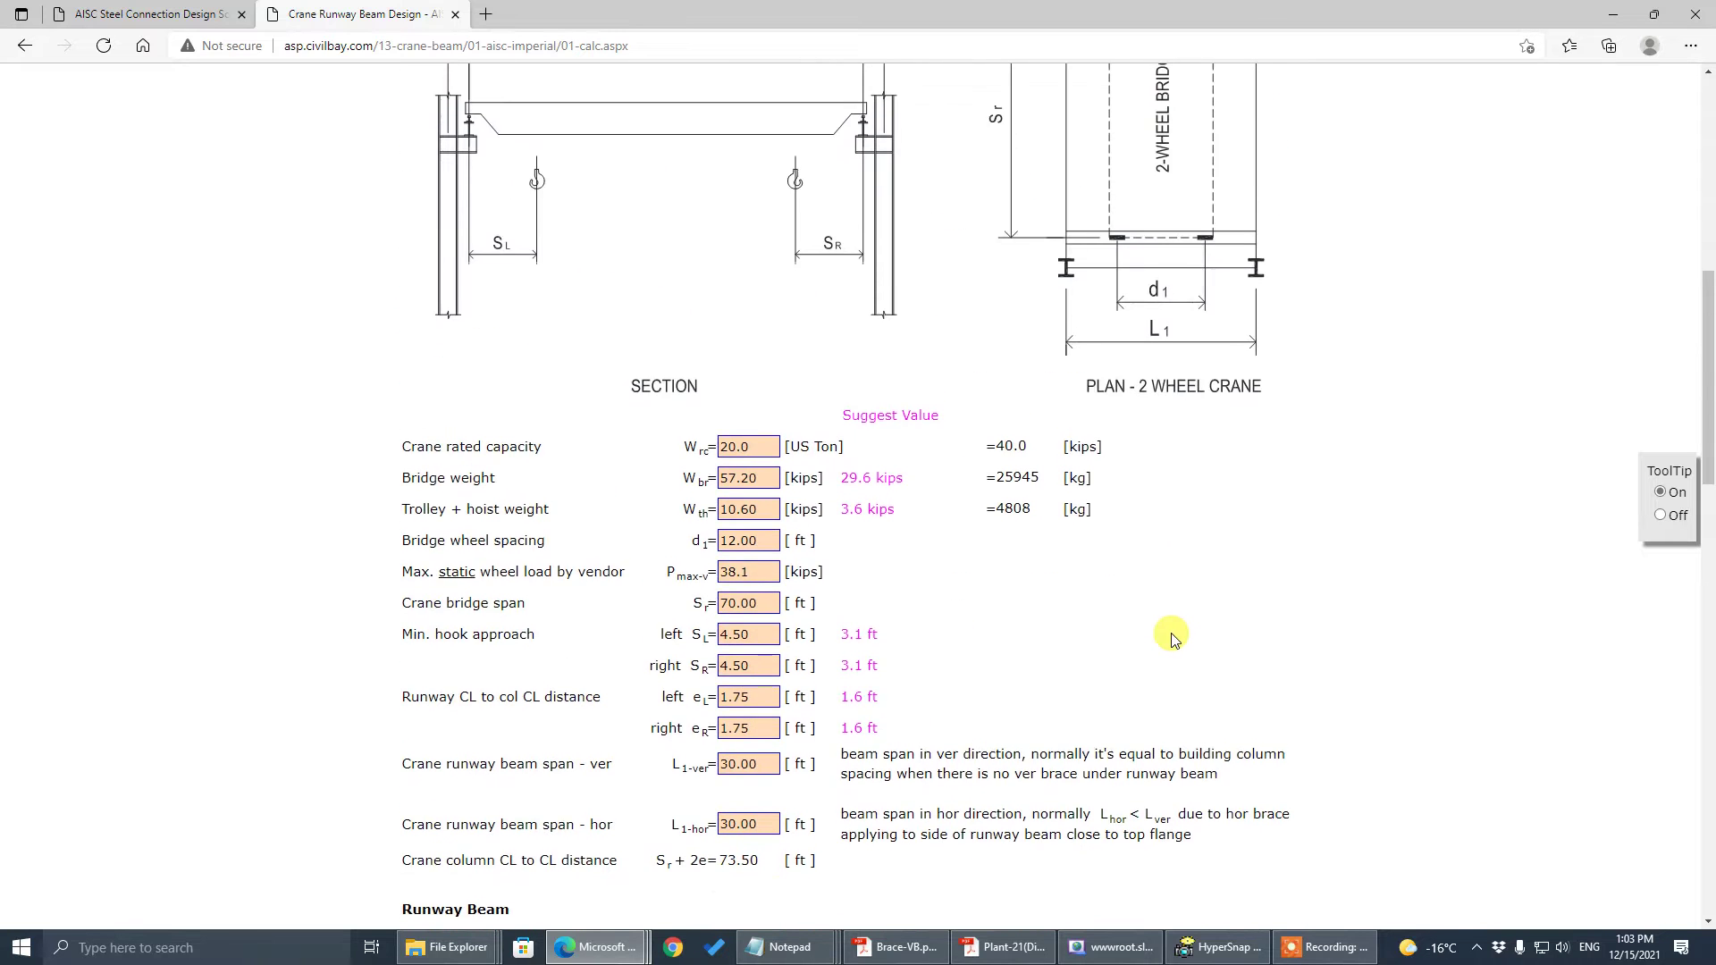
pyautogui.scroll(7, 1042, 709)
# - Read the help notes for cranes per aisle and wheels per bridge side, then close them
pyautogui.click(892, 522)
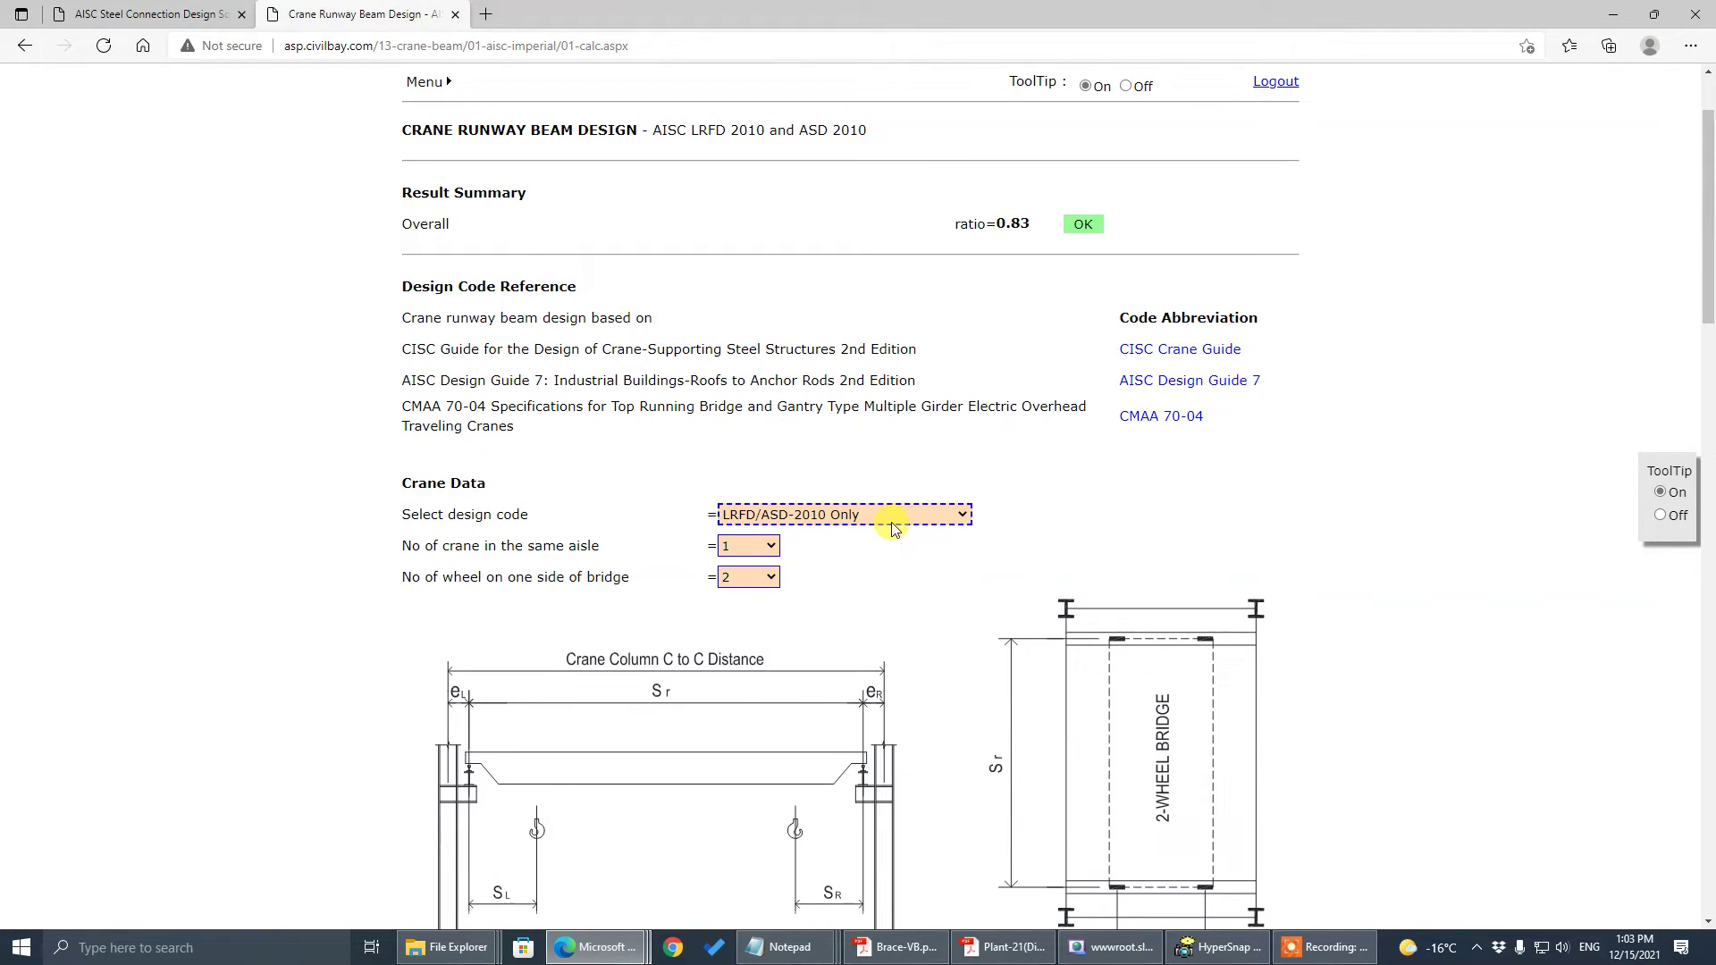
pyautogui.click(758, 553)
pyautogui.click(757, 585)
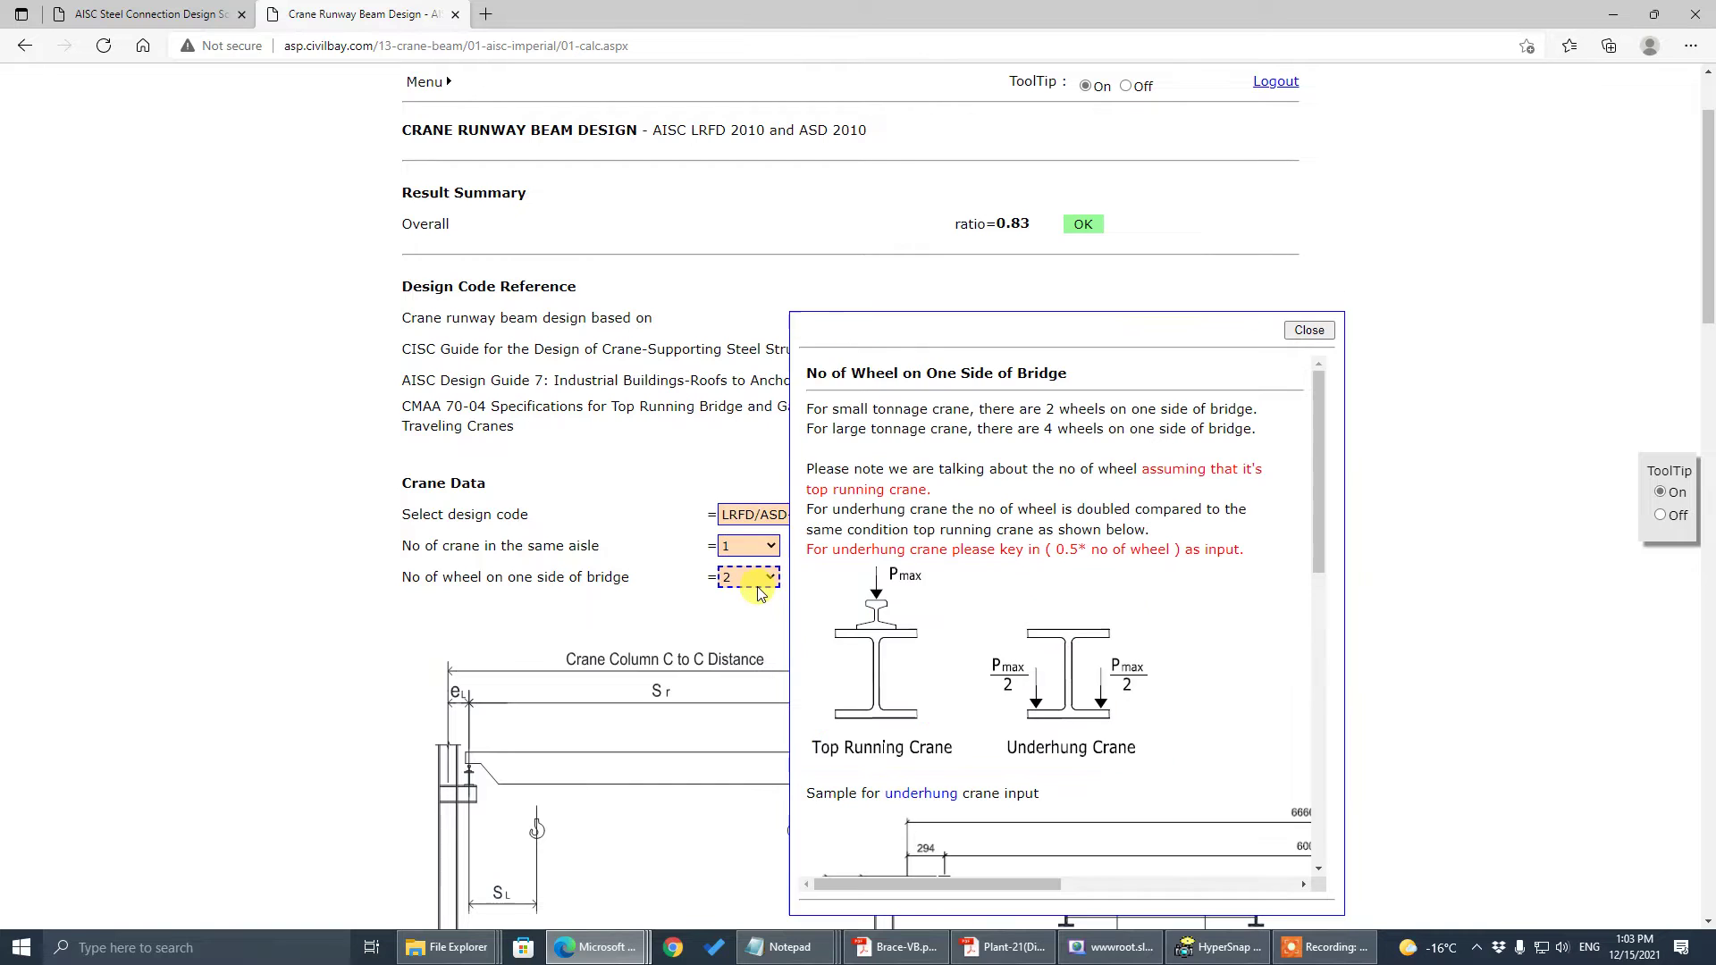
pyautogui.click(1245, 601)
# - Read the vendor wheel load (Pmax-v) help note, then close it
pyautogui.scroll(-4, 1247, 626)
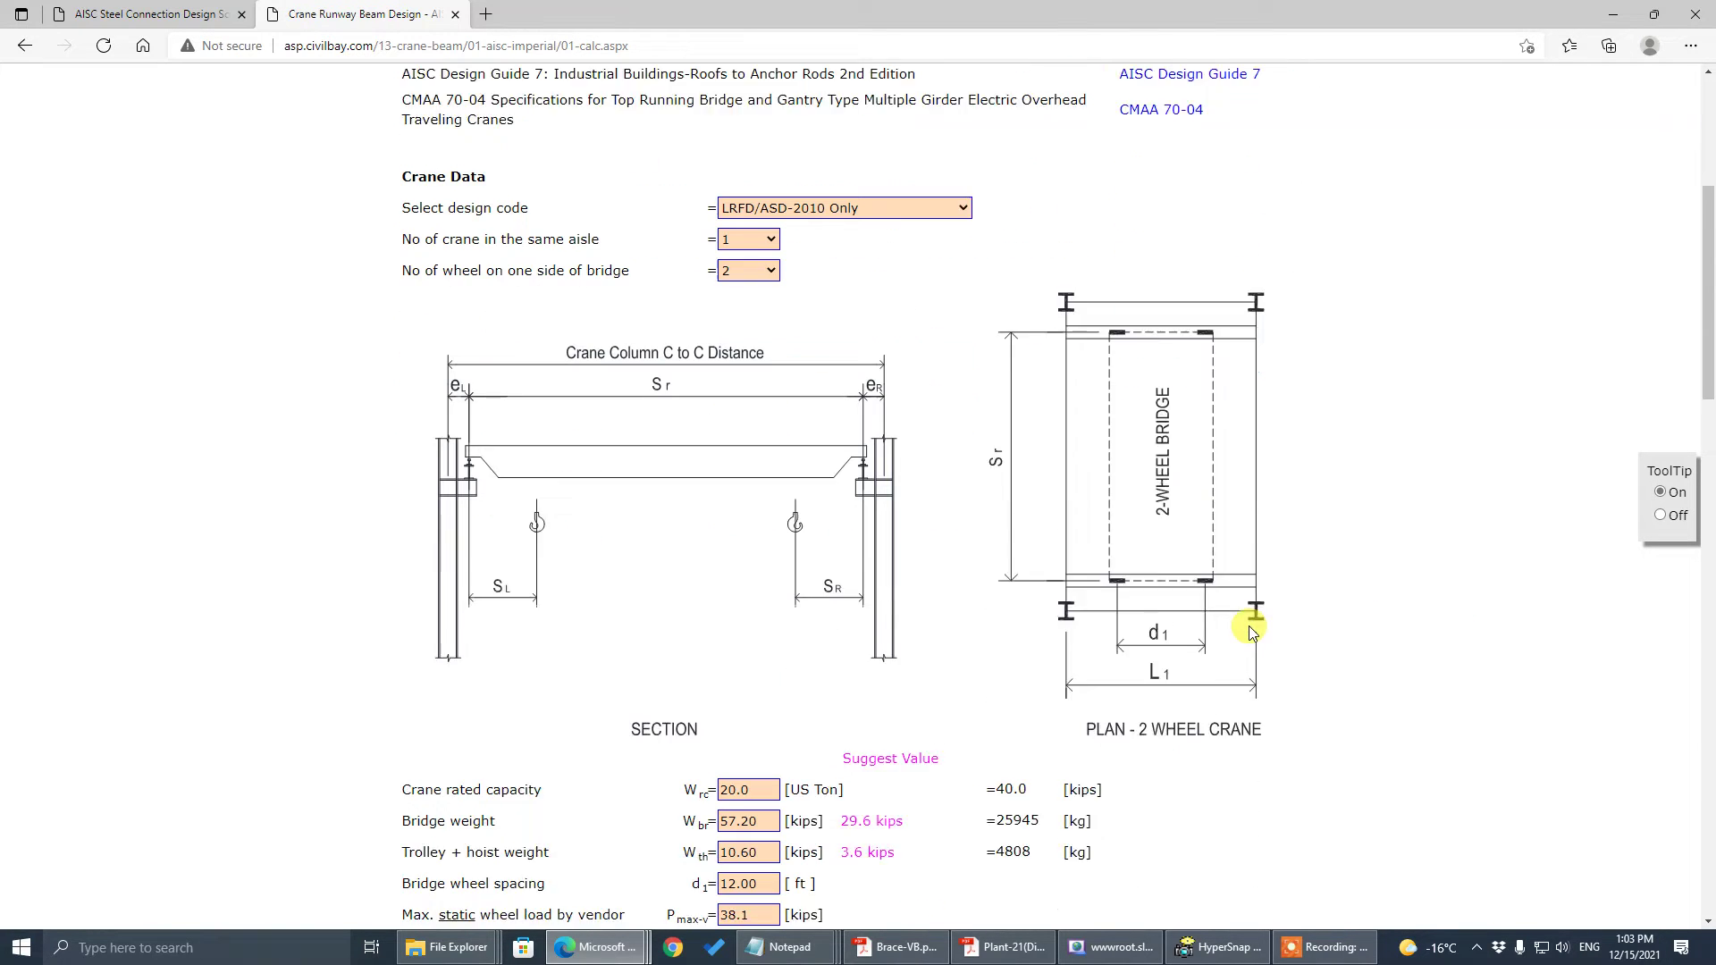
pyautogui.scroll(6, 1247, 625)
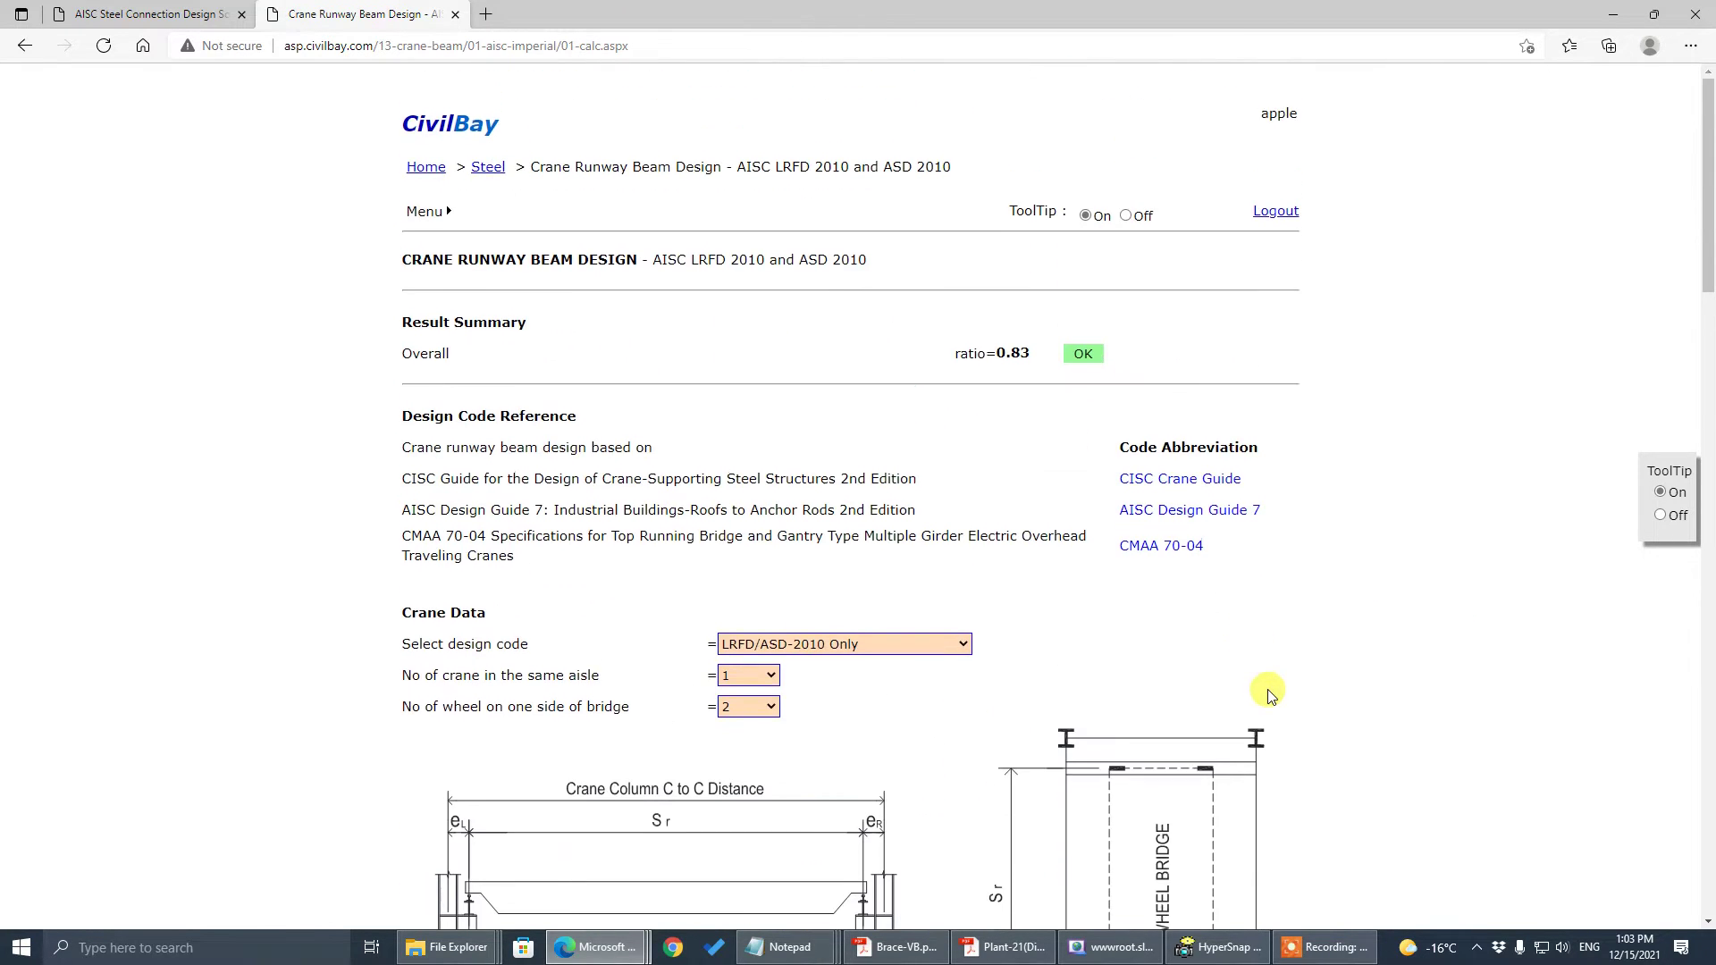
pyautogui.scroll(-9, 1264, 689)
pyautogui.click(749, 572)
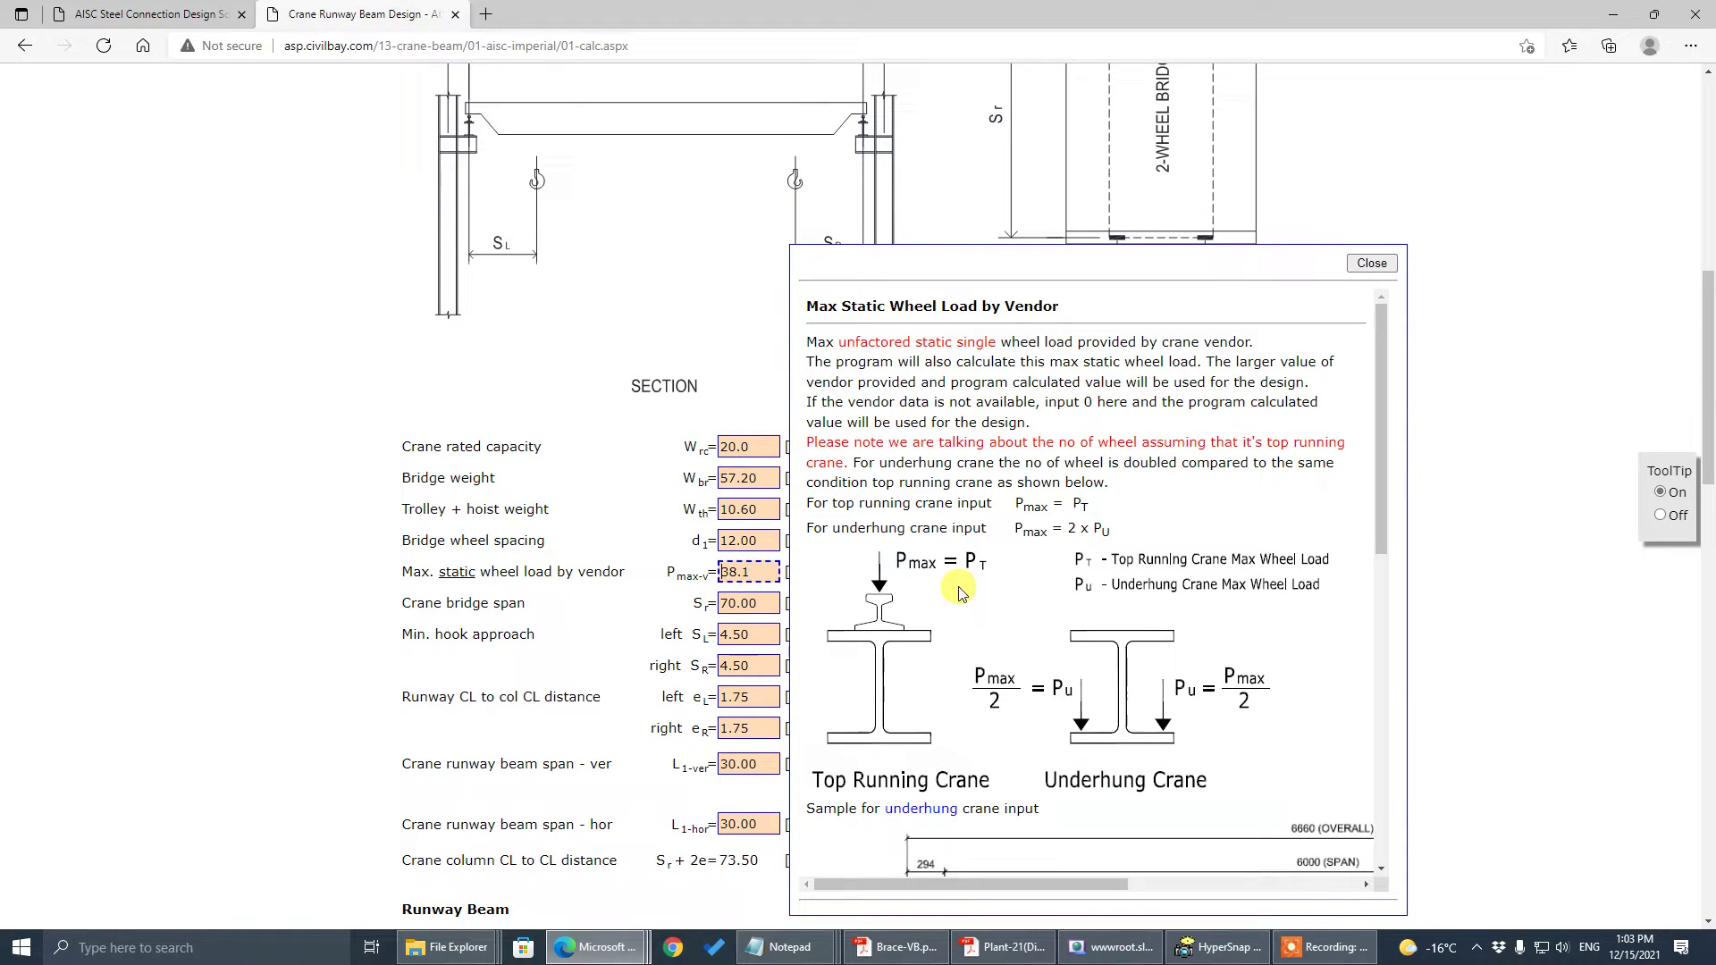
pyautogui.click(1536, 569)
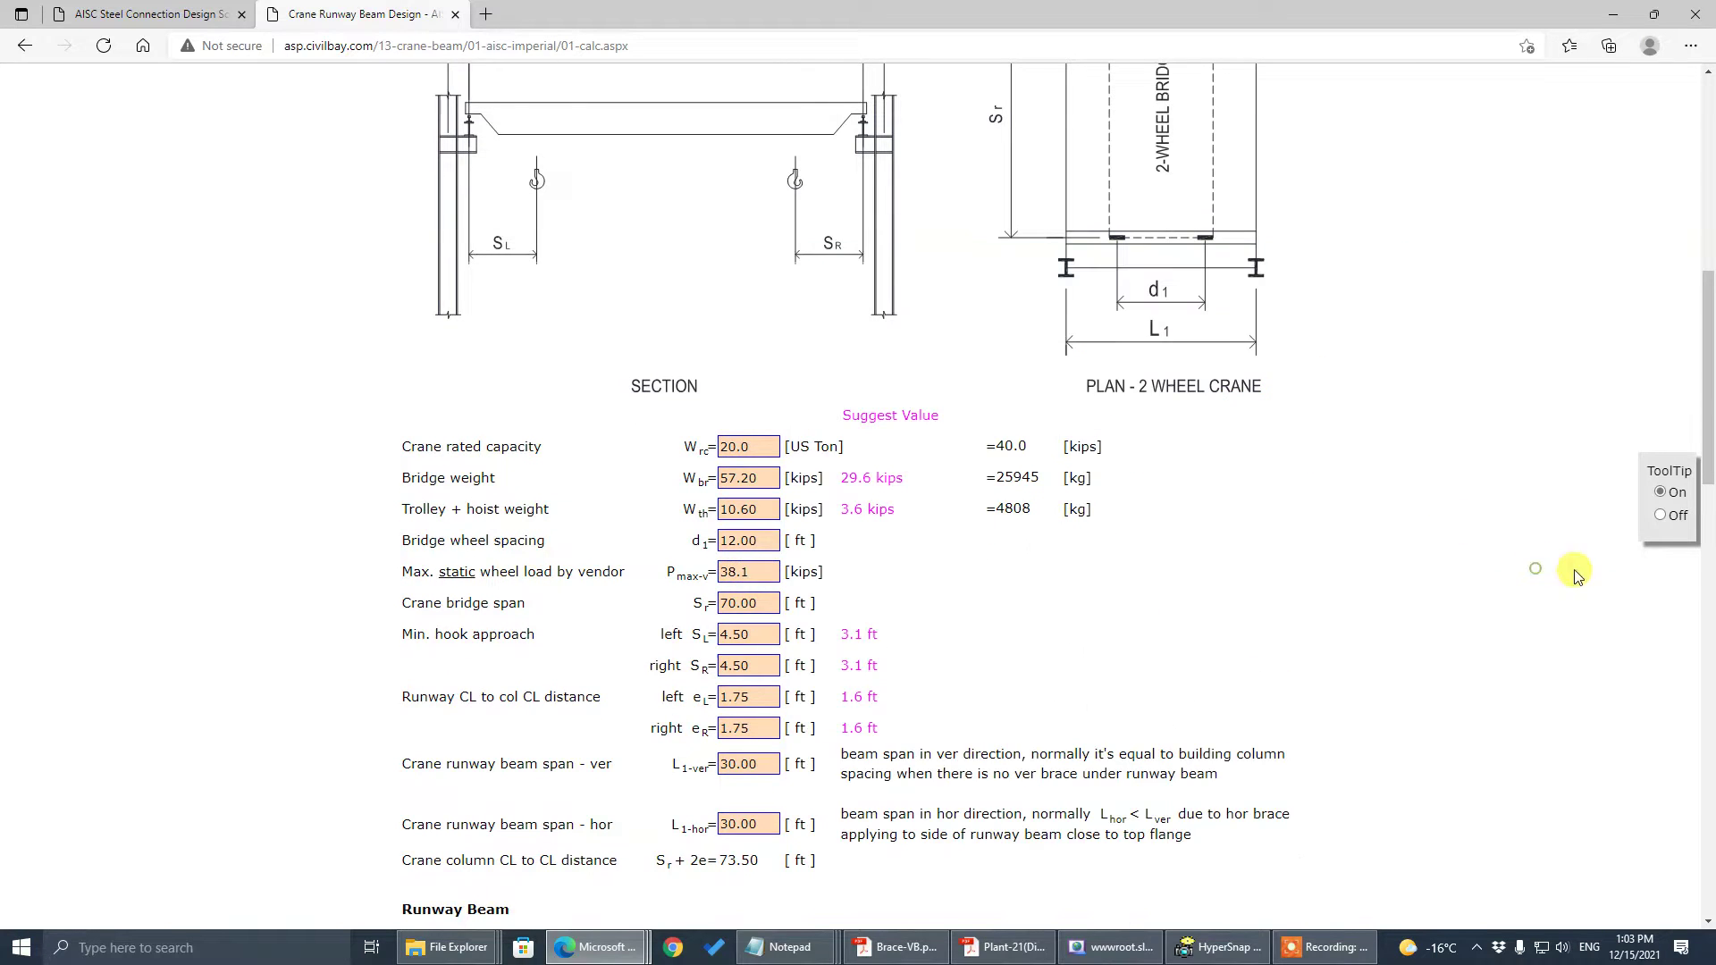
# - Set ToolTip to Off and scroll to the Conclusion showing overall ratio 0.83 OK for LRFD-10 and ASD-10
pyautogui.click(1660, 515)
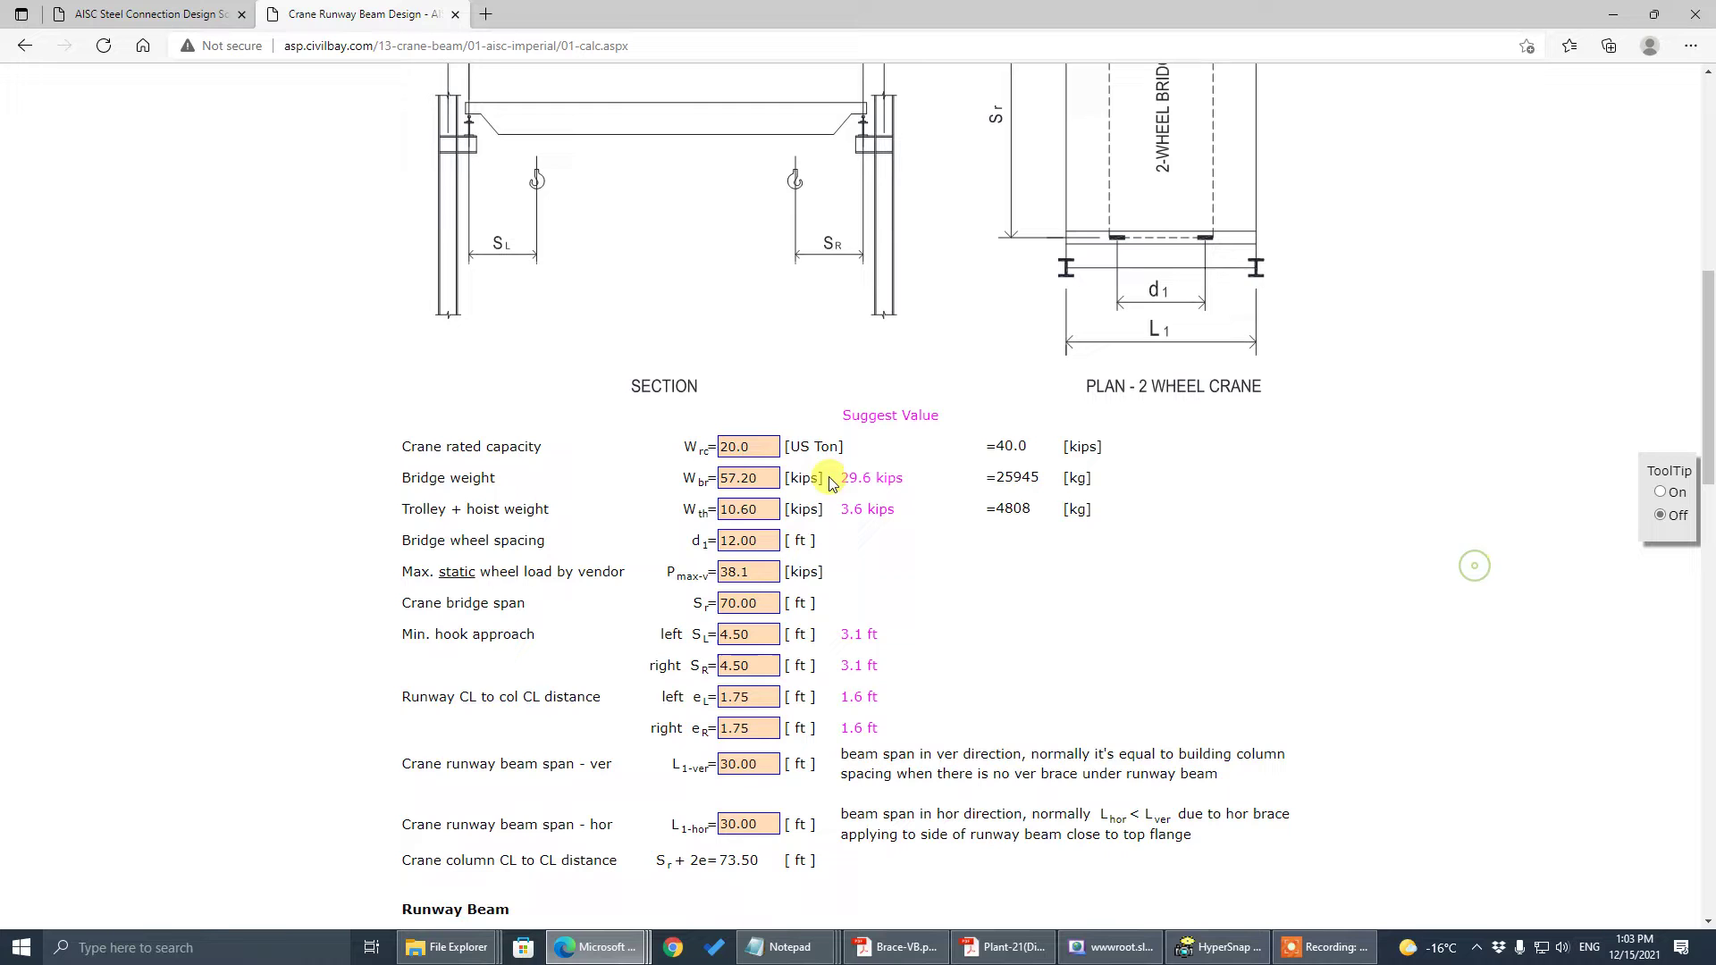
pyautogui.scroll(5, 1135, 572)
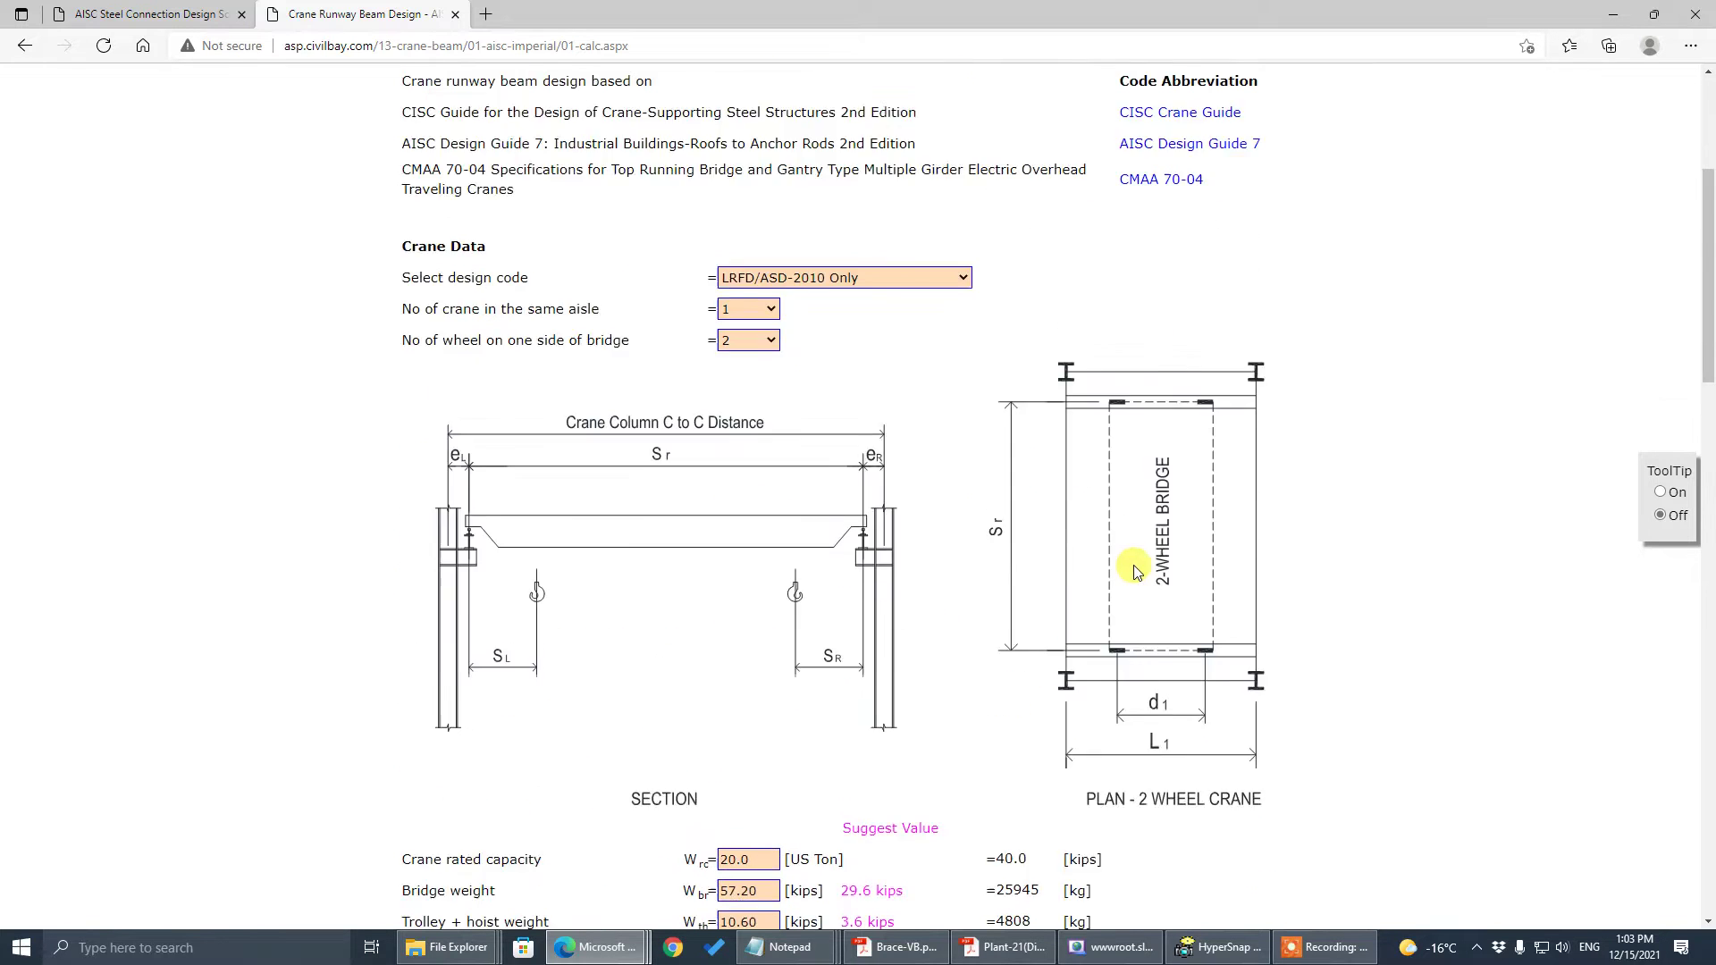
pyautogui.scroll(5, 1128, 569)
pyautogui.scroll(-5, 1119, 572)
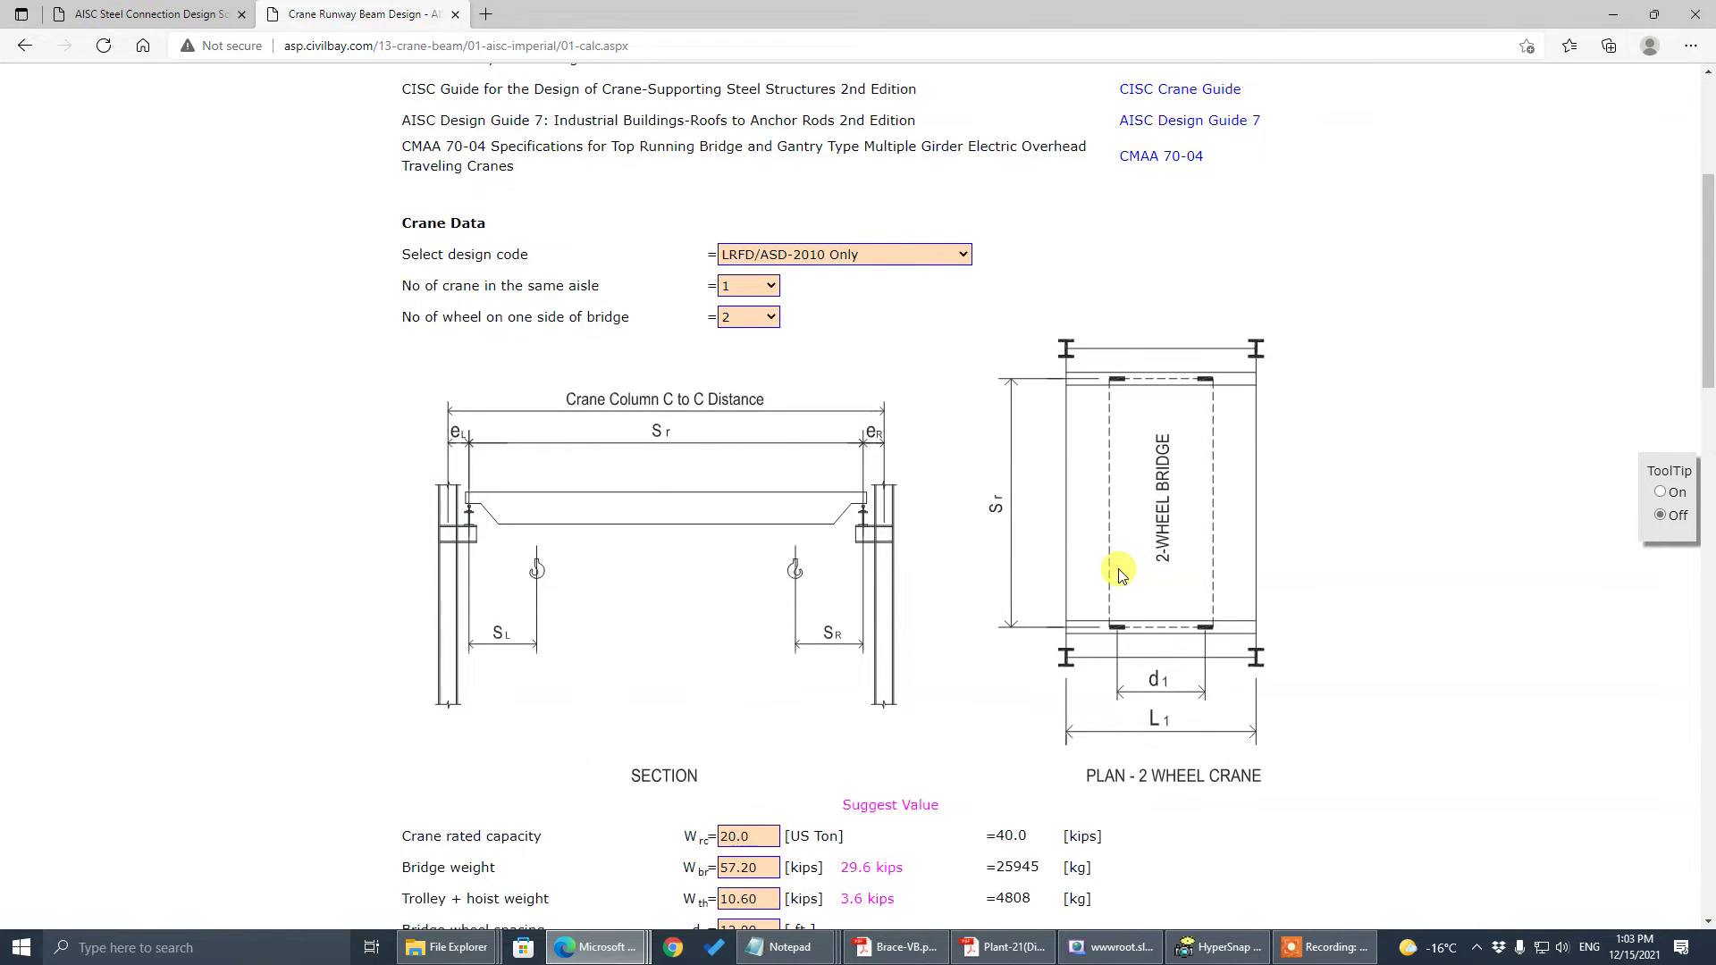
pyautogui.scroll(5, 1119, 570)
pyautogui.scroll(-10, 1055, 563)
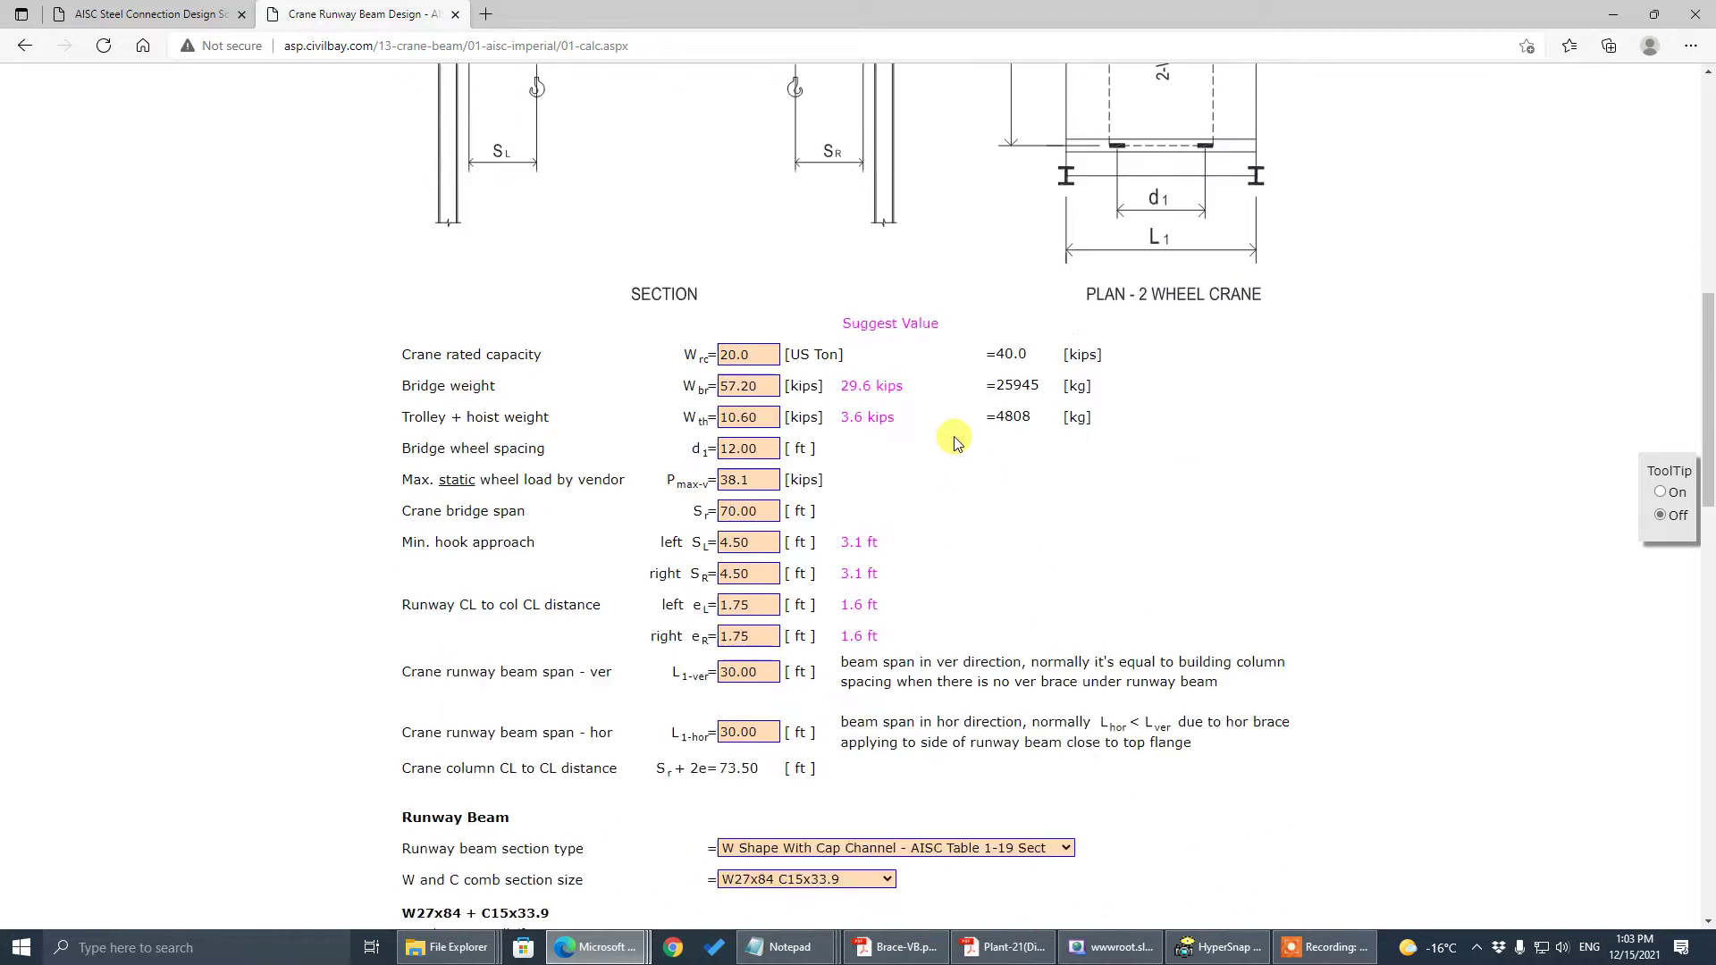
pyautogui.scroll(-3, 954, 429)
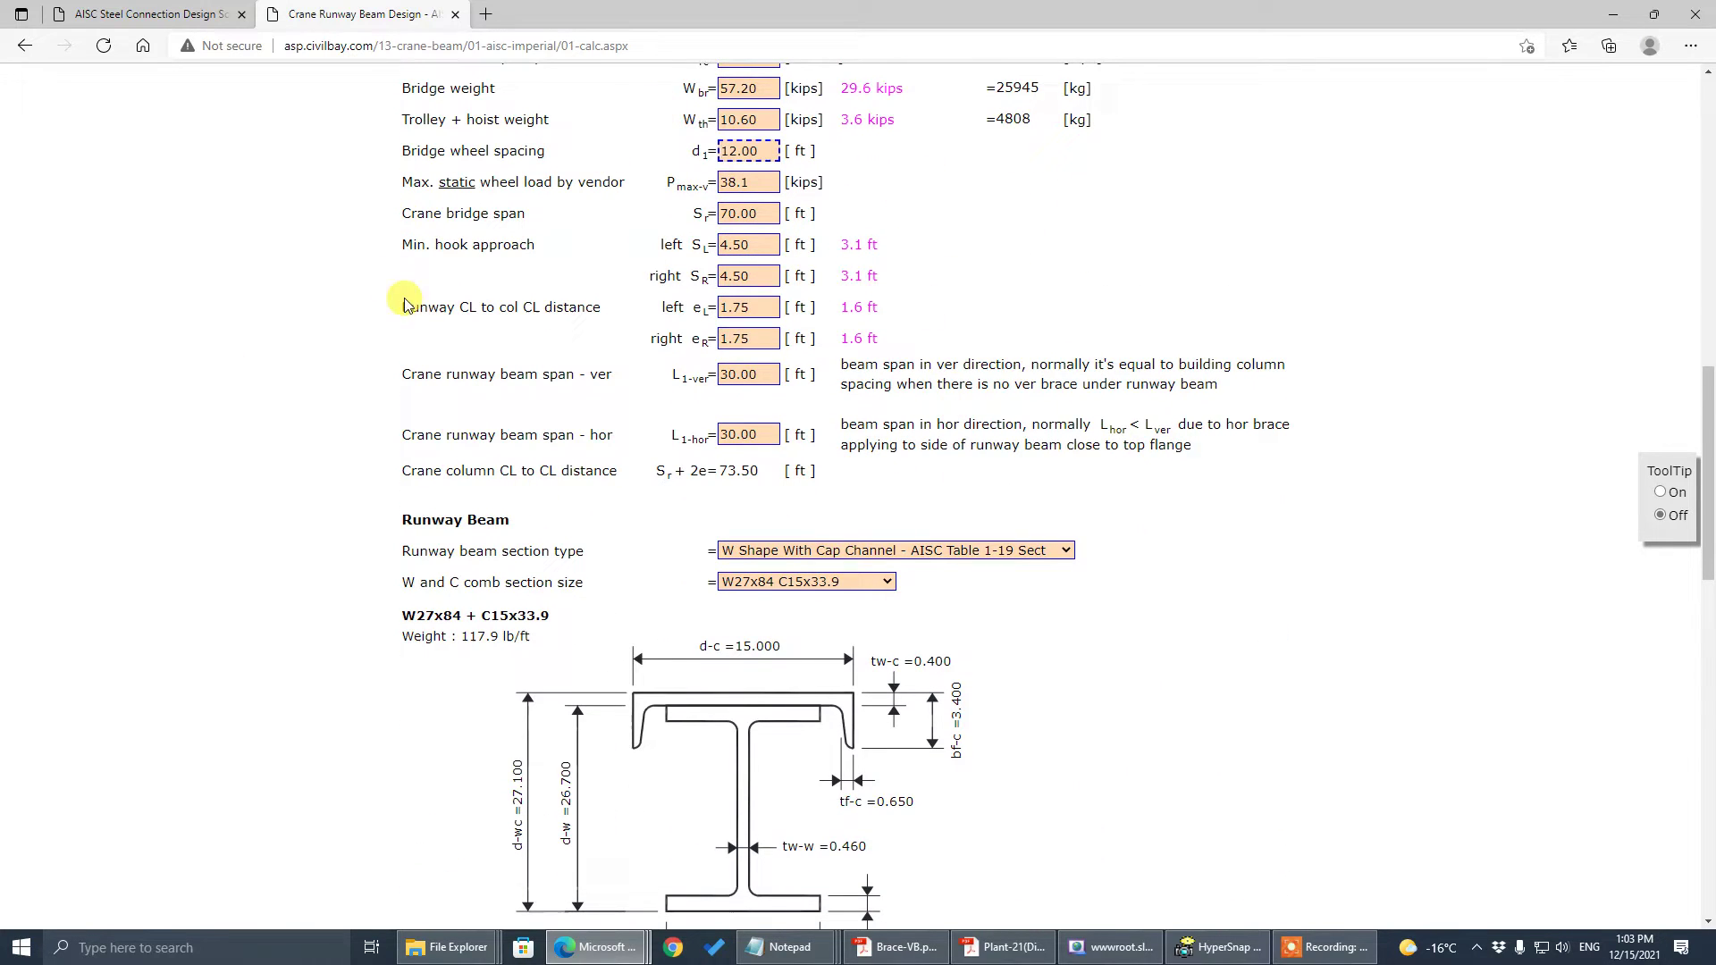
pyautogui.scroll(-6, 987, 643)
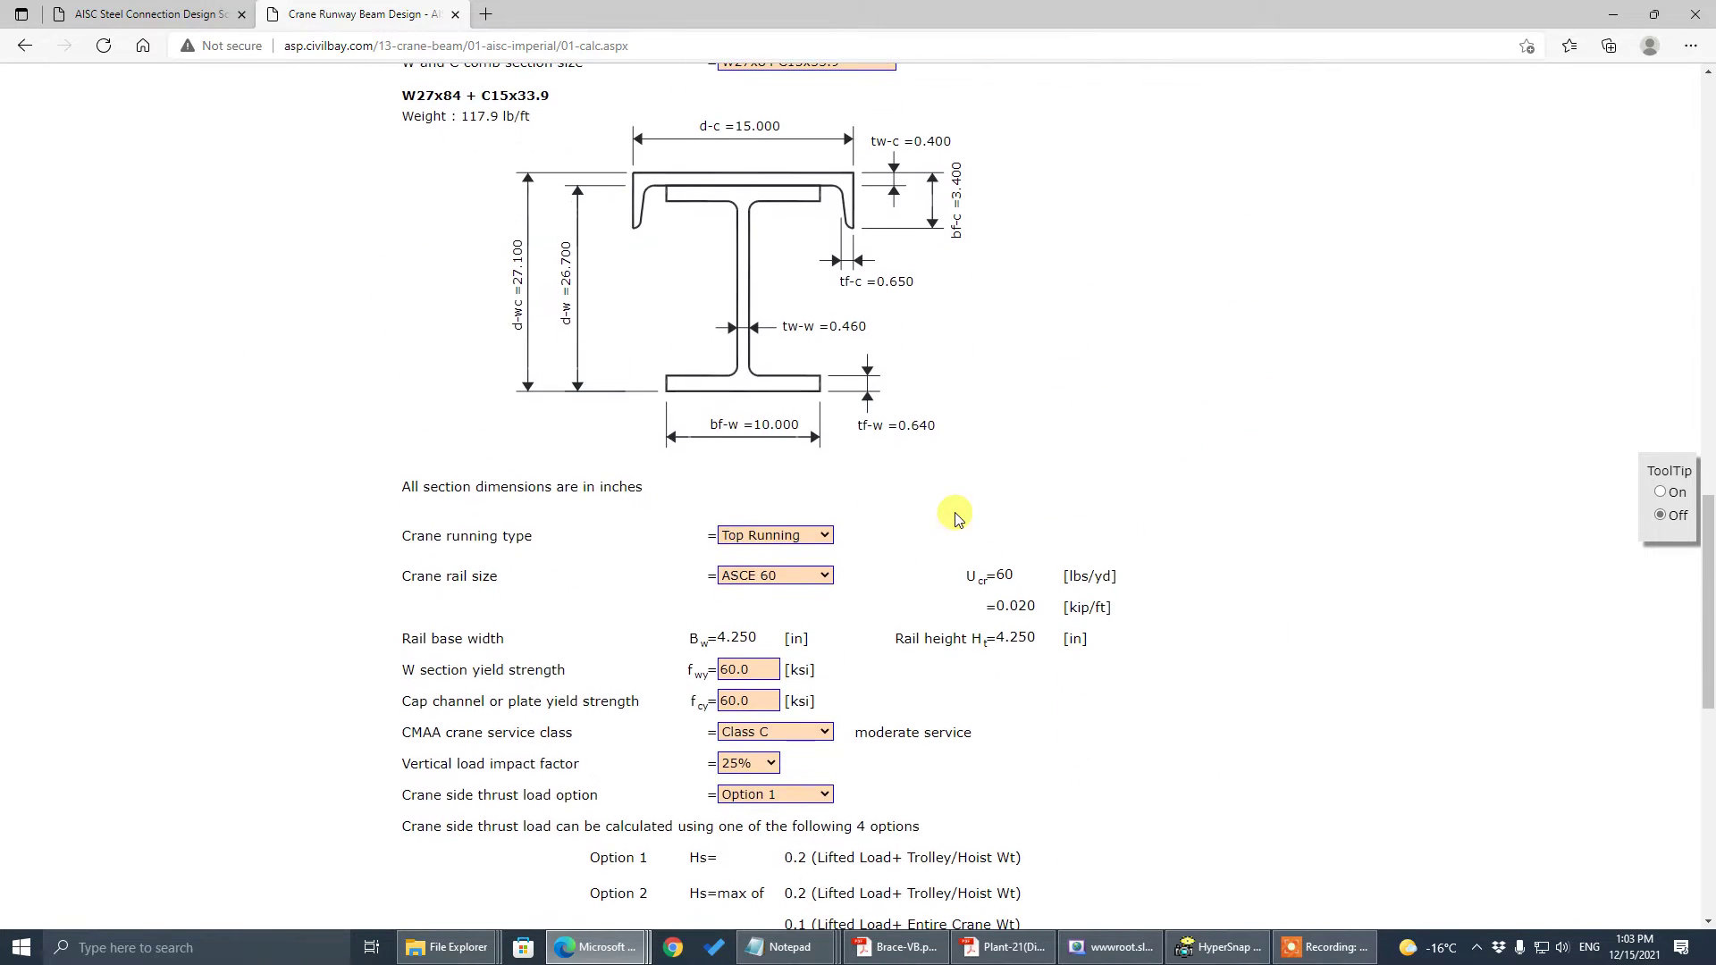
pyautogui.scroll(-10, 791, 592)
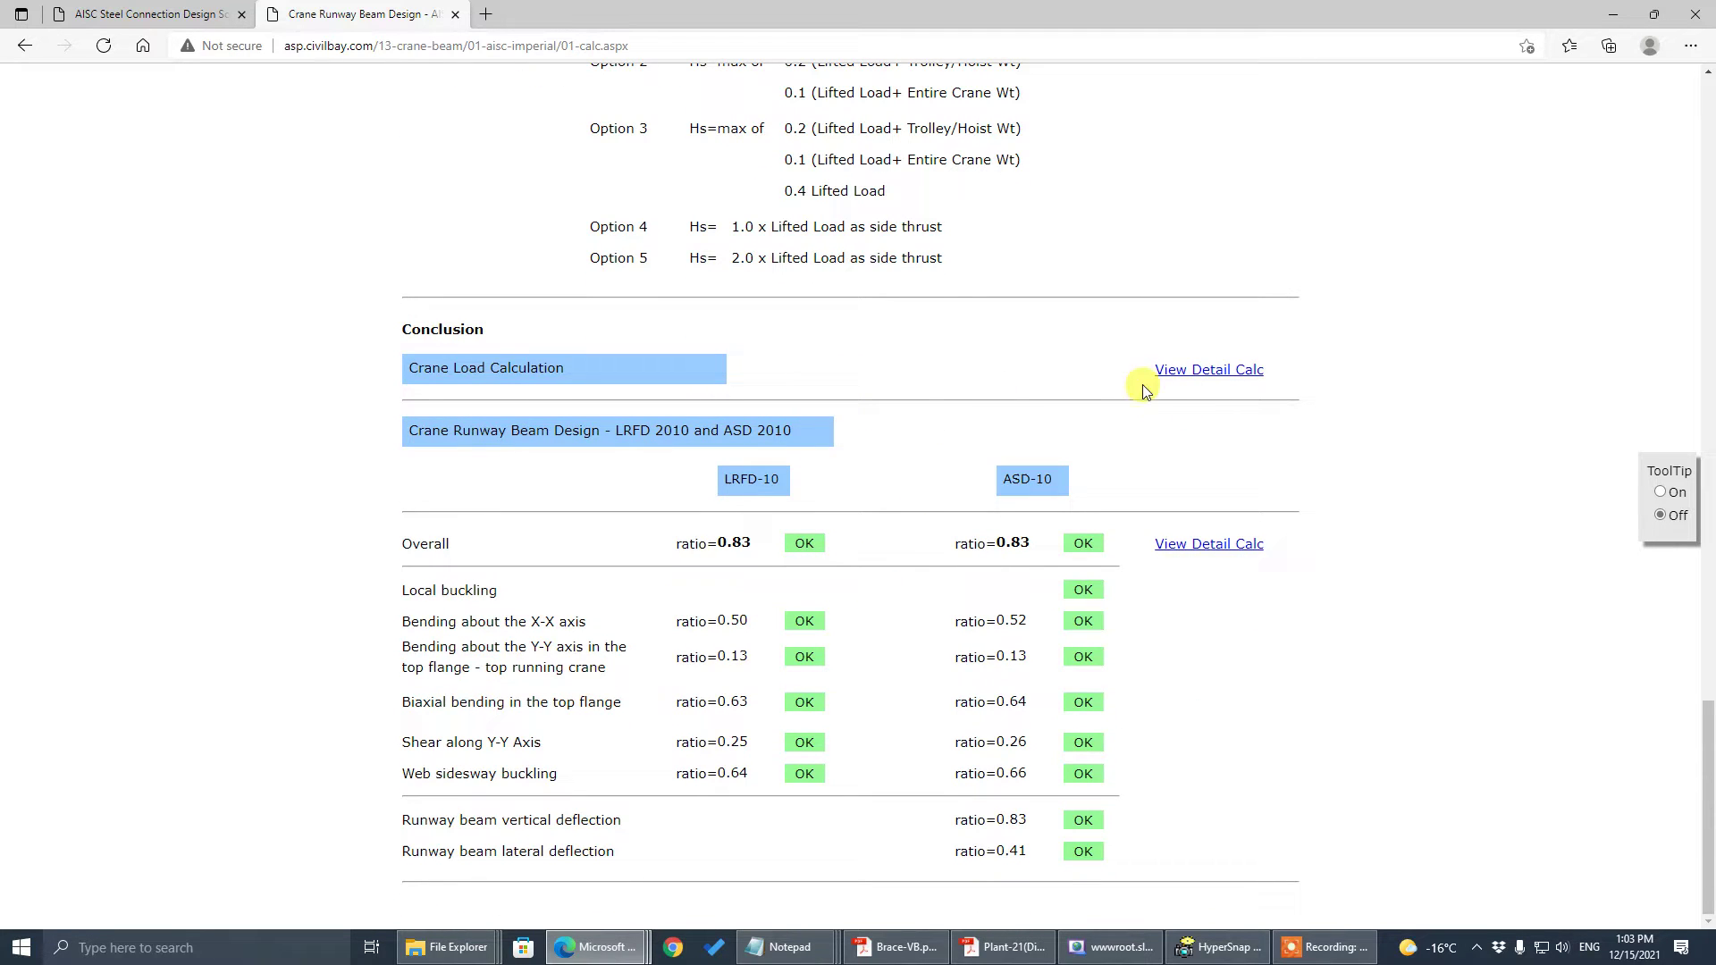
pyautogui.click(1230, 373)
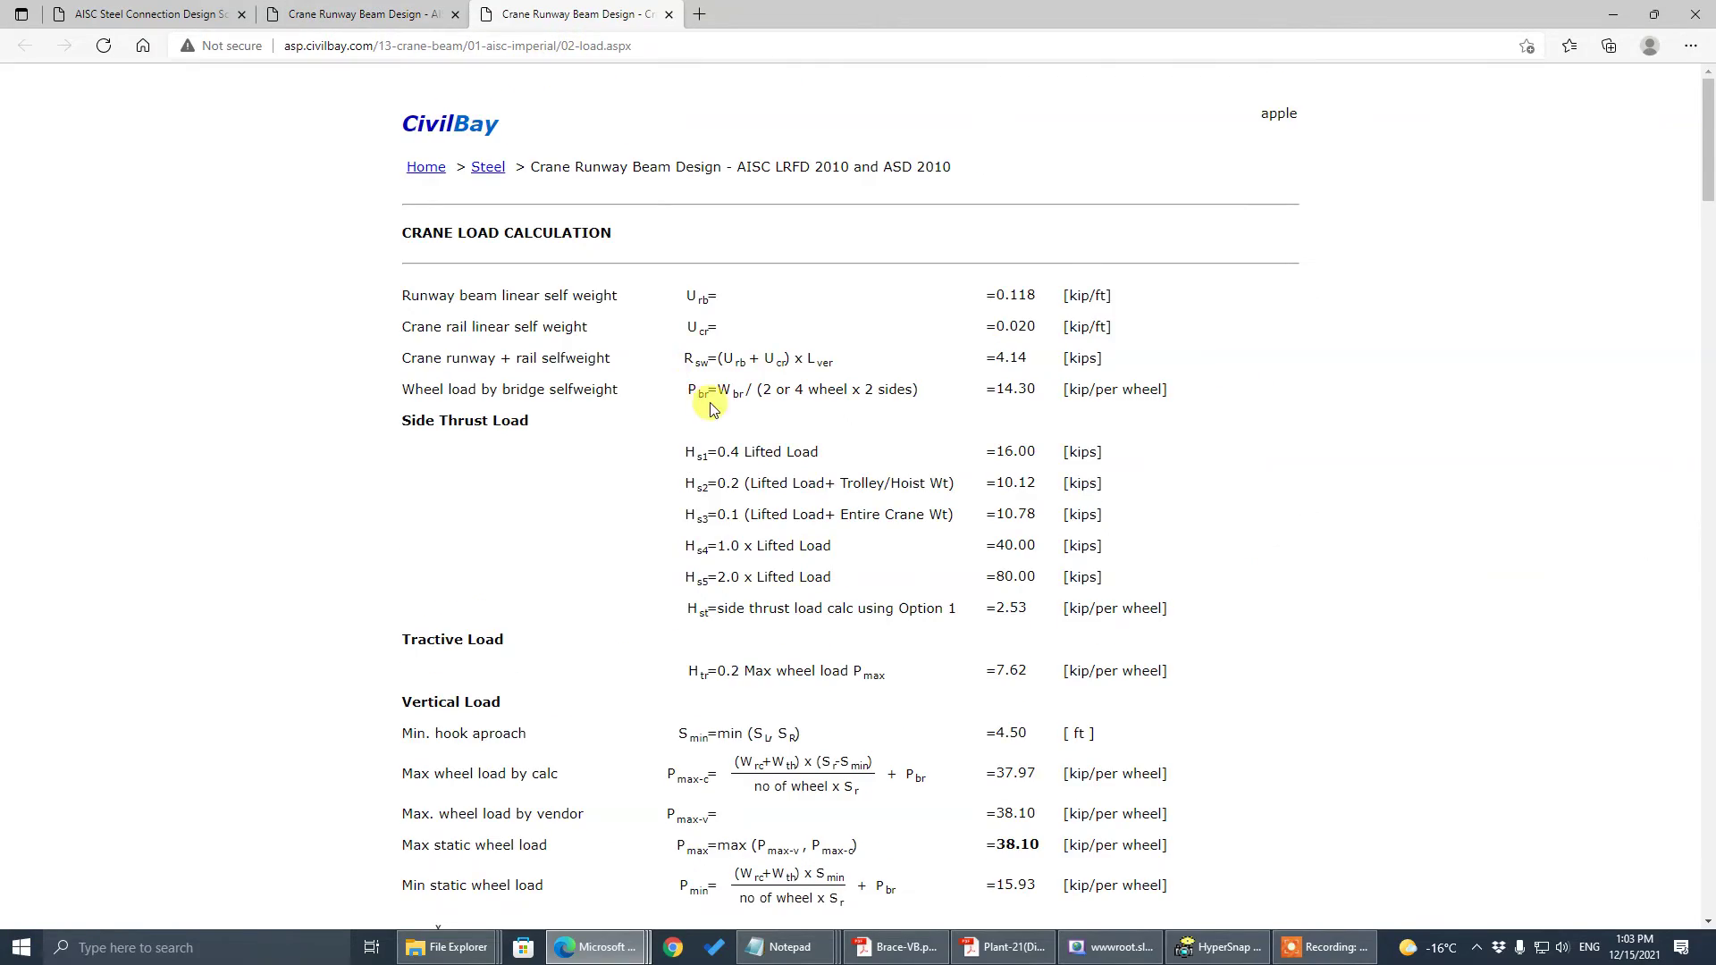
pyautogui.scroll(-20, 711, 407)
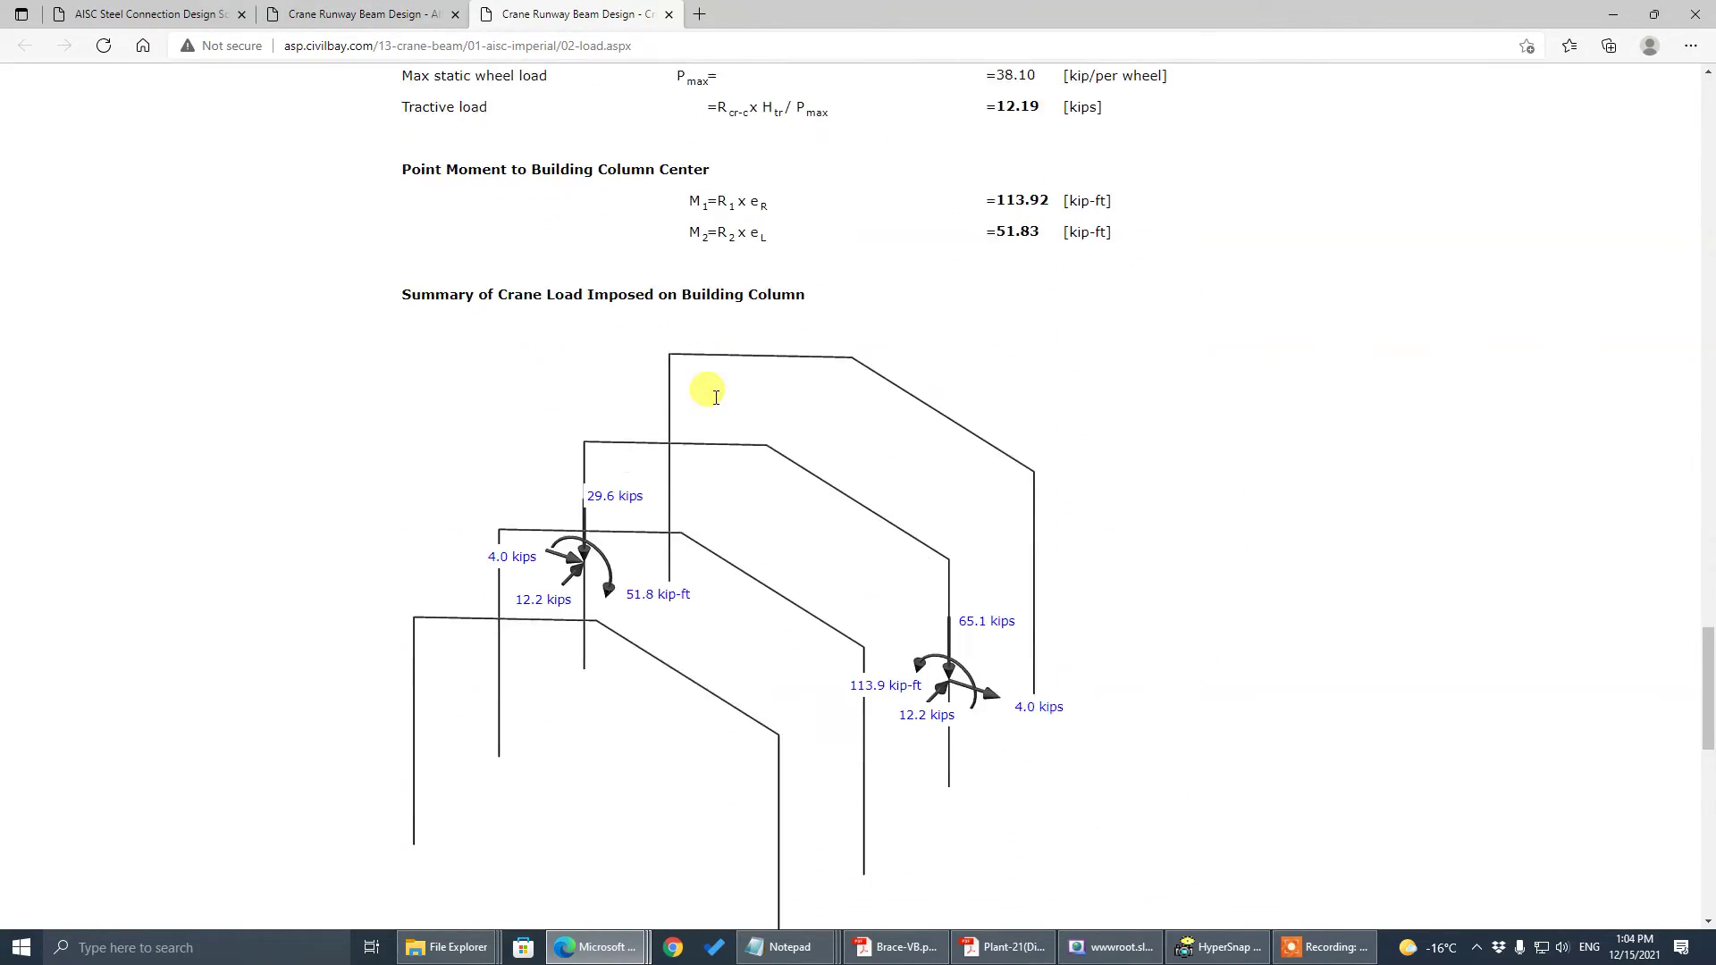
pyautogui.scroll(10, 715, 397)
pyautogui.scroll(-20, 716, 397)
pyautogui.scroll(18, 717, 399)
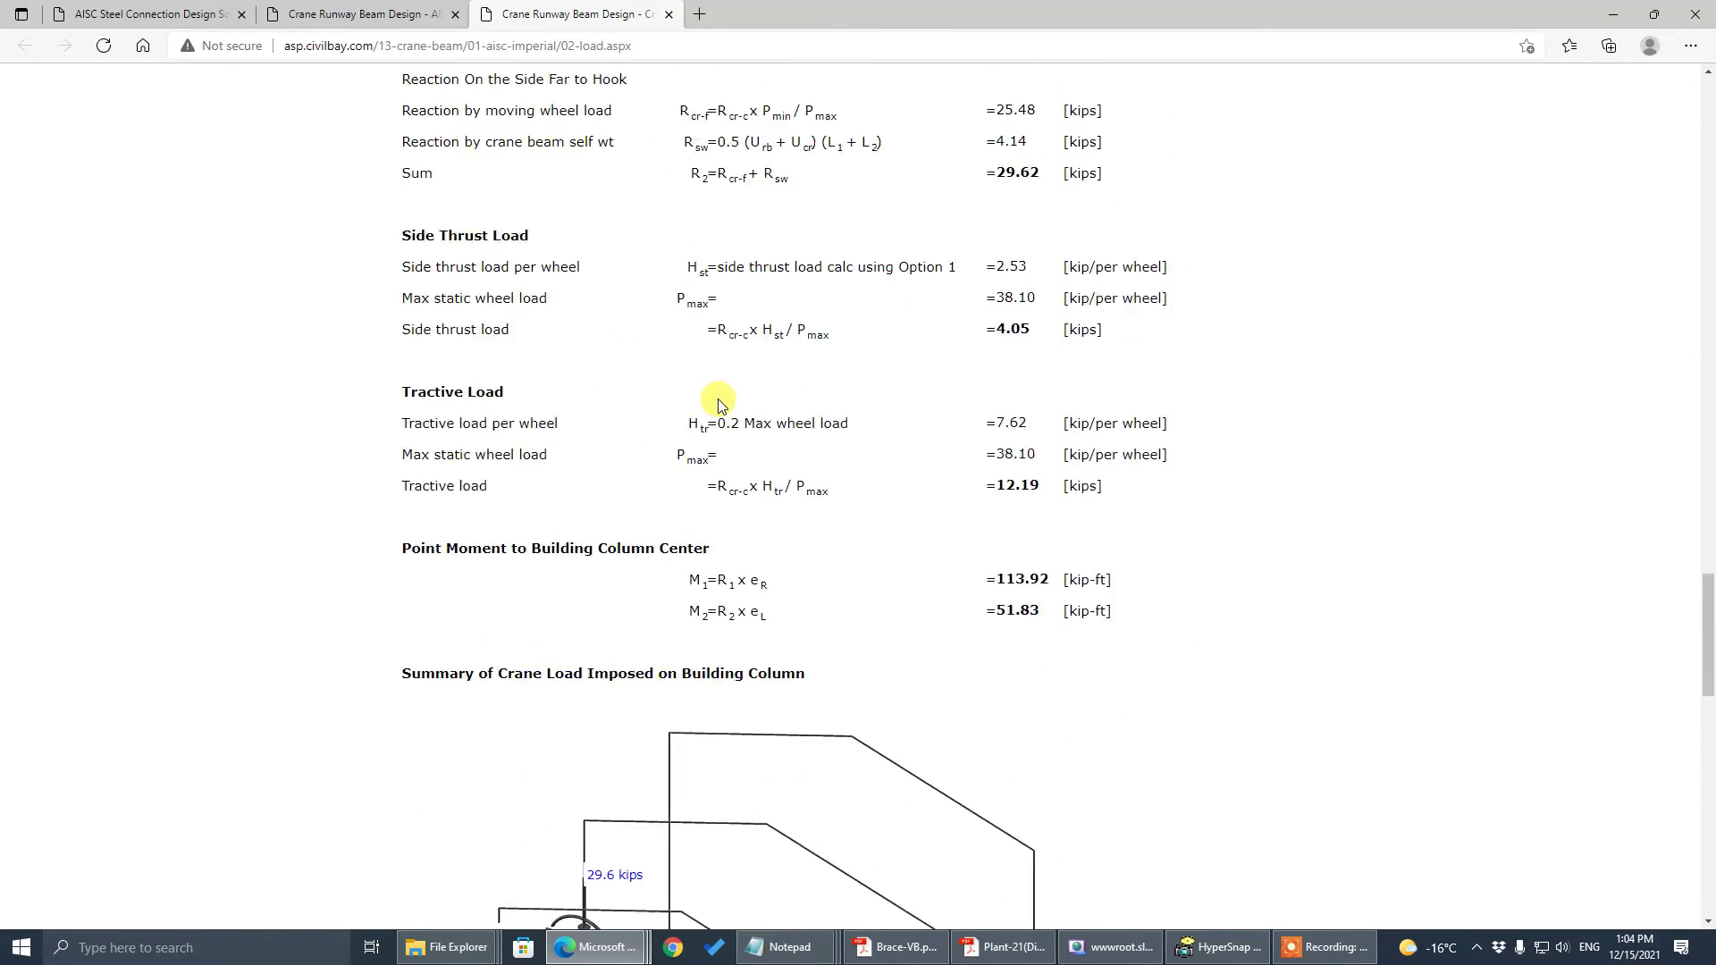
pyautogui.scroll(-10, 717, 398)
pyautogui.scroll(20, 632, 126)
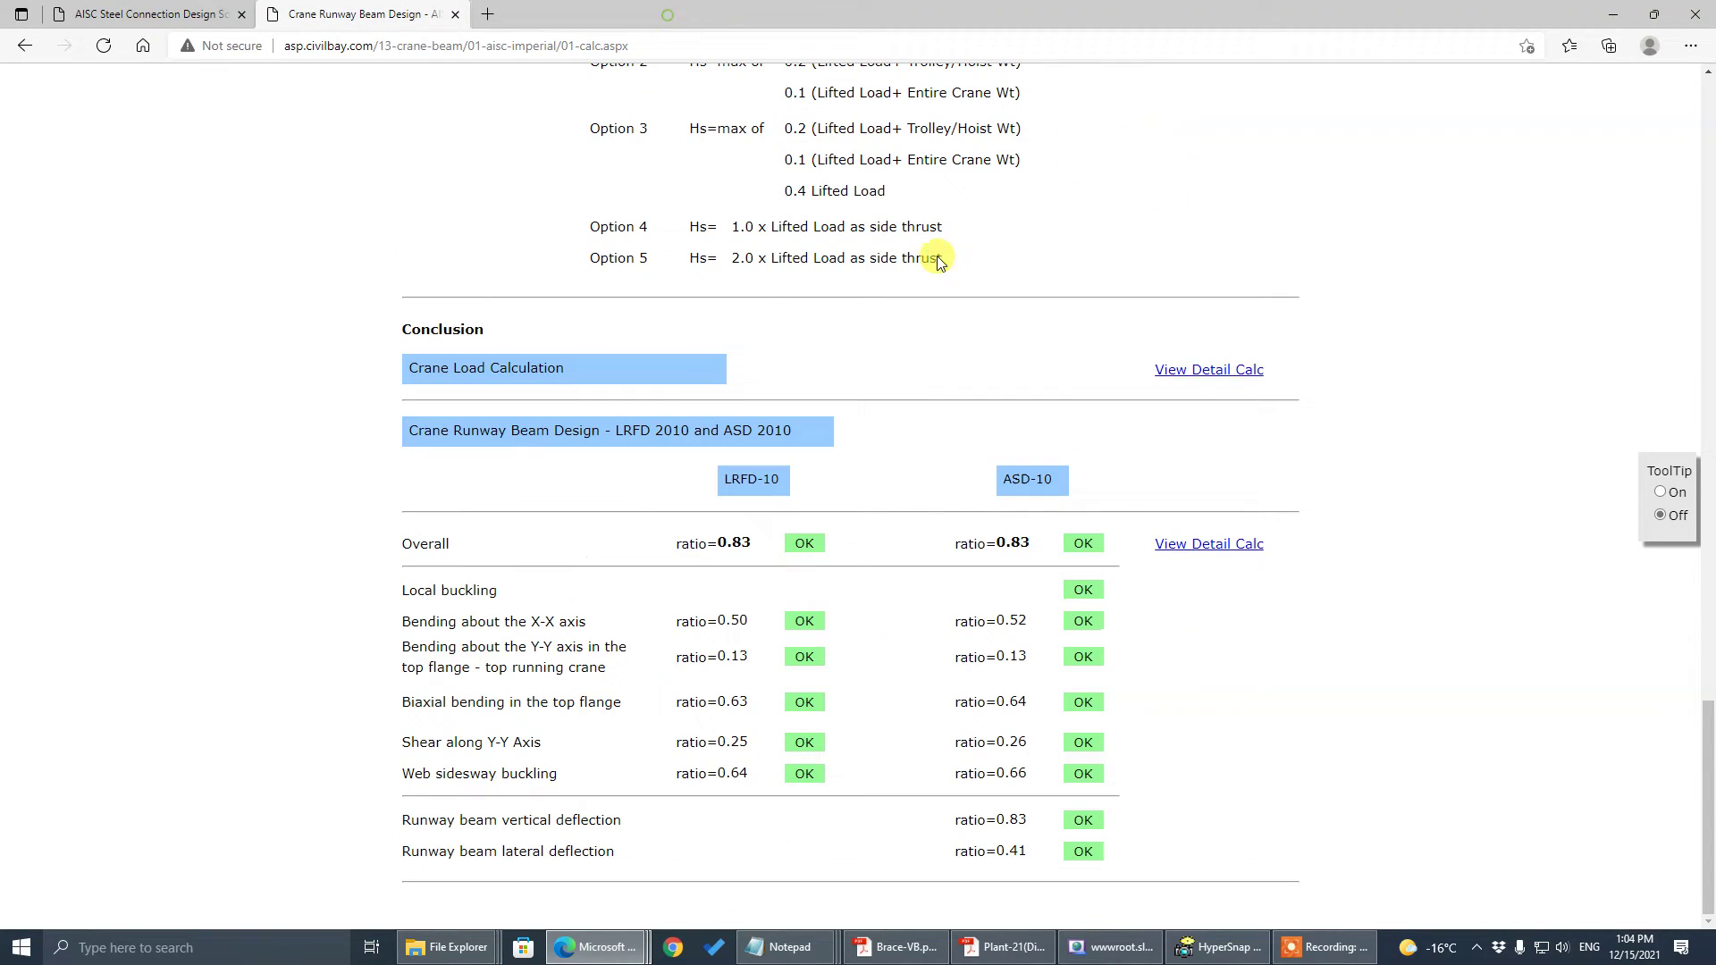
pyautogui.click(1234, 549)
pyautogui.scroll(-15, 1034, 555)
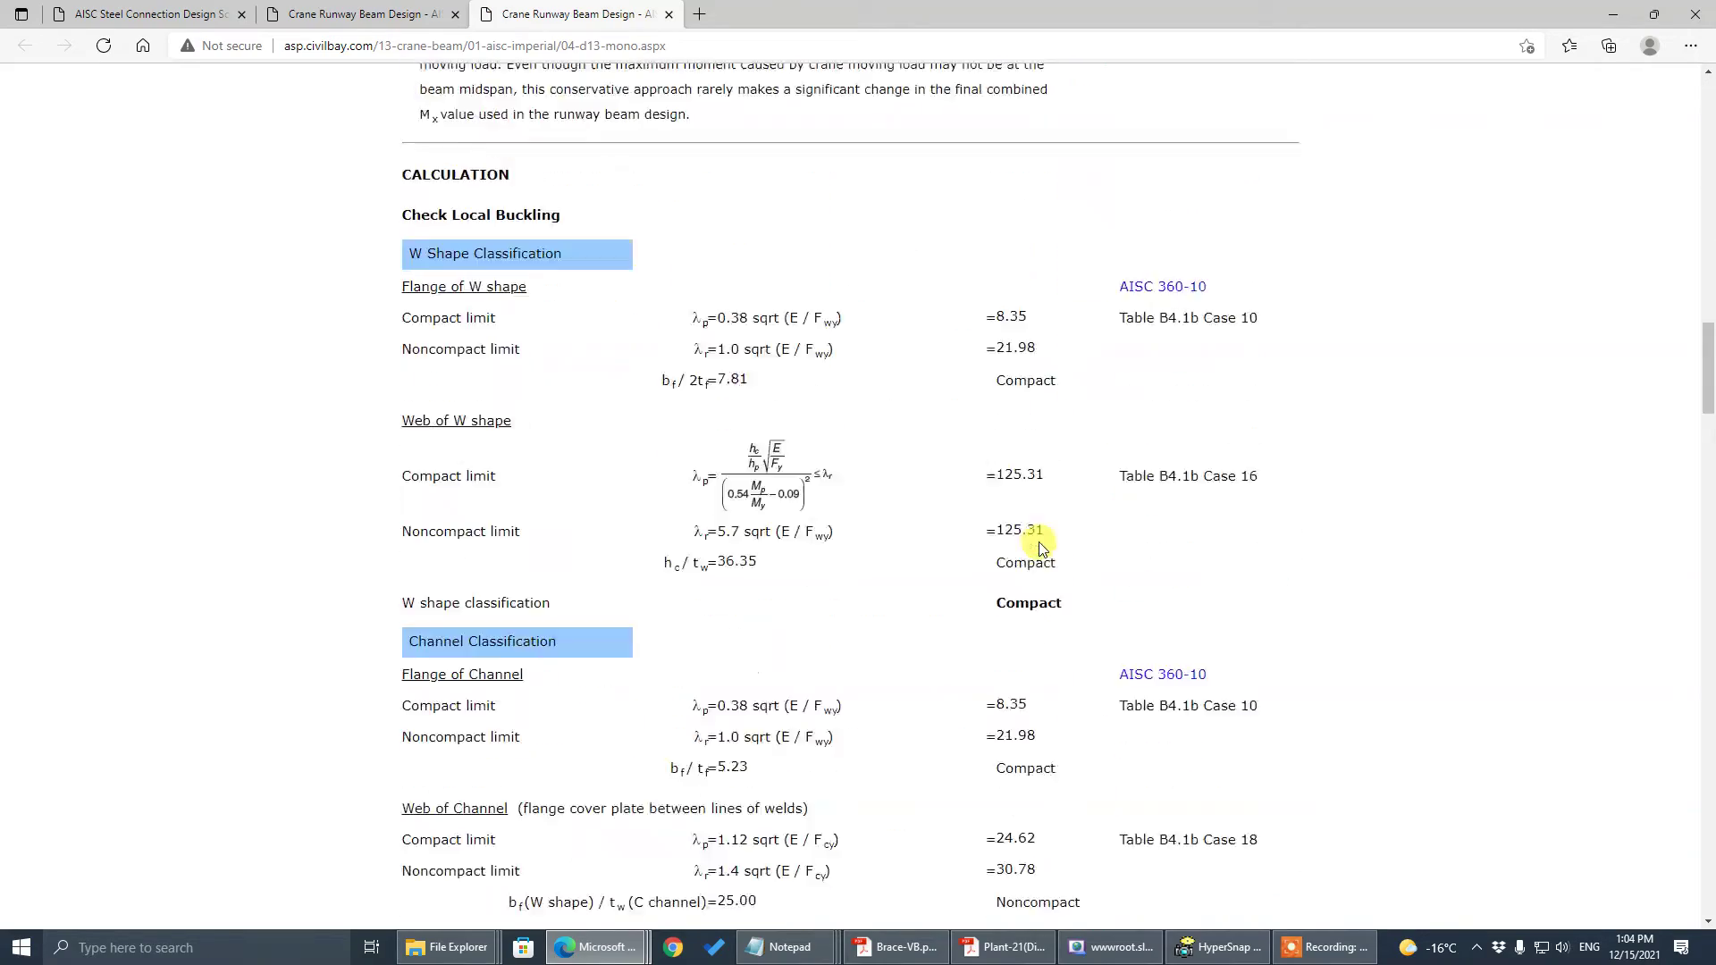
pyautogui.scroll(-20, 1040, 546)
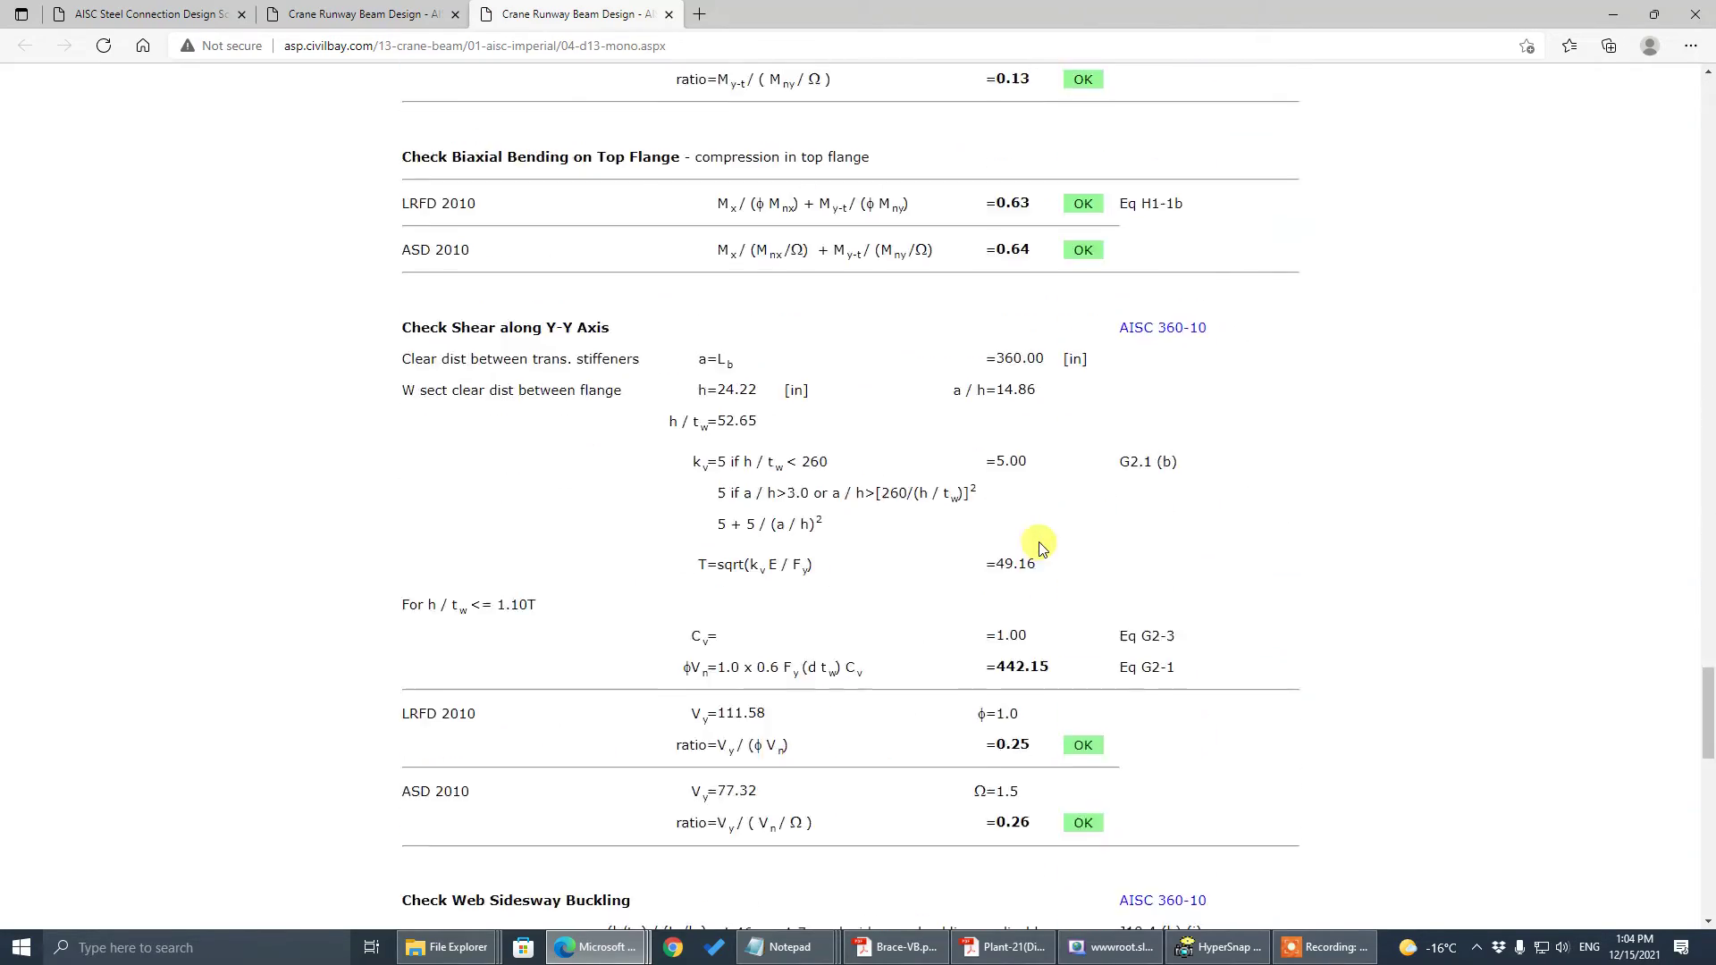
pyautogui.scroll(9, 1039, 547)
pyautogui.click(669, 14)
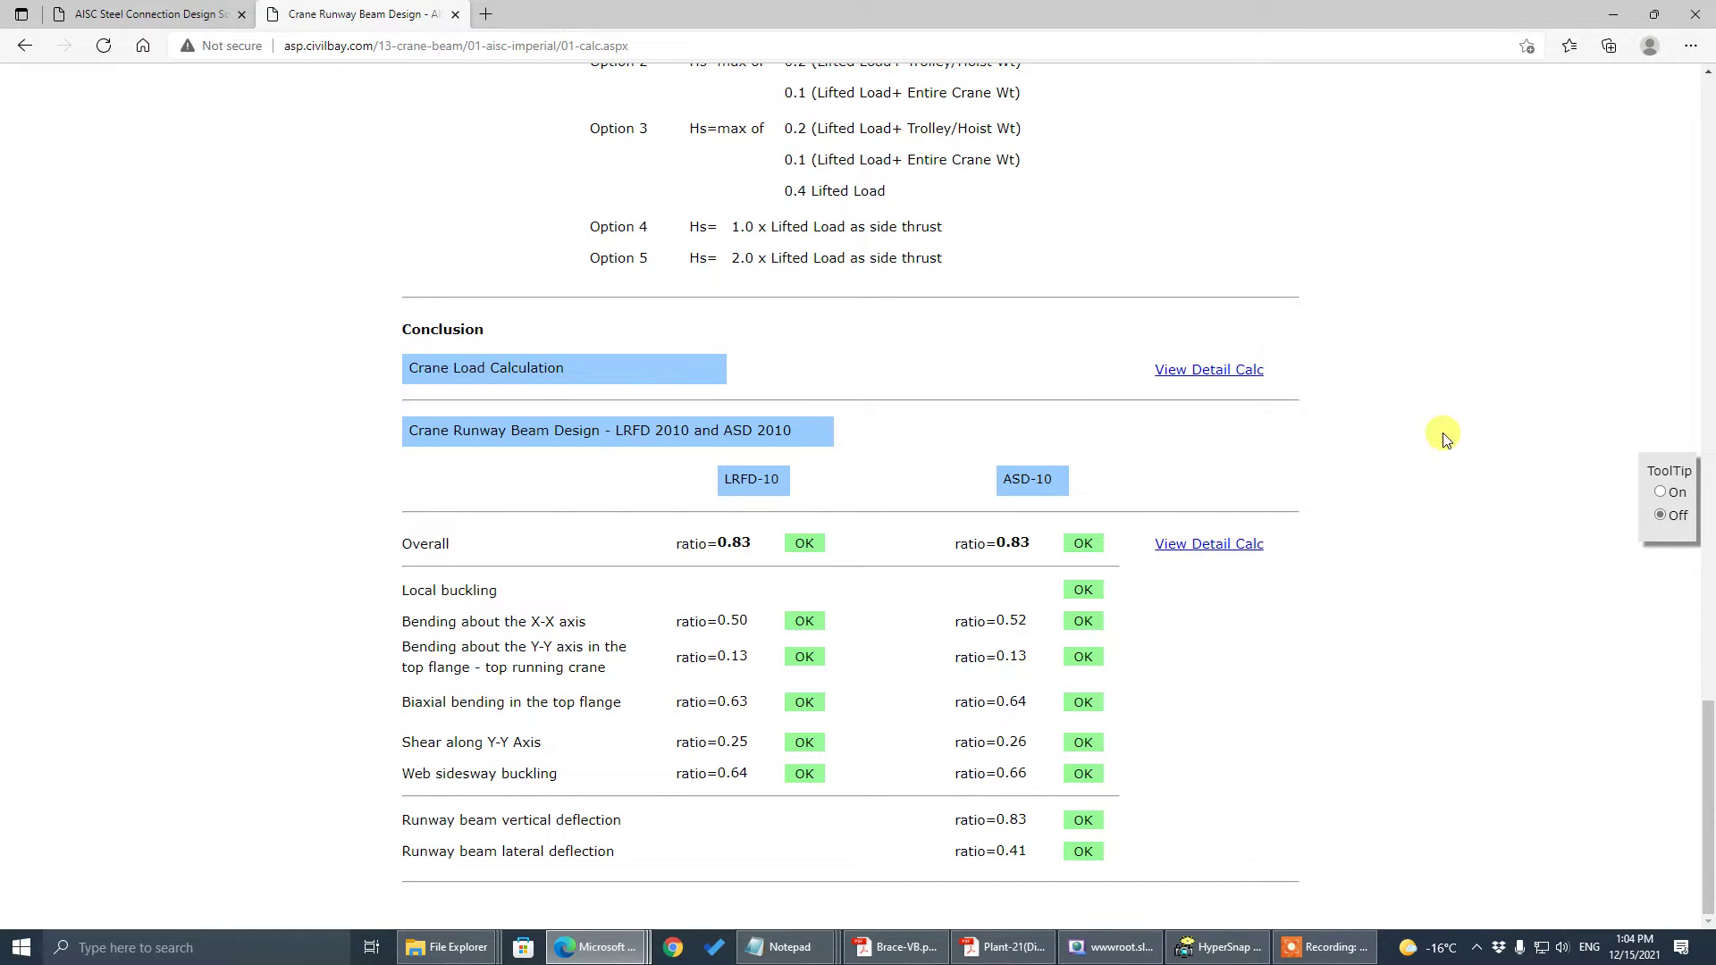
pyautogui.scroll(12, 1447, 446)
pyautogui.scroll(-13, 716, 642)
pyautogui.scroll(12, 1117, 715)
pyautogui.scroll(14, 1222, 710)
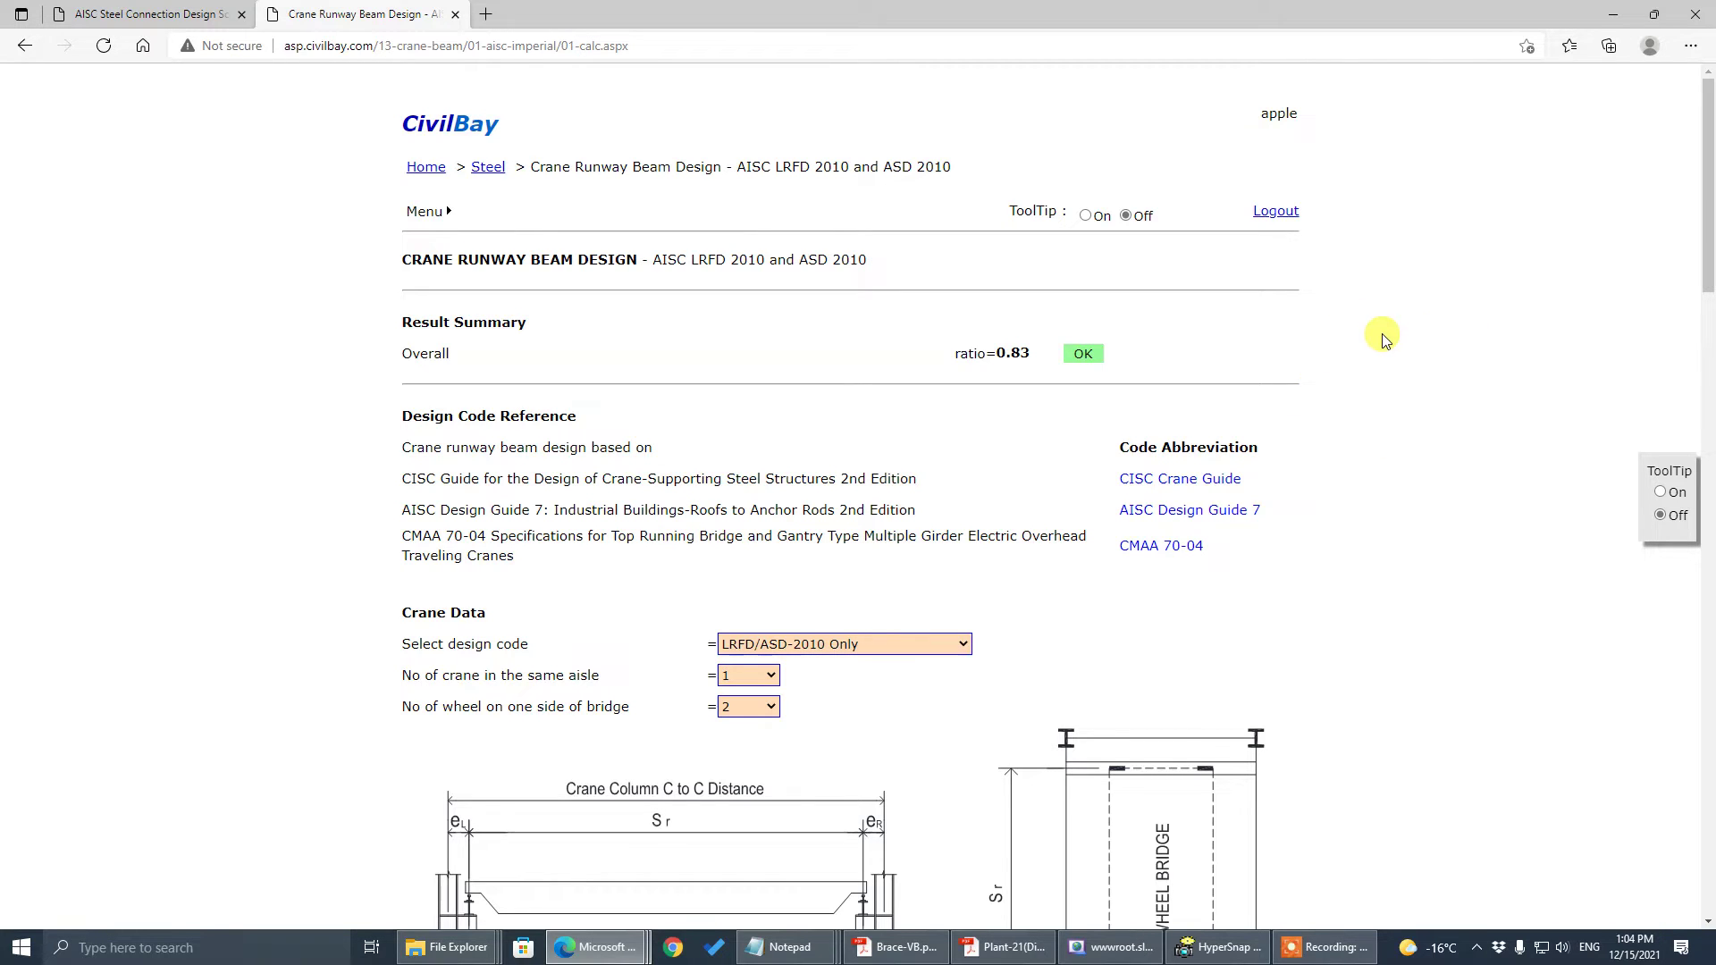
# - Save the inputs via Save Input as 'My first input.txt' and show it in the Downloads folder
pyautogui.rightClick(1381, 338)
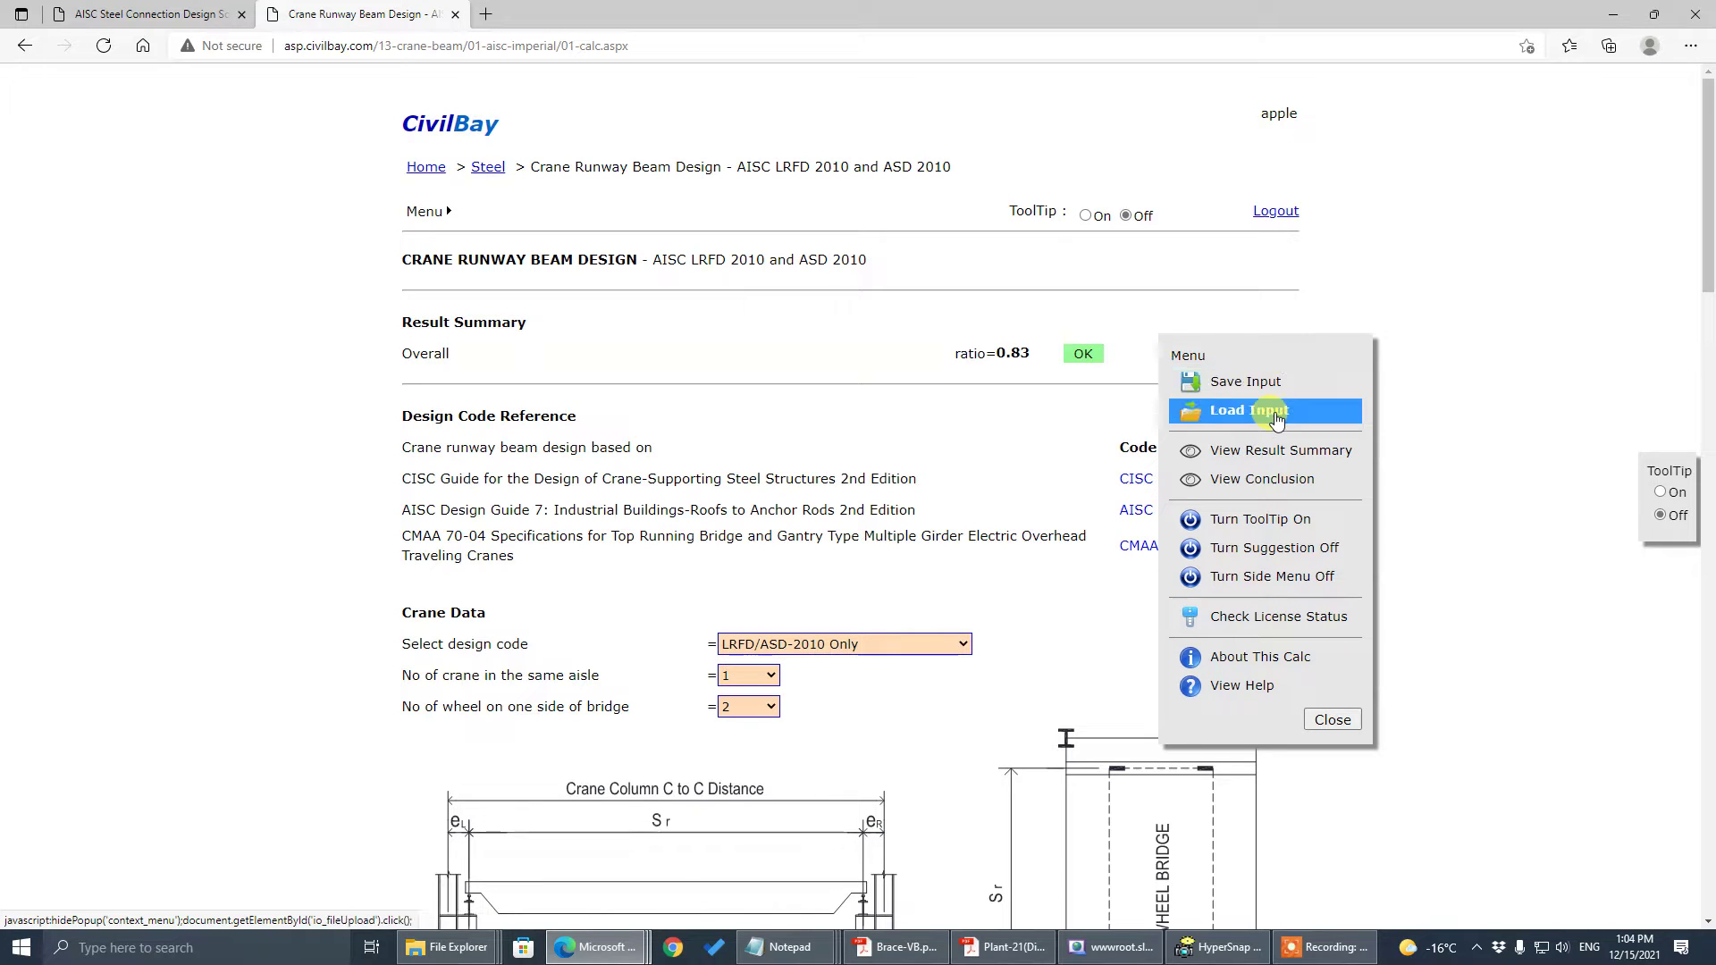
pyautogui.click(1255, 382)
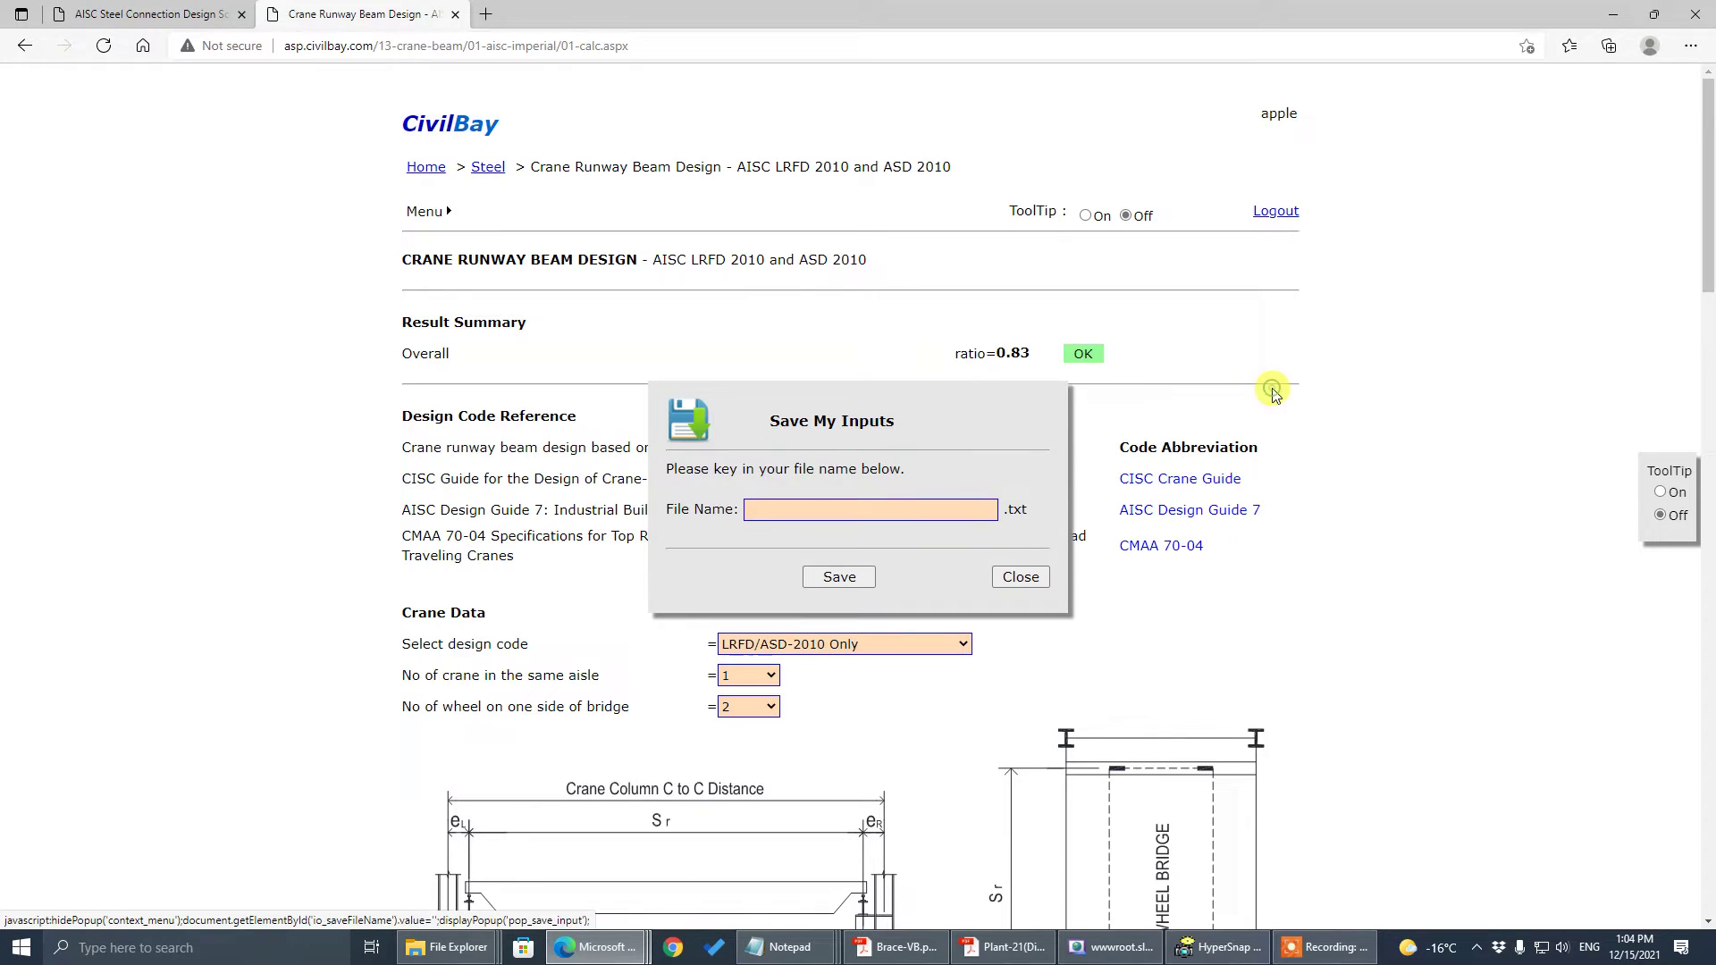
pyautogui.click(796, 516)
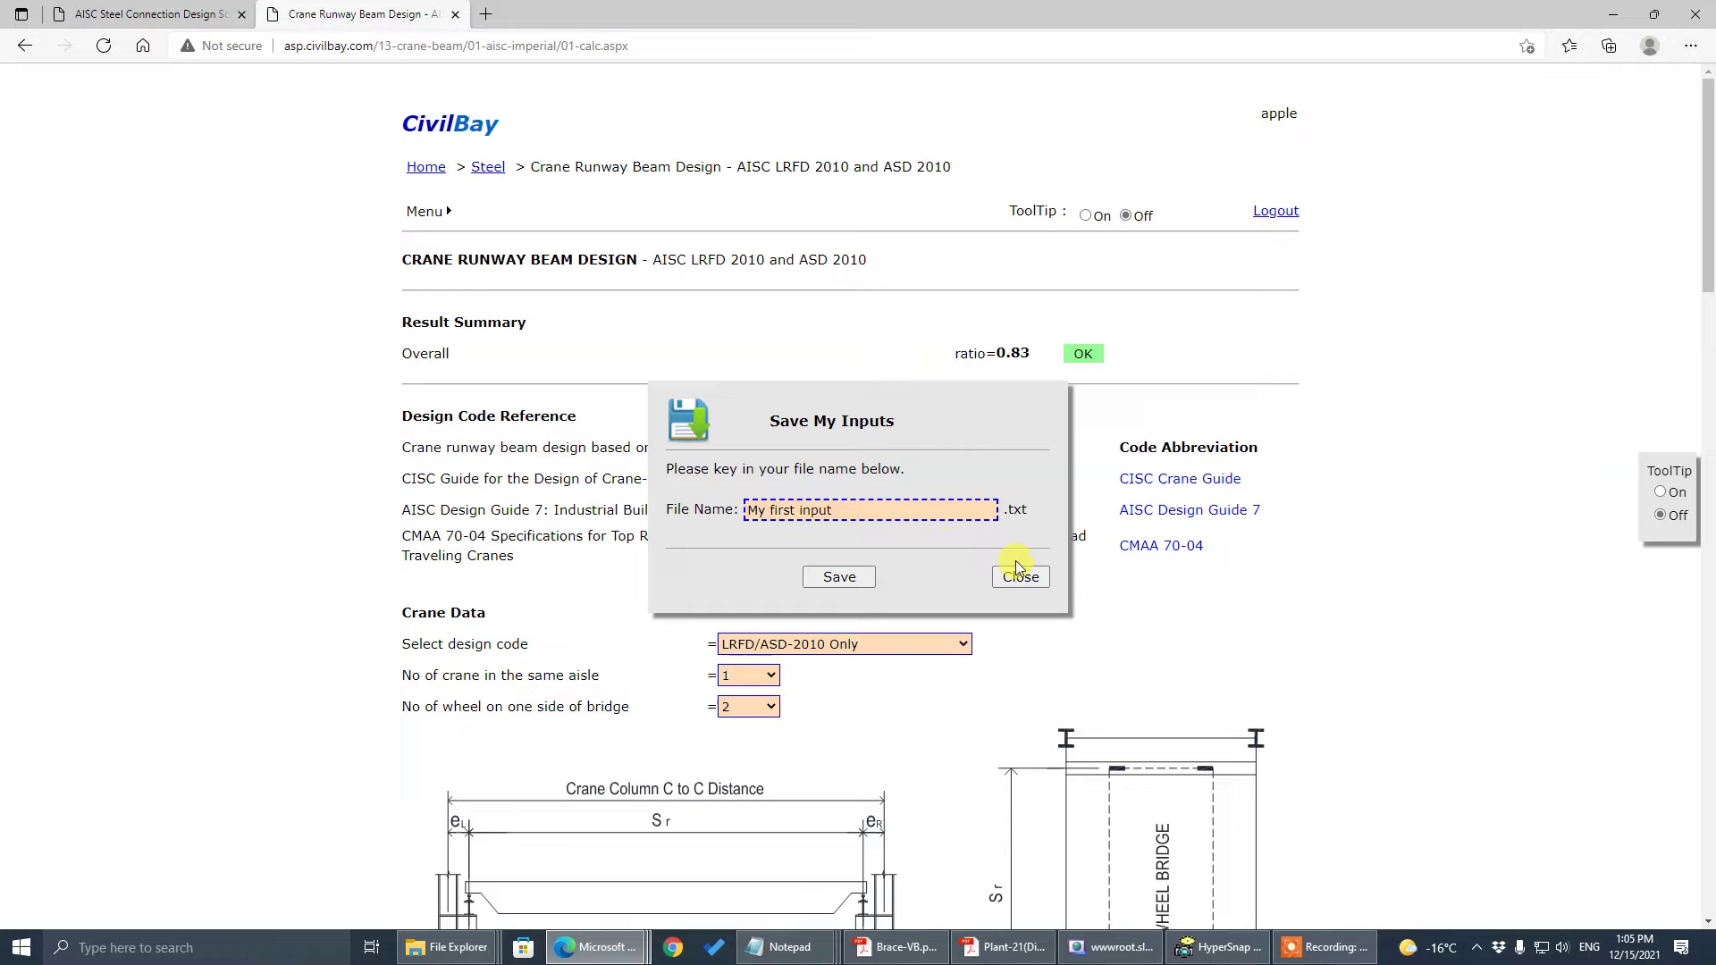
pyautogui.click(840, 577)
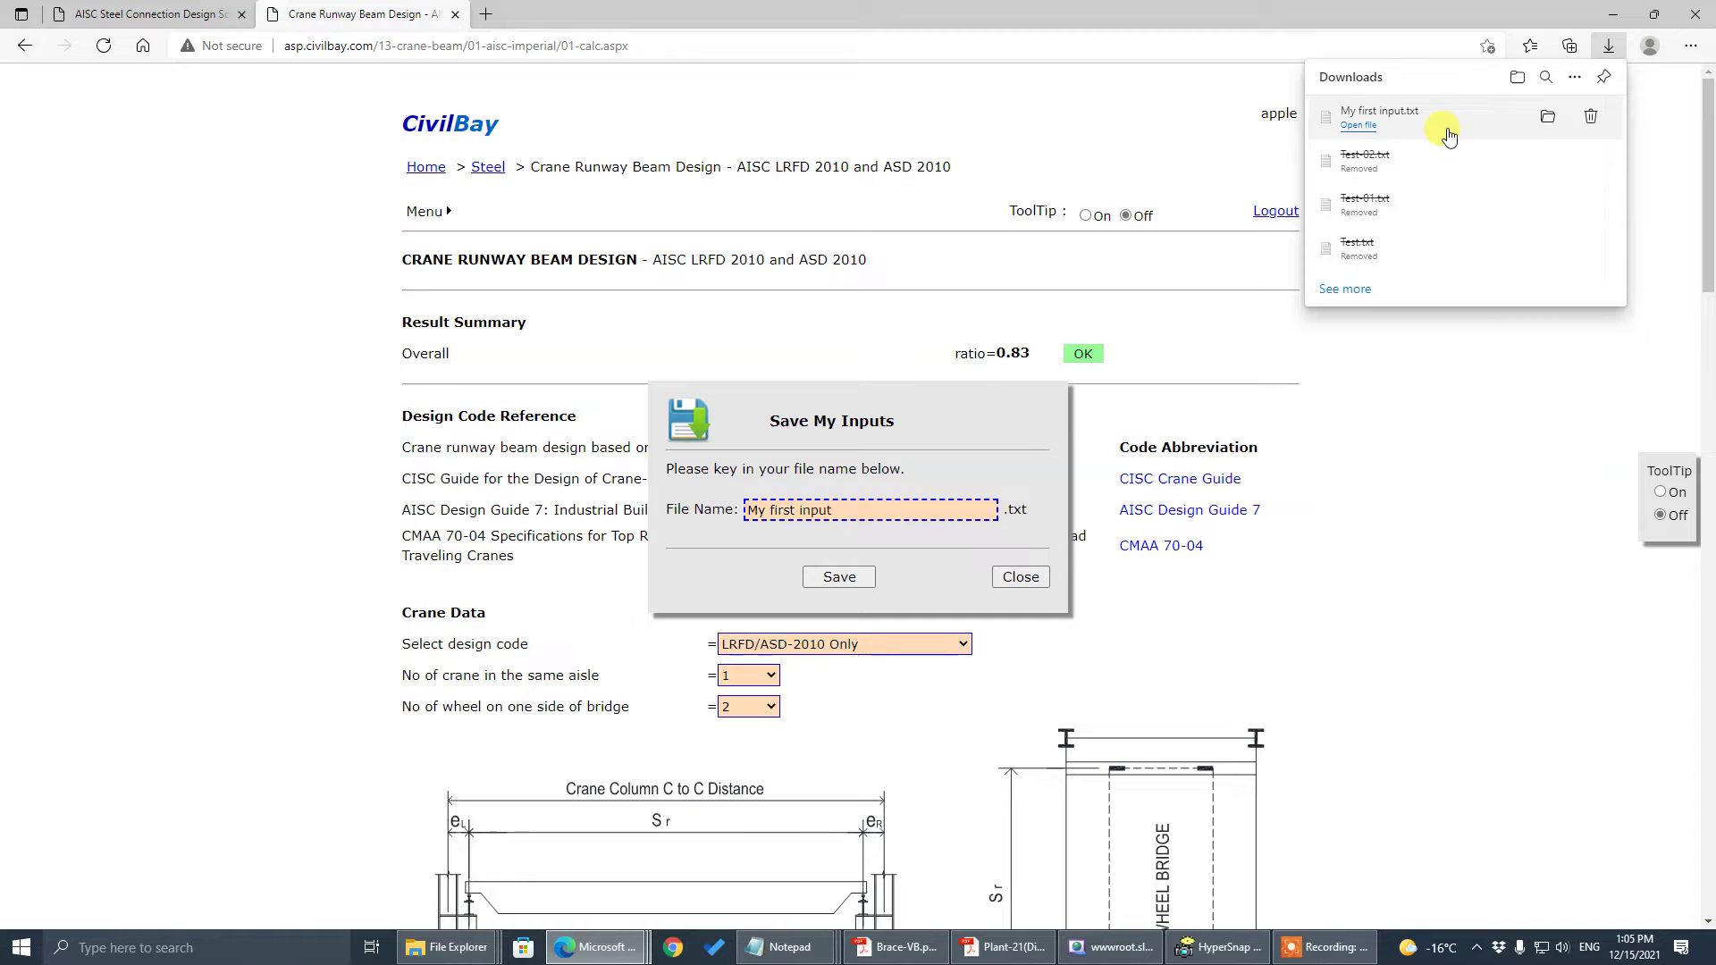
pyautogui.click(1547, 117)
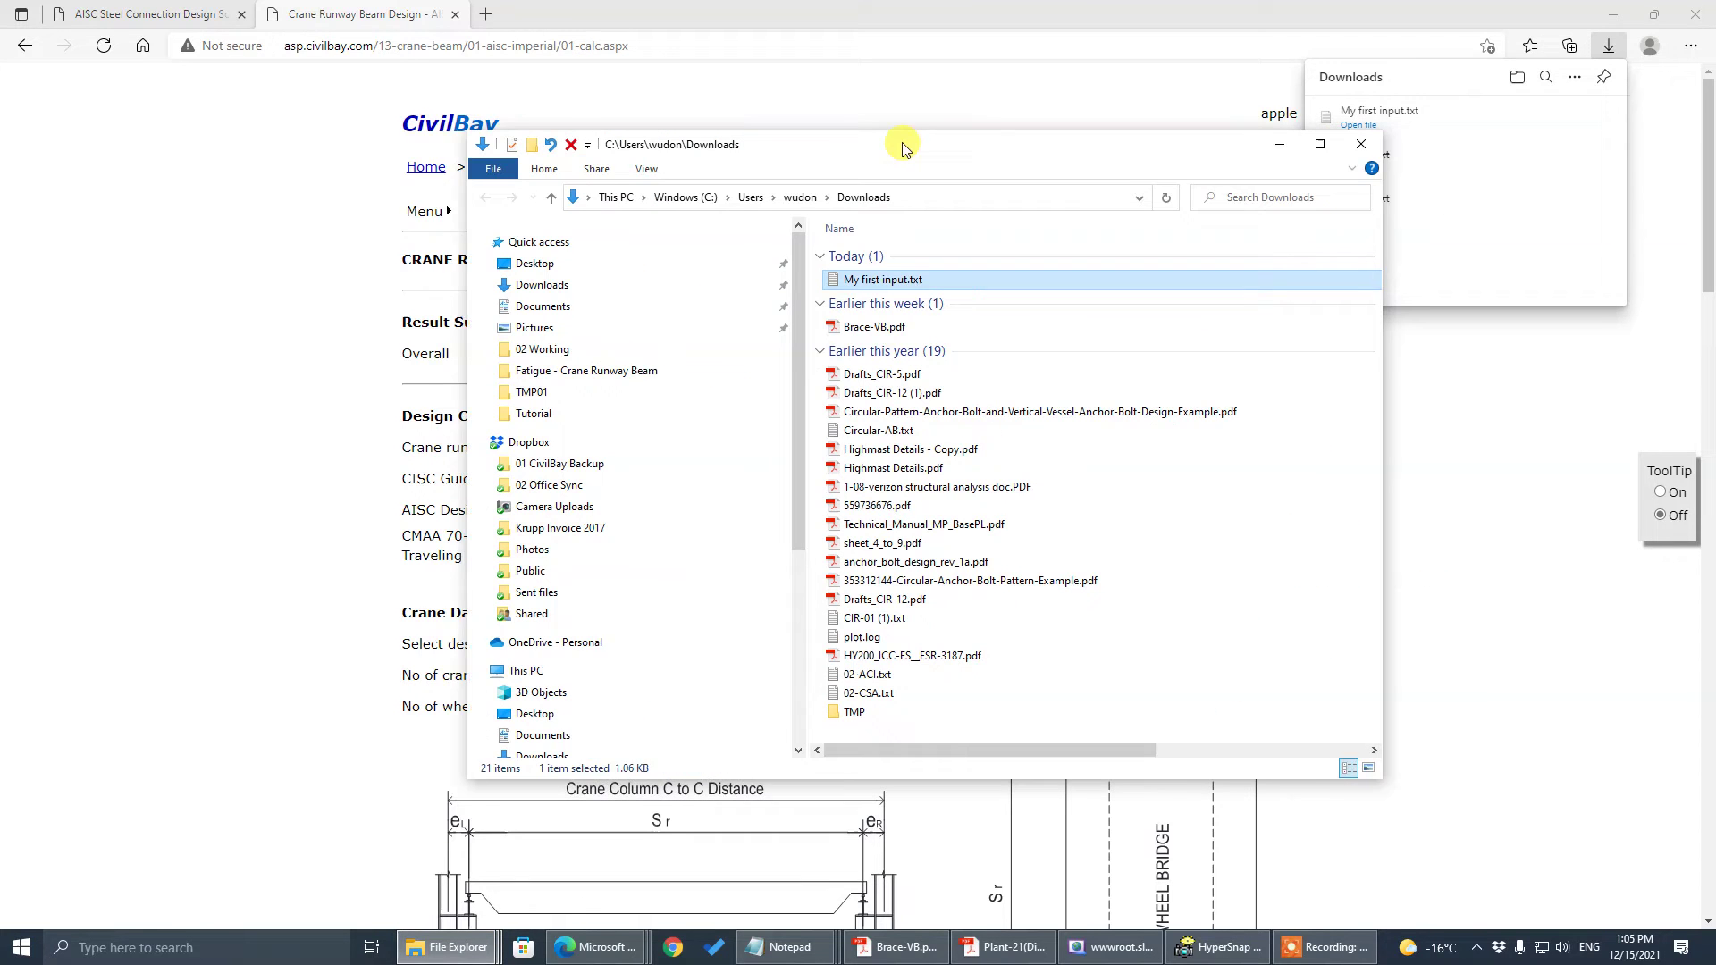
# - Review My first input.txt in Notepad from the maximized Downloads folder, then close it and minimize Explorer
pyautogui.click(1294, 143)
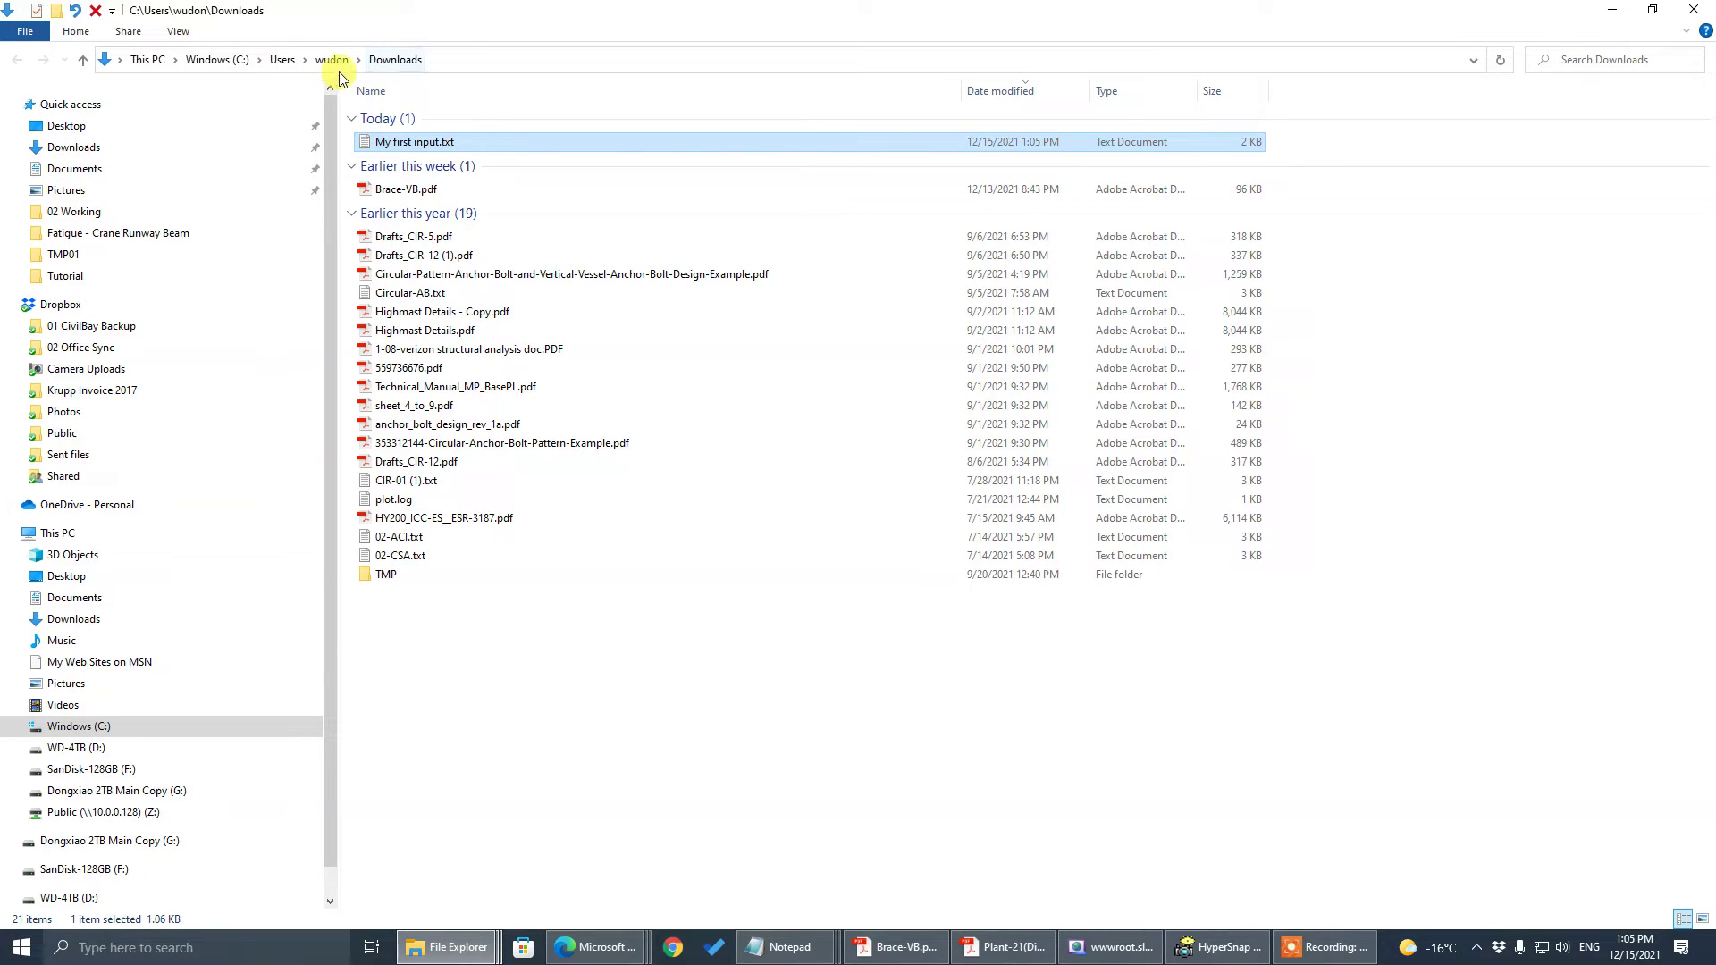
pyautogui.doubleClick(417, 142)
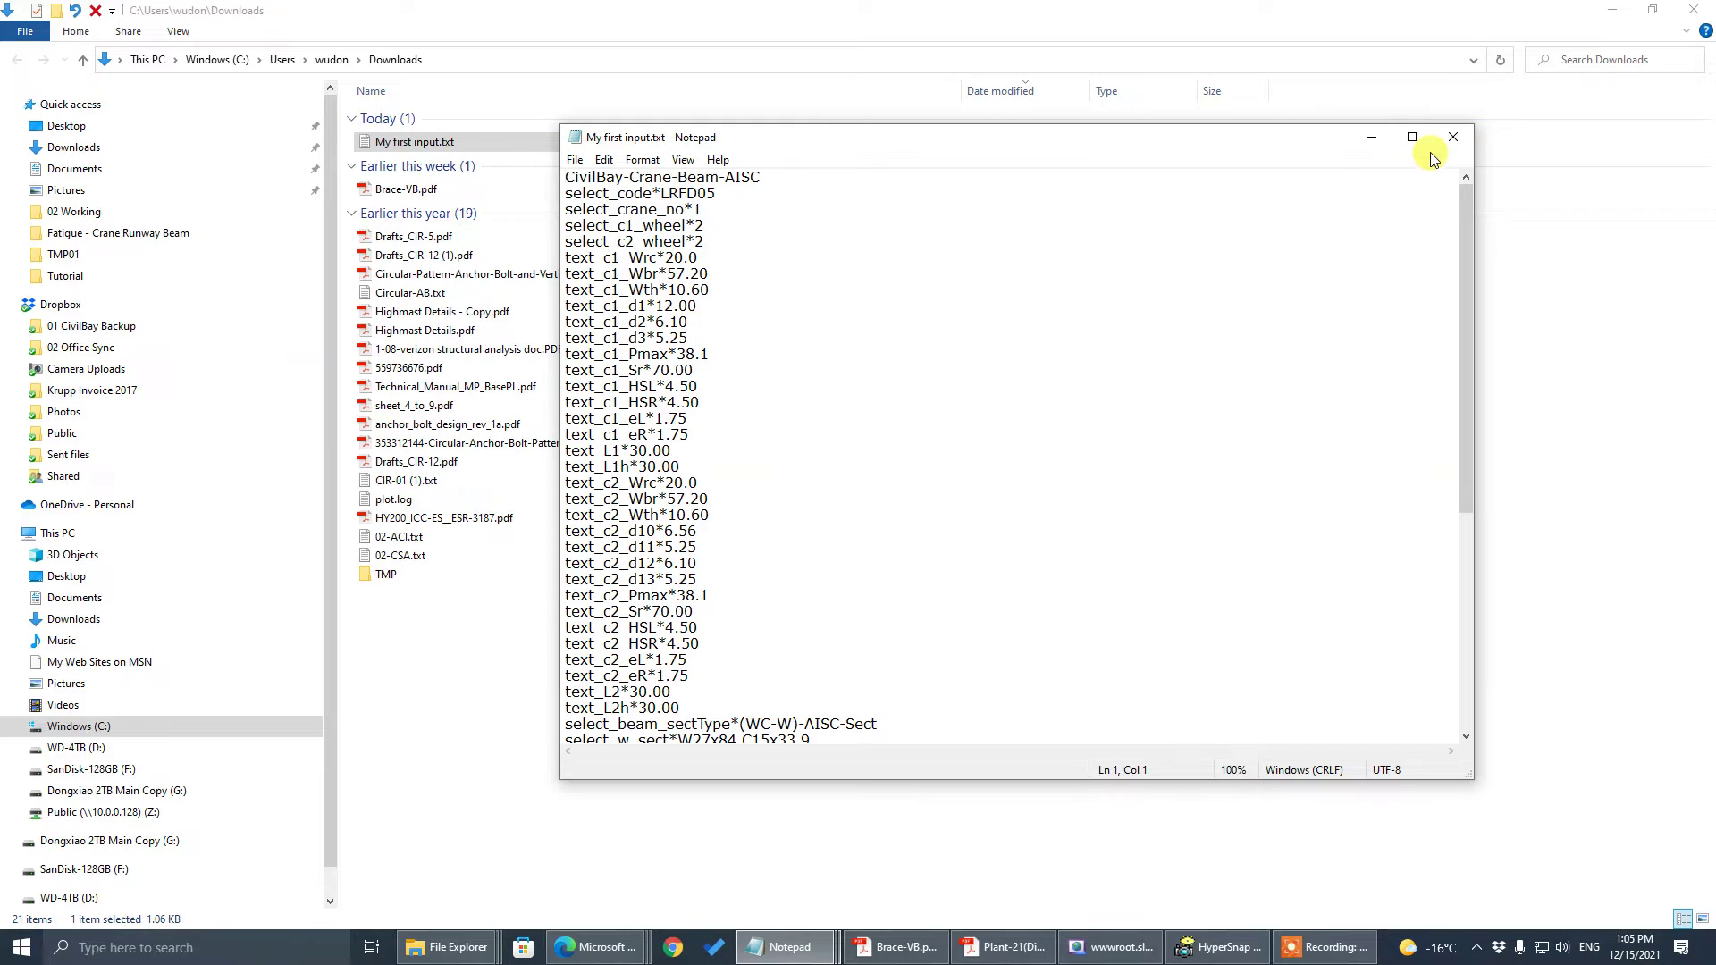
pyautogui.click(1453, 136)
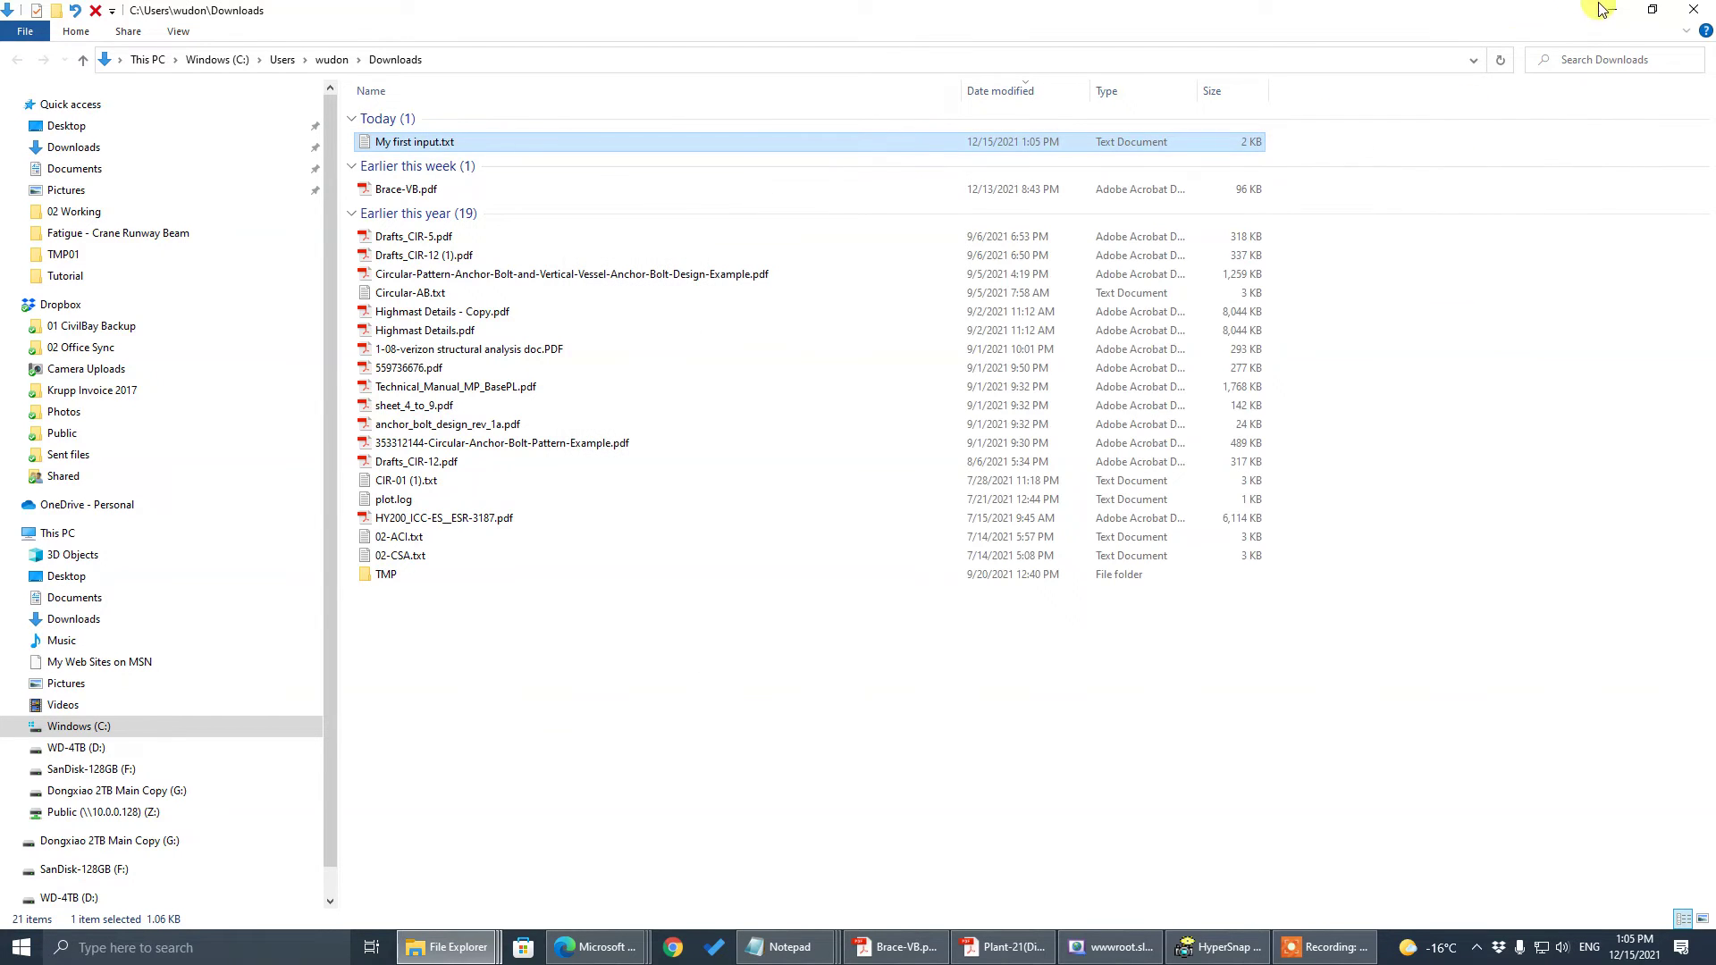
pyautogui.click(1611, 9)
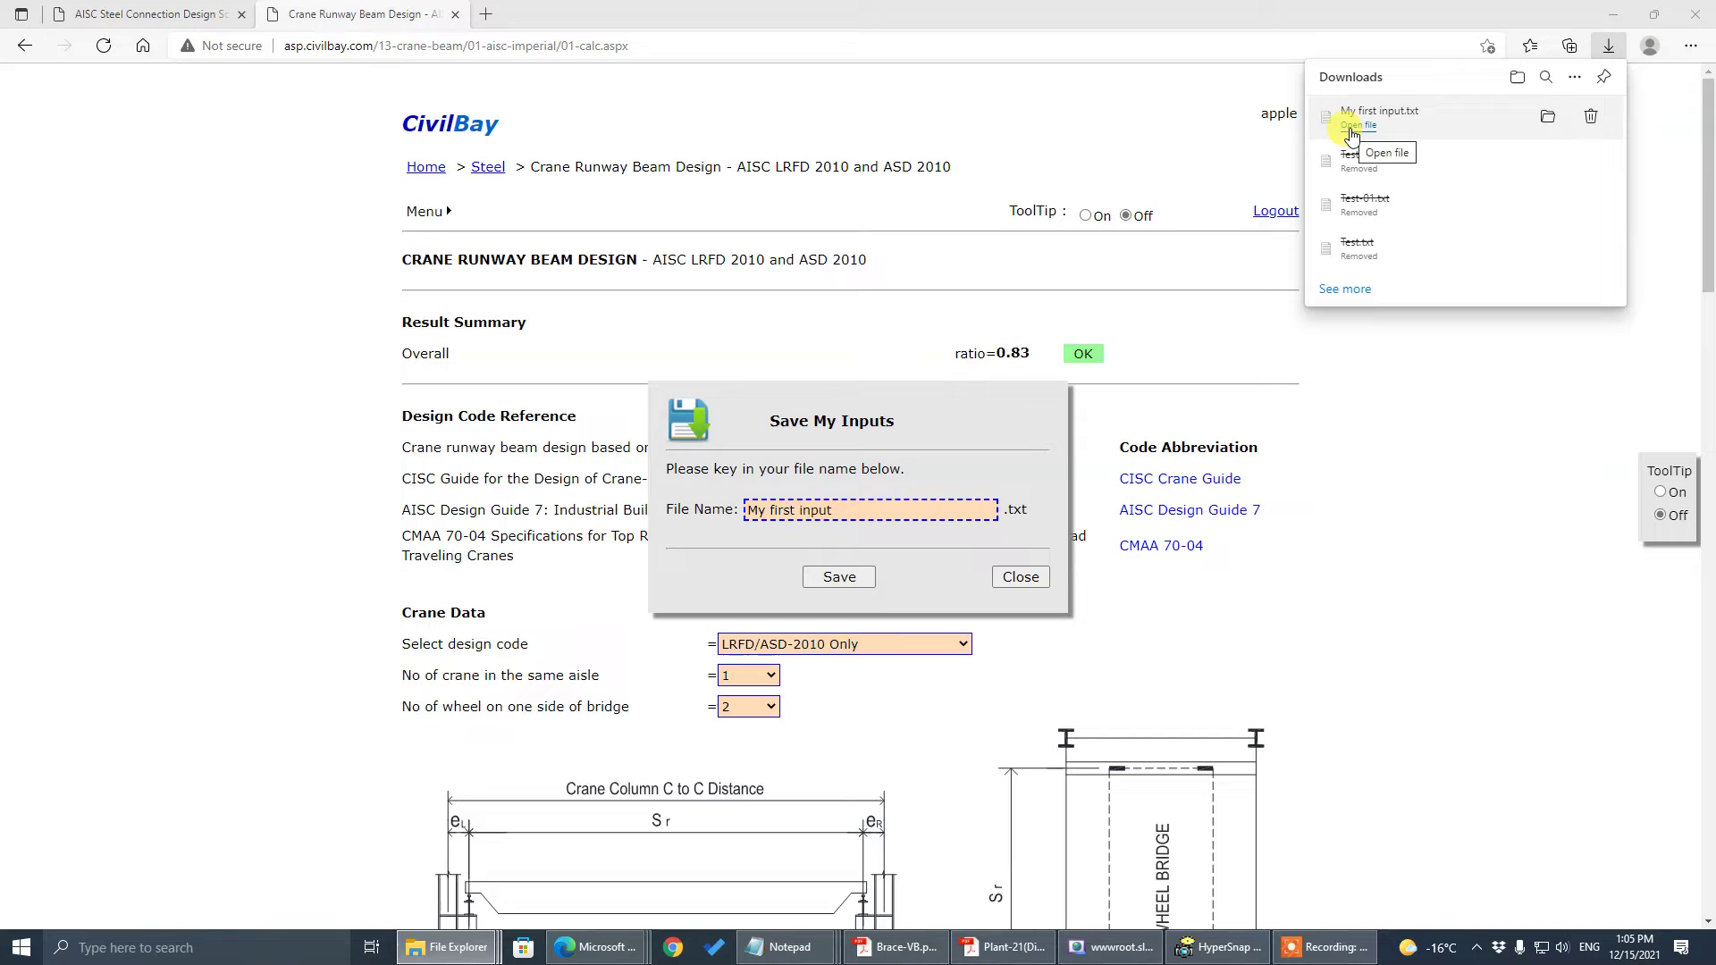
# - Recheck My first input.txt in its Downloads folder, close Explorer, and close the Save My Inputs box
pyautogui.click(1550, 126)
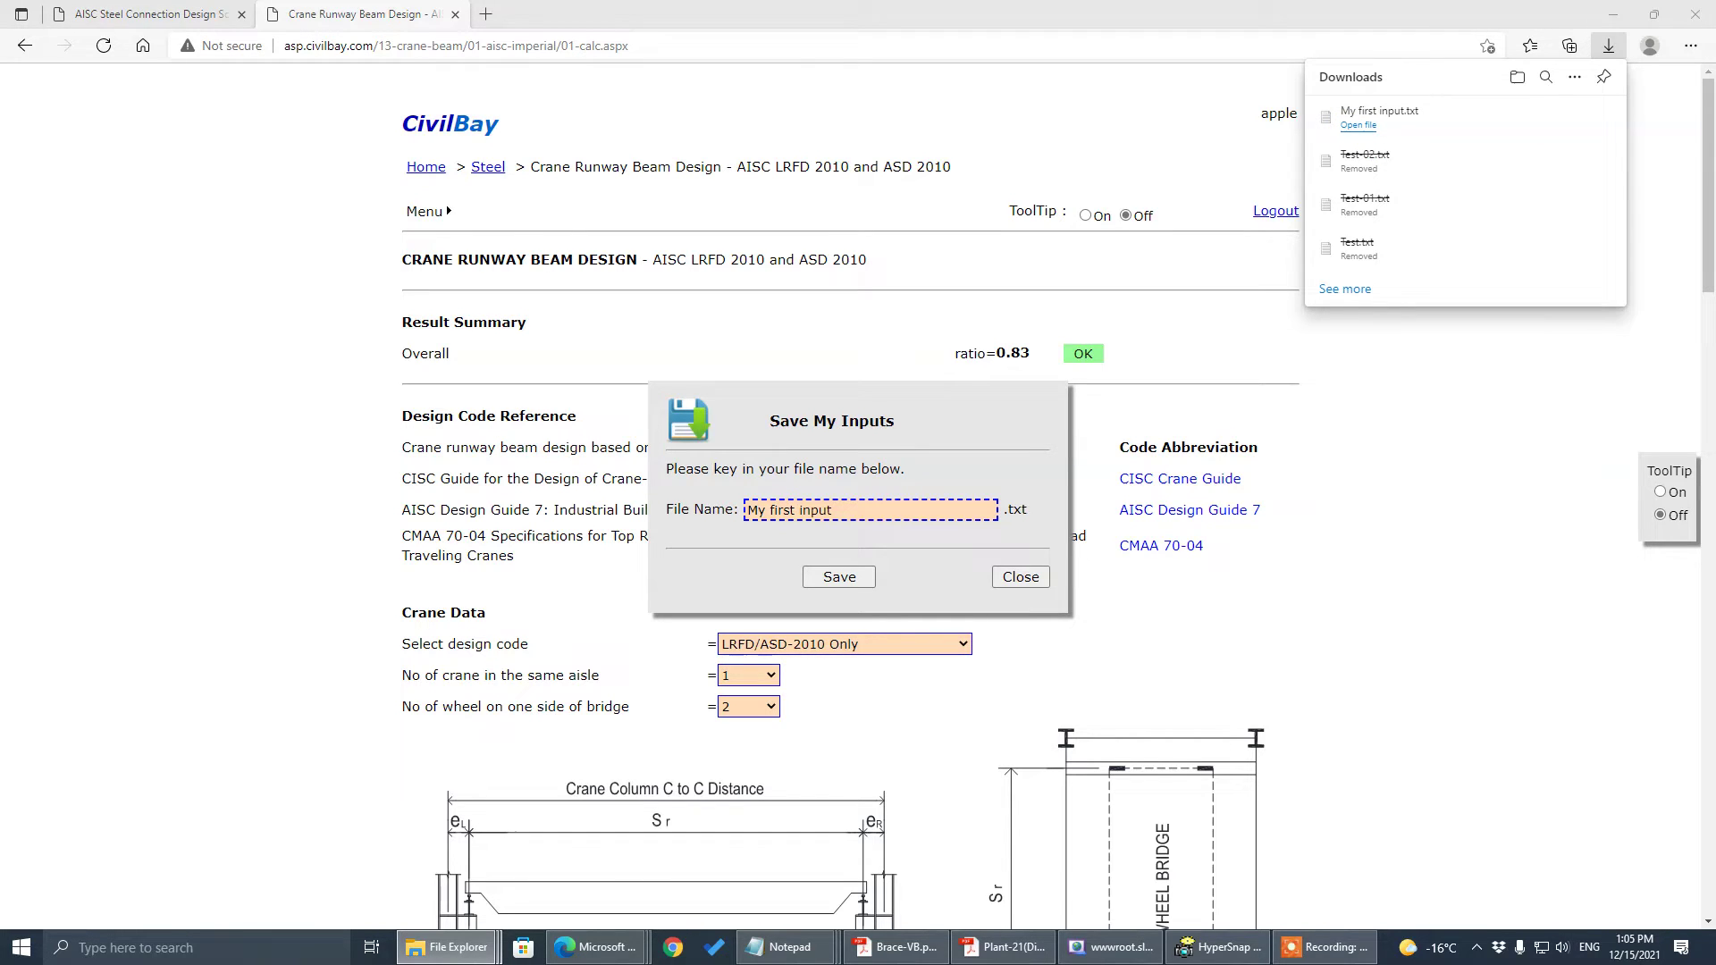
pyautogui.click(1409, 185)
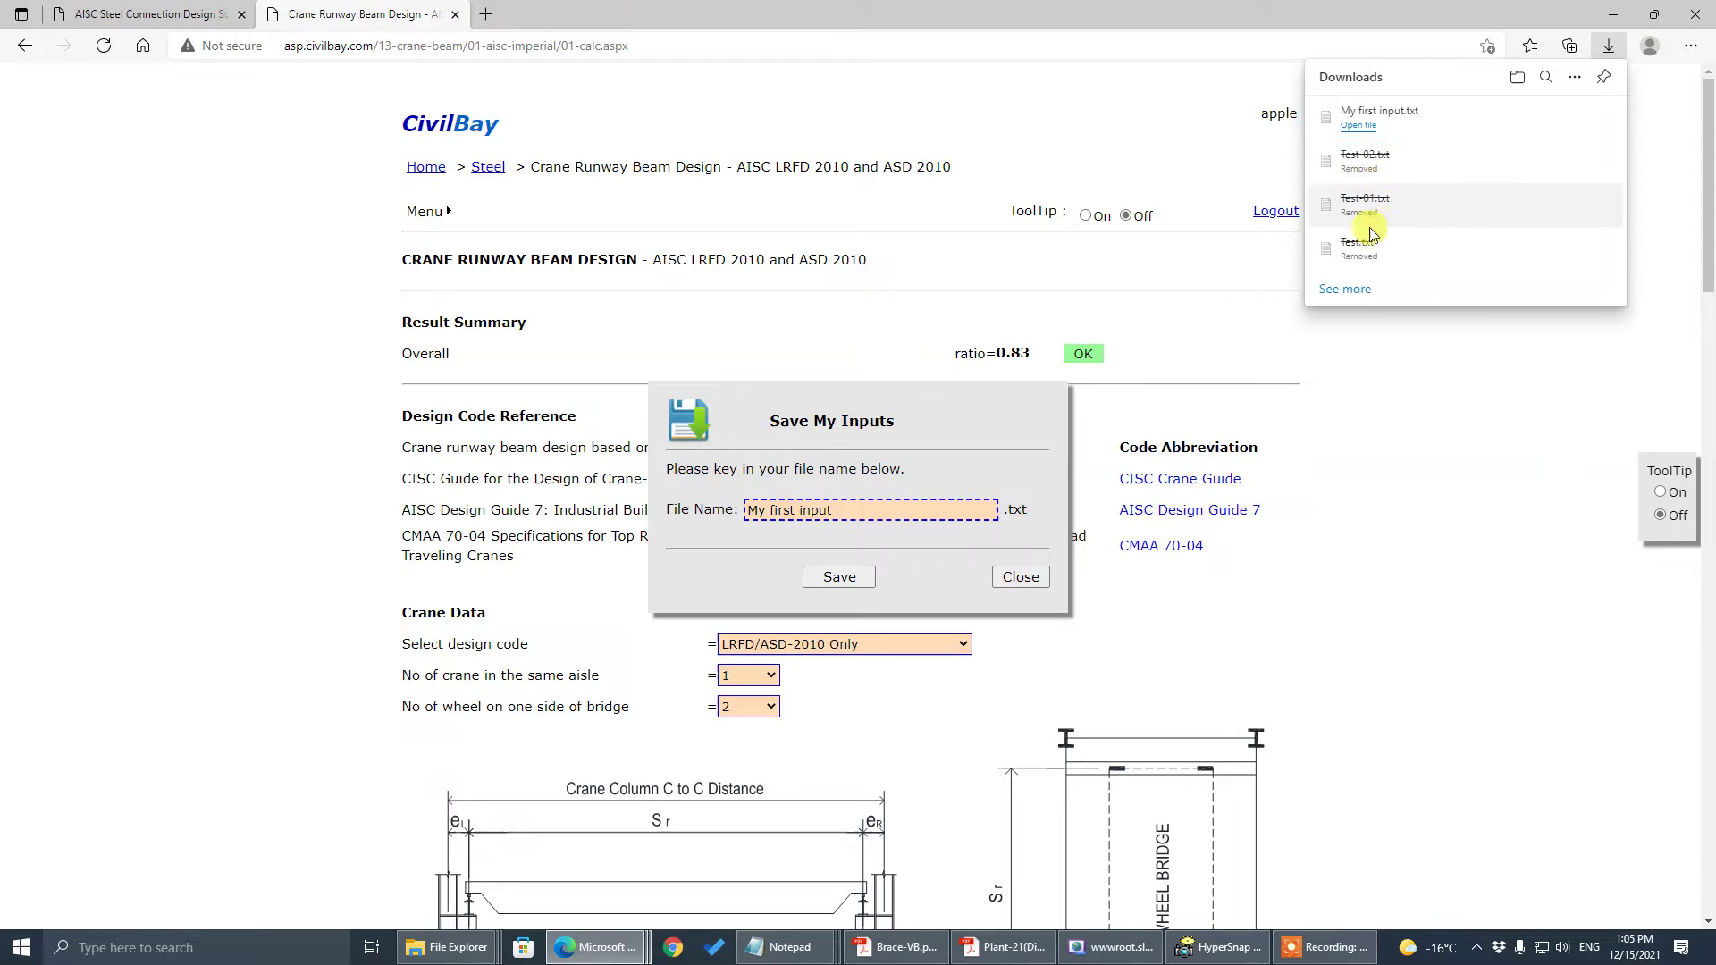
pyautogui.click(1547, 116)
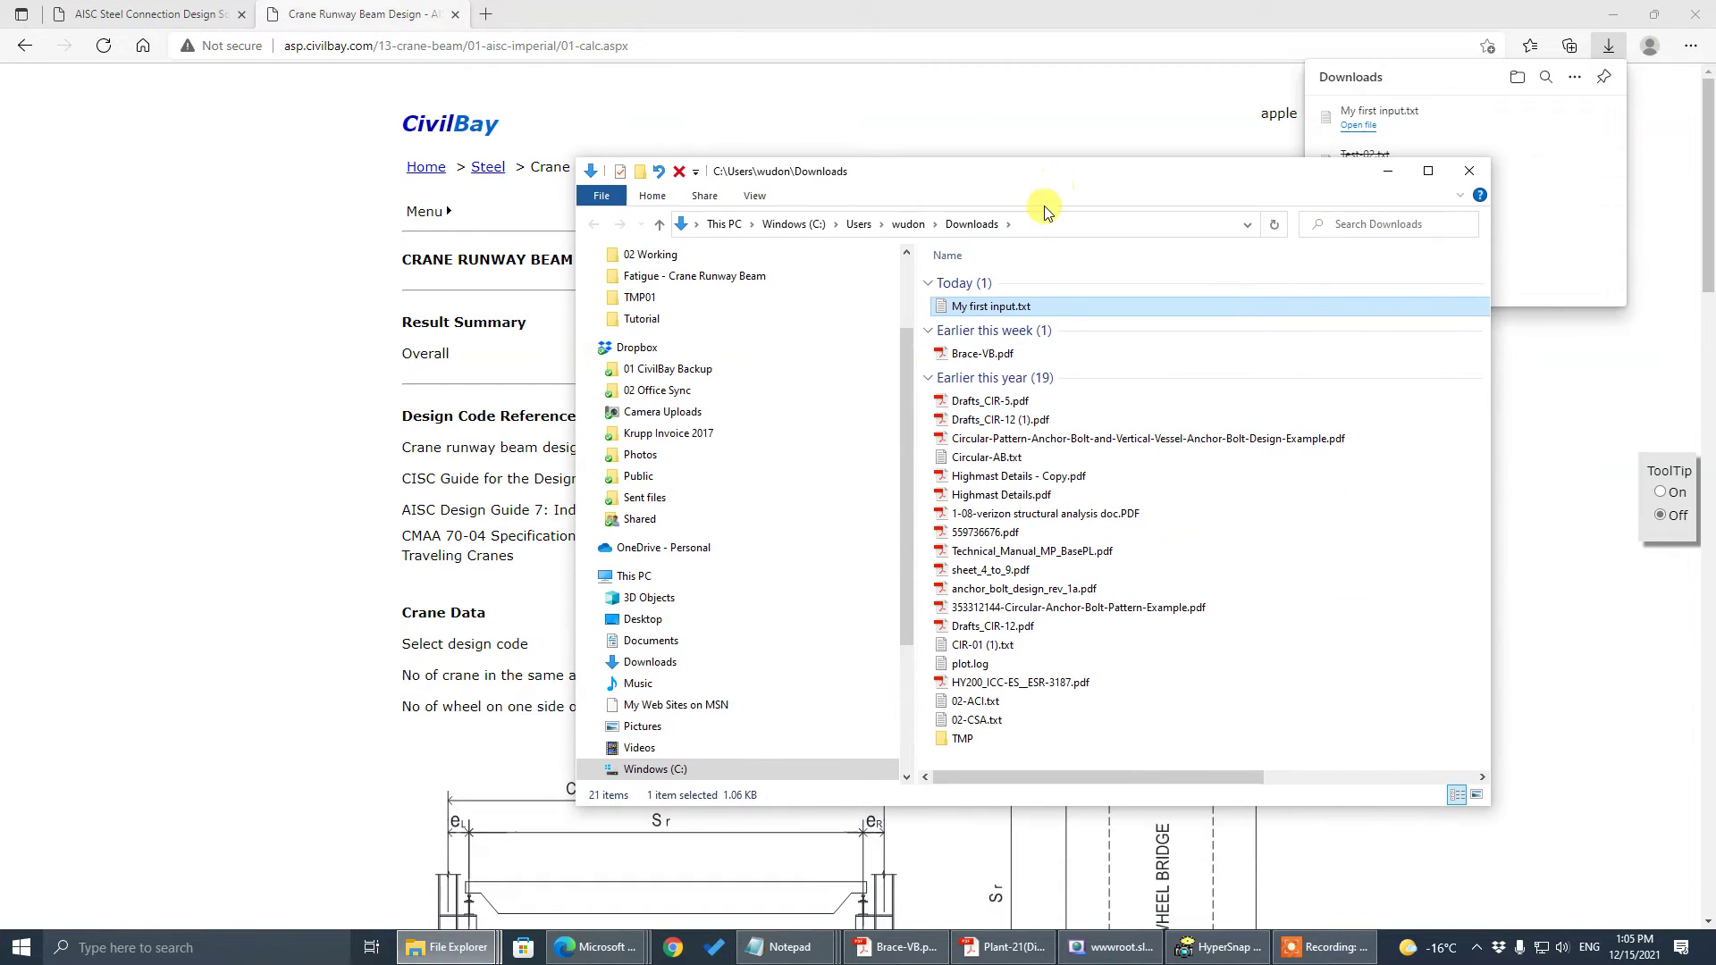
pyautogui.click(1470, 171)
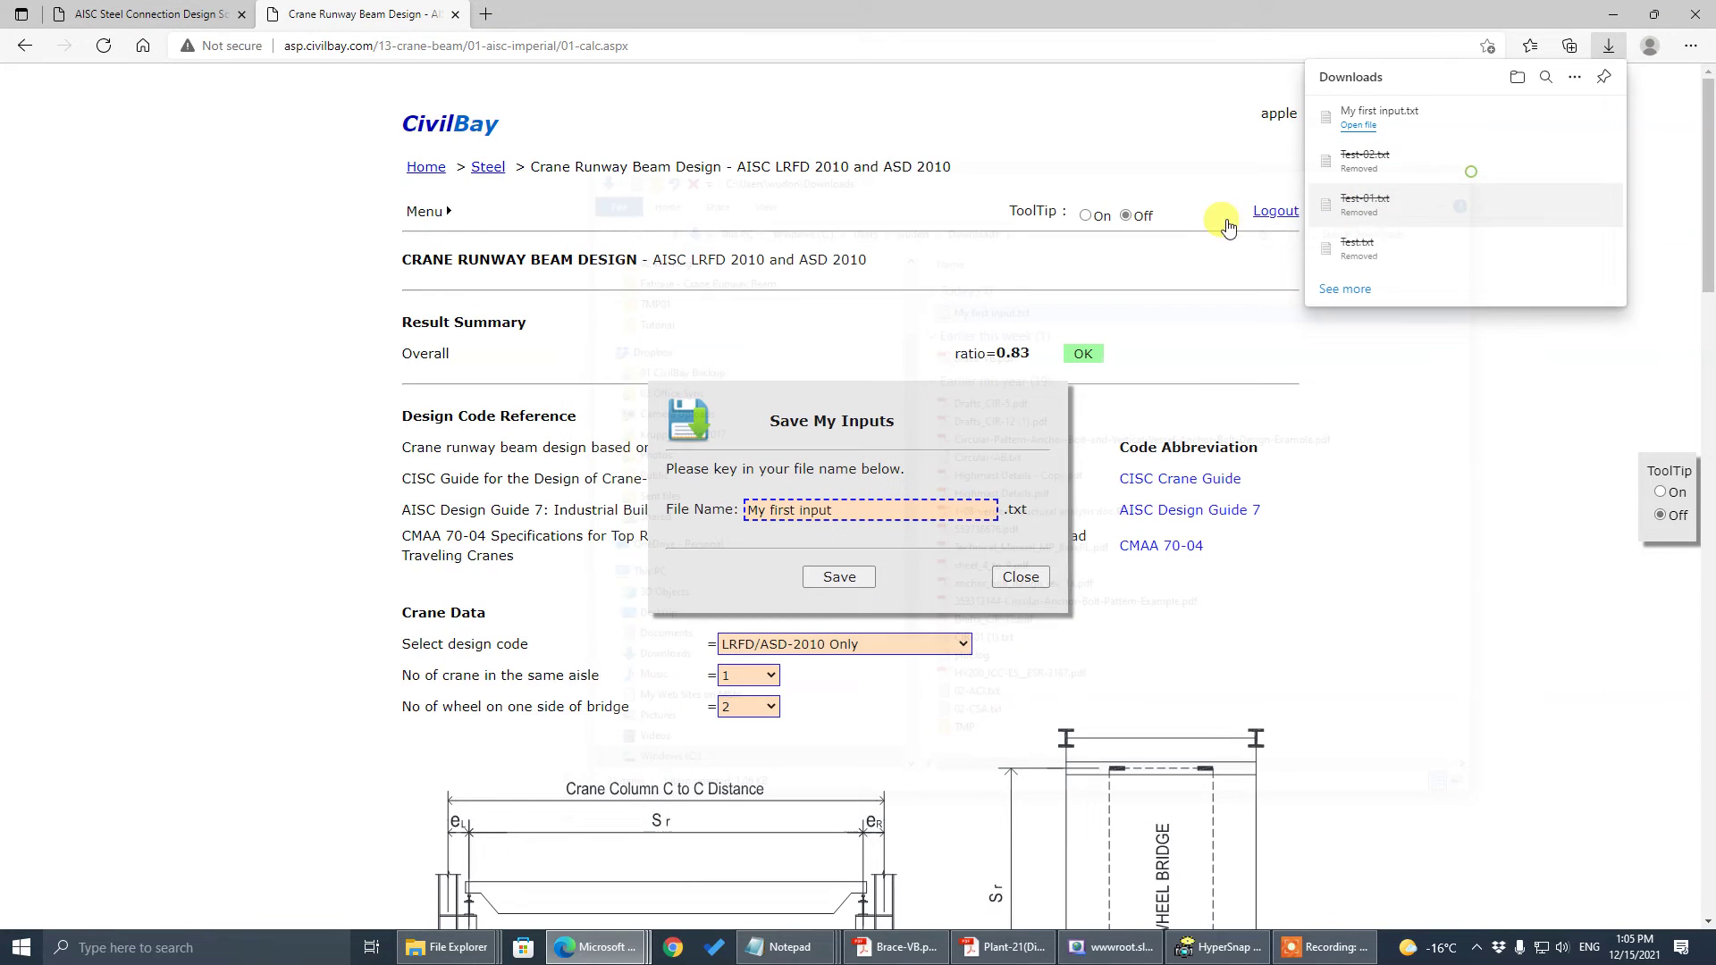
pyautogui.click(1010, 569)
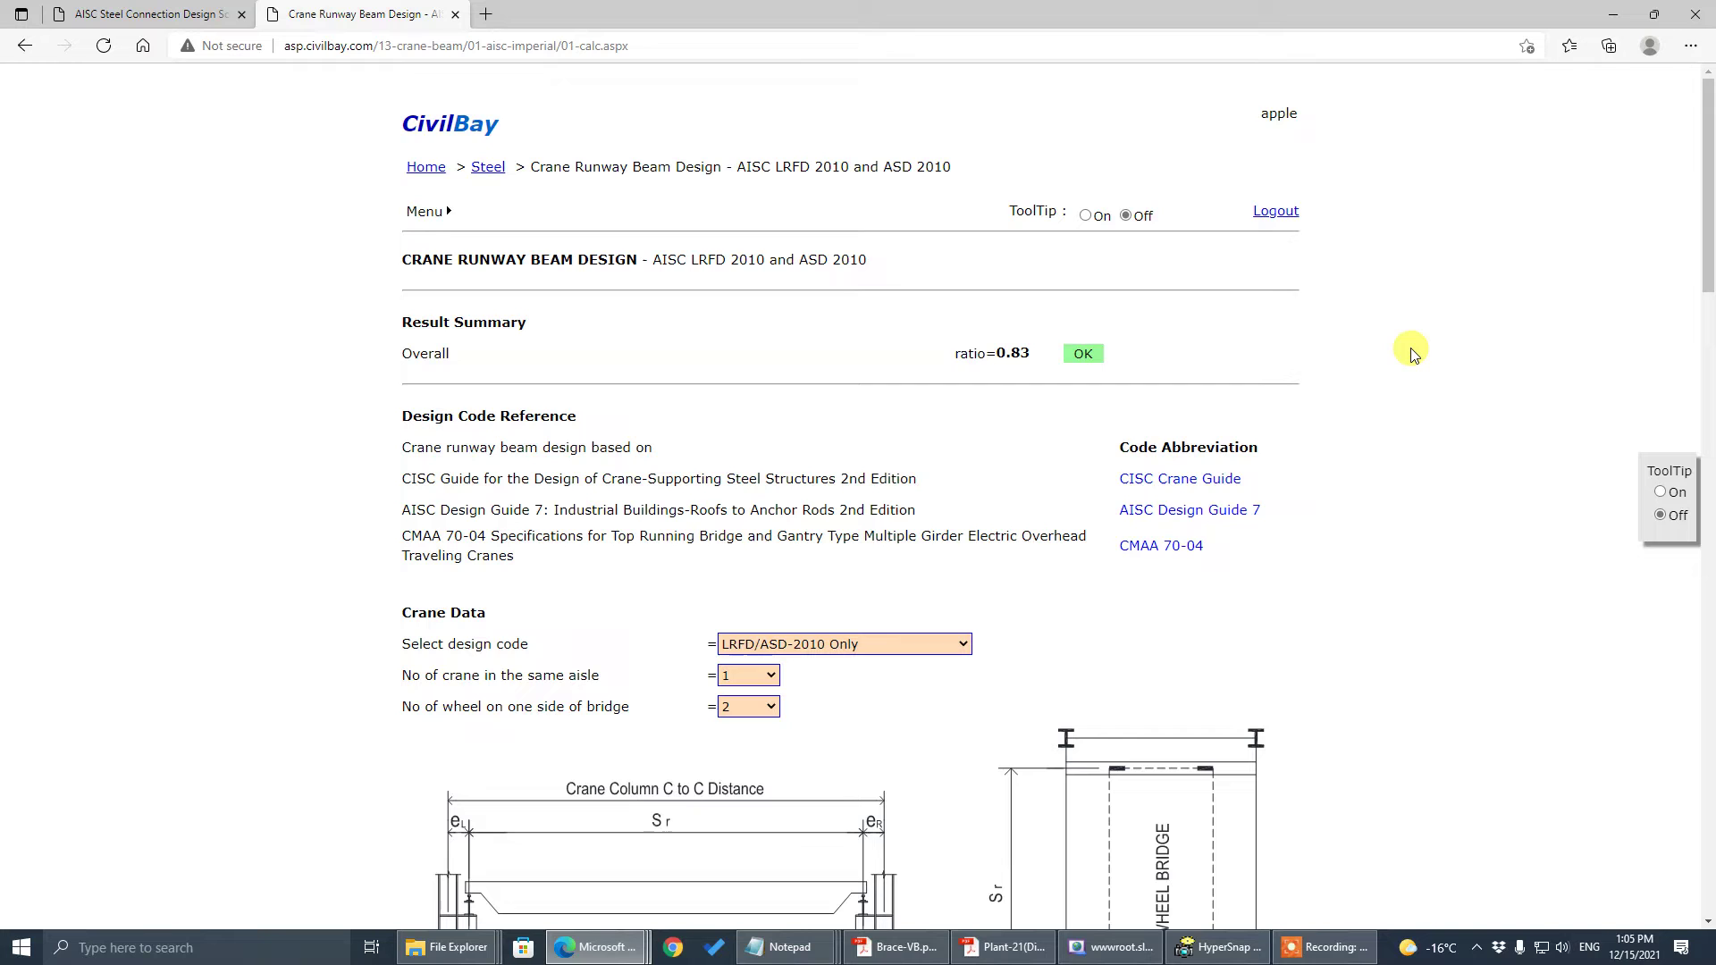
# - Load My first input.txt from Downloads via Load Input and dismiss the success confirmation
pyautogui.rightClick(1390, 324)
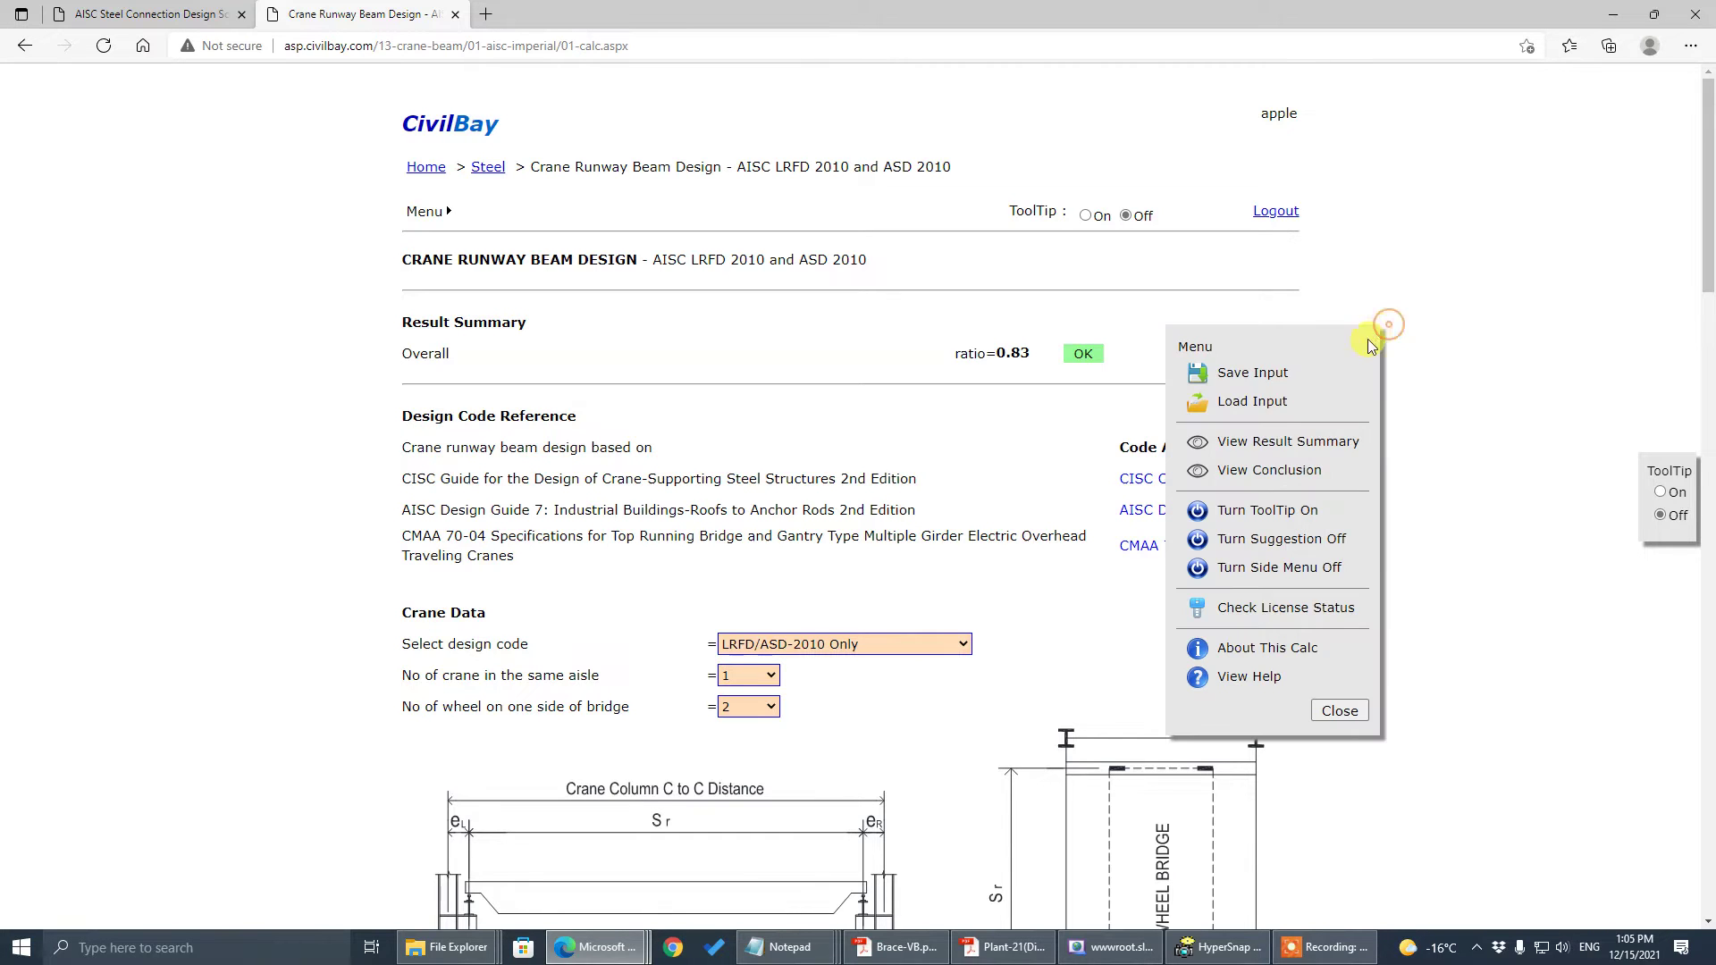
pyautogui.click(1251, 401)
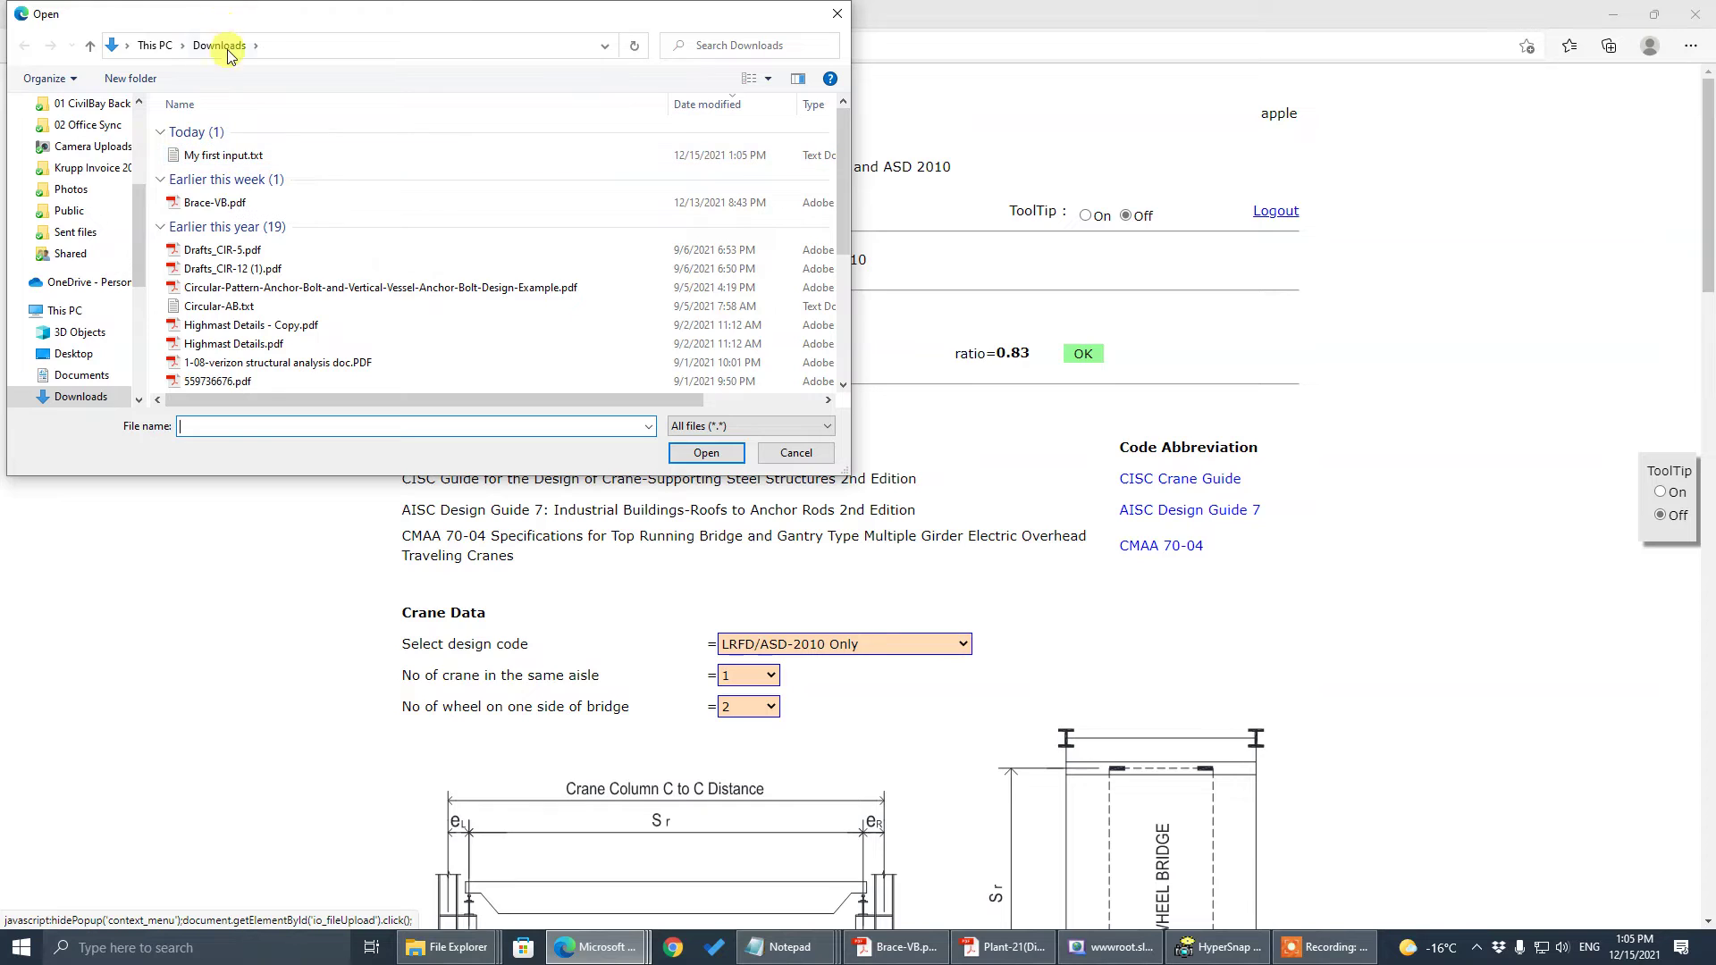
pyautogui.click(225, 156)
pyautogui.click(706, 455)
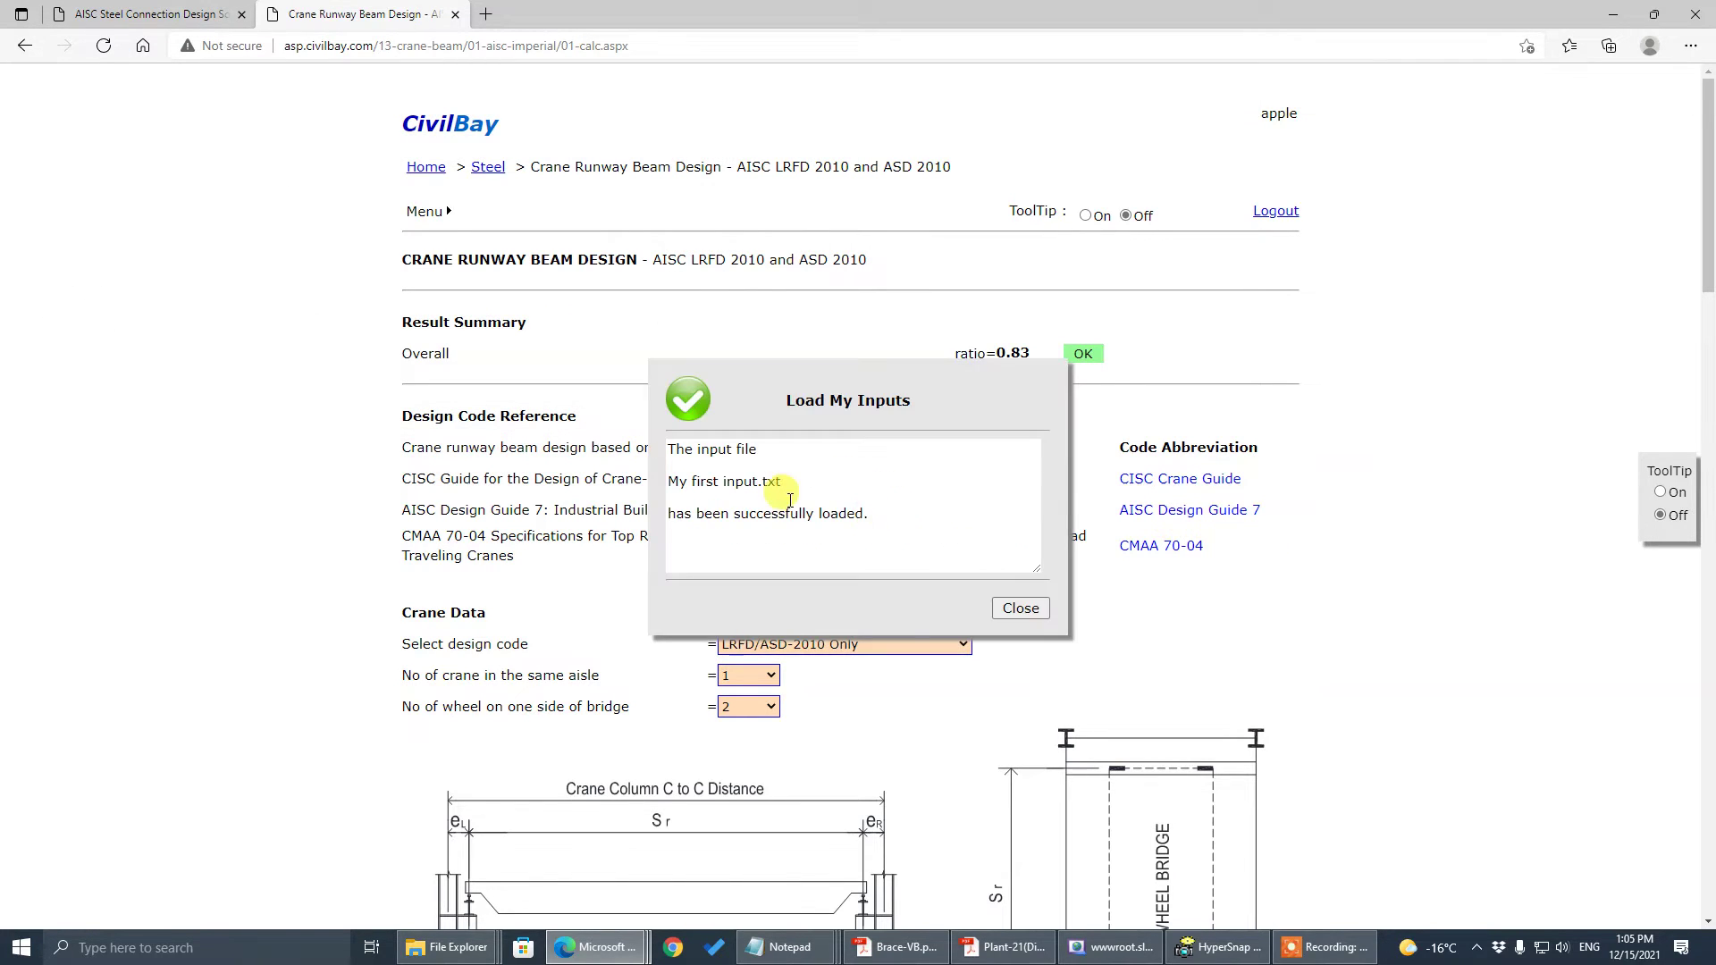
pyautogui.moveTo(740, 492); pyautogui.dragTo(940, 492)
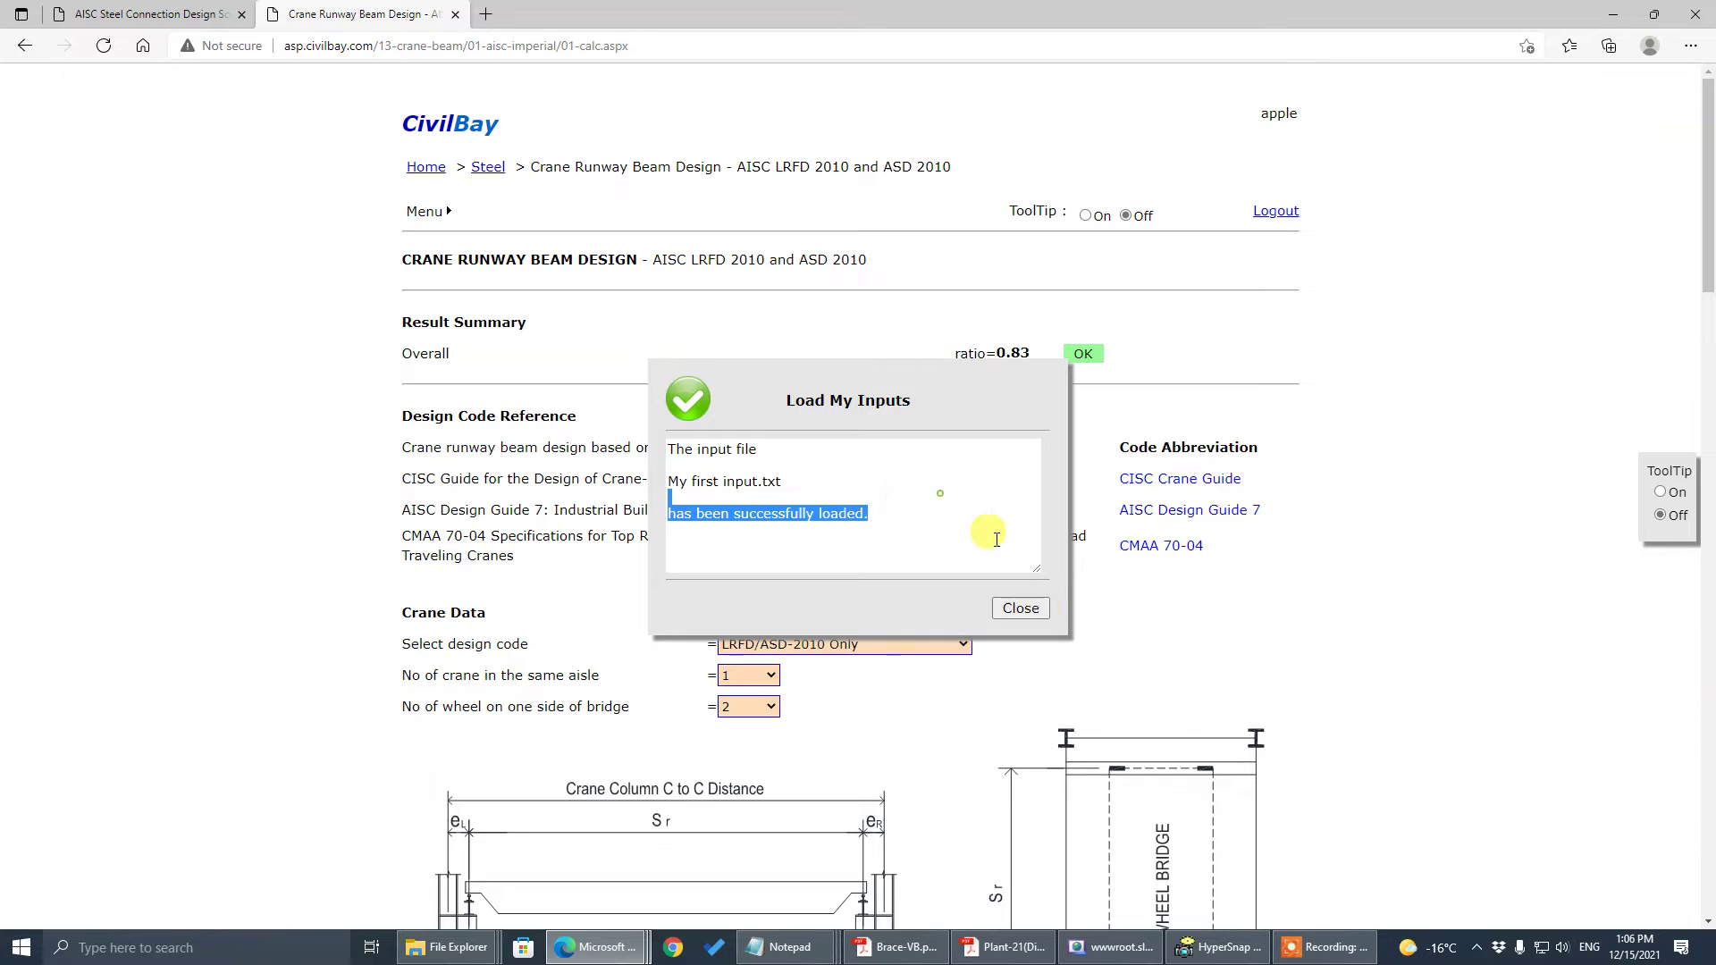
pyautogui.click(1039, 607)
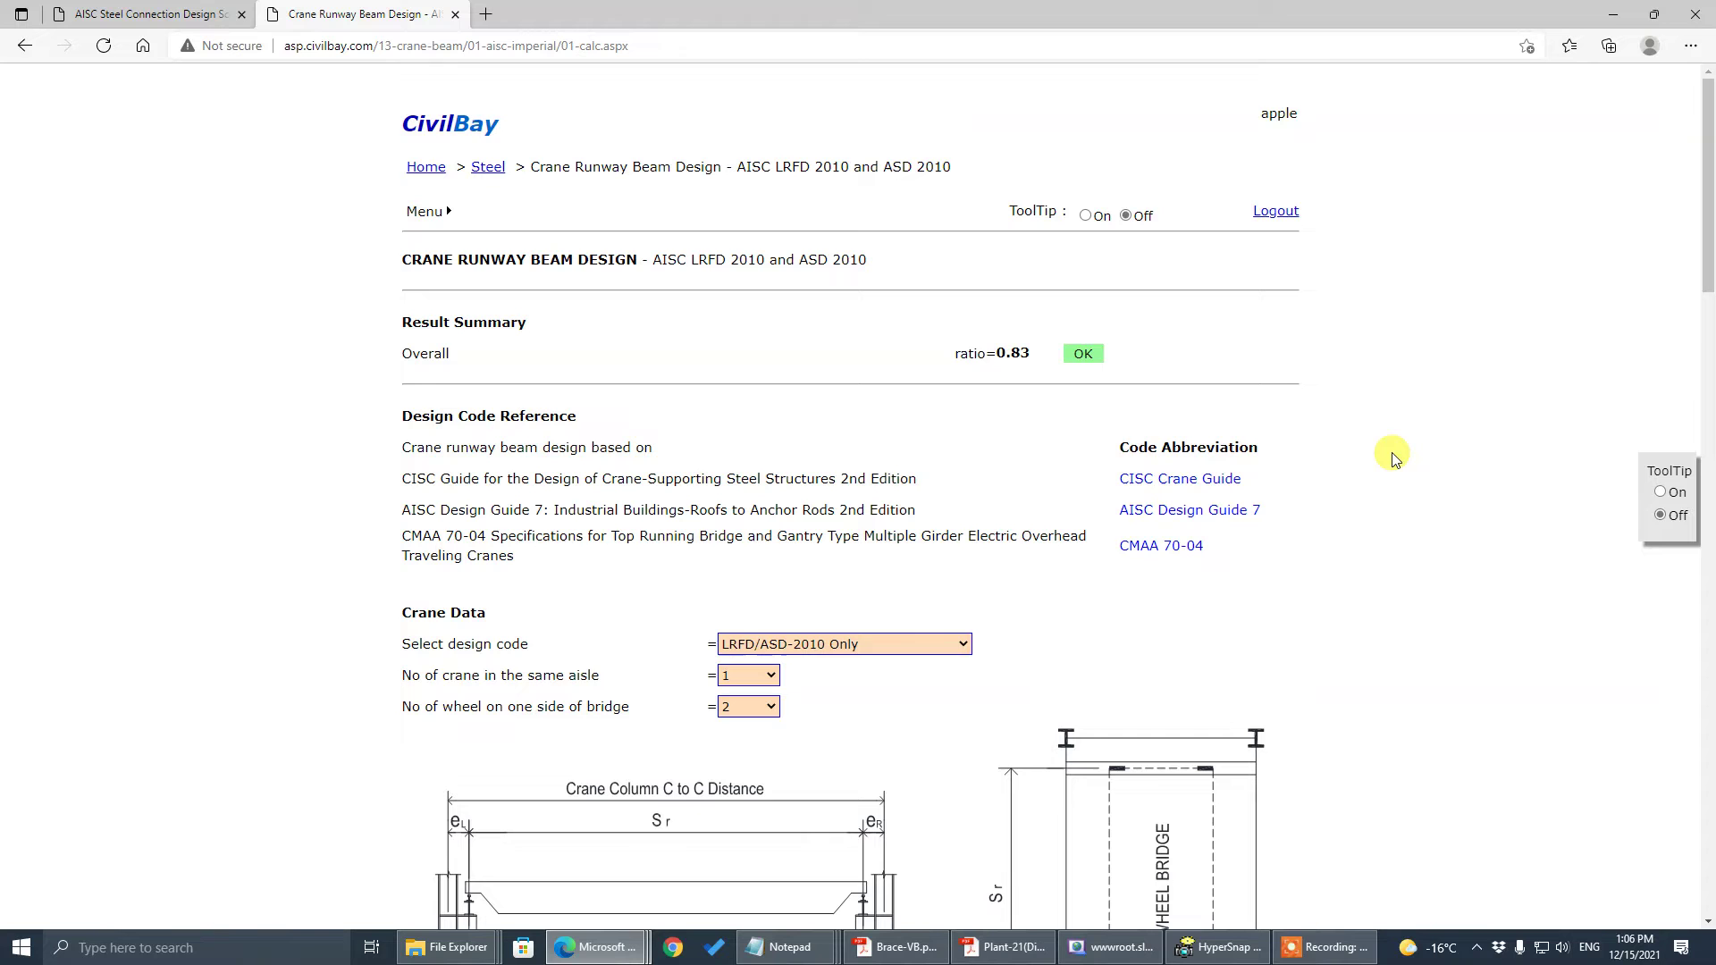
pyautogui.scroll(-10, 1368, 470)
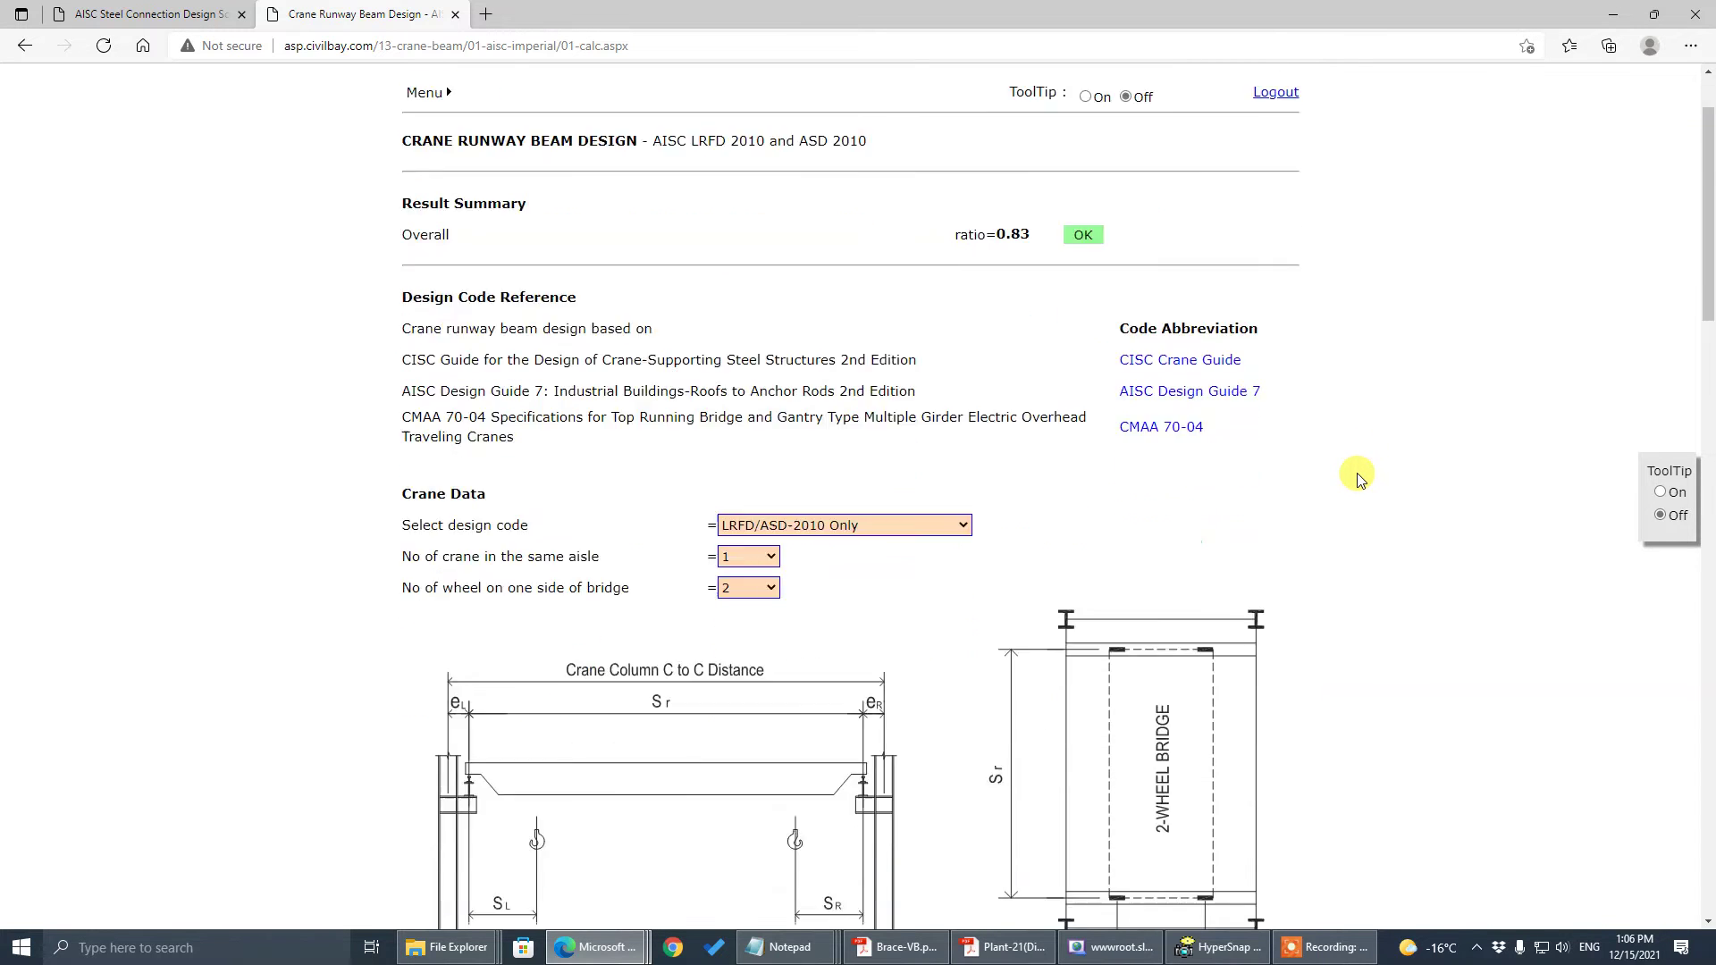
pyautogui.scroll(10, 1359, 478)
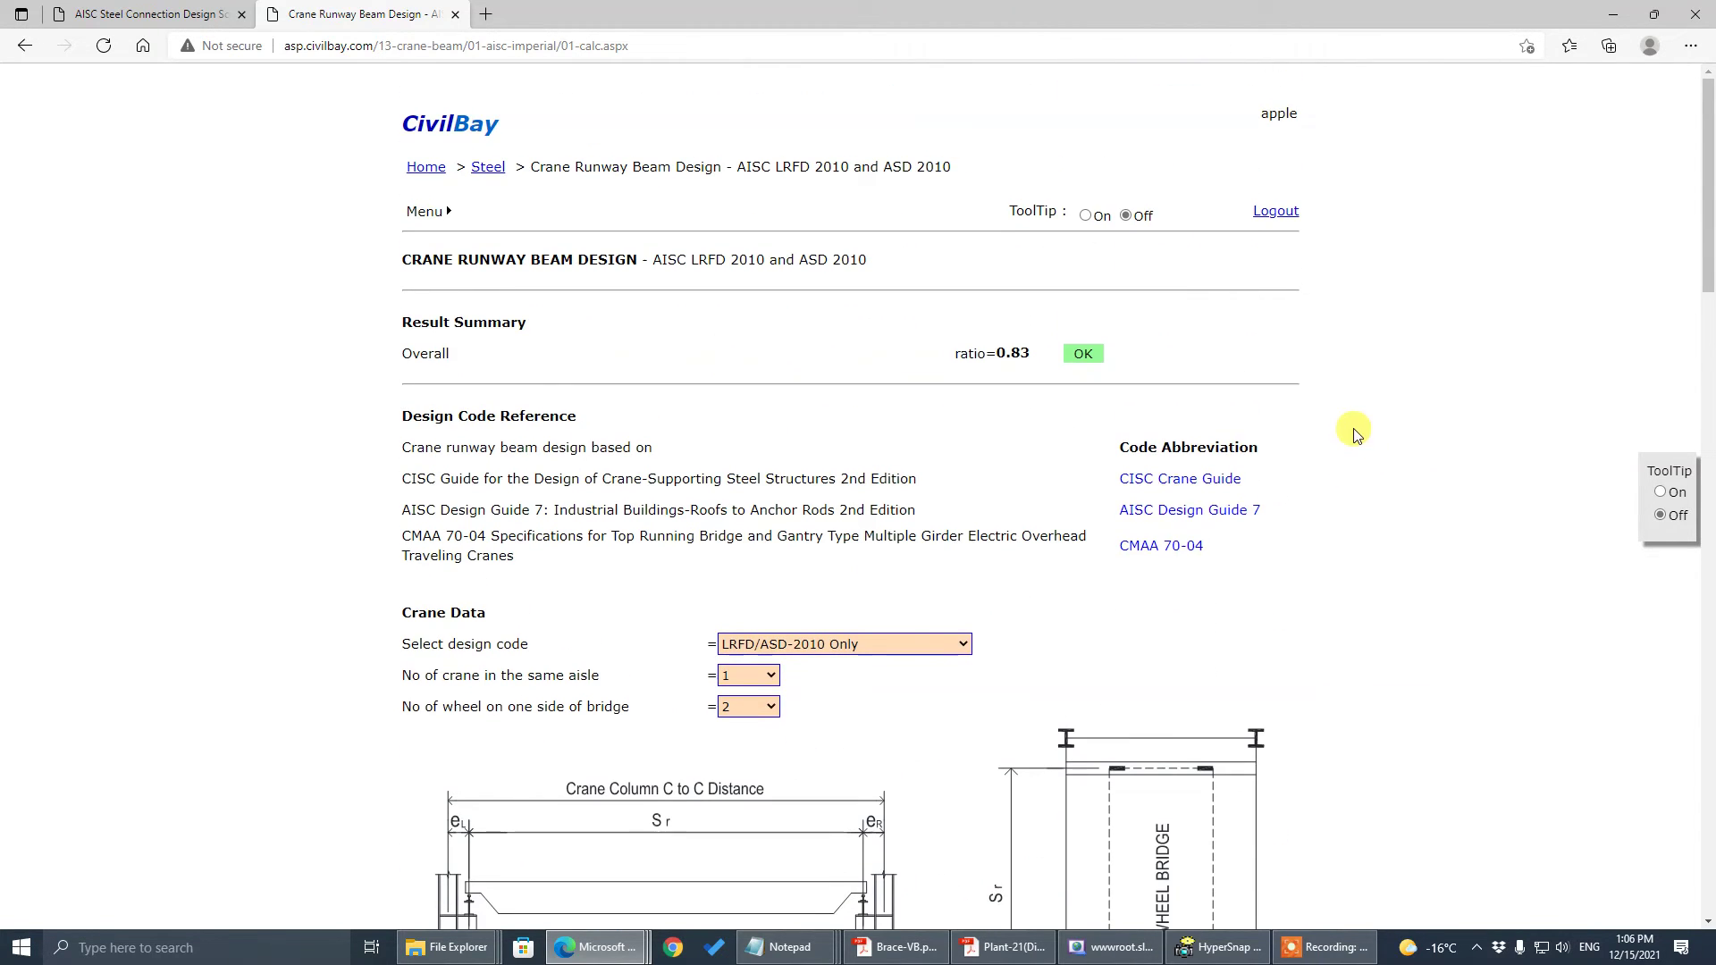
pyautogui.rightClick(1352, 429)
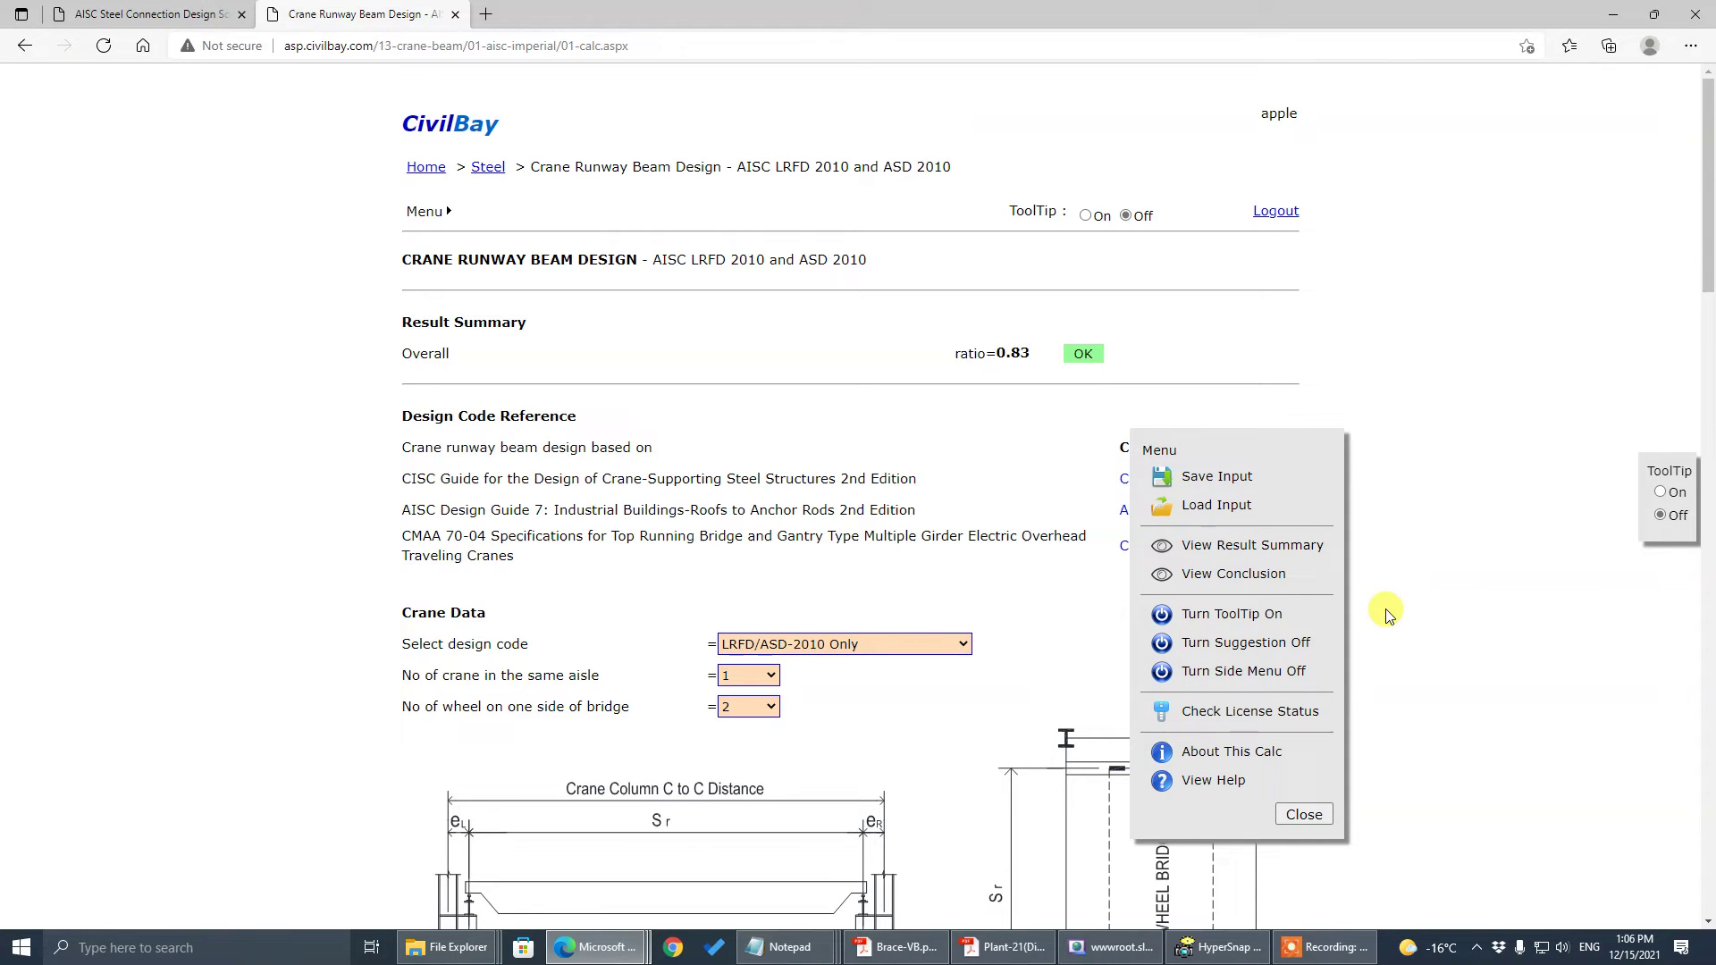
pyautogui.click(1424, 603)
pyautogui.scroll(-18, 1399, 551)
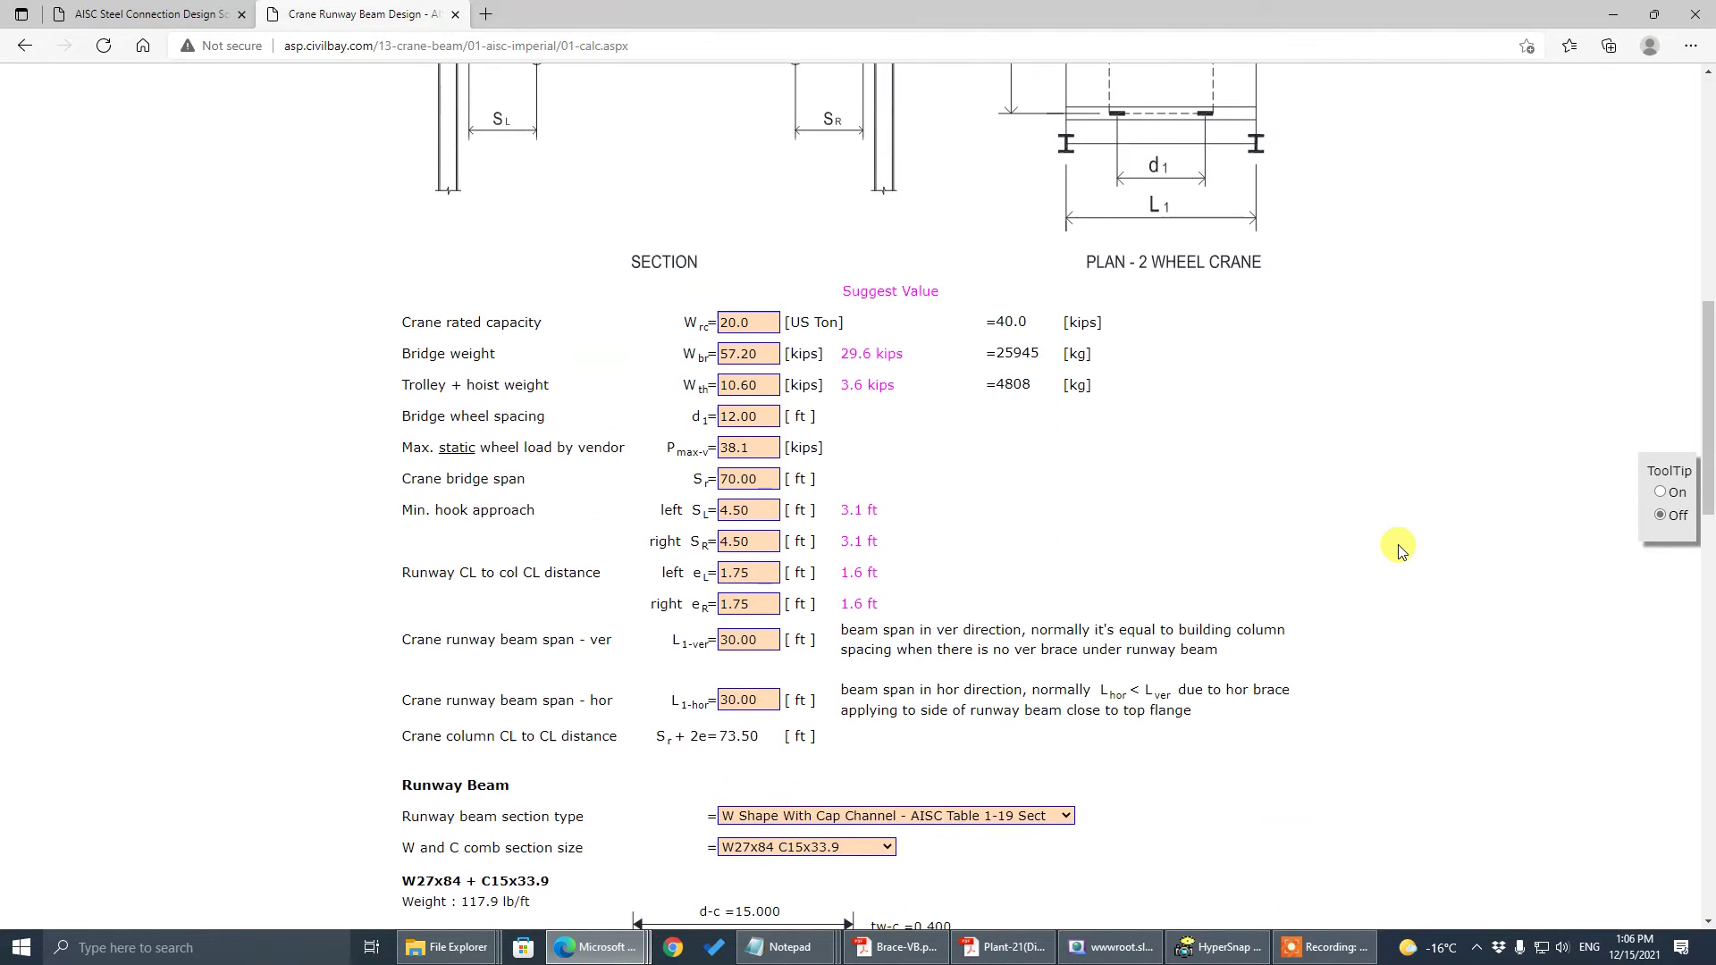
pyautogui.scroll(10, 1399, 550)
pyautogui.scroll(7, 1399, 551)
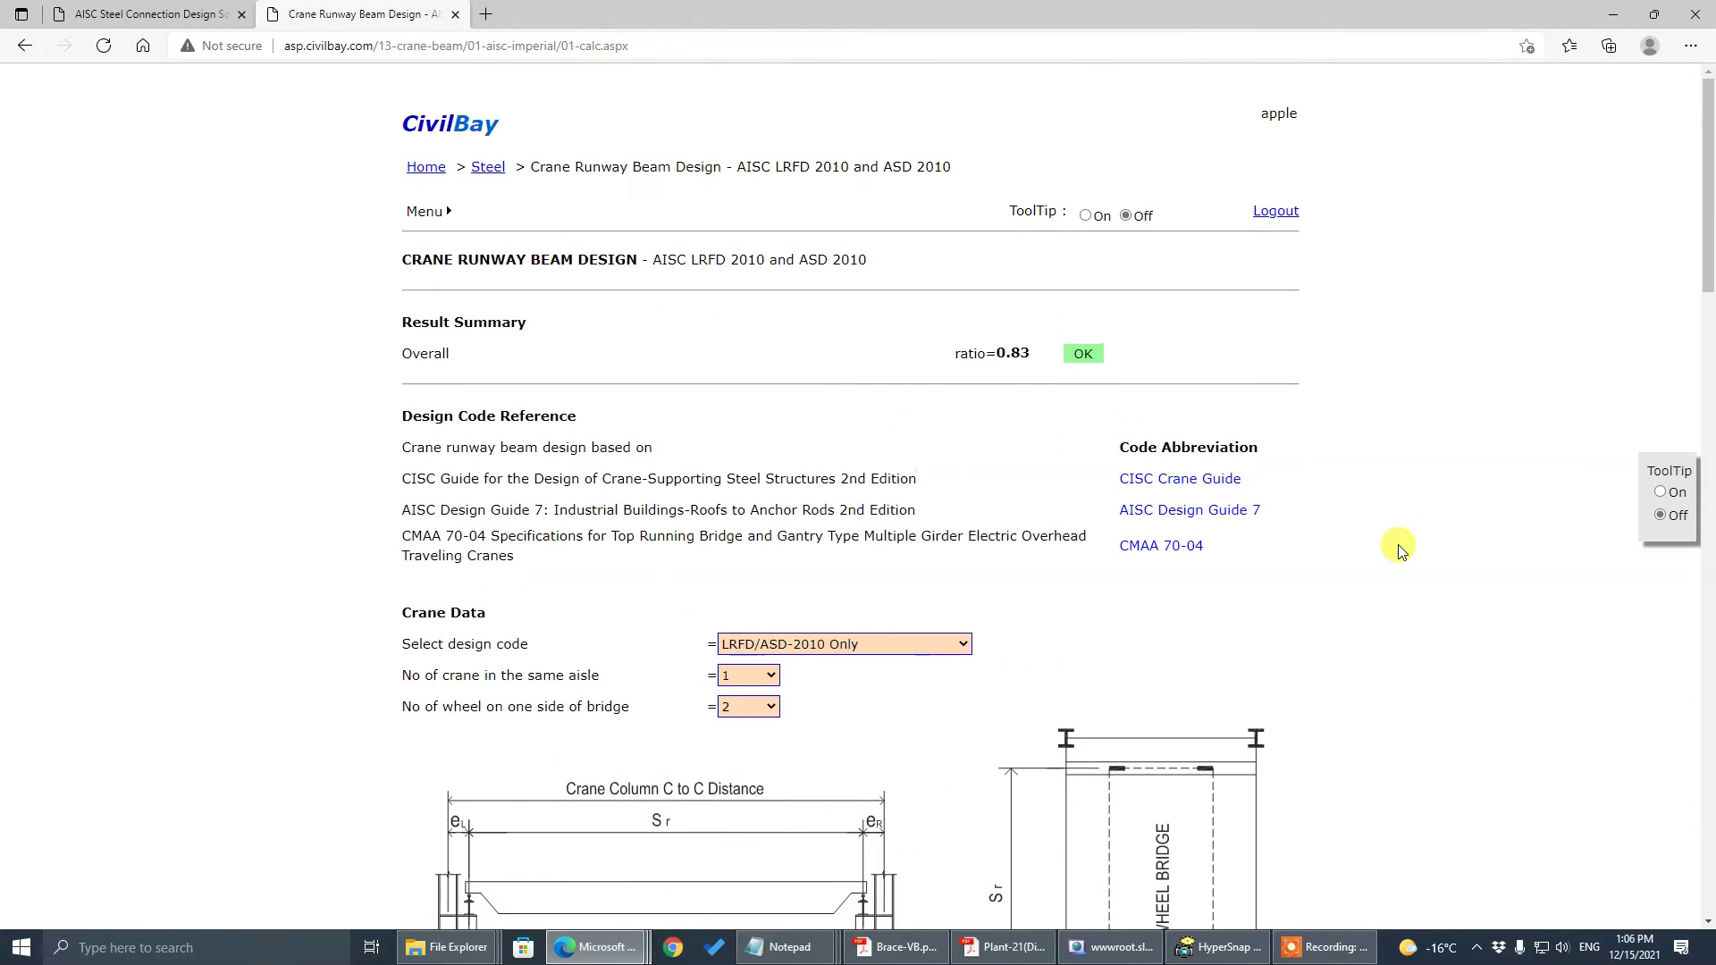
pyautogui.scroll(-9, 1400, 551)
pyautogui.scroll(9, 1399, 551)
pyautogui.scroll(-9, 1468, 489)
pyautogui.scroll(-19, 1468, 490)
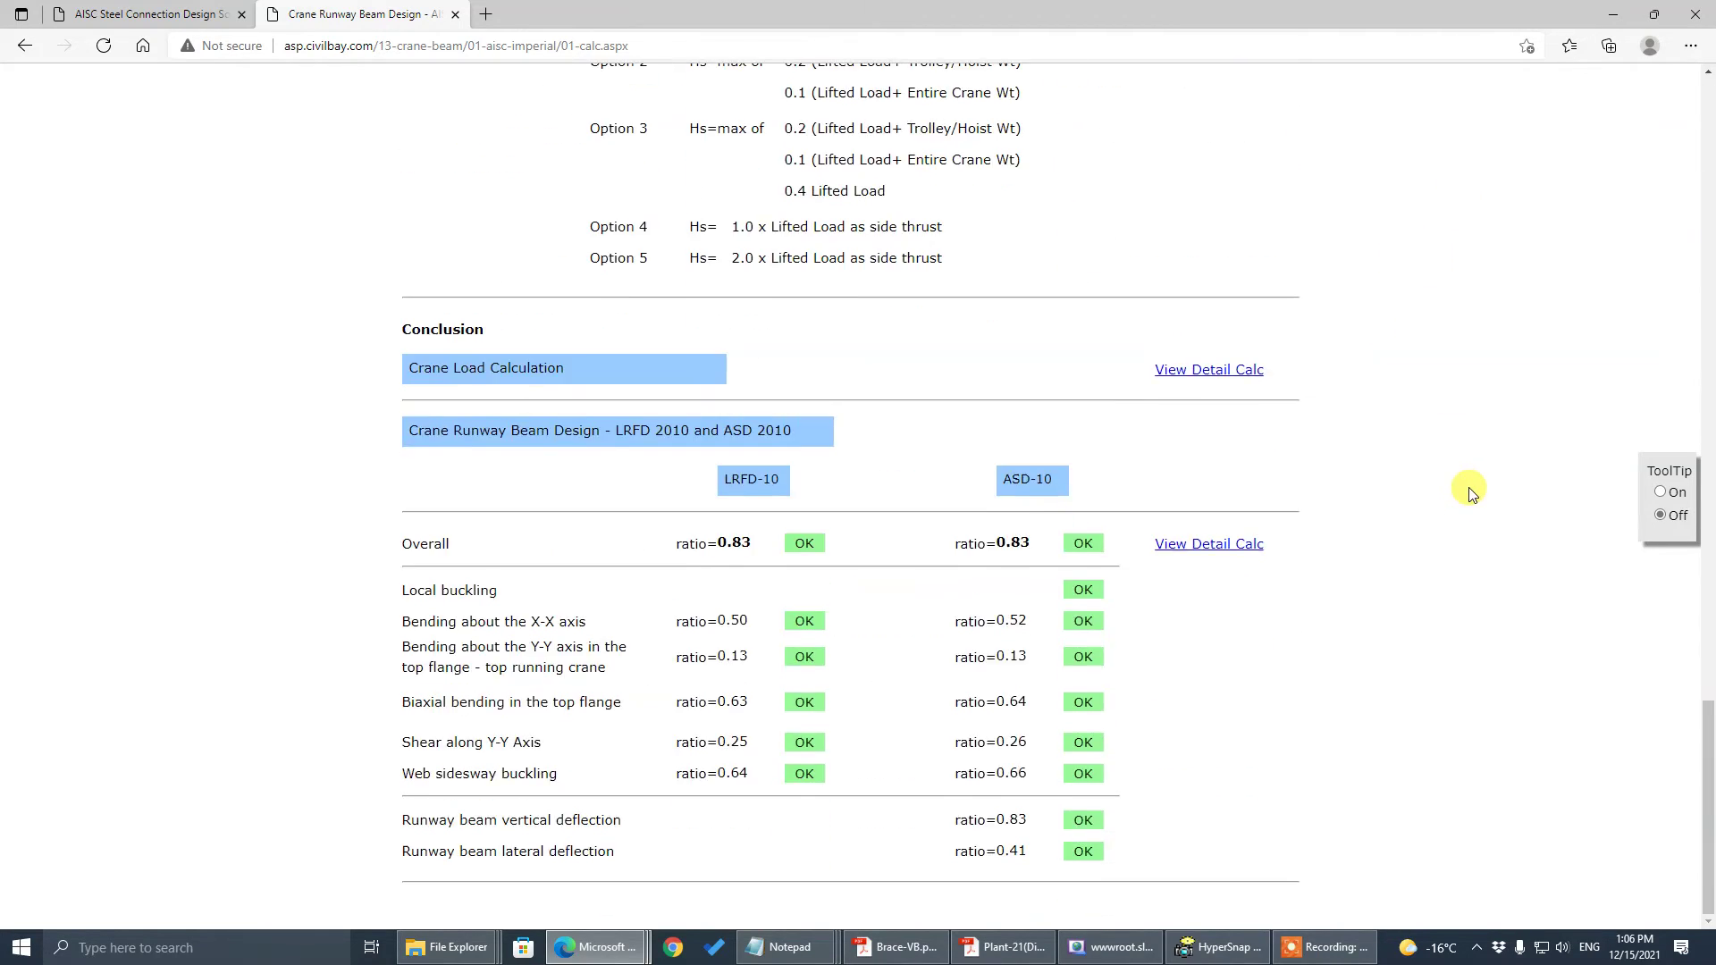
pyautogui.scroll(20, 1470, 490)
pyautogui.scroll(2, 1473, 487)
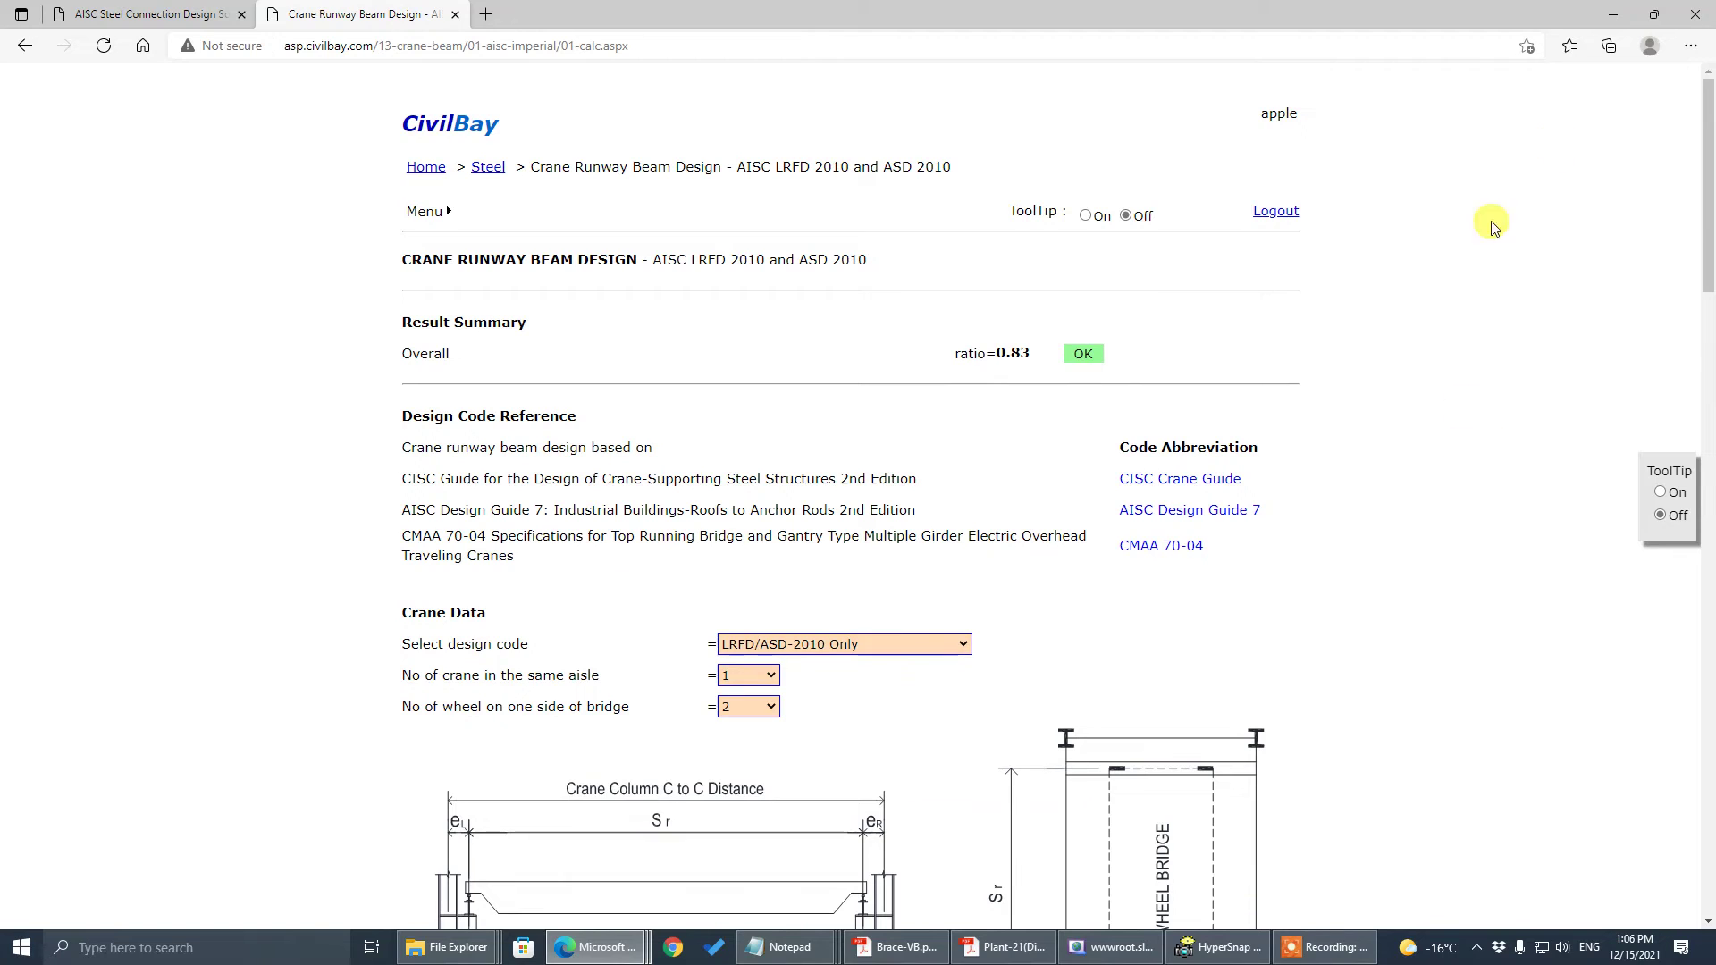
# - Print the crane runway beam design page to Microsoft Print to PDF with background graphics on
pyautogui.click(1690, 46)
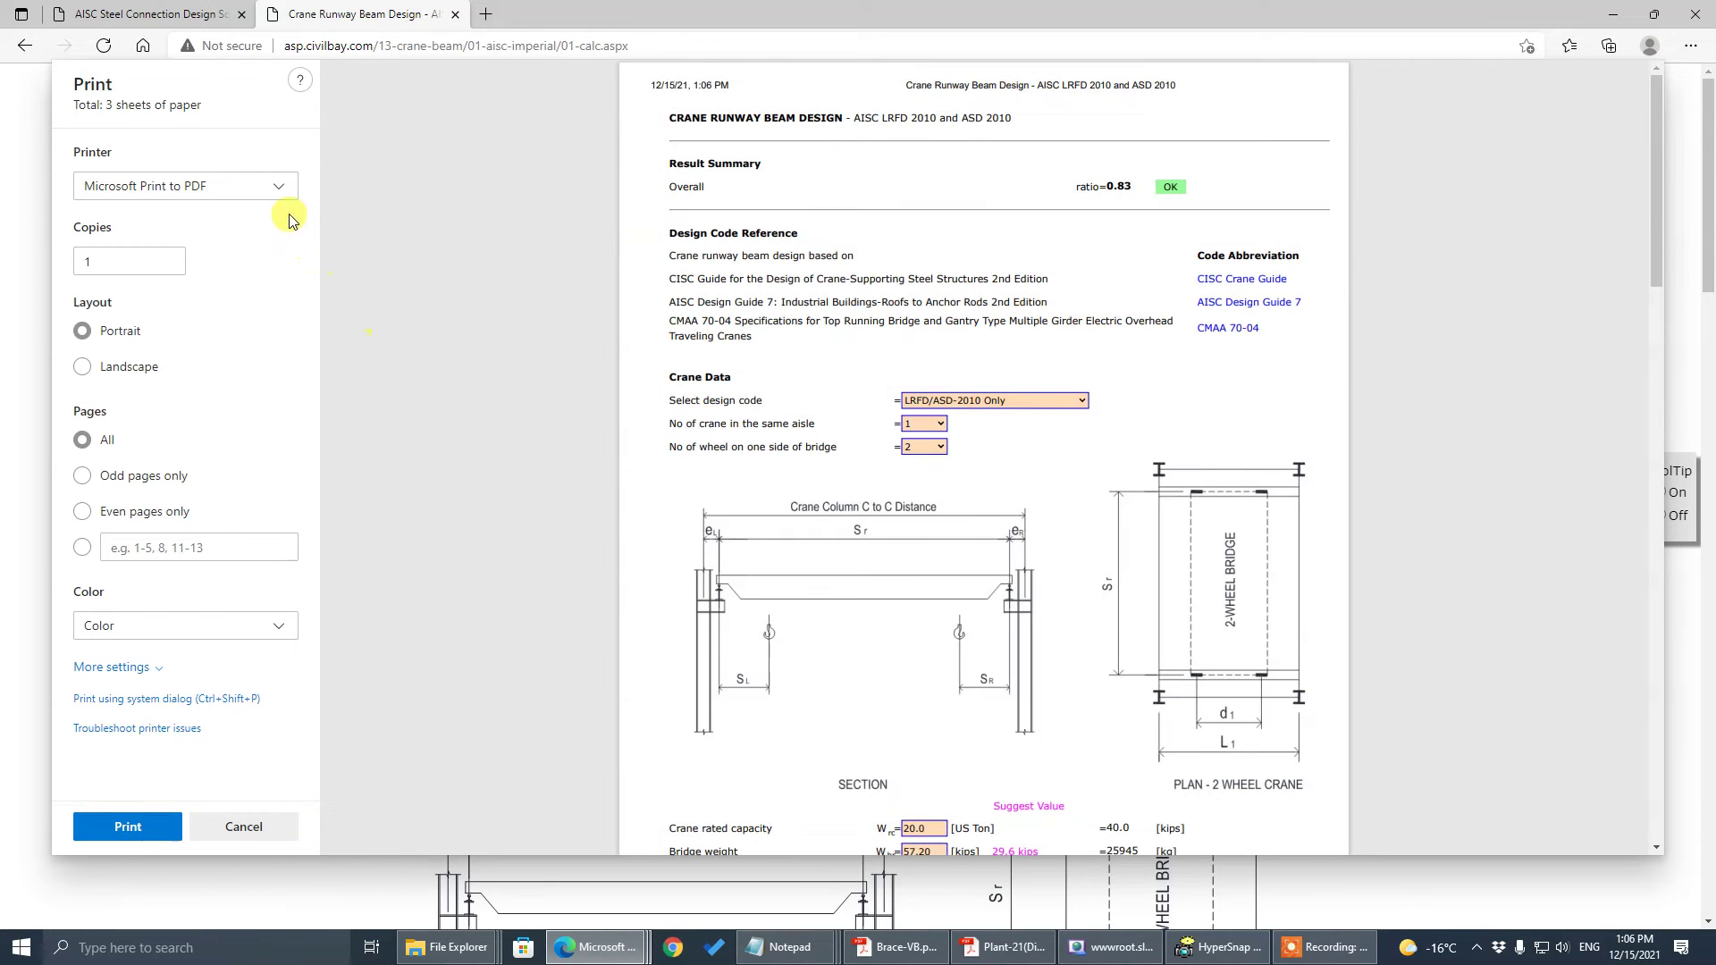
pyautogui.click(277, 185)
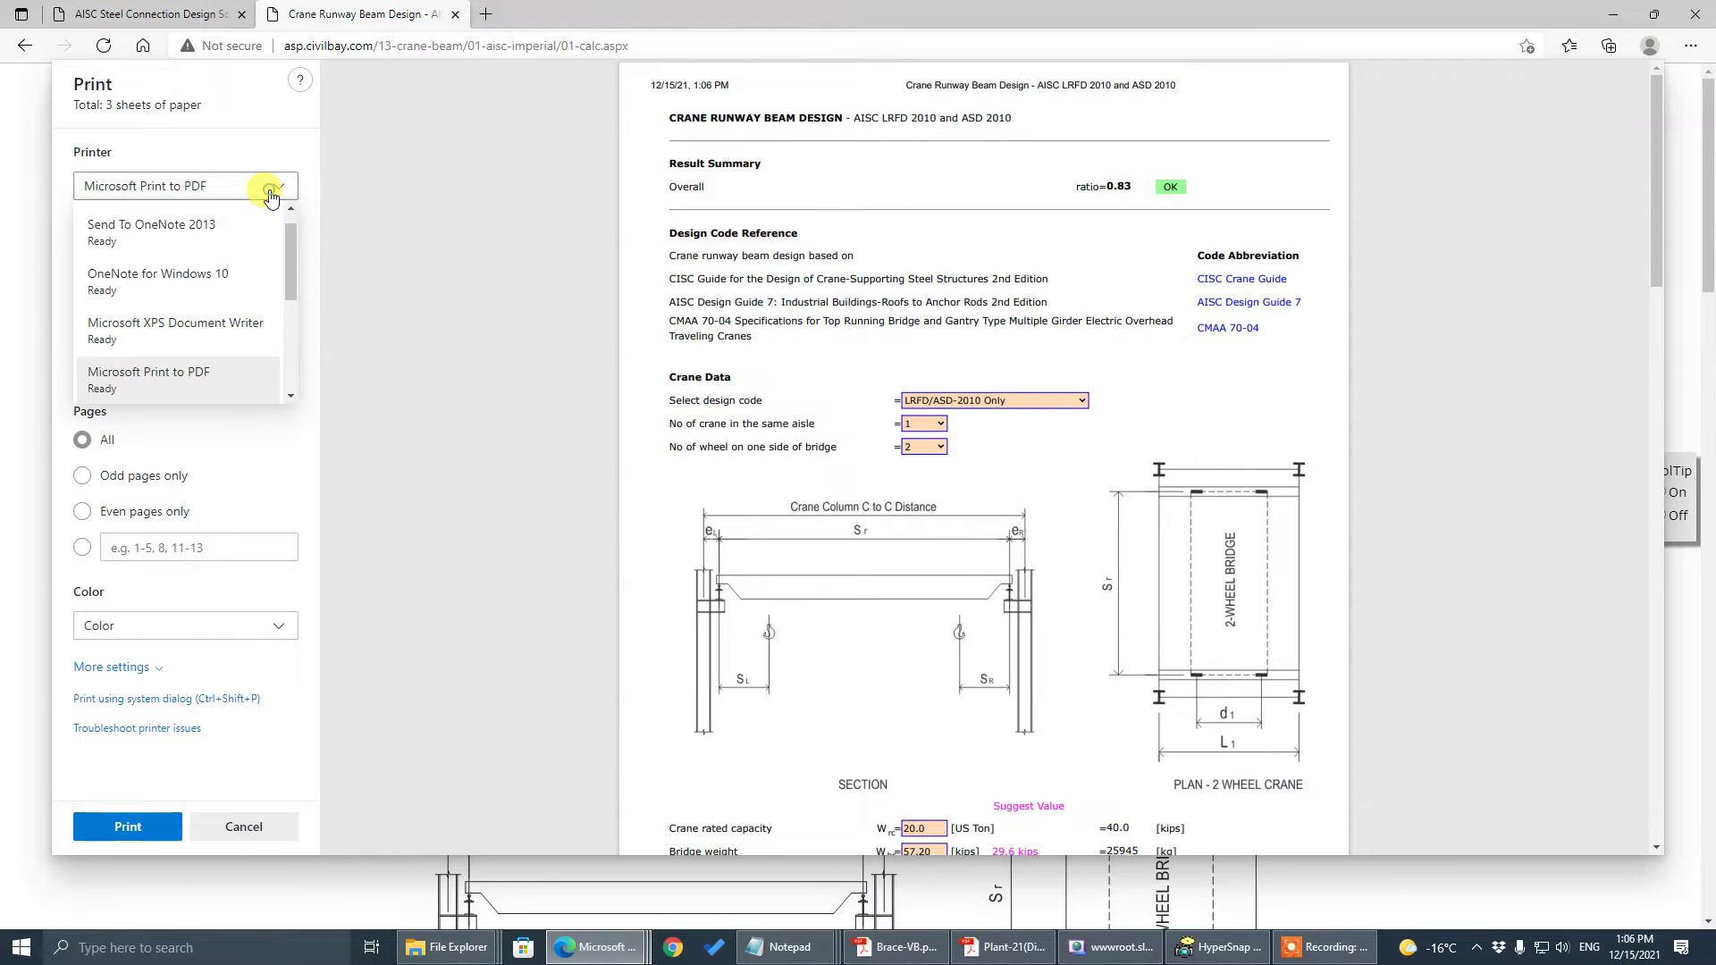
pyautogui.click(205, 382)
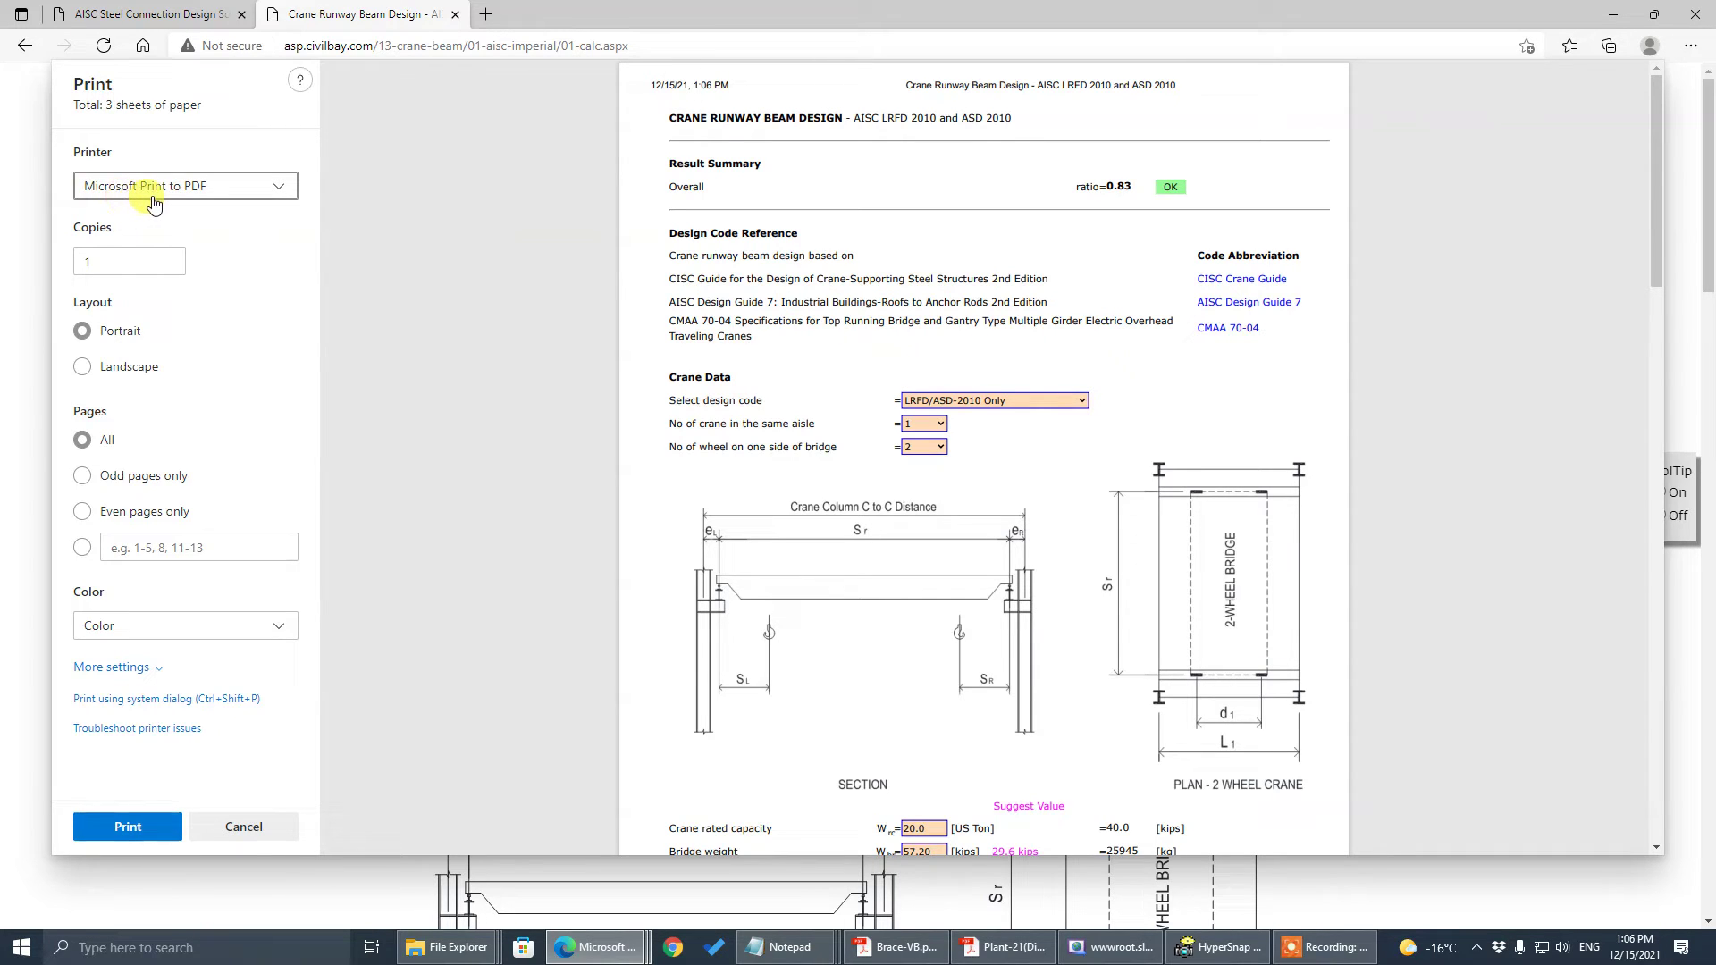
pyautogui.click(129, 668)
pyautogui.scroll(-5, 134, 661)
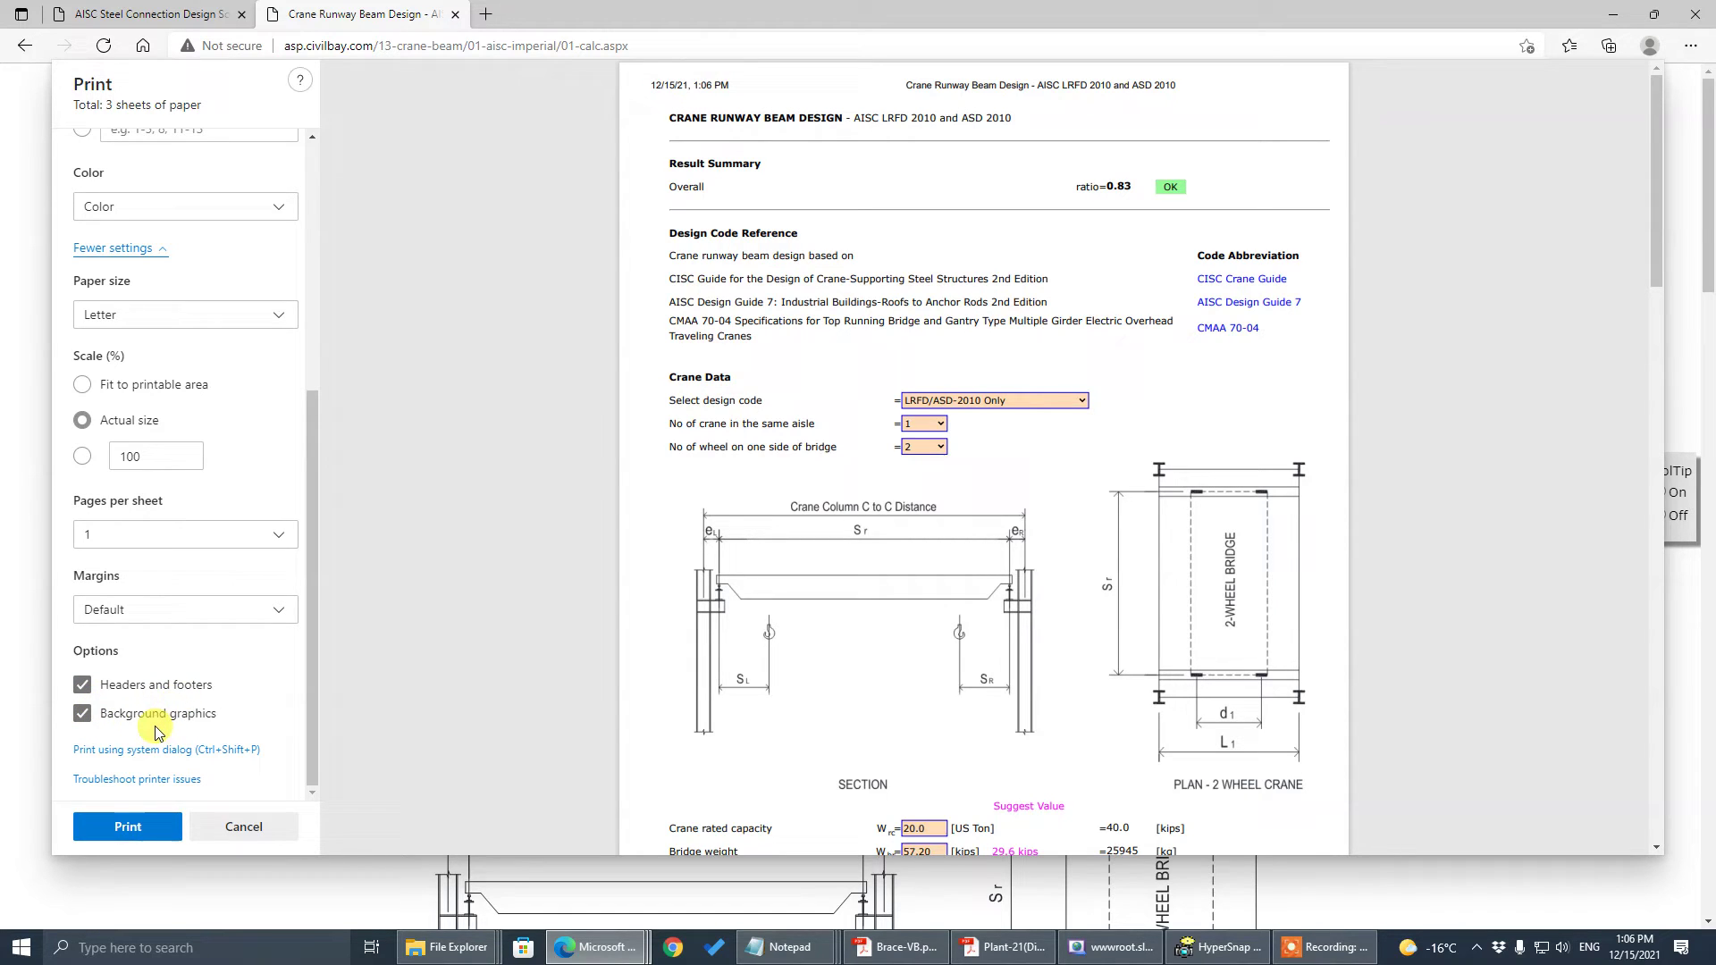
pyautogui.click(157, 829)
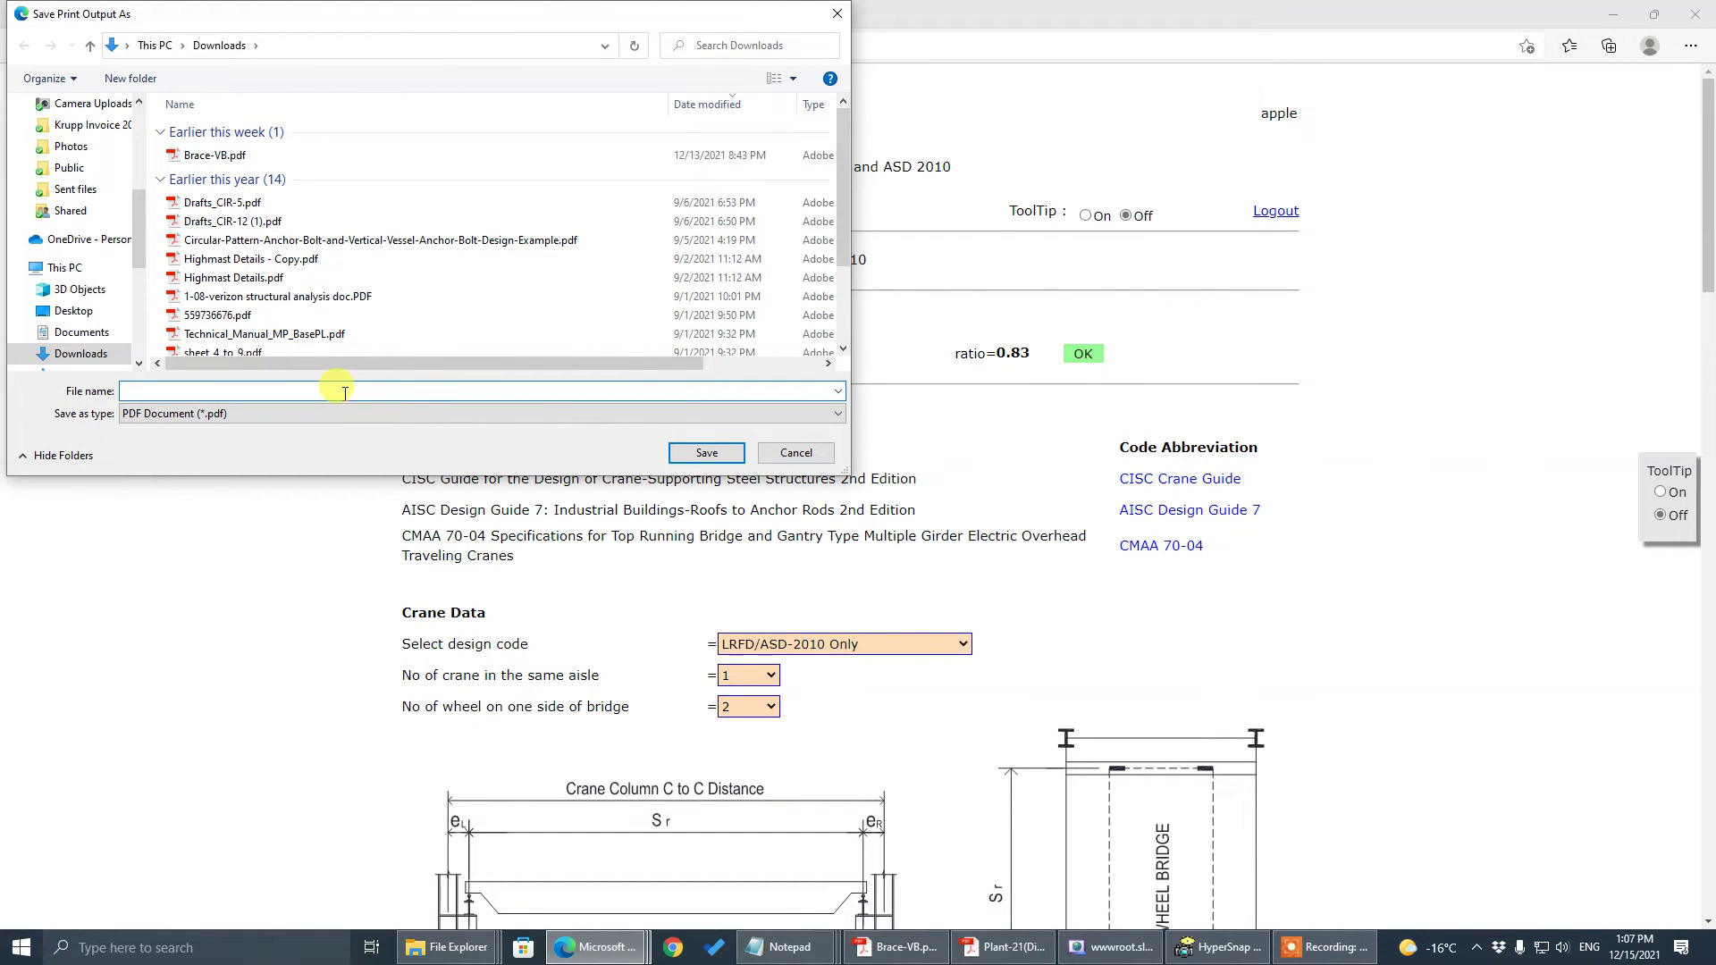
# - Save the printed PDF as 'My first print' in the Downloads folder
pyautogui.write('My f')
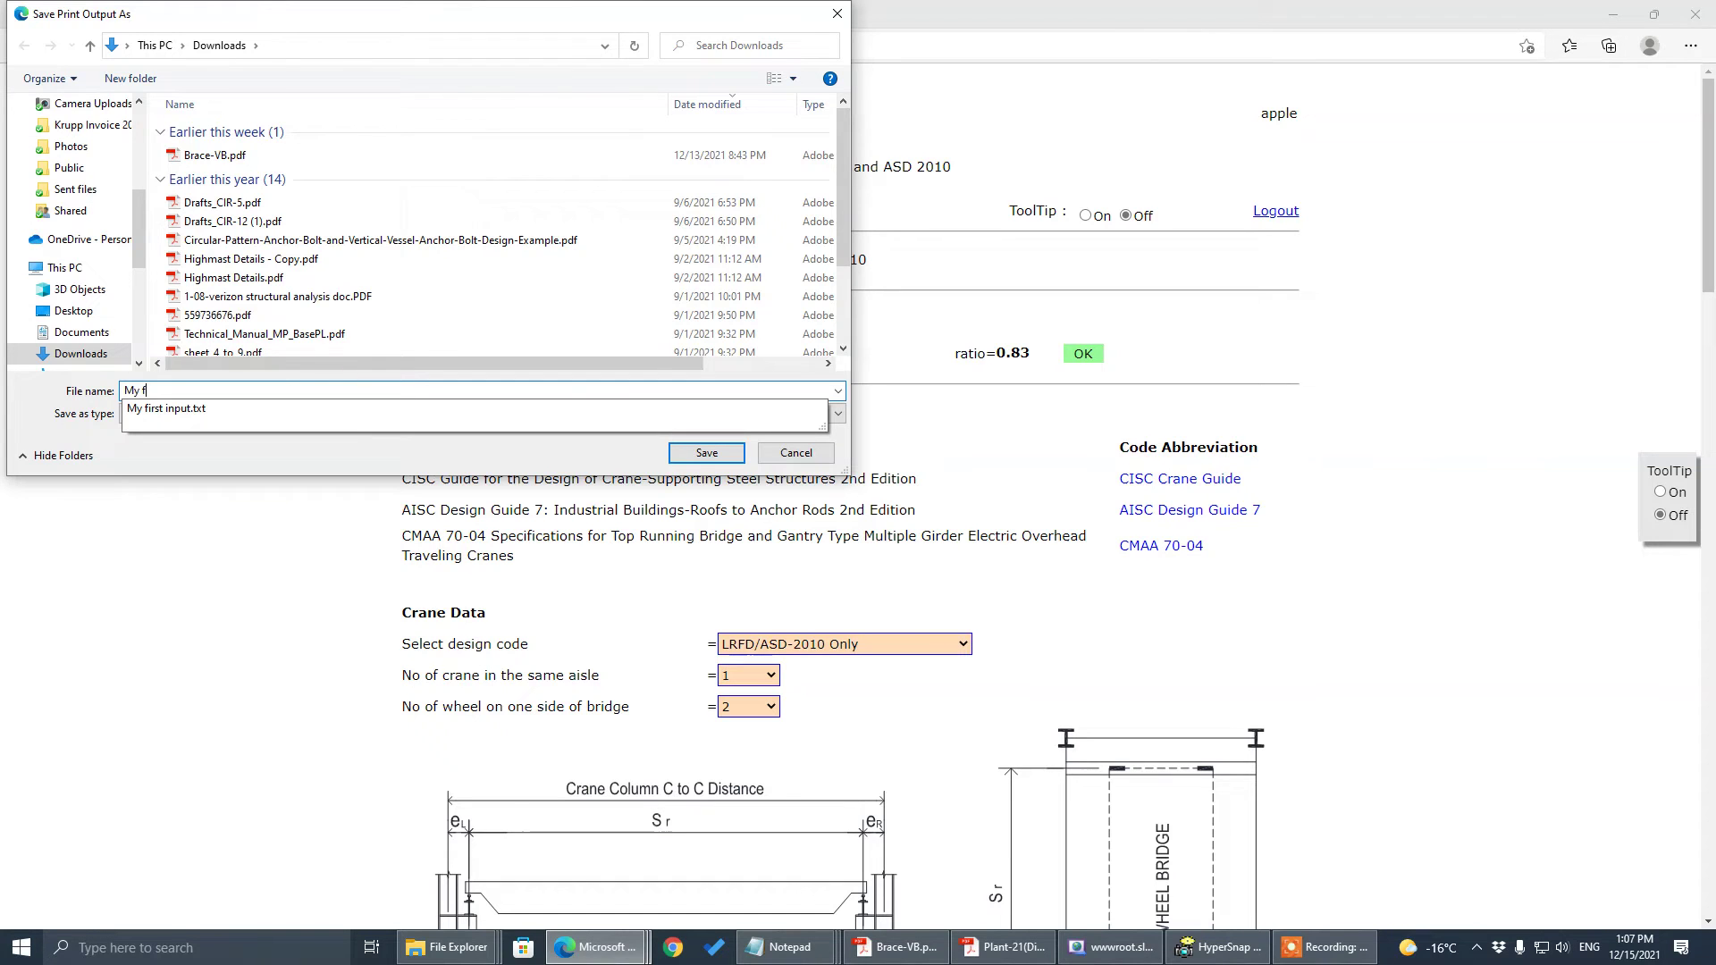
pyautogui.write('irst pri')
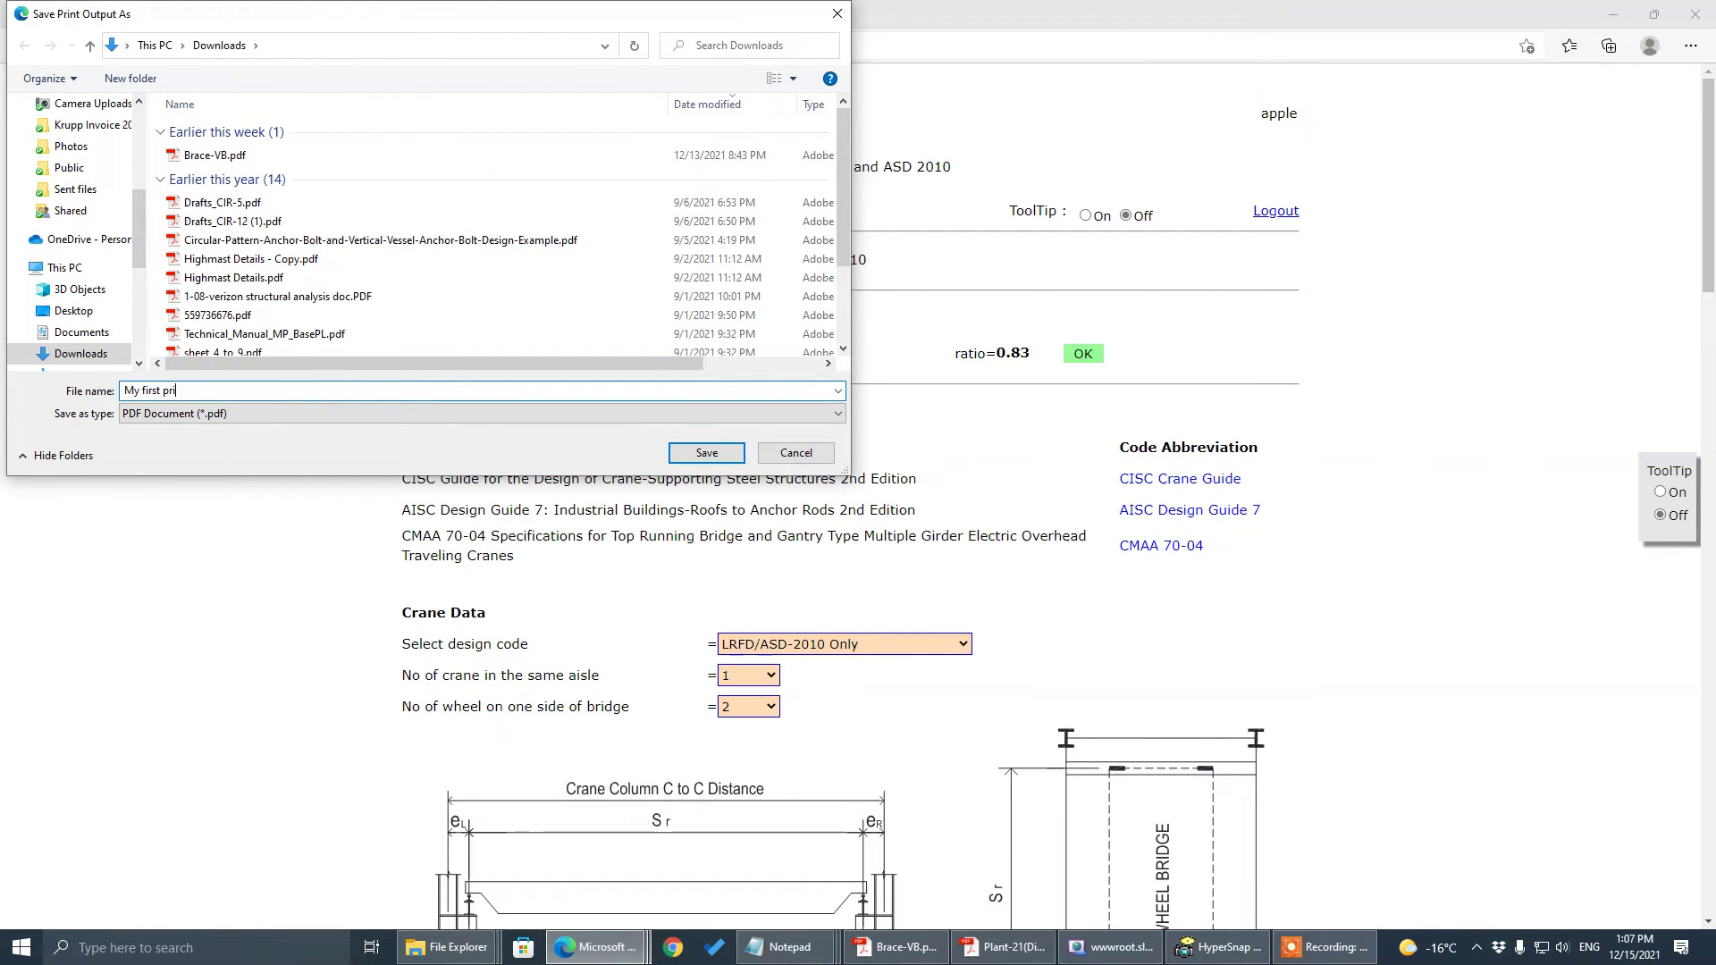
pyautogui.write('nt')
pyautogui.press('Return')
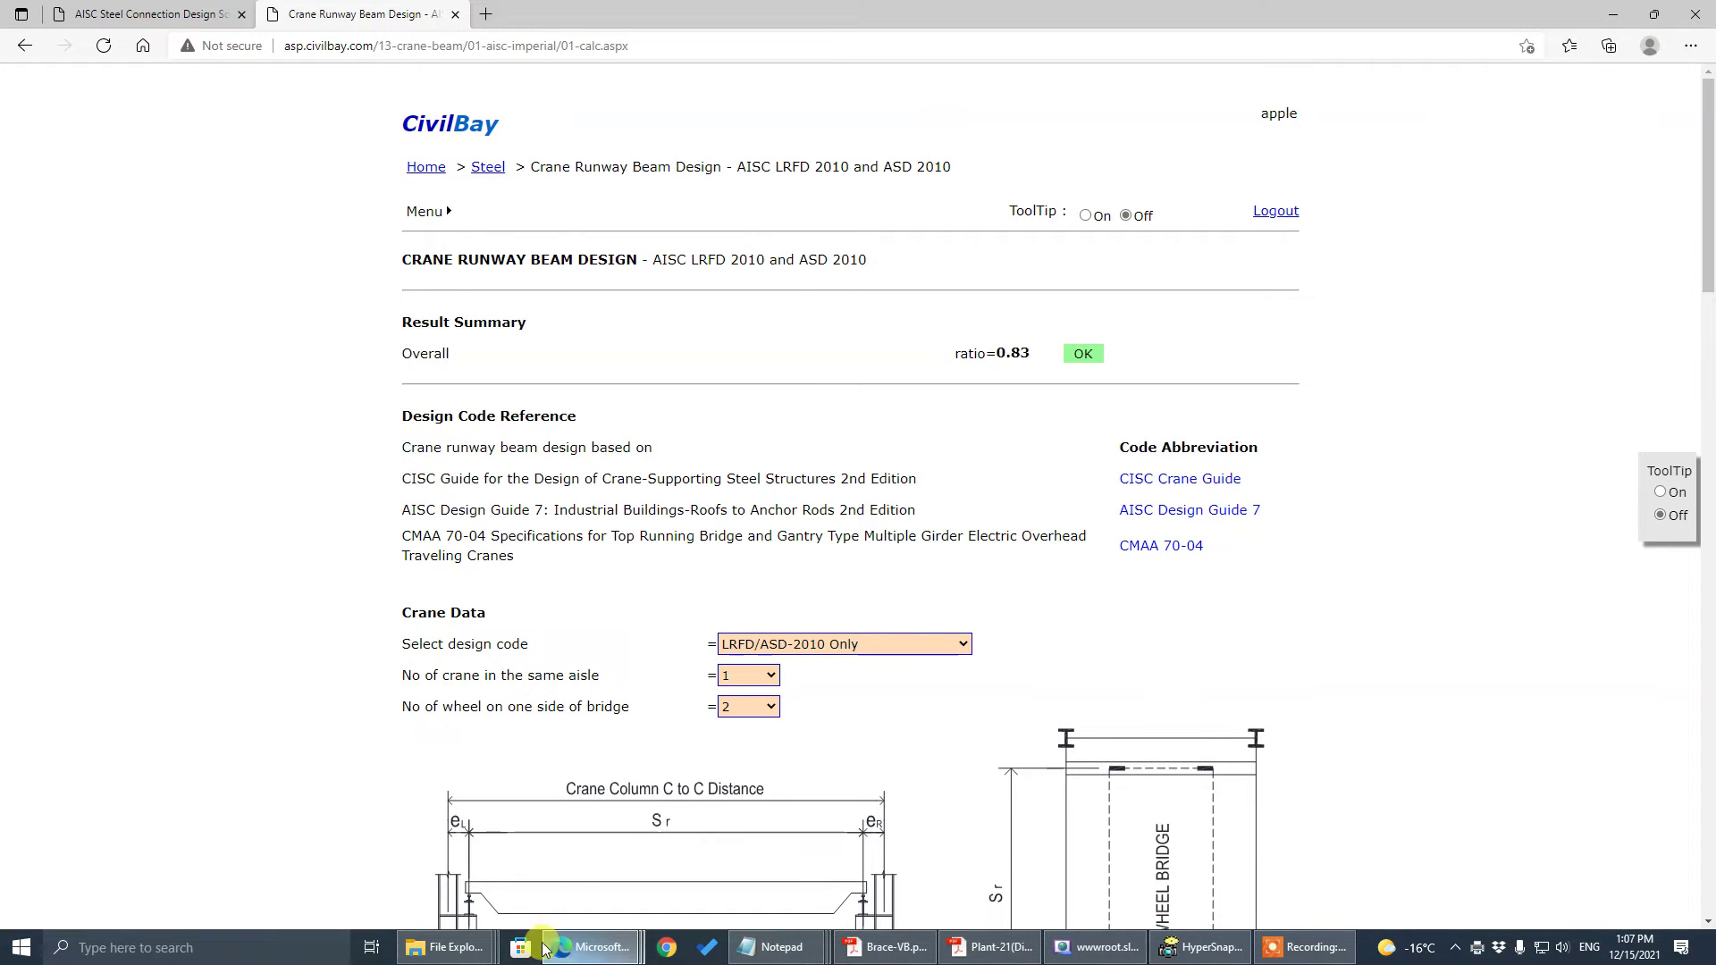
pyautogui.click(468, 954)
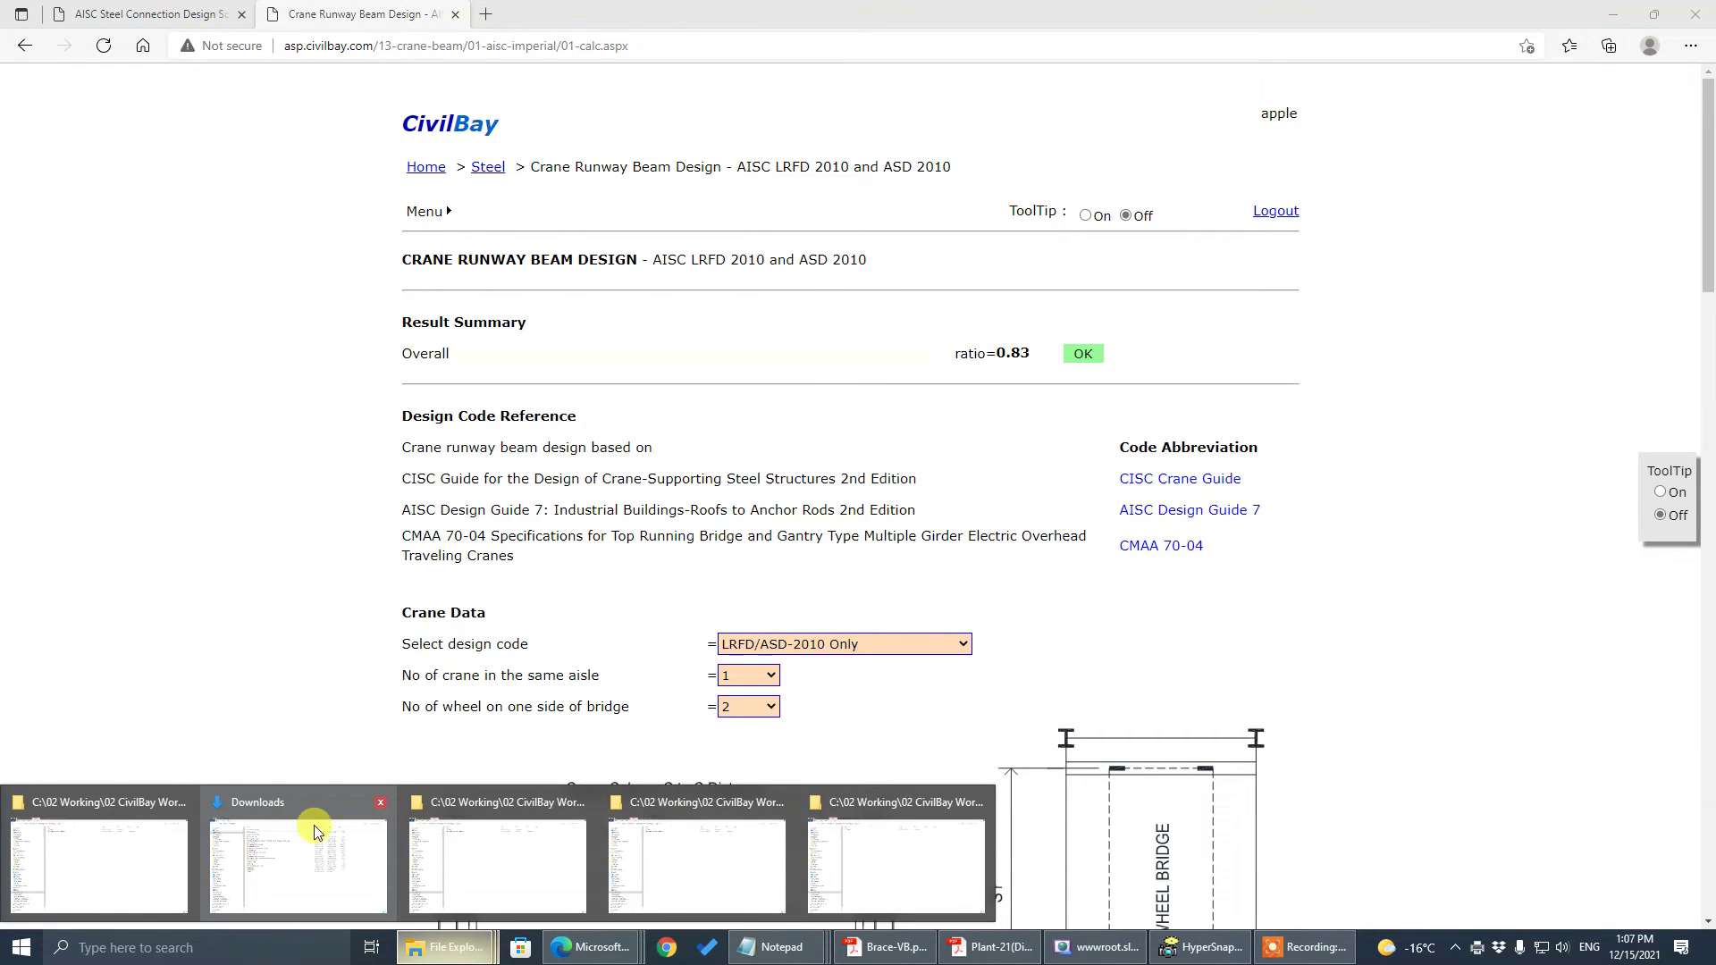
# - Open My first print.pdf from Downloads in Acrobat and view it at 100% zoom
pyautogui.click(315, 849)
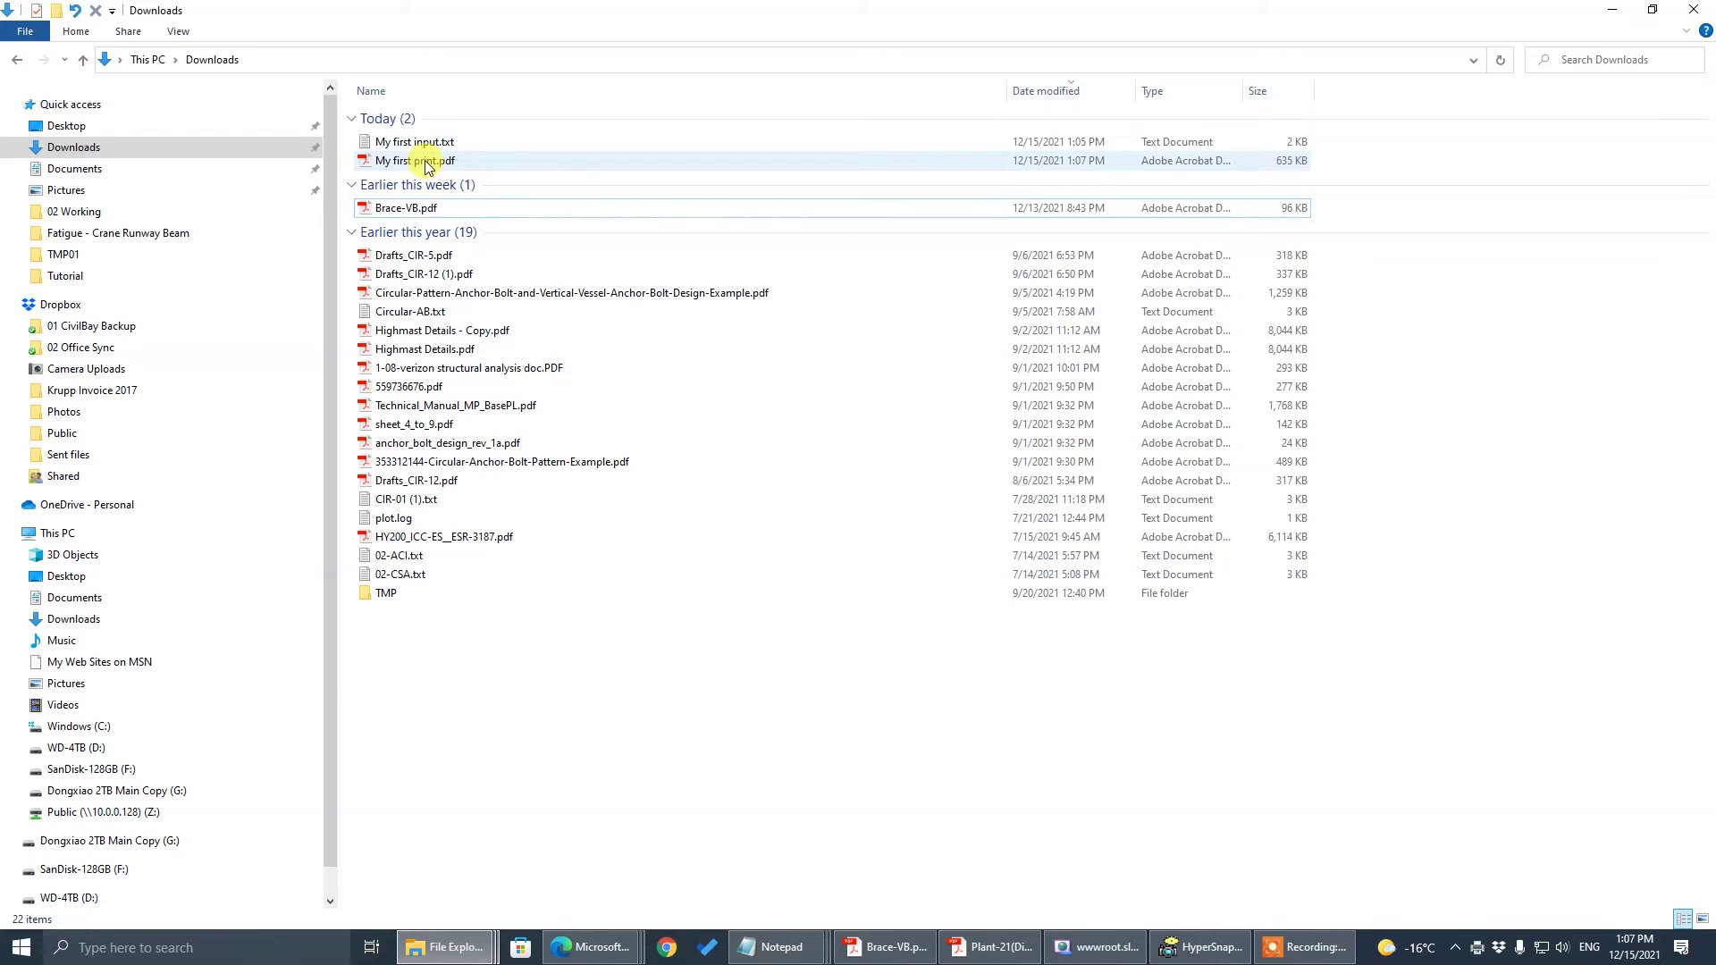
pyautogui.doubleClick(425, 167)
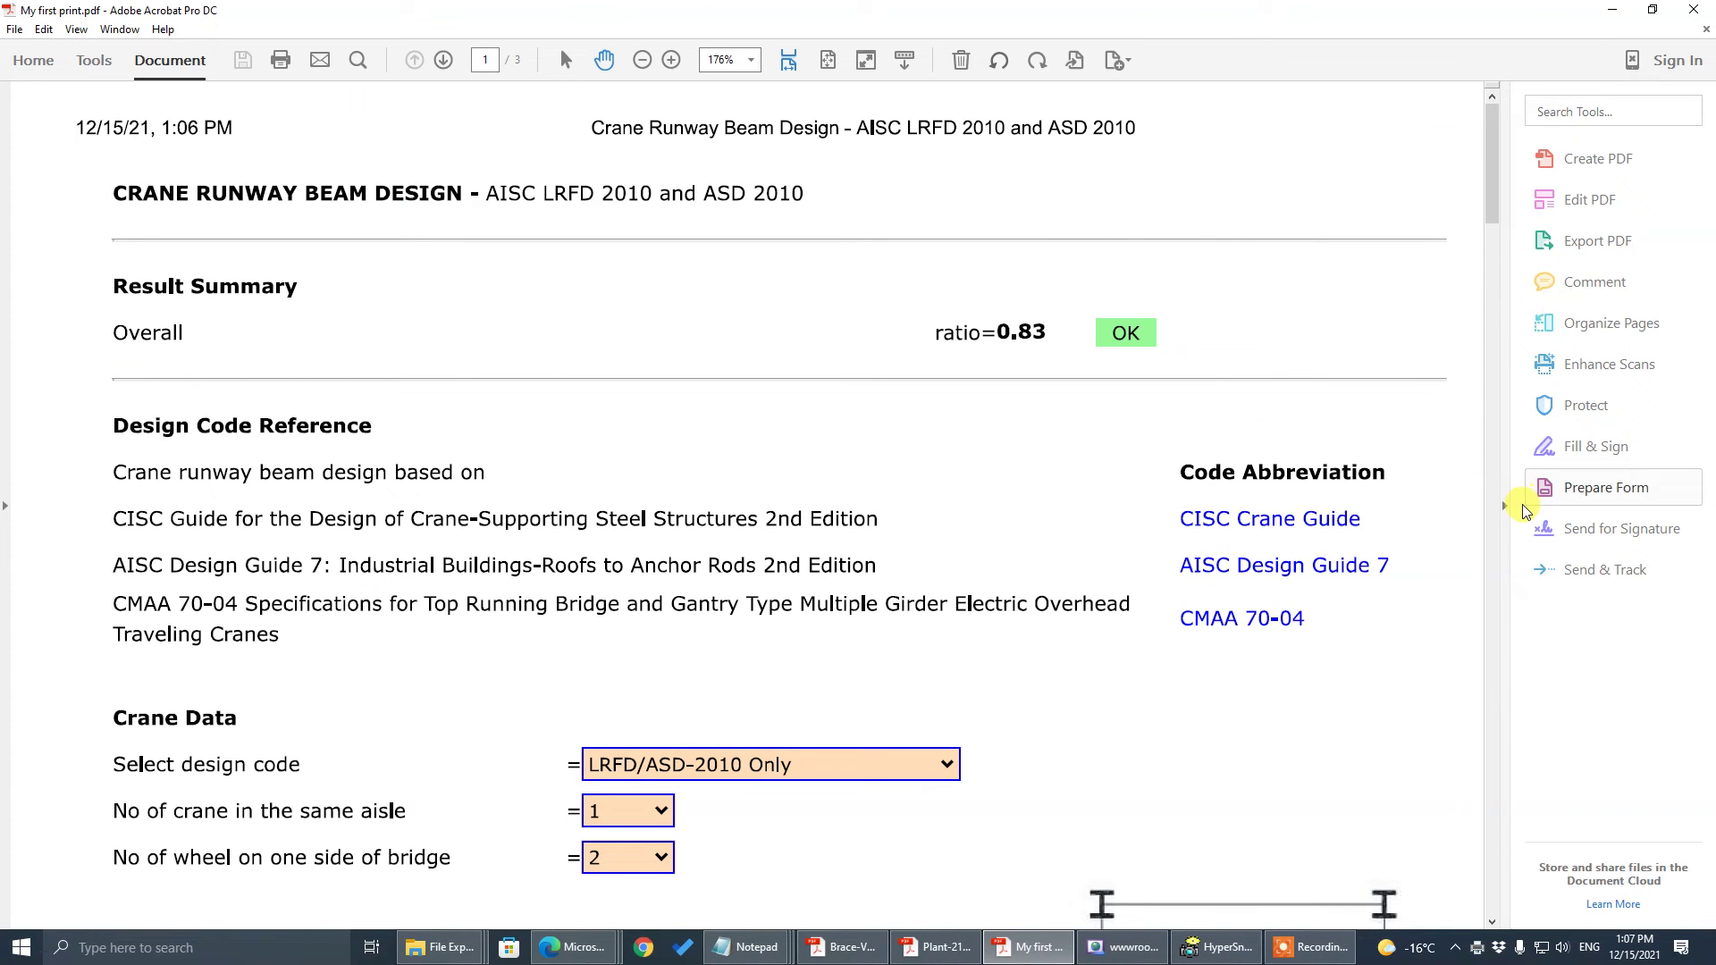
pyautogui.click(1504, 506)
pyautogui.click(750, 60)
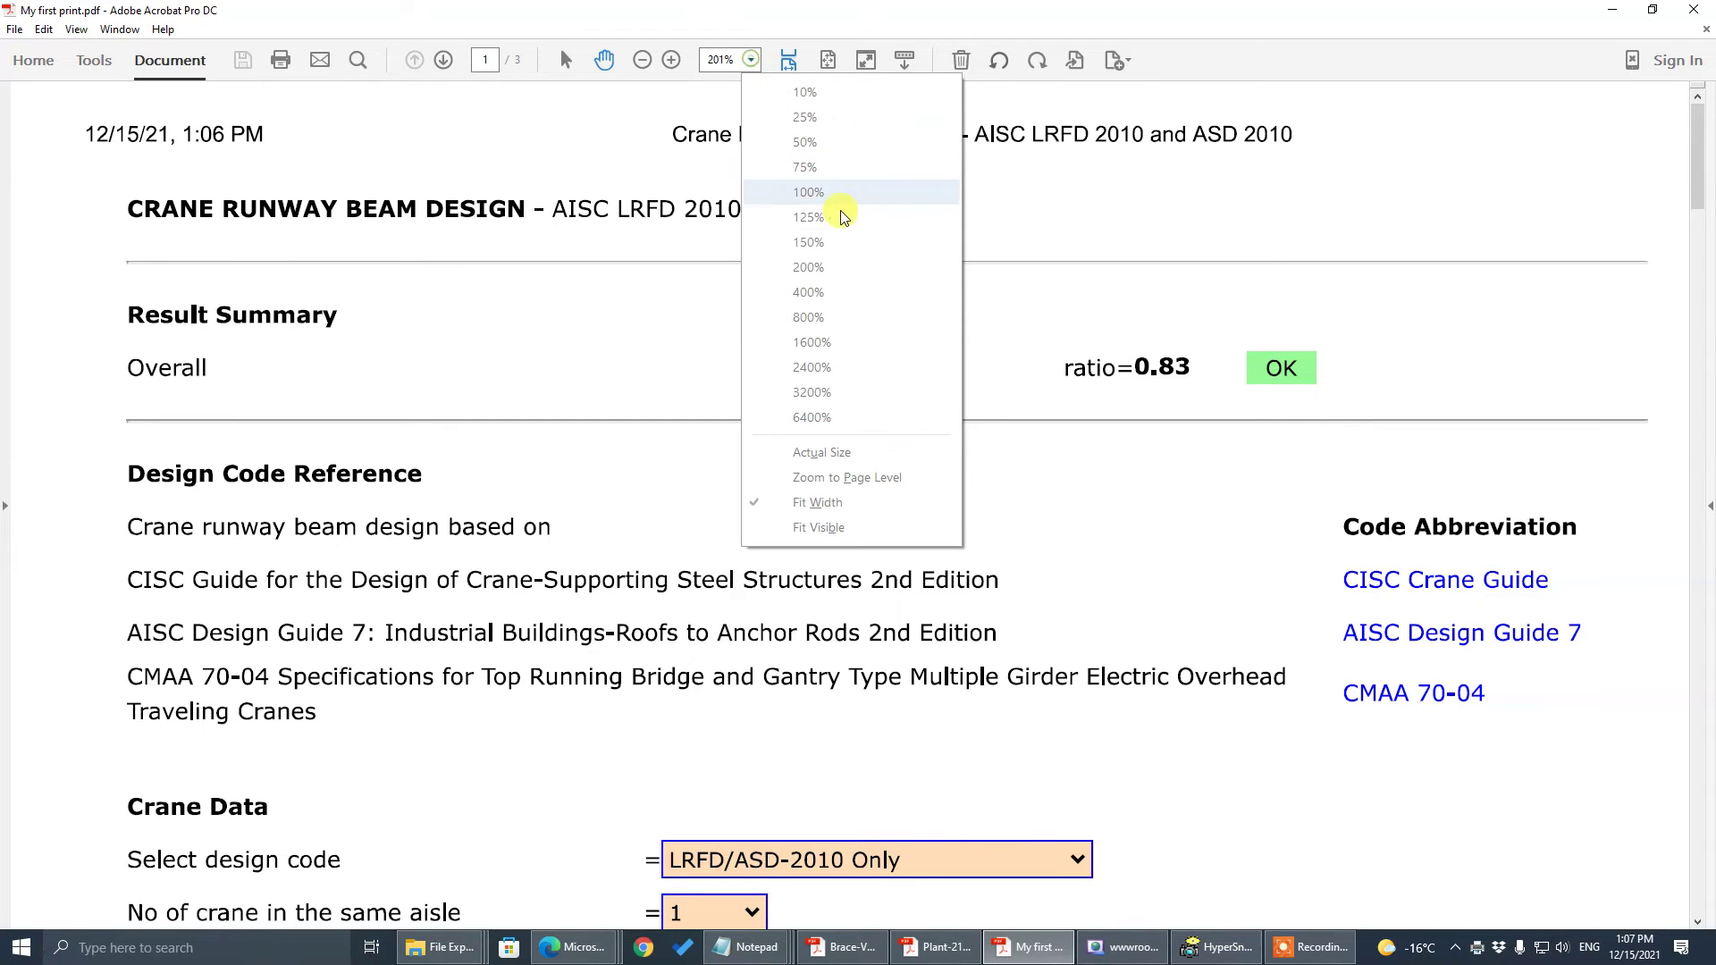
pyautogui.click(809, 192)
# - Look through the 3 pages of My first print.pdf, then close Acrobat
pyautogui.scroll(-10, 1053, 490)
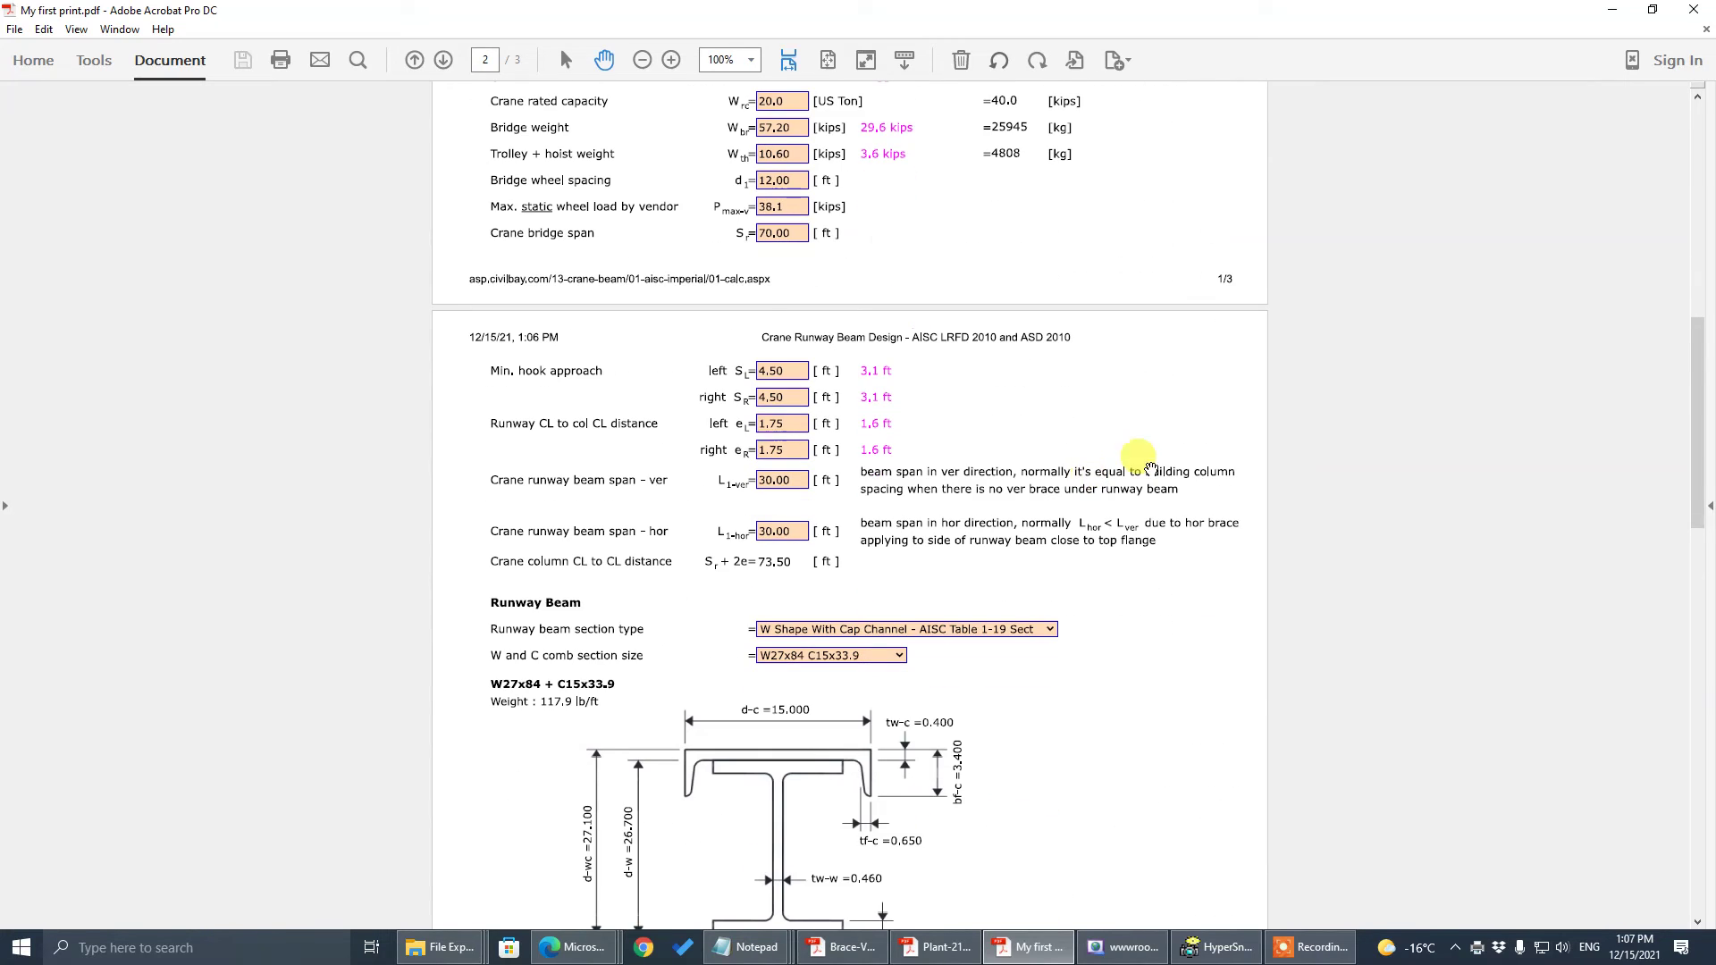
pyautogui.moveTo(1705, 422); pyautogui.dragTo(1657, 802)
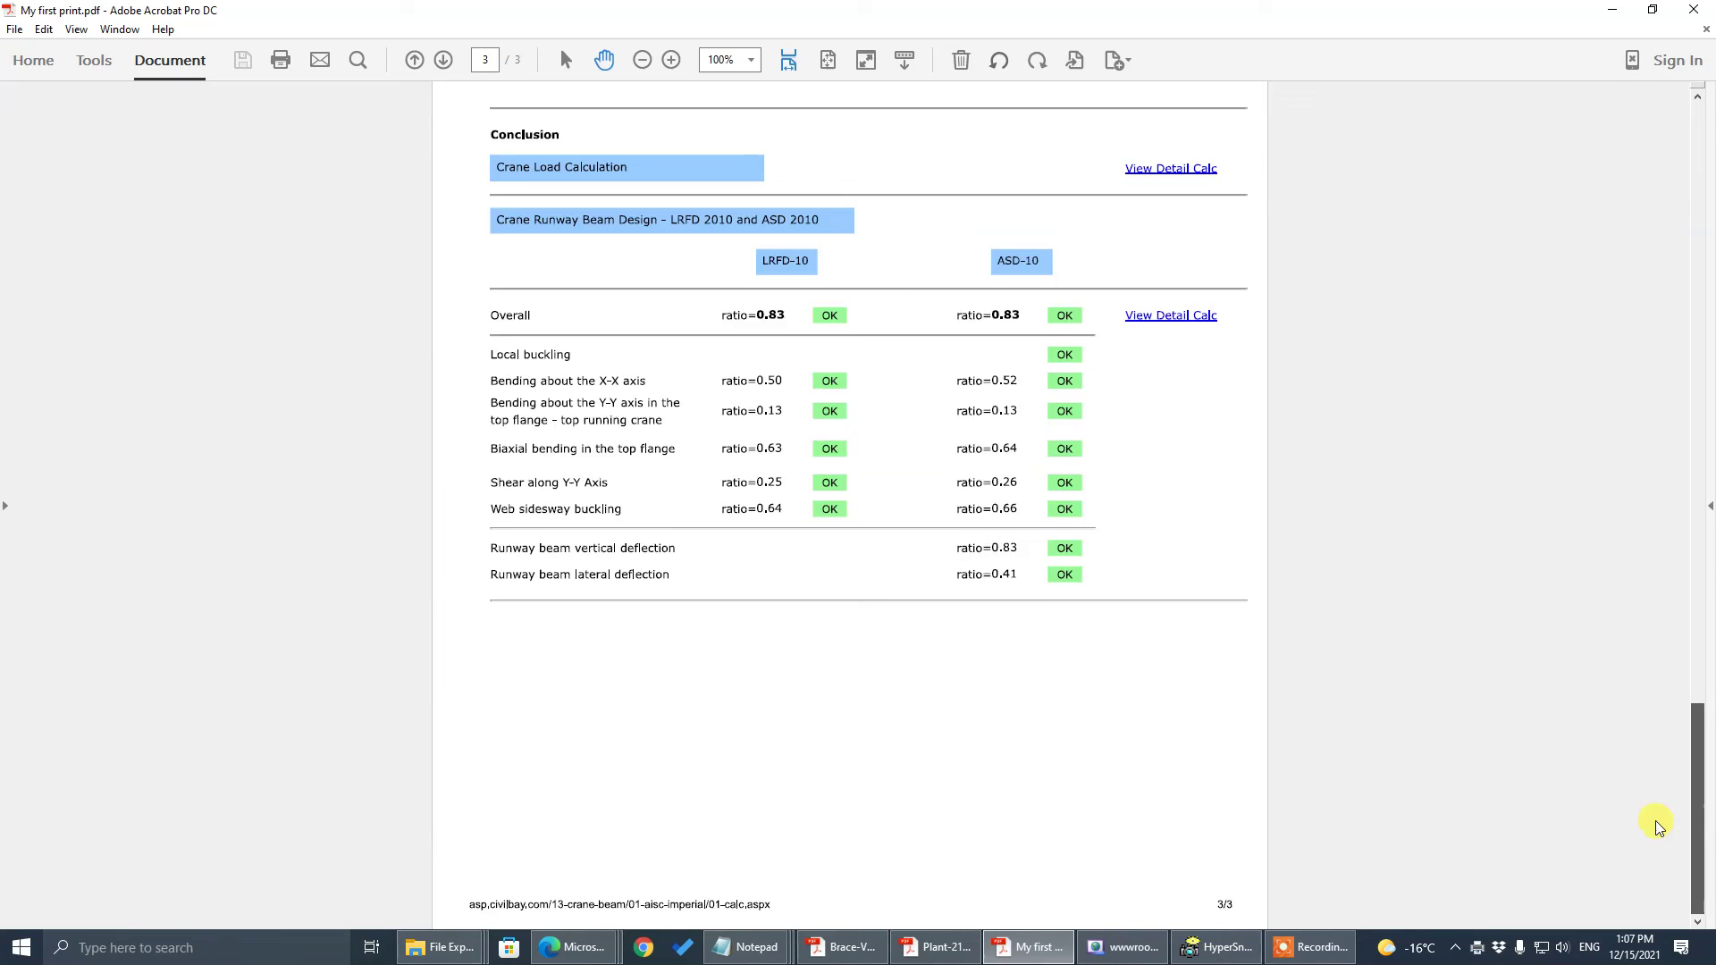
pyautogui.scroll(20, 1627, 459)
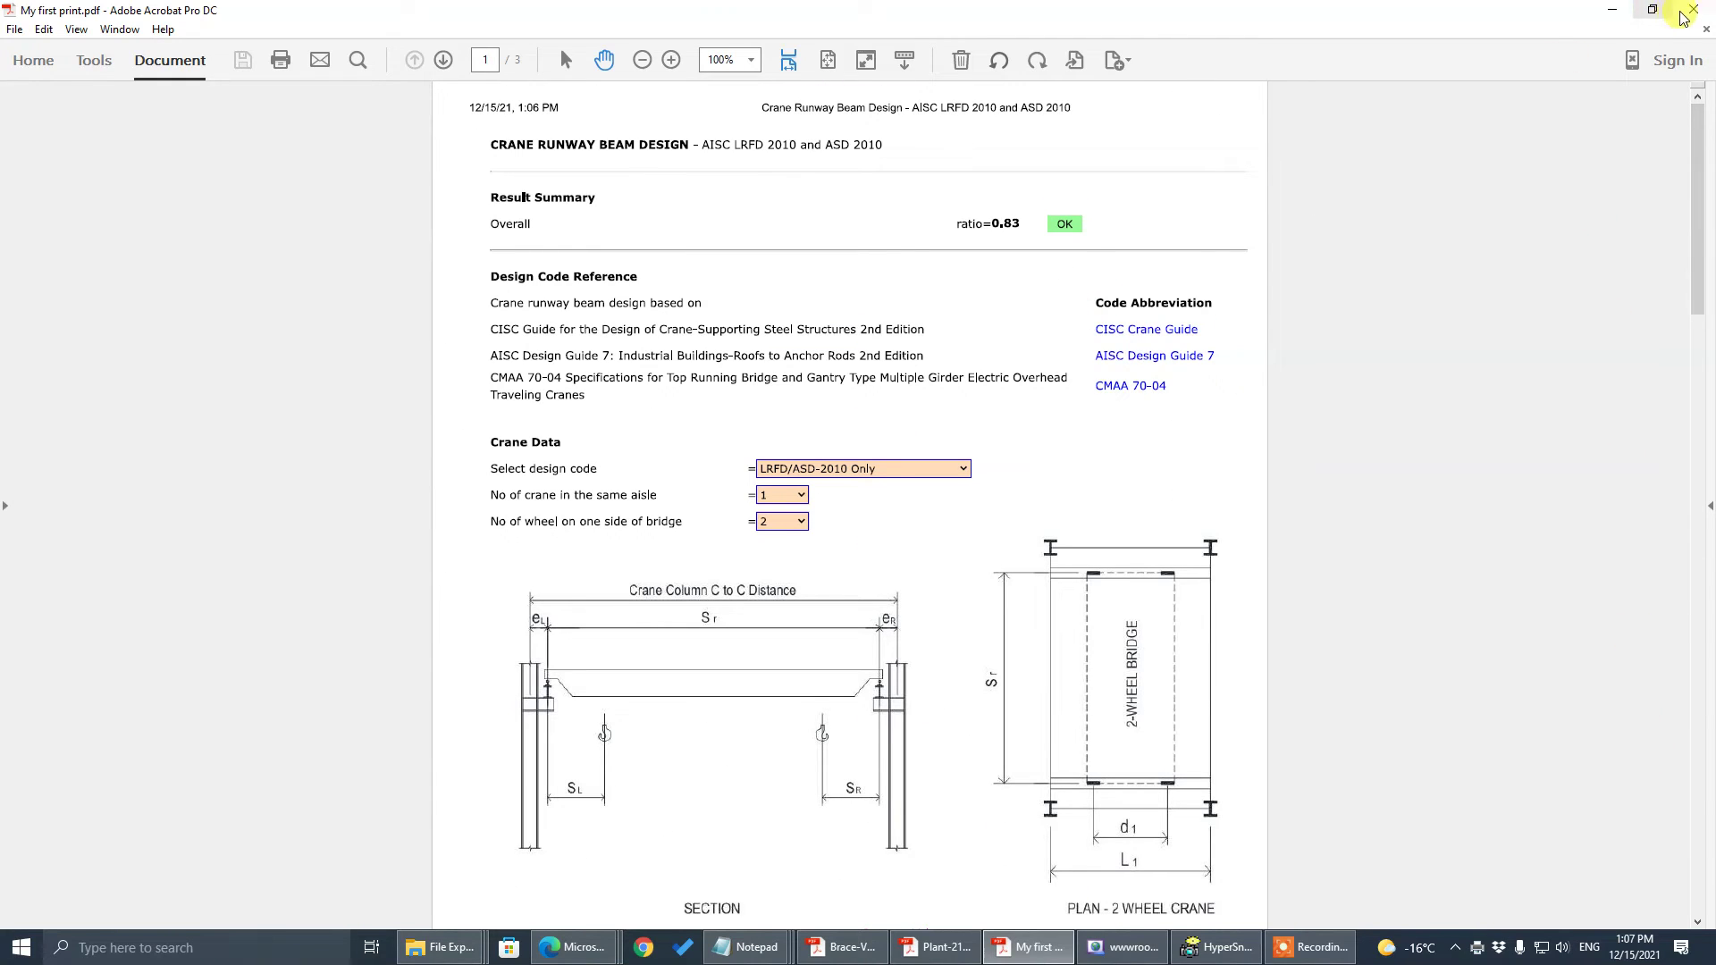
pyautogui.click(1684, 18)
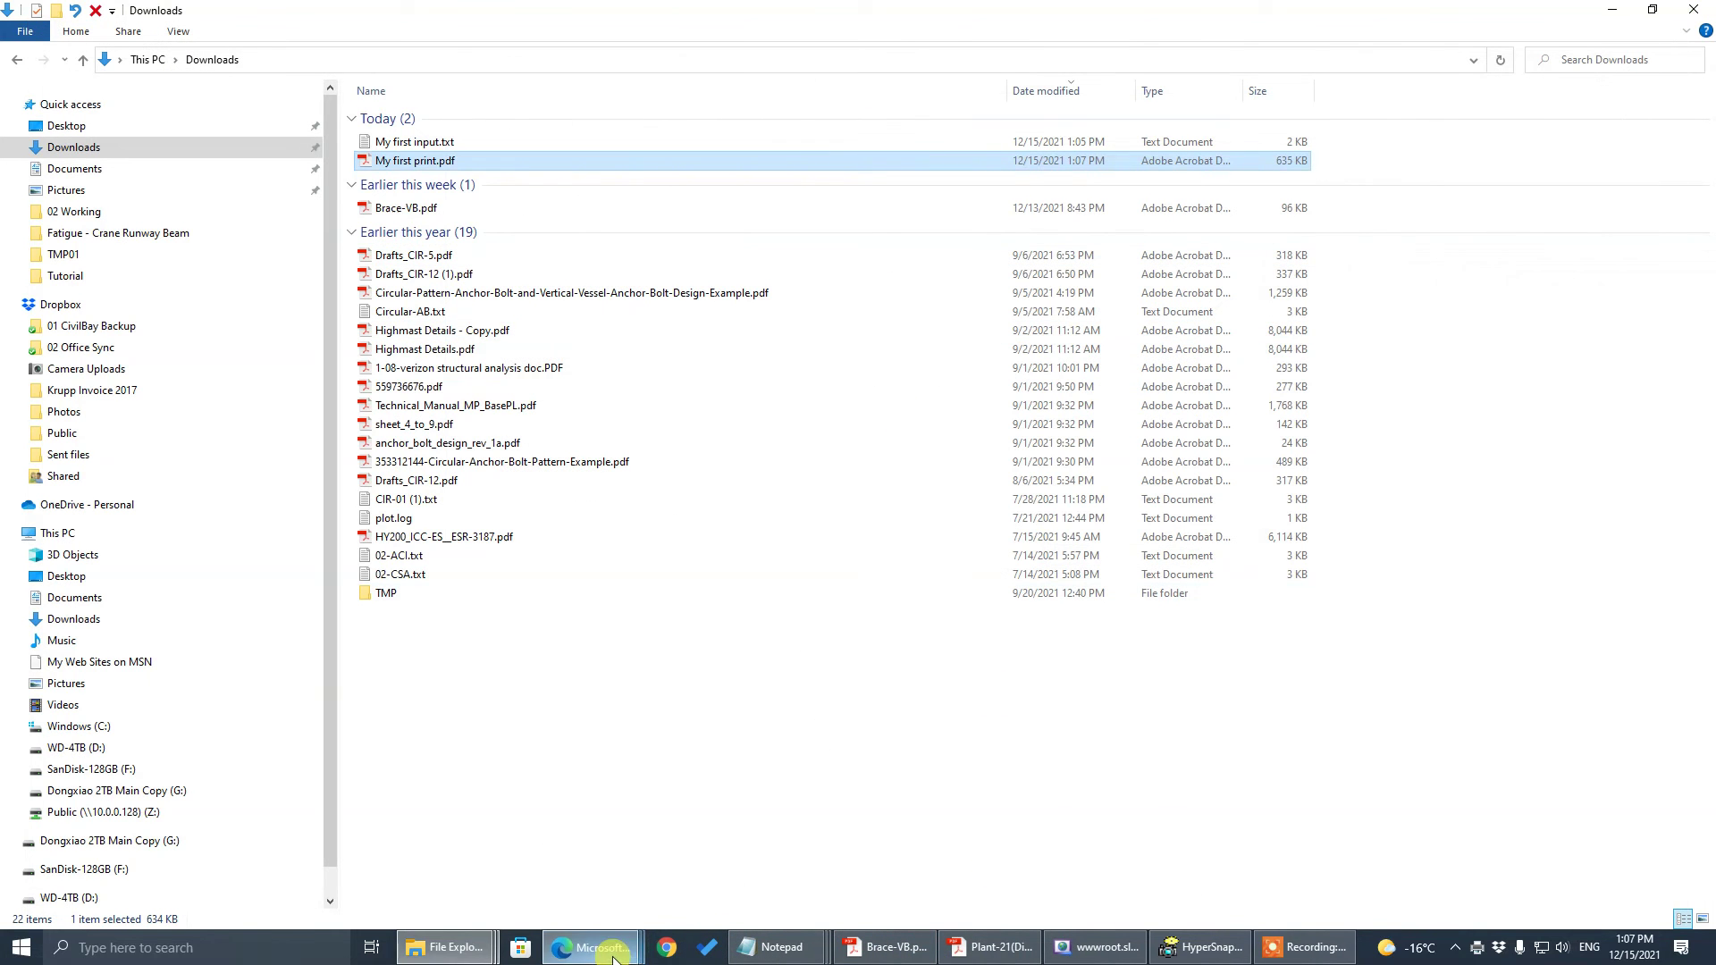
# - Return to the CivilBay crane runway beam calc page in Edge and scroll to the Conclusion
pyautogui.moveTo(615, 954)
pyautogui.click(782, 807)
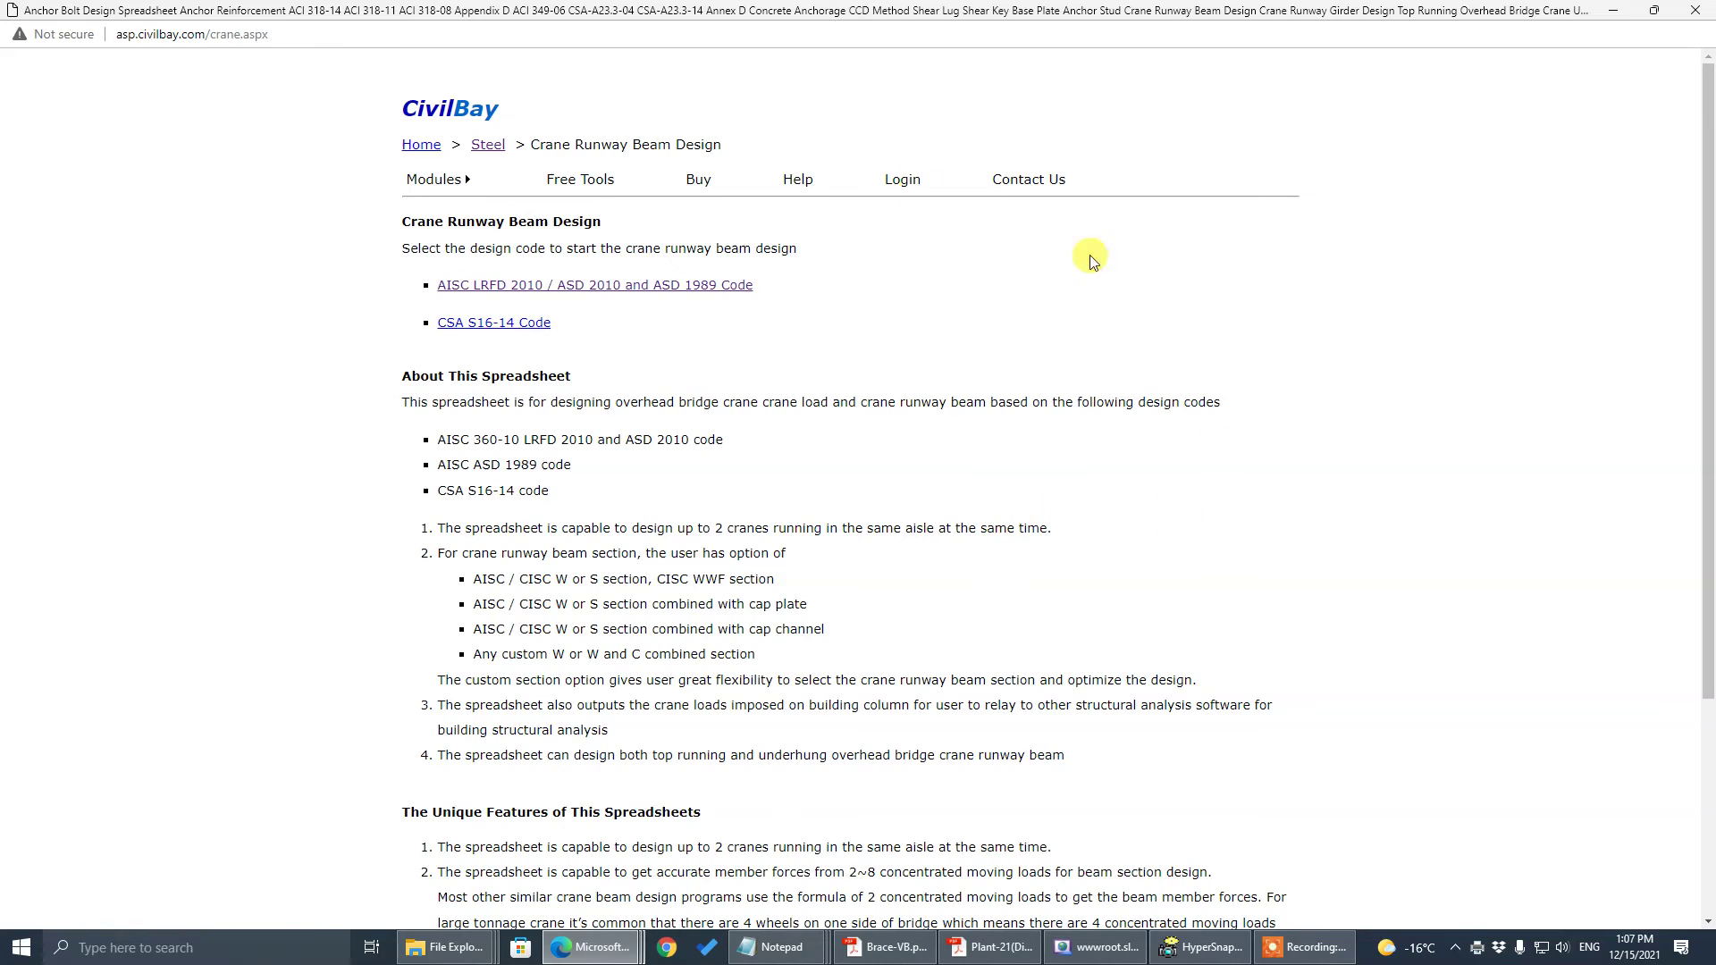
pyautogui.click(614, 795)
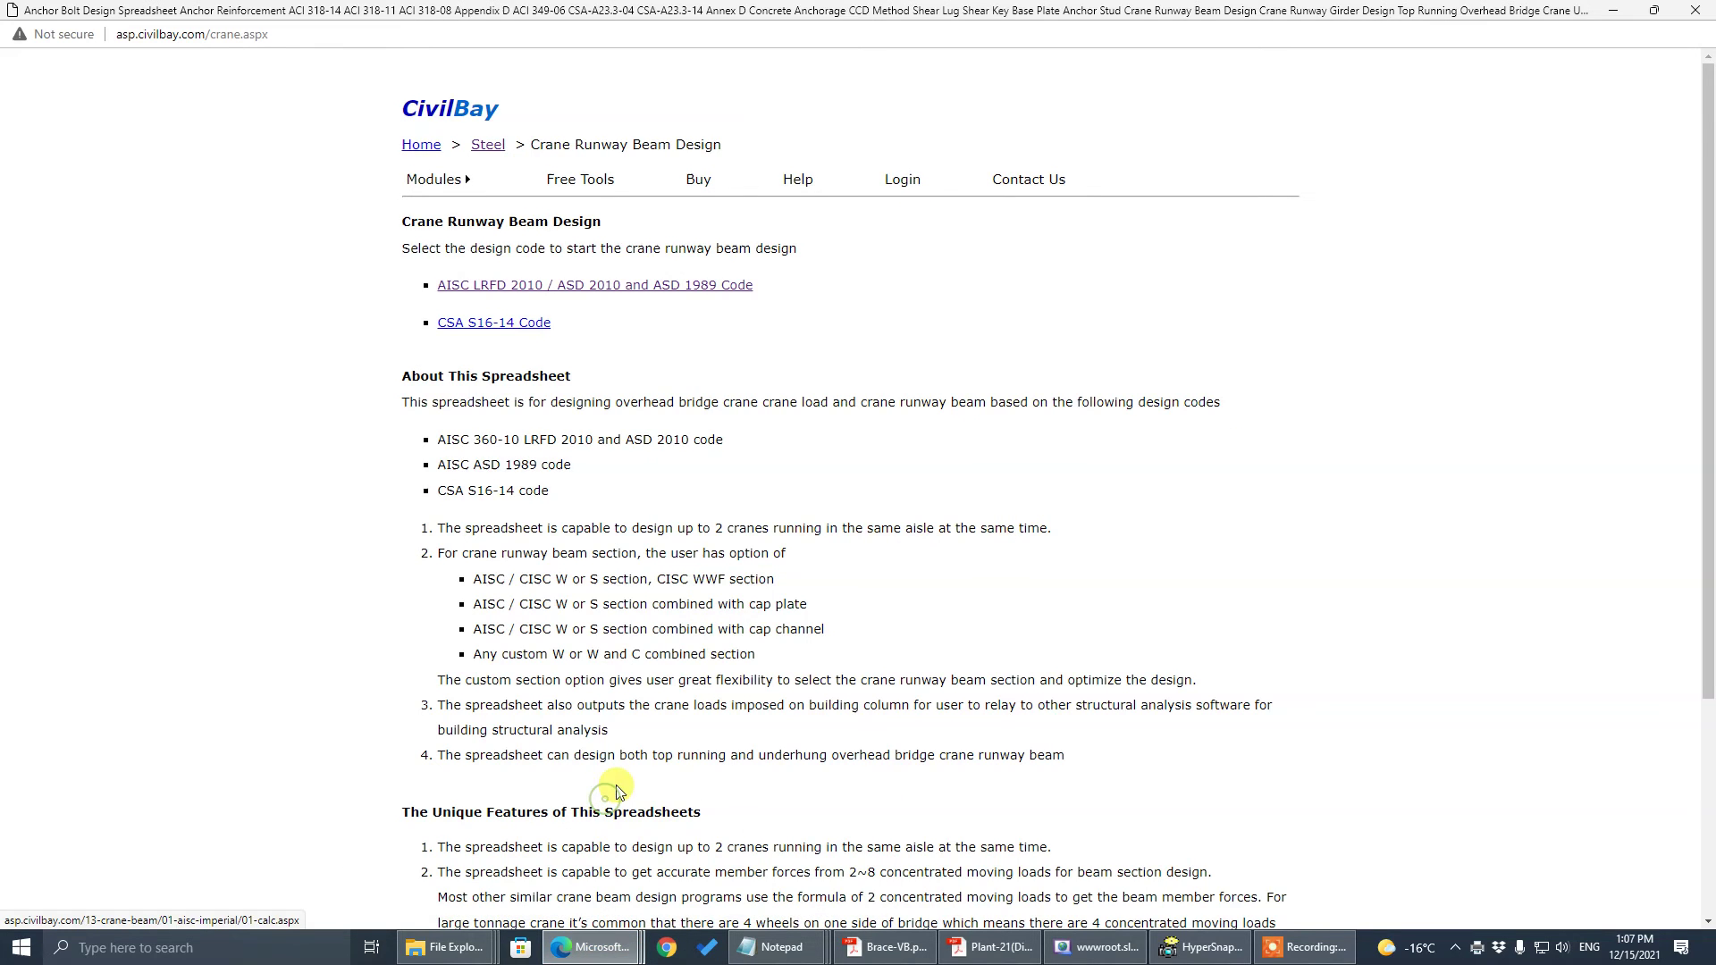
pyautogui.moveTo(561, 955)
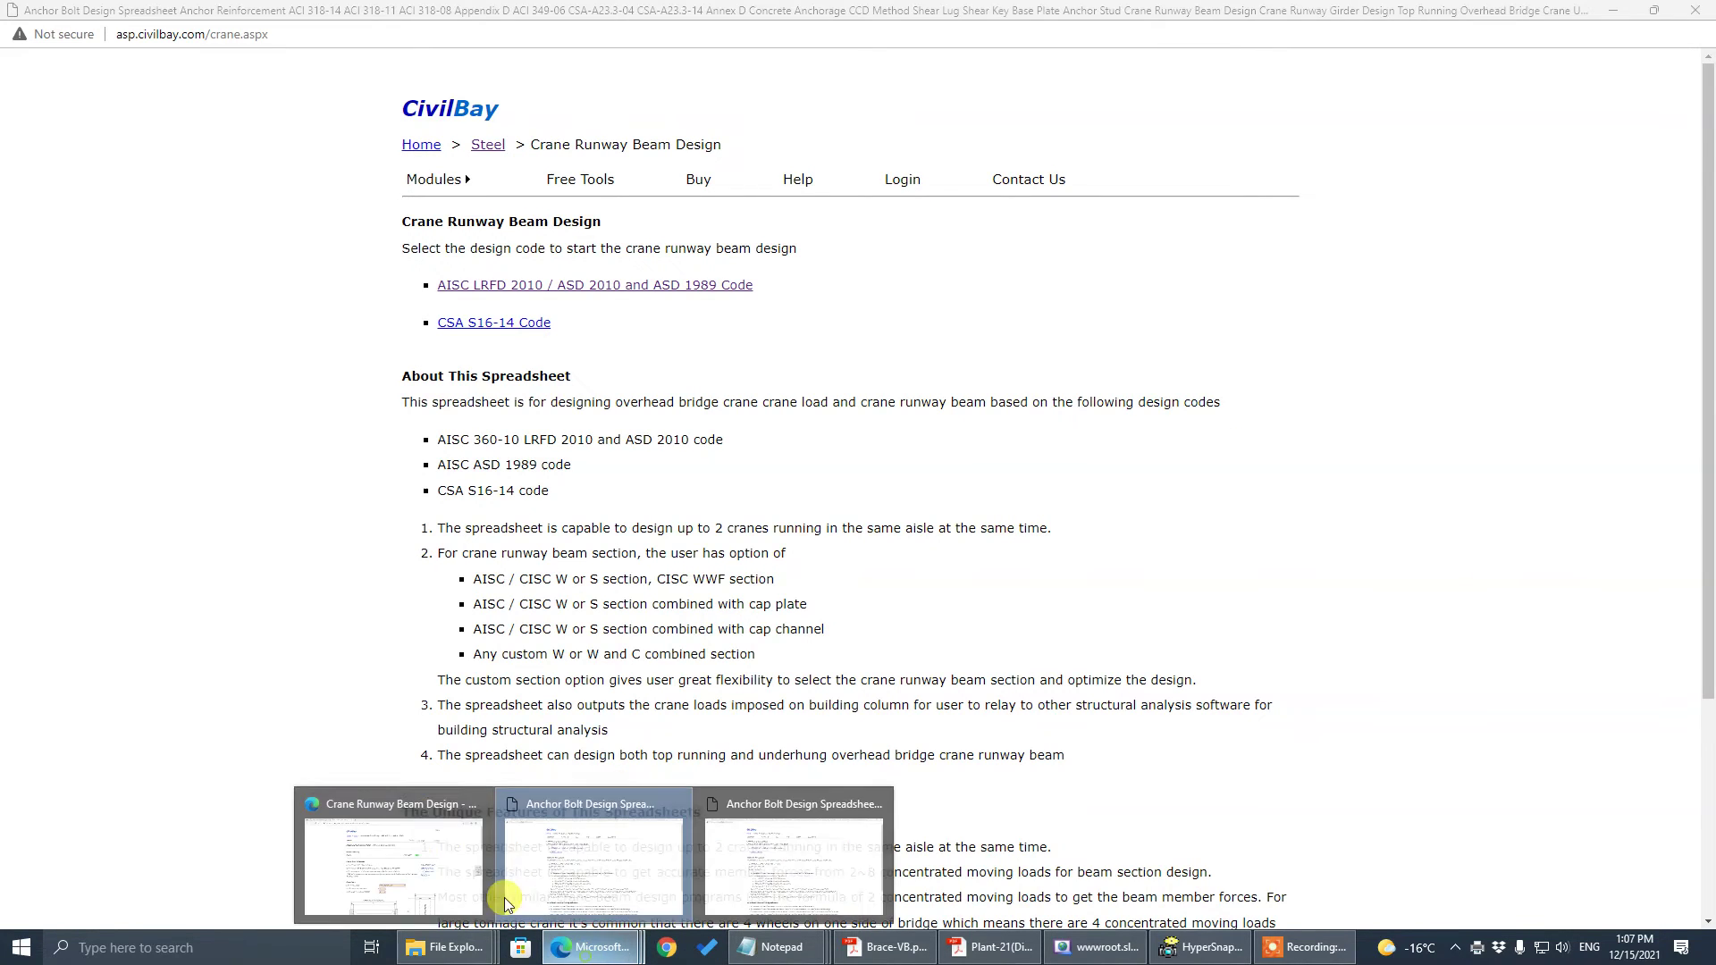
pyautogui.click(417, 799)
pyautogui.scroll(-20, 1403, 528)
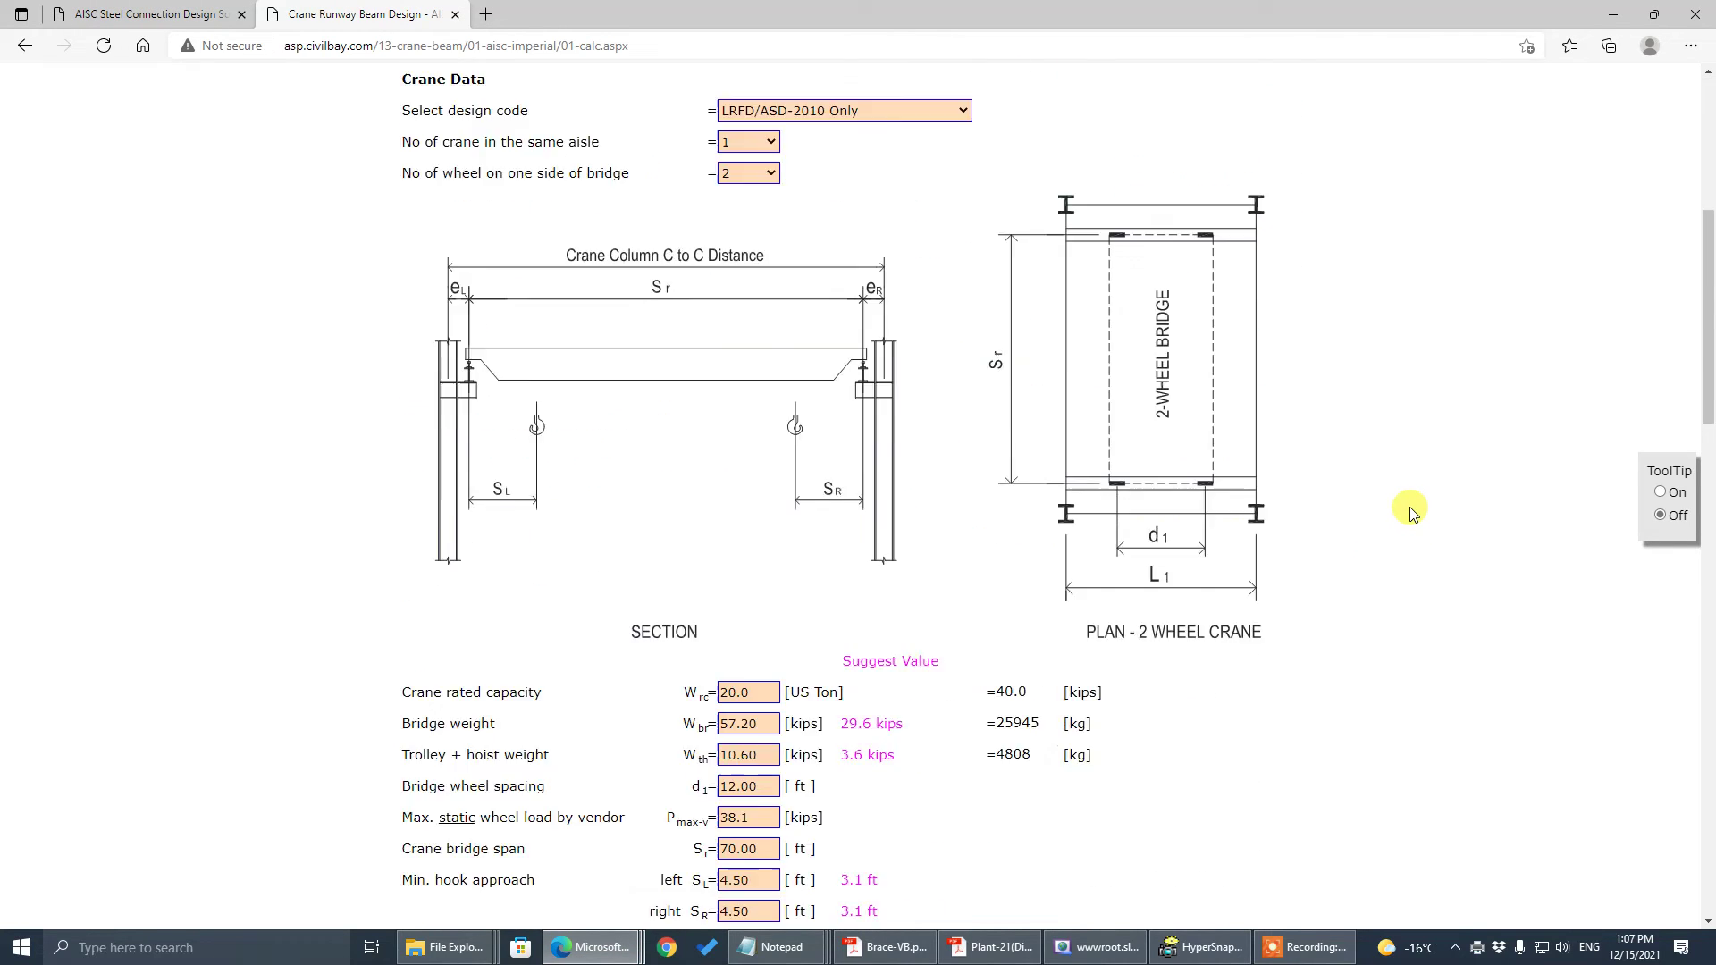
pyautogui.scroll(-6, 1410, 512)
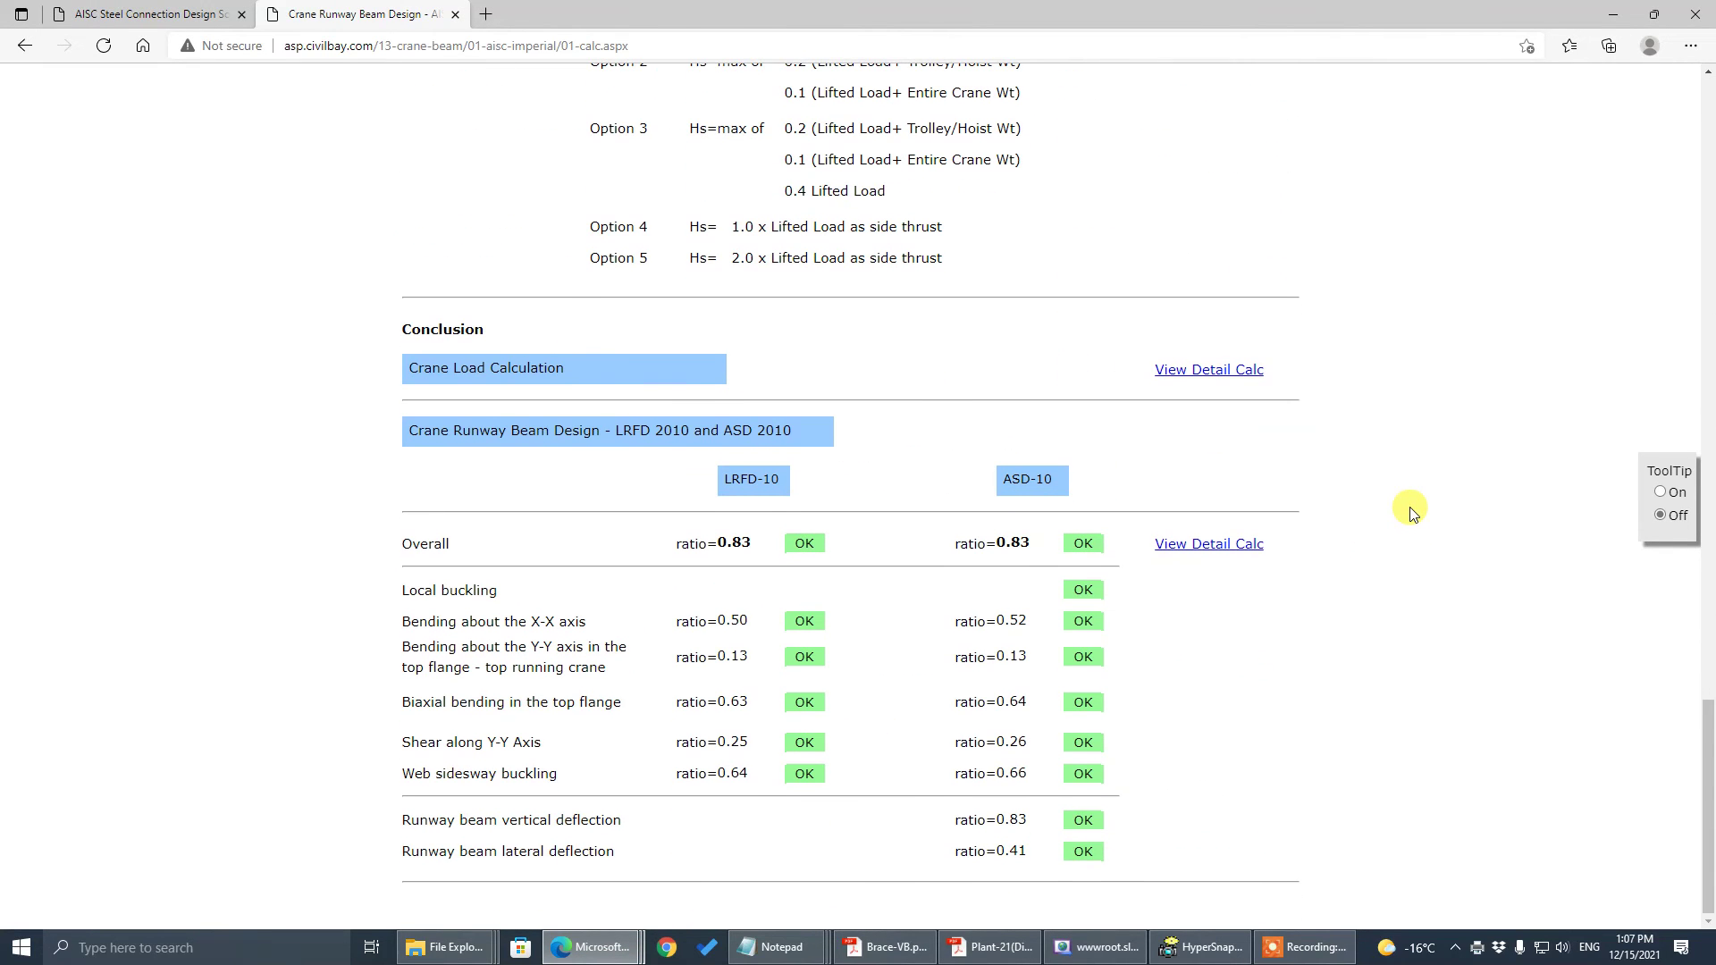
# - Open View Detail Calc for Crane Load Calculation and review its 38.10 kip max static wheel load
pyautogui.click(1219, 372)
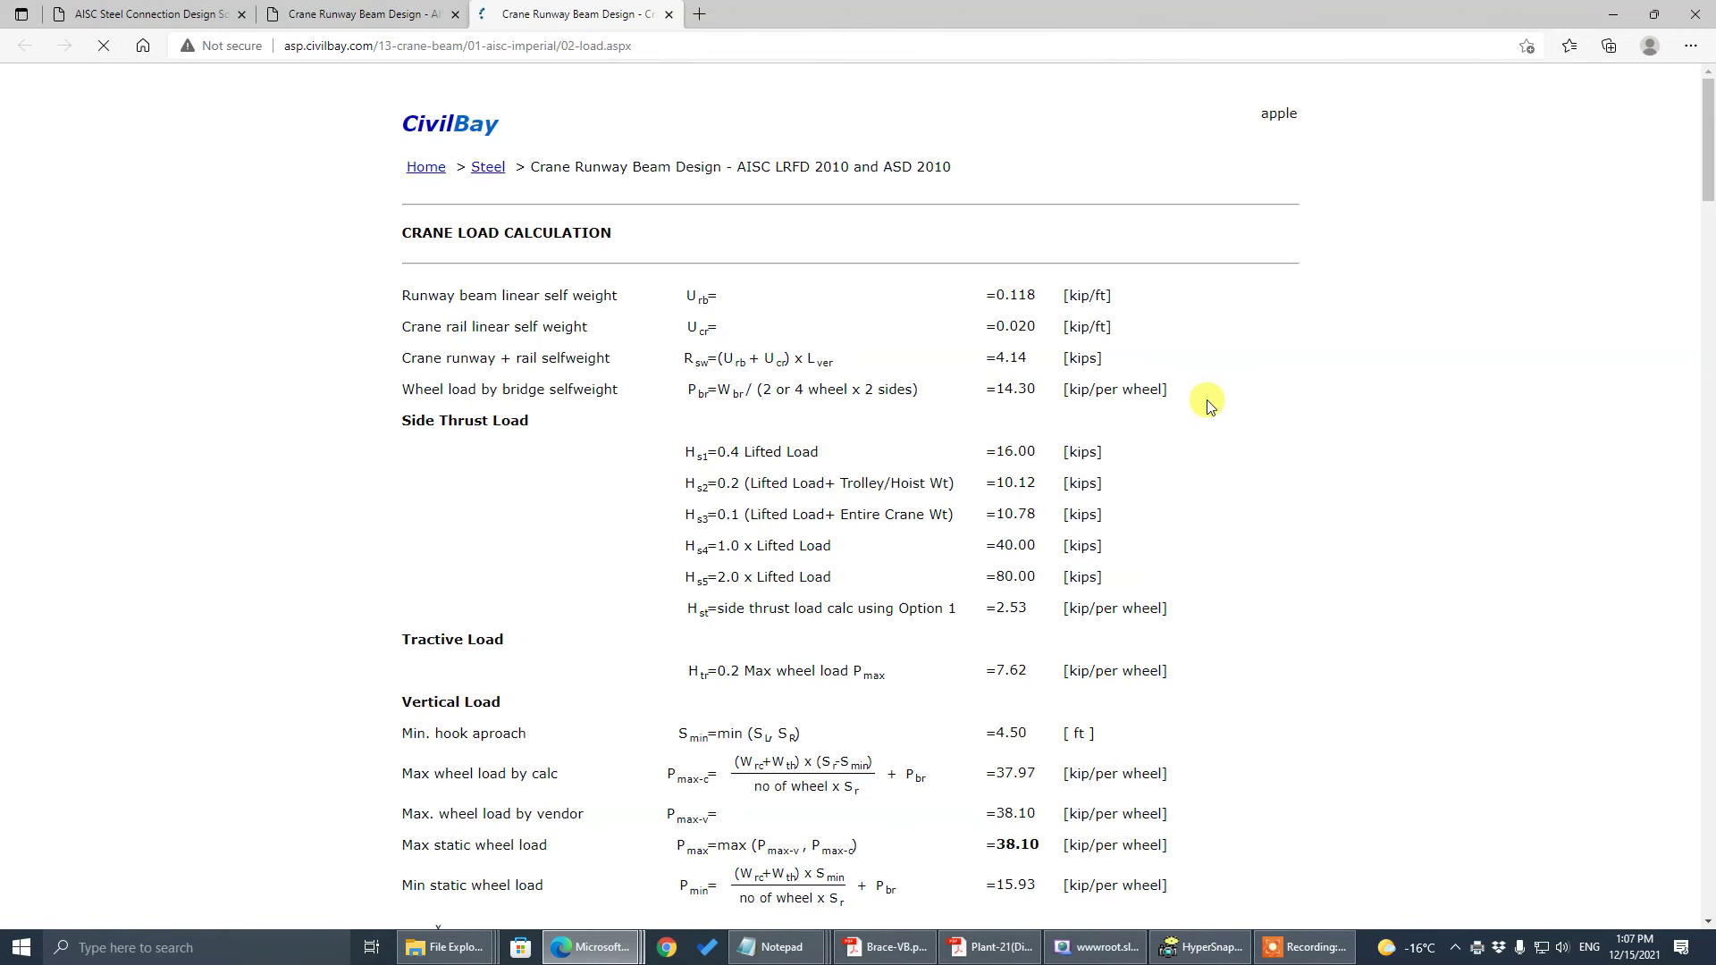
pyautogui.scroll(-10, 1300, 480)
pyautogui.scroll(-20, 1300, 479)
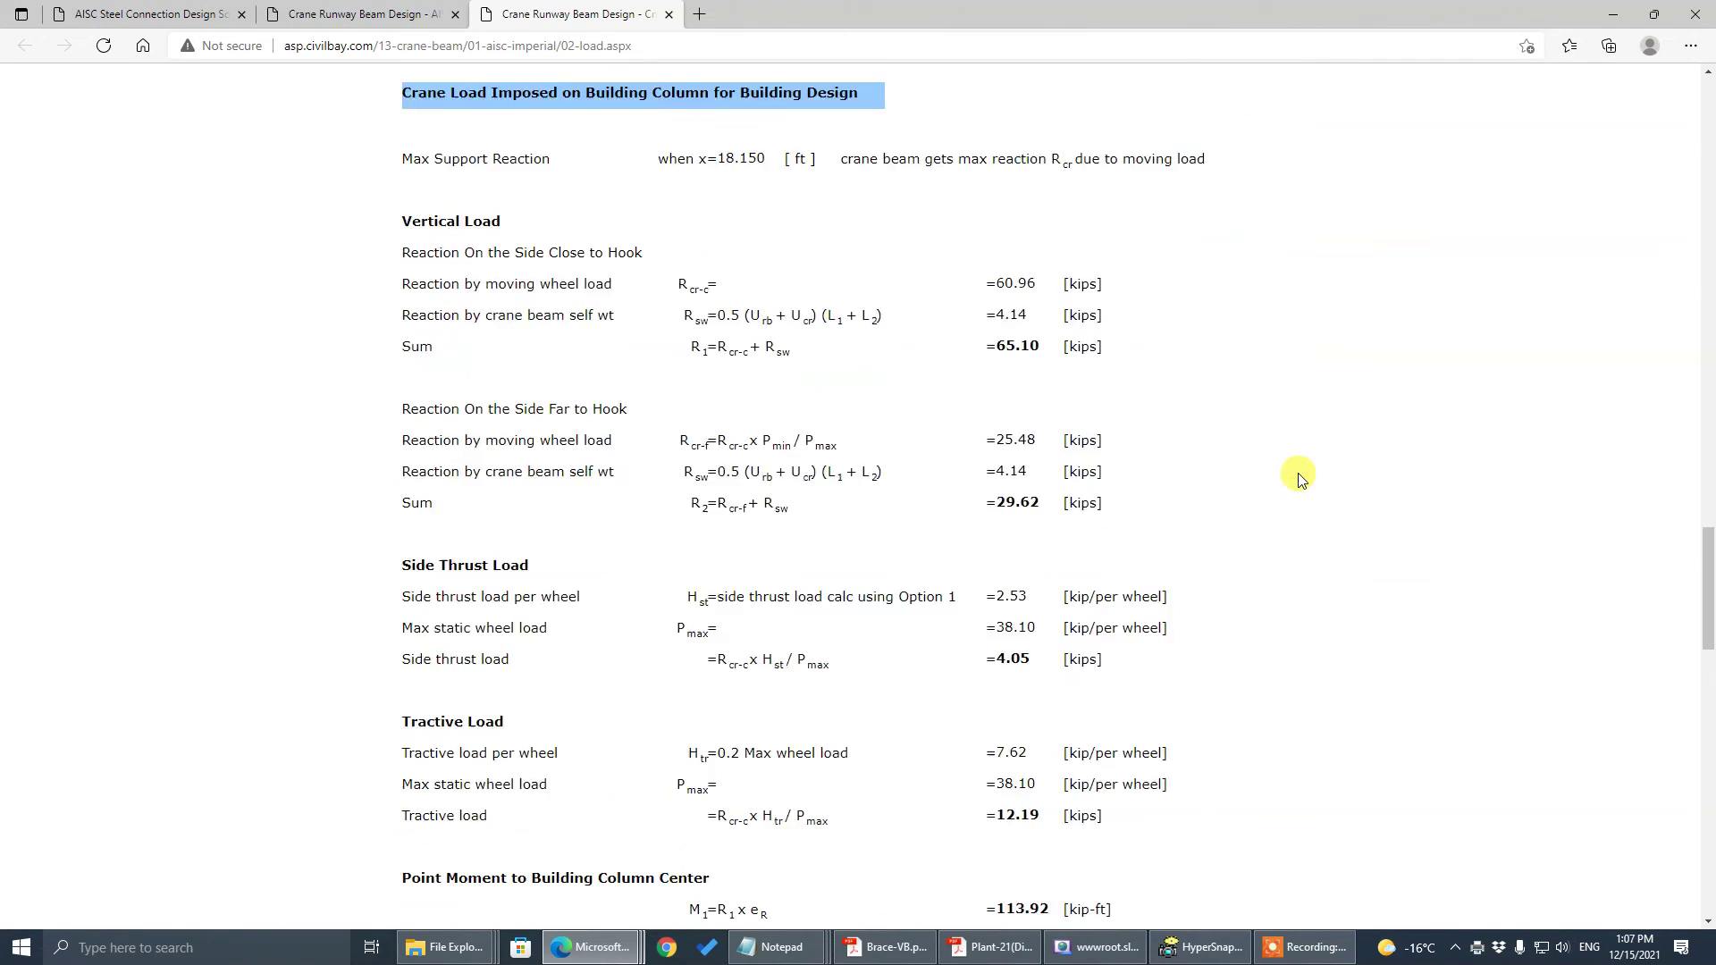
pyautogui.scroll(3, 547, 555)
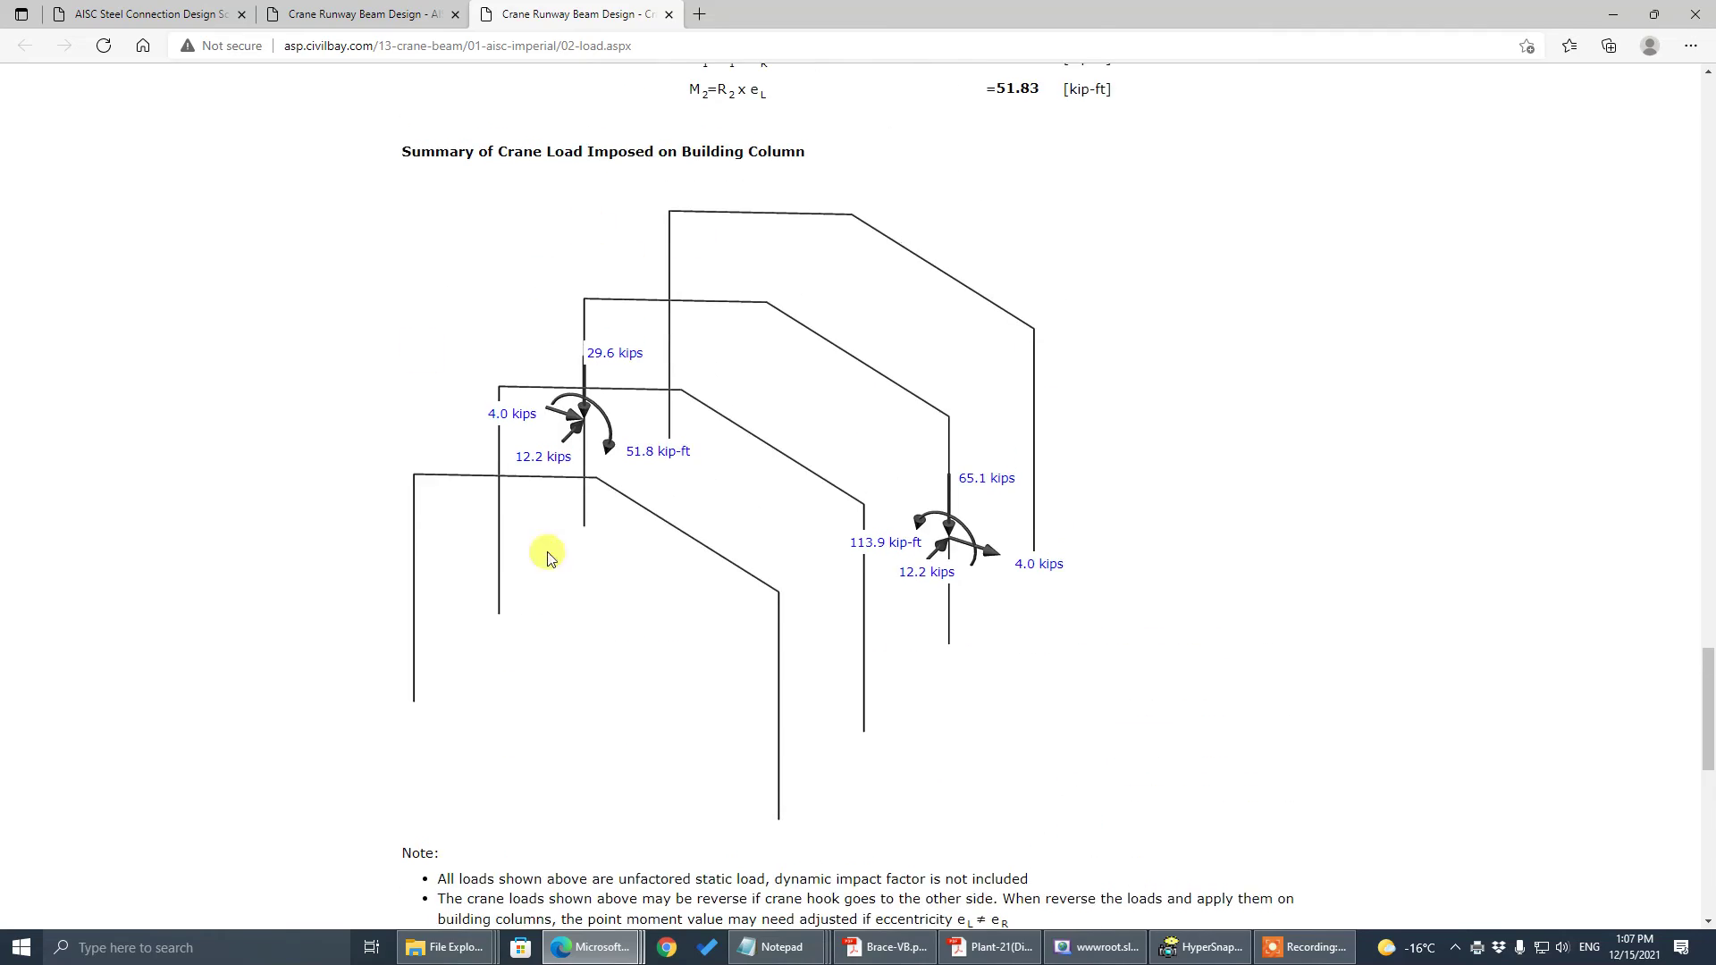
pyautogui.scroll(-11, 547, 555)
pyautogui.scroll(20, 887, 585)
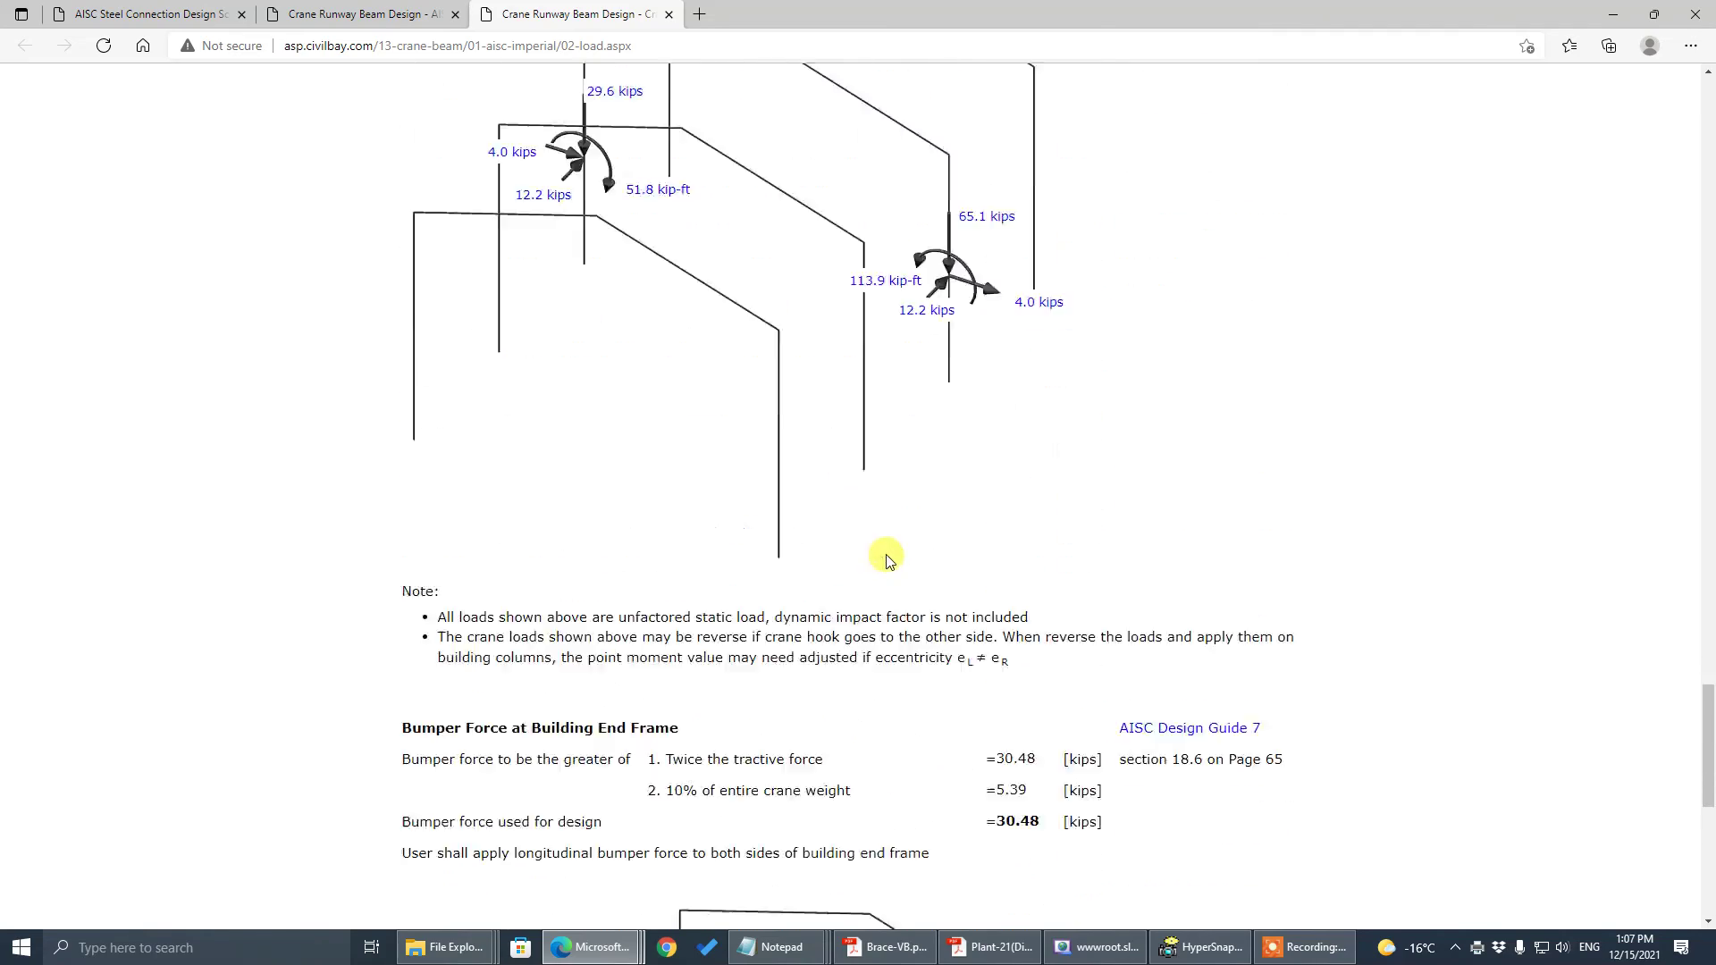
pyautogui.scroll(8, 898, 530)
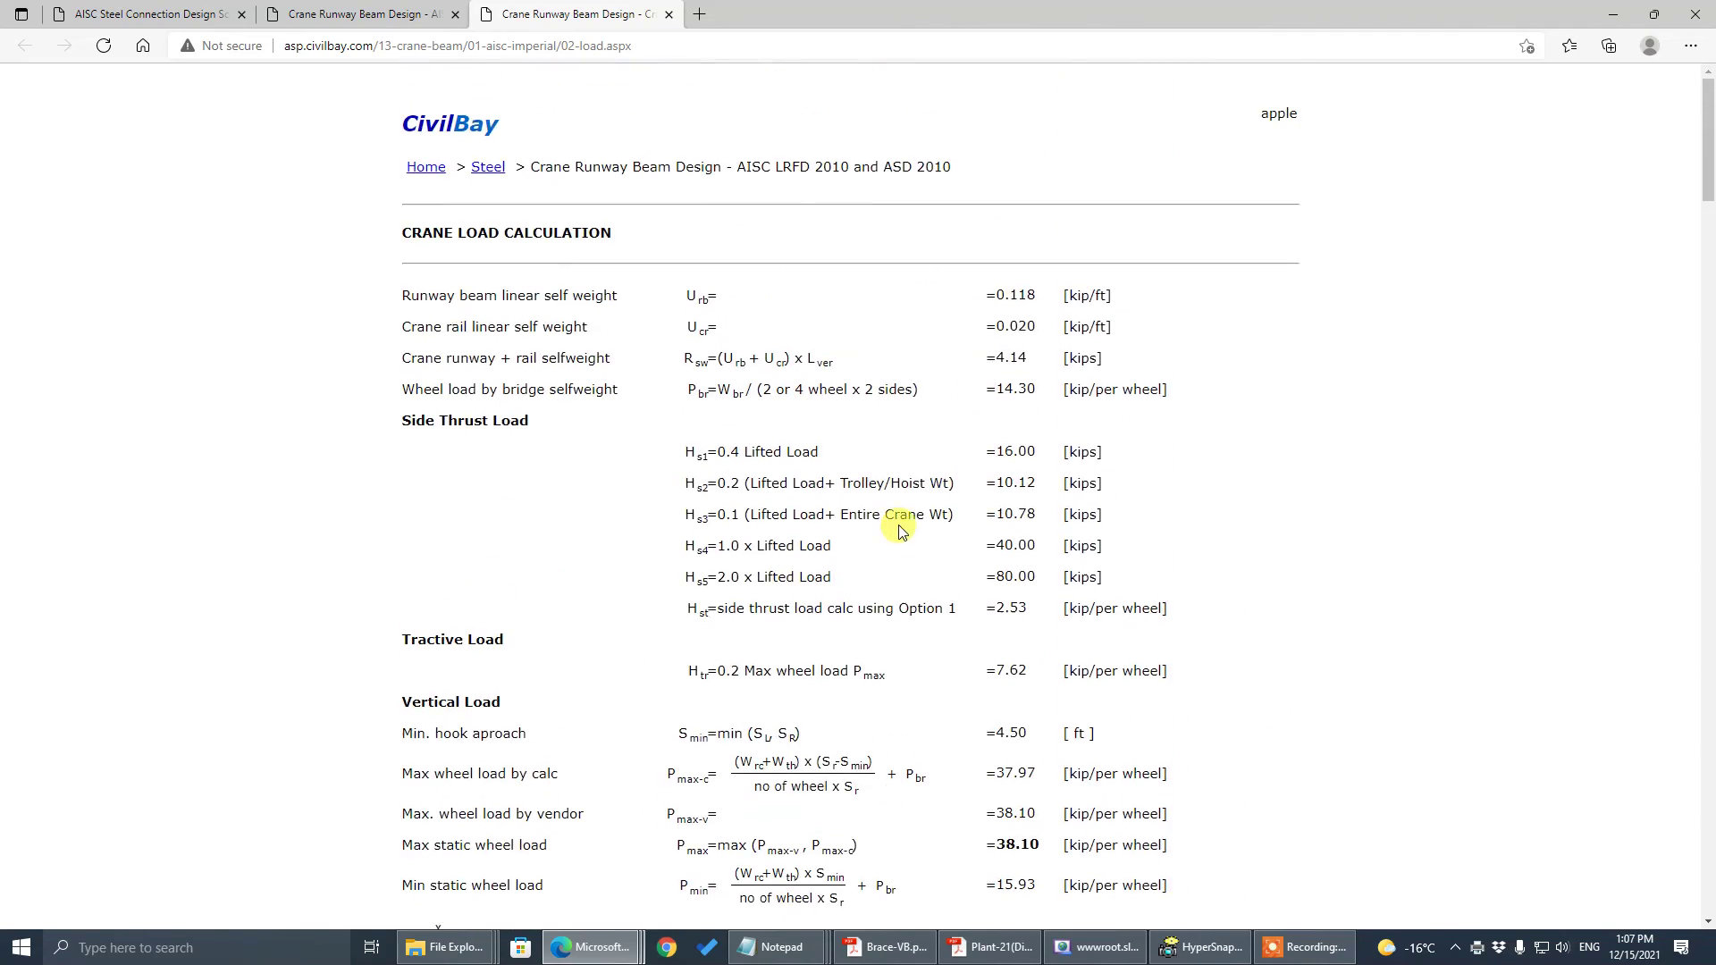
# - Print the 5-page Crane Load Calculation to PDF and save it as 'My 2nd print' in Downloads
pyautogui.click(1689, 46)
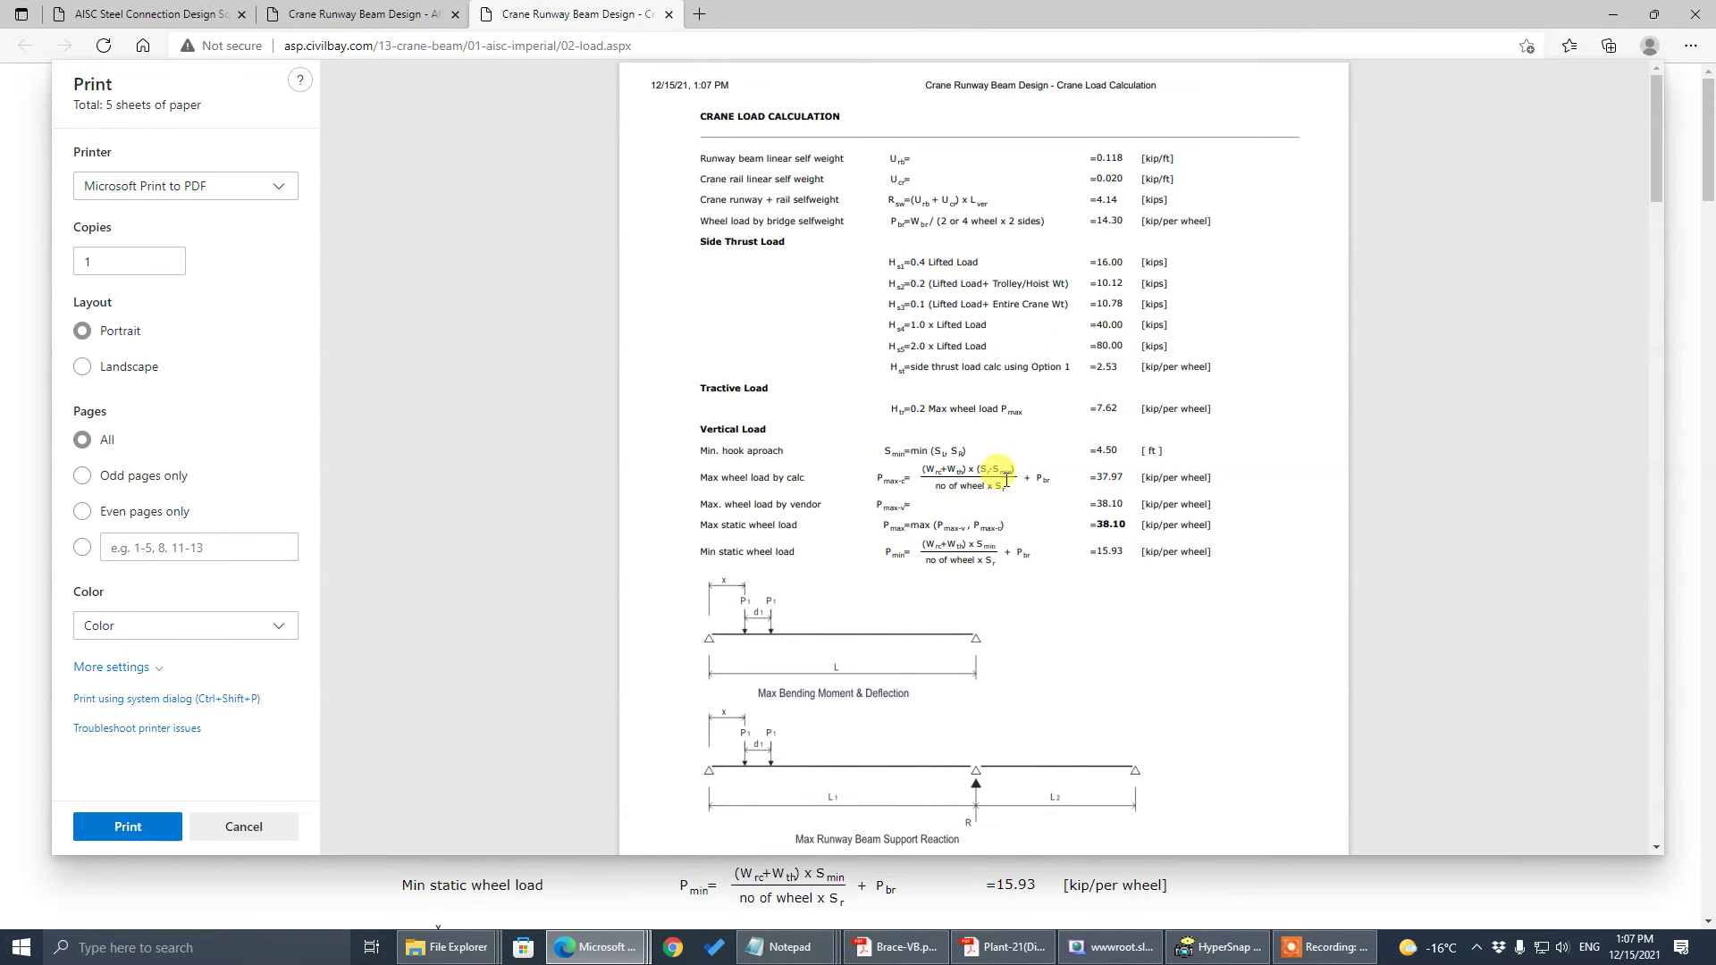
pyautogui.scroll(-20, 996, 479)
pyautogui.scroll(-5, 1006, 480)
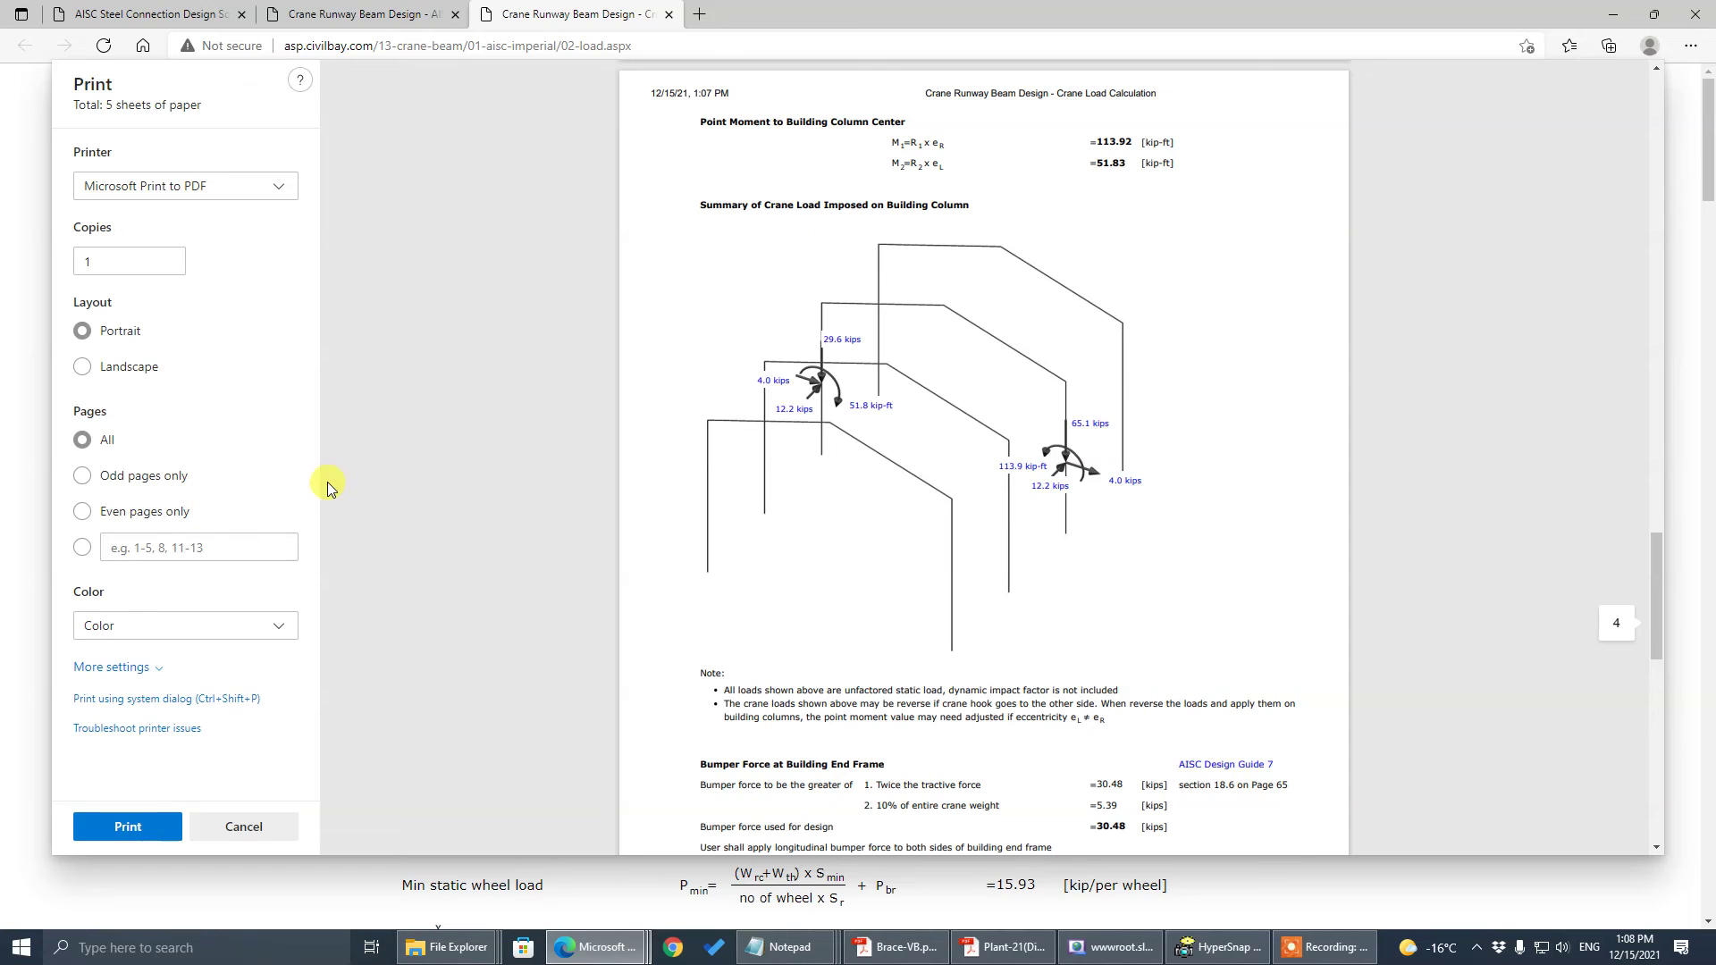
pyautogui.click(111, 667)
pyautogui.scroll(-5, 130, 661)
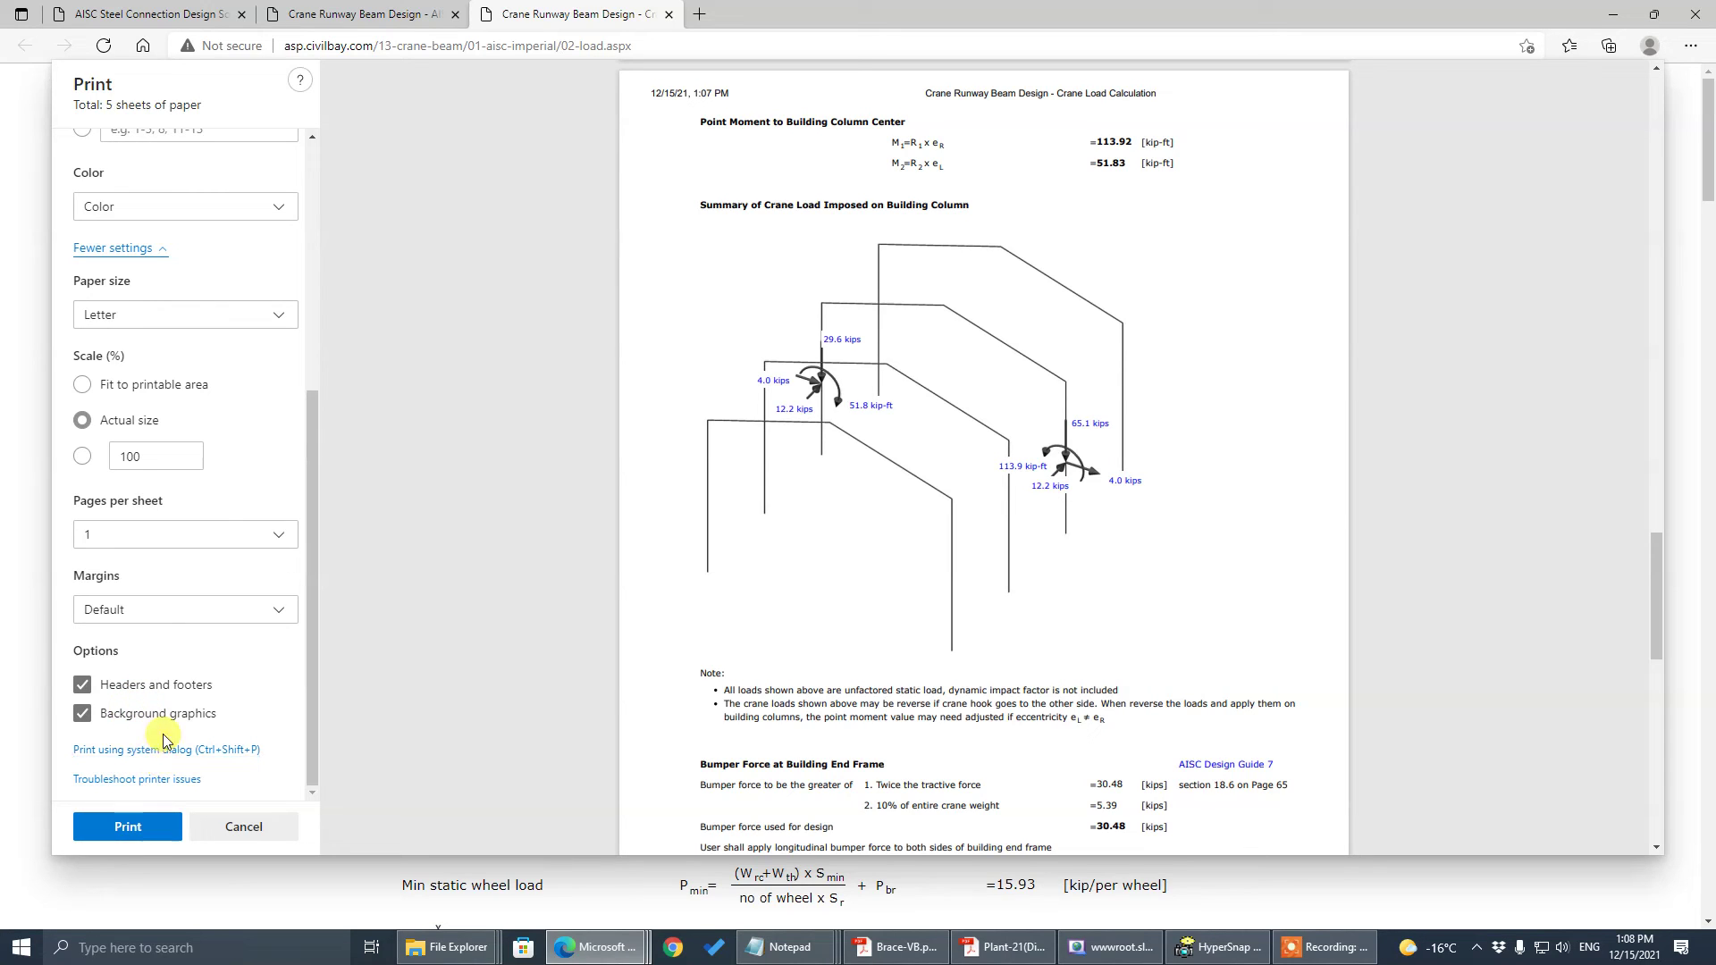
pyautogui.click(129, 249)
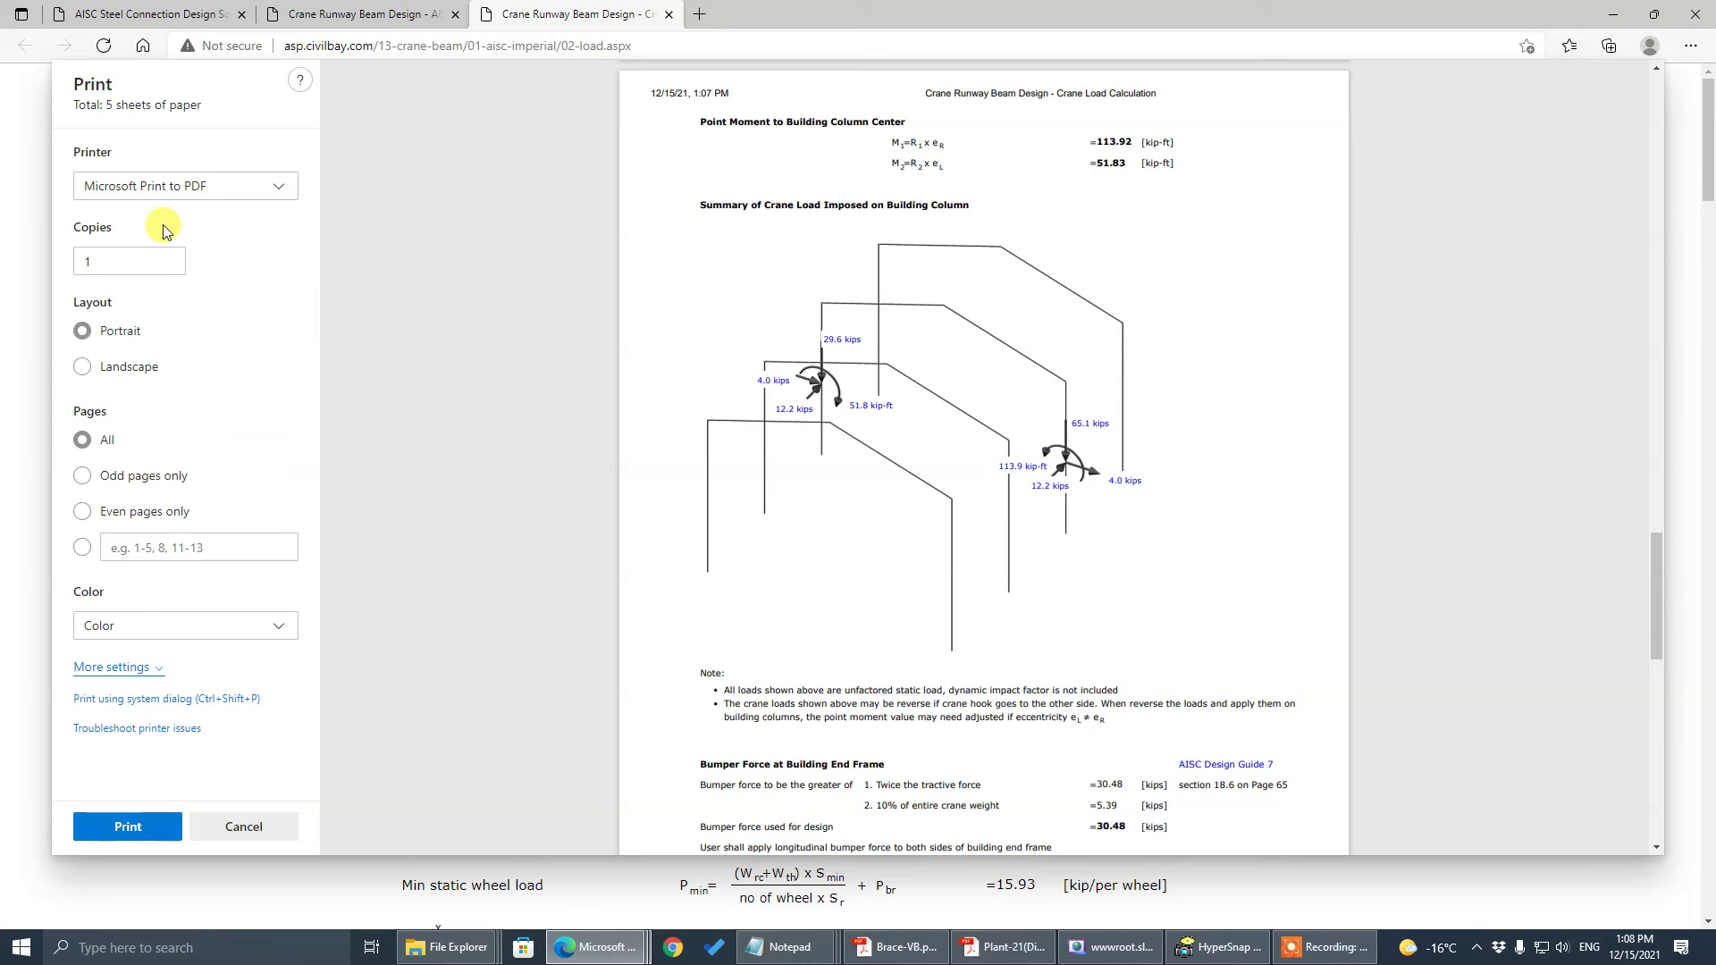
pyautogui.click(163, 811)
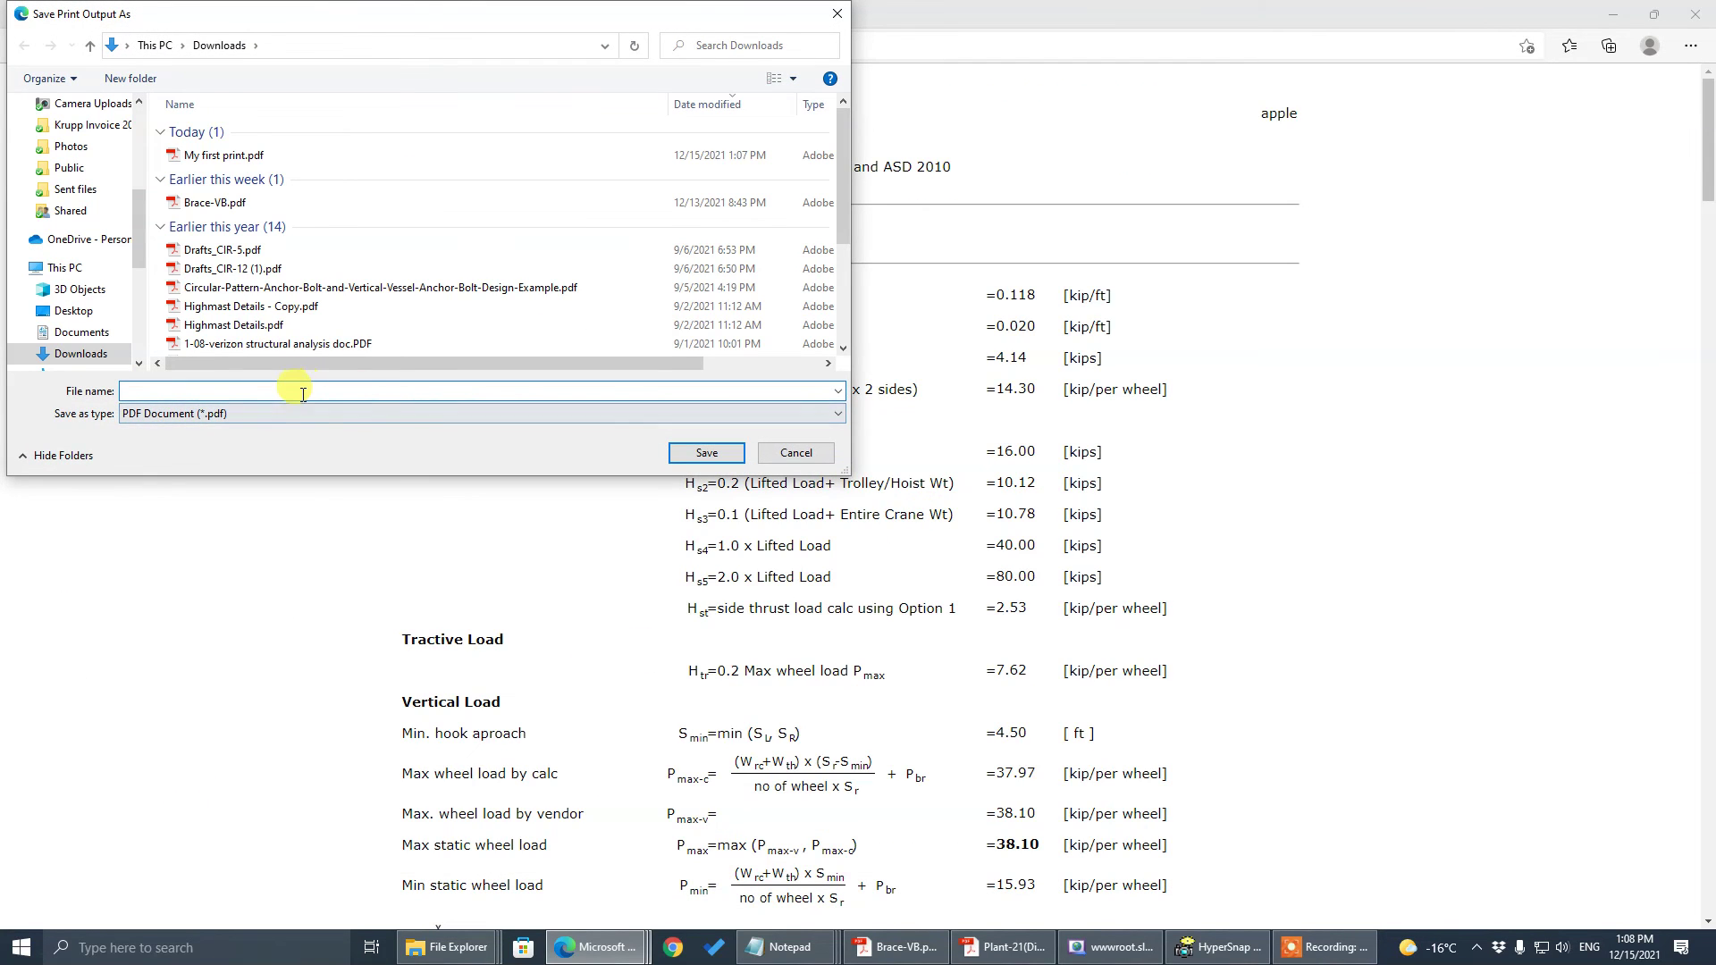
pyautogui.write('My ')
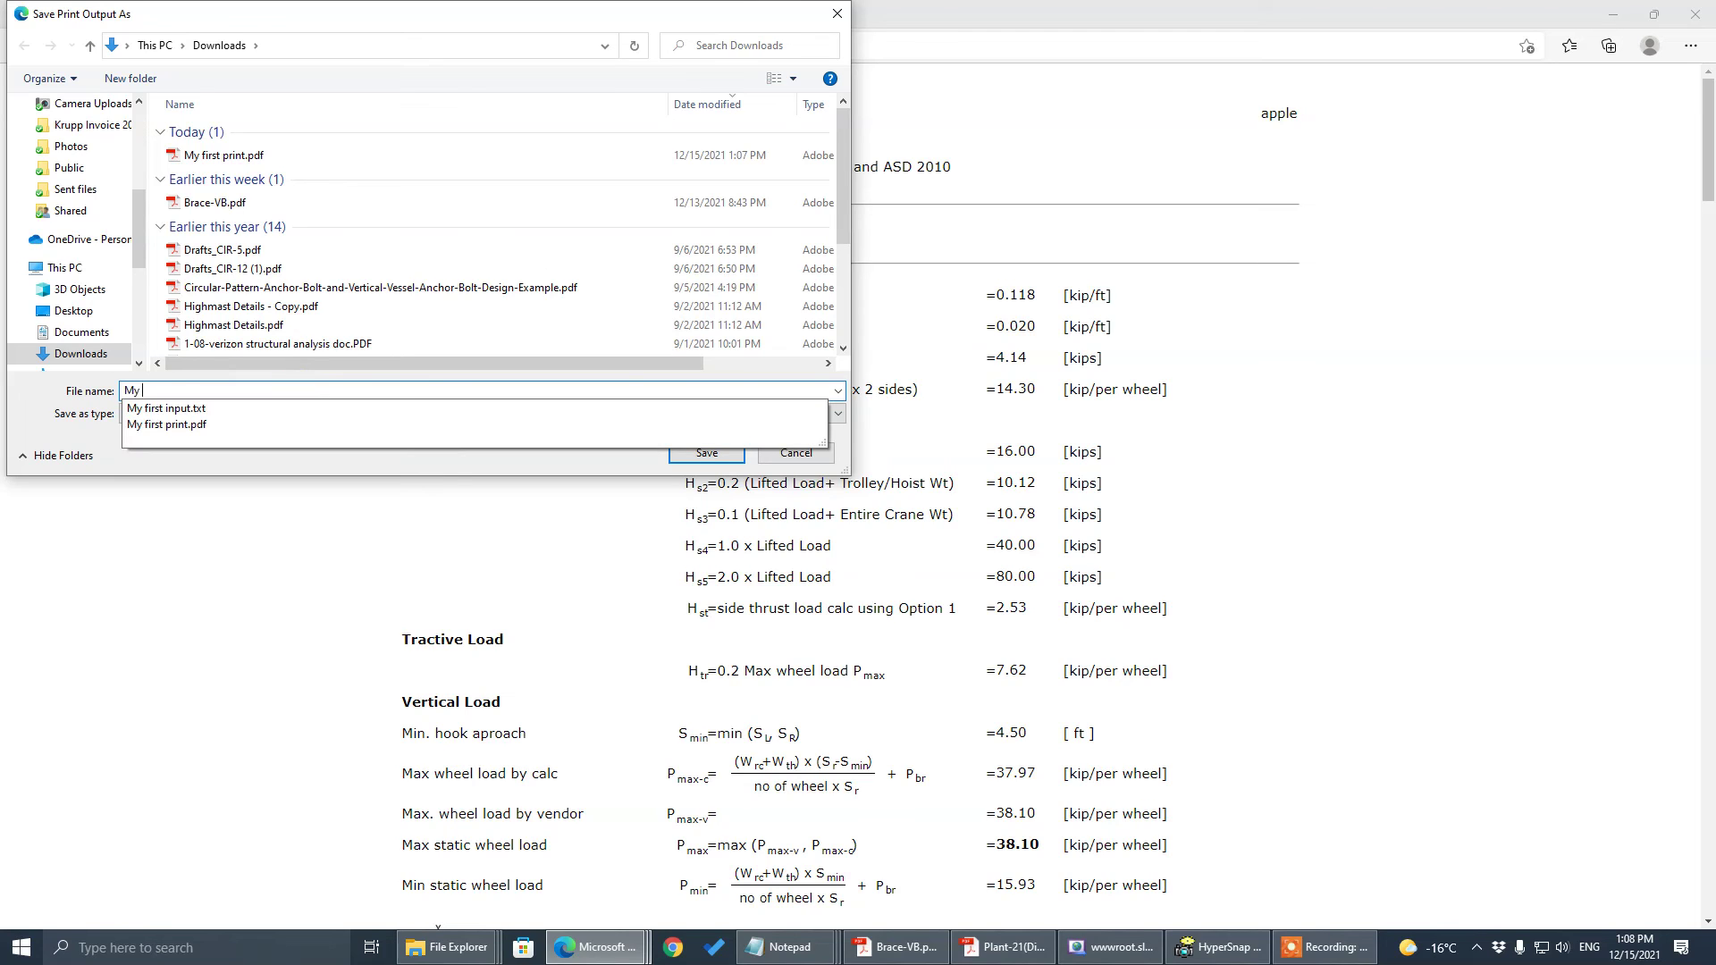
pyautogui.write('2nd print')
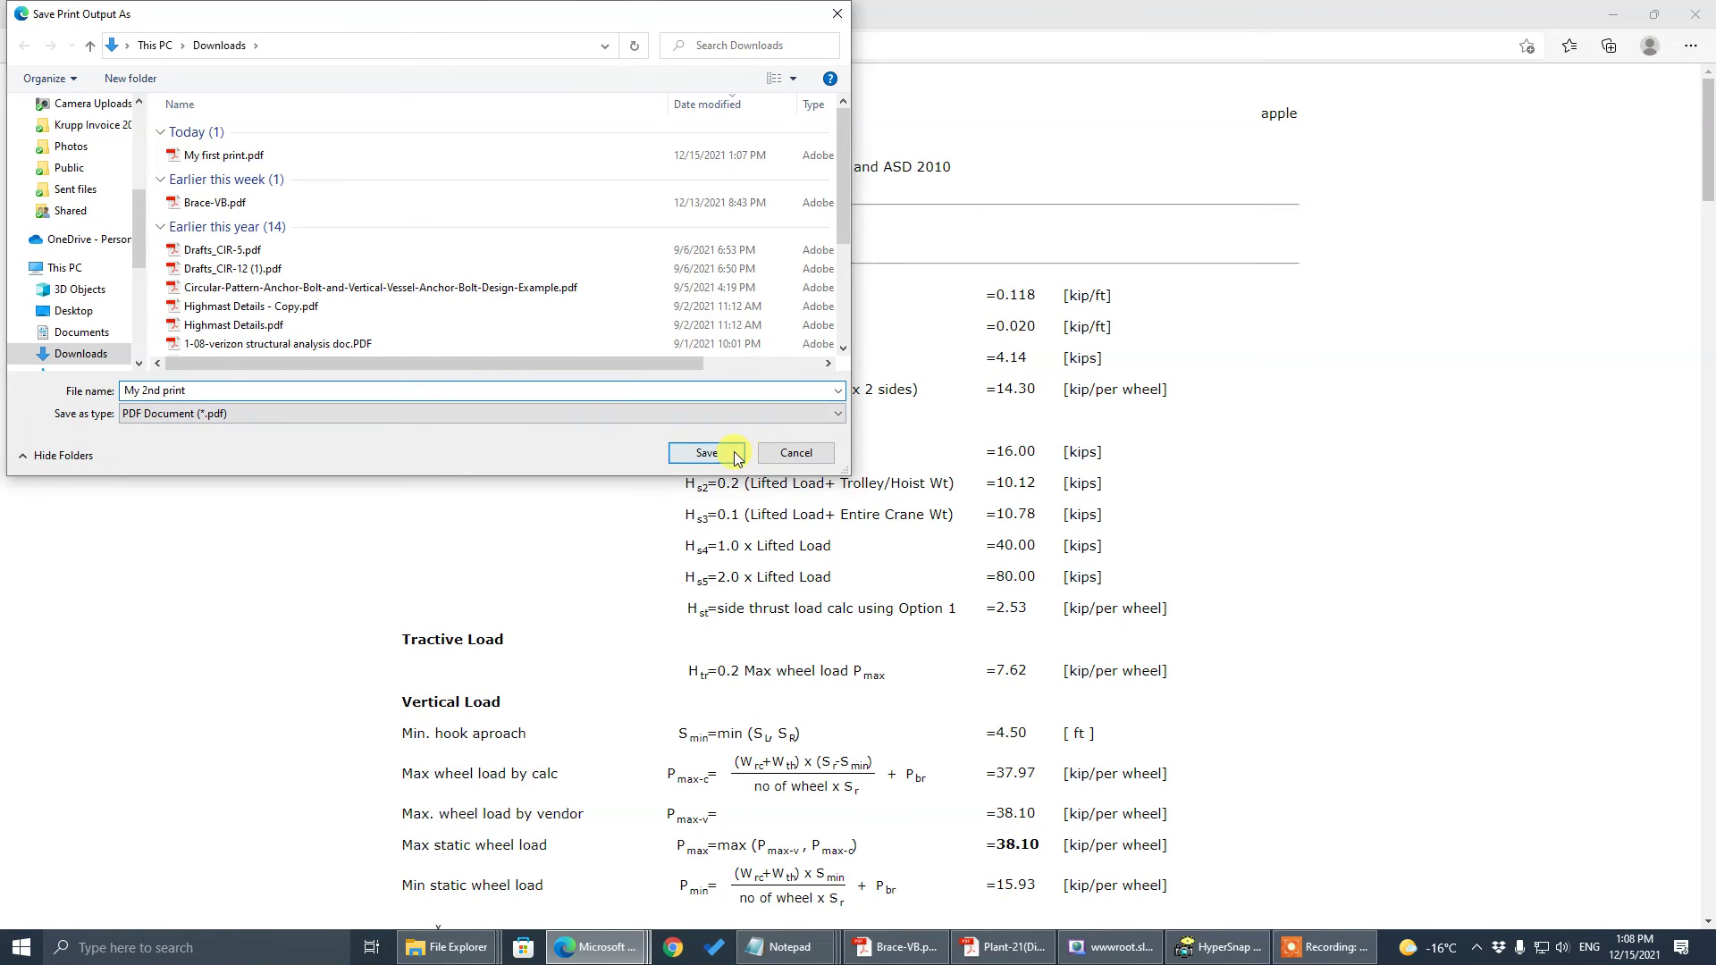
pyautogui.click(737, 458)
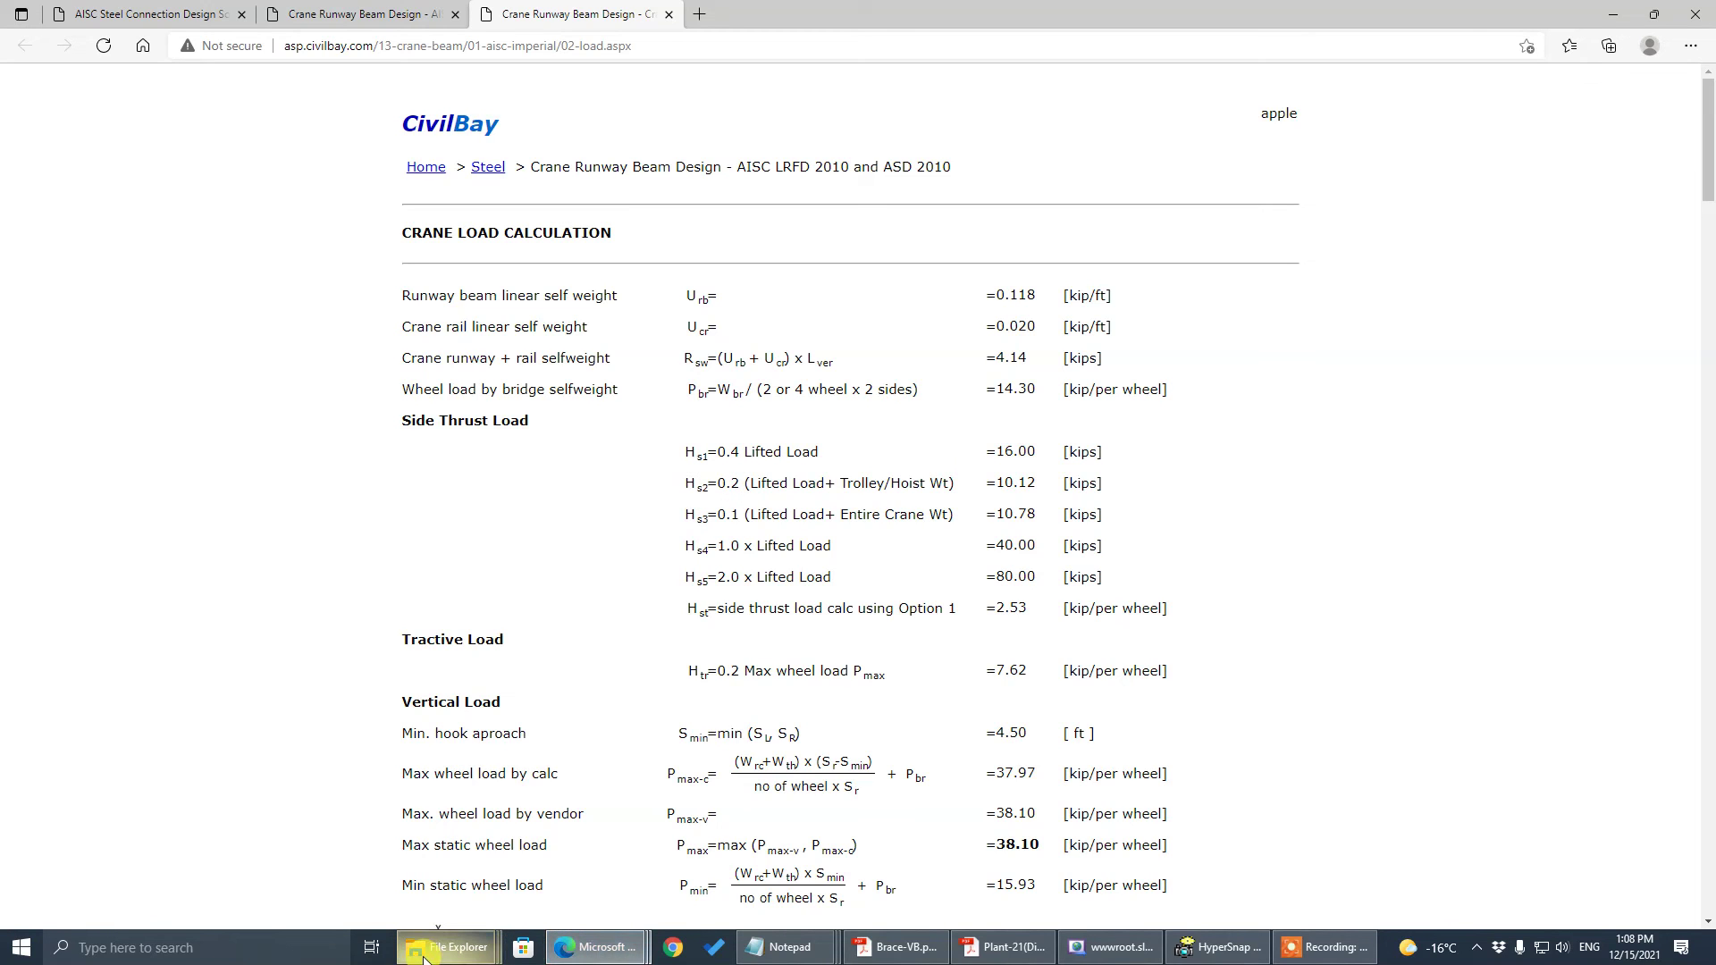
# - Open My 2nd print.pdf from Downloads in Acrobat and browse it at 75% zoom
pyautogui.moveTo(423, 957)
pyautogui.click(287, 804)
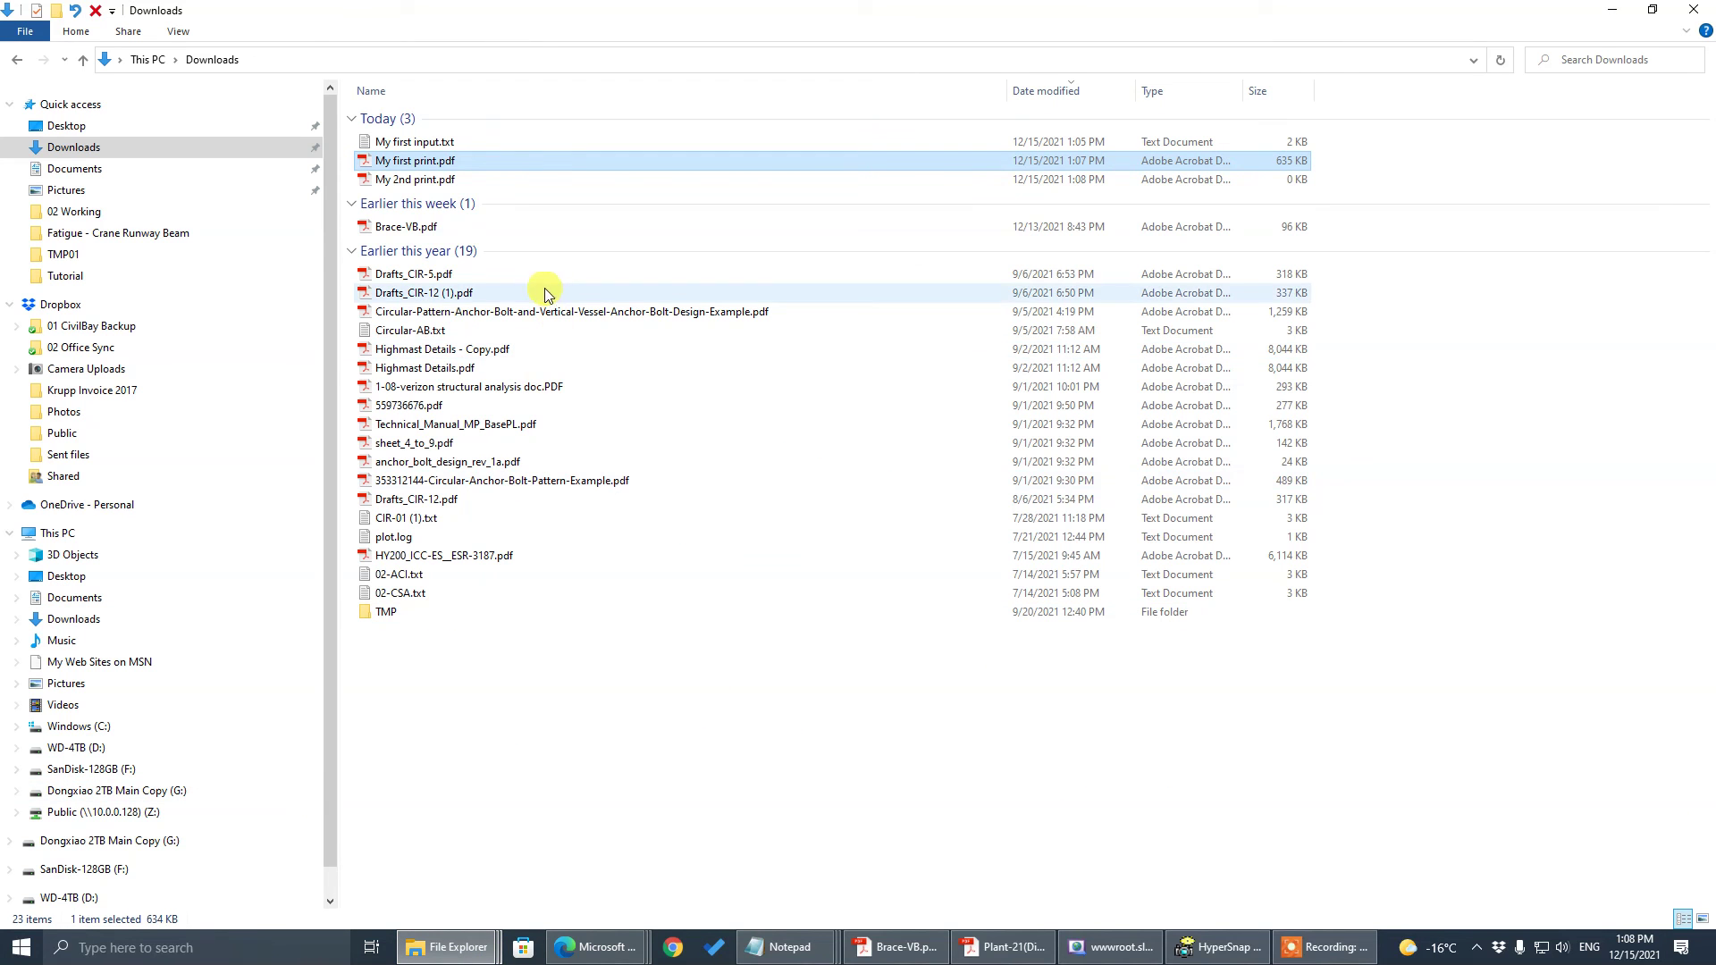
pyautogui.doubleClick(436, 180)
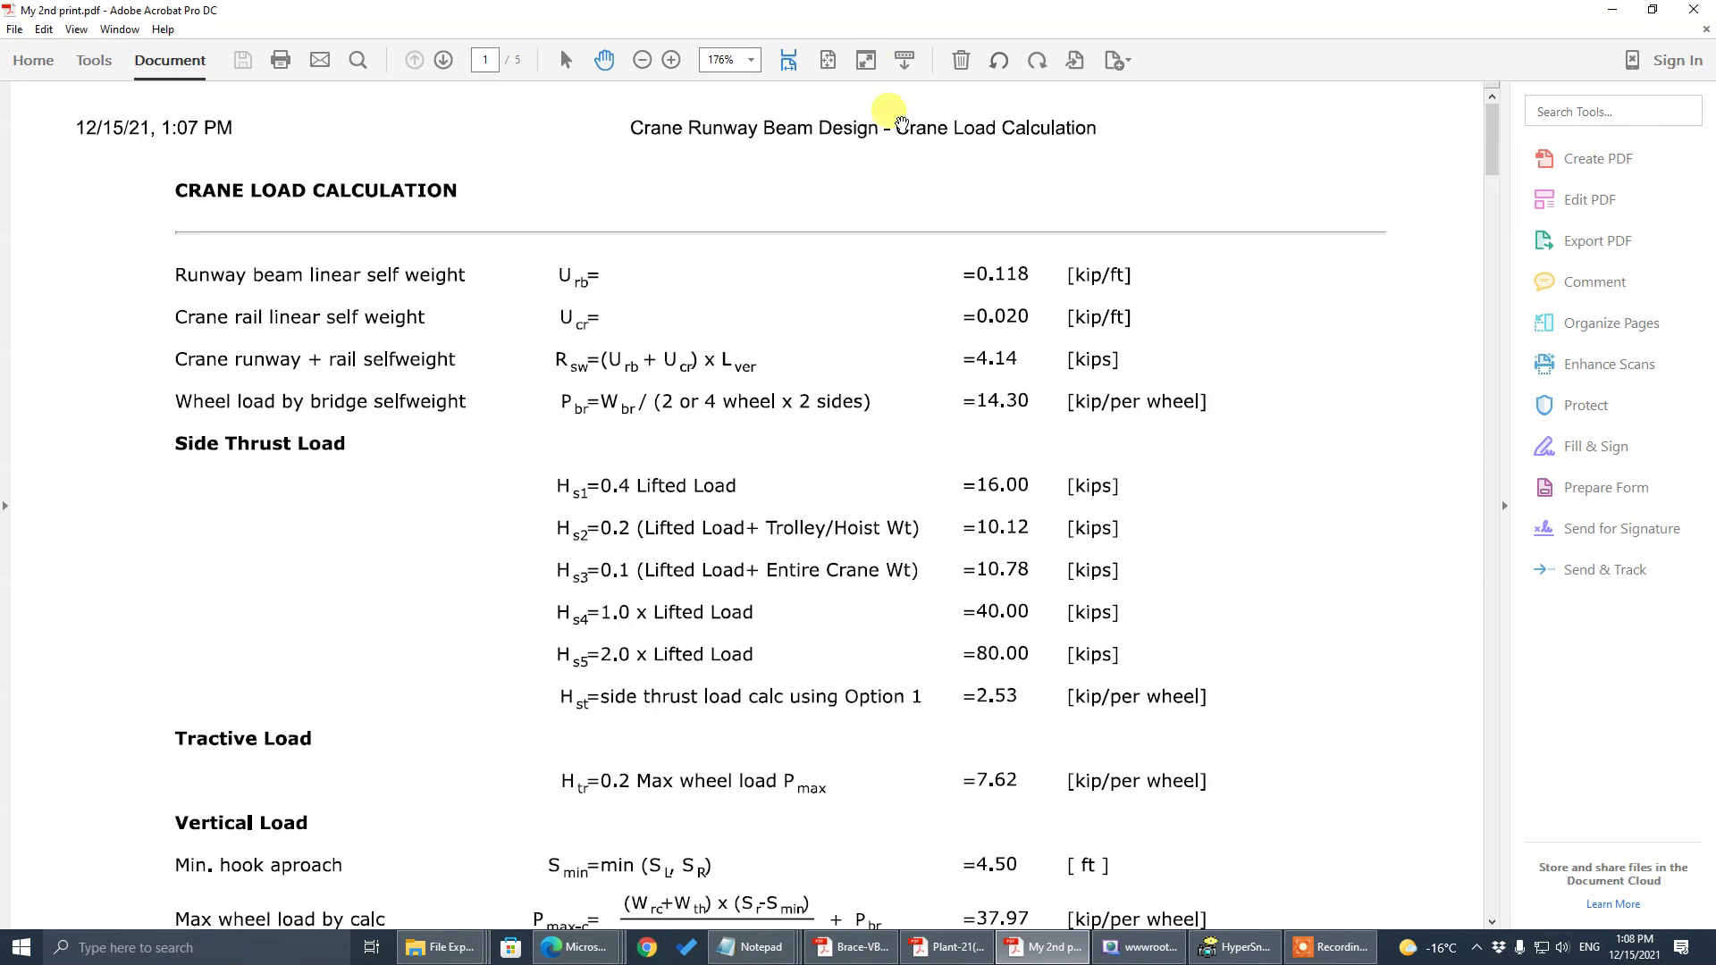
pyautogui.click(1502, 505)
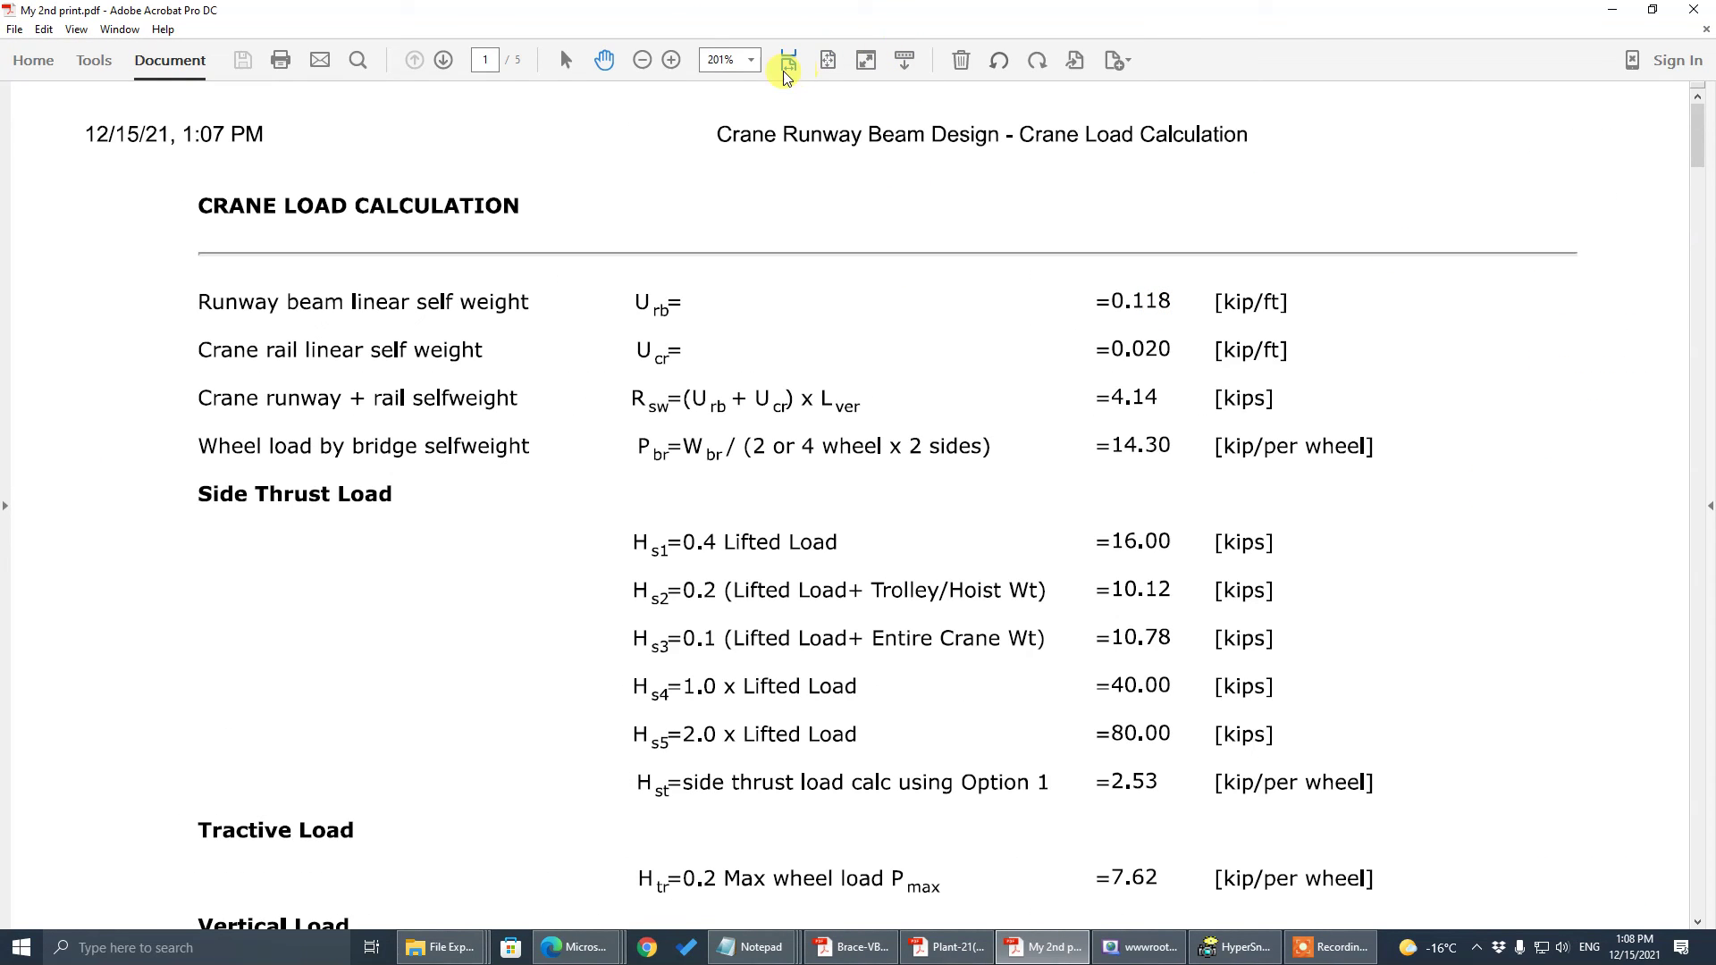
pyautogui.click(750, 60)
pyautogui.click(809, 168)
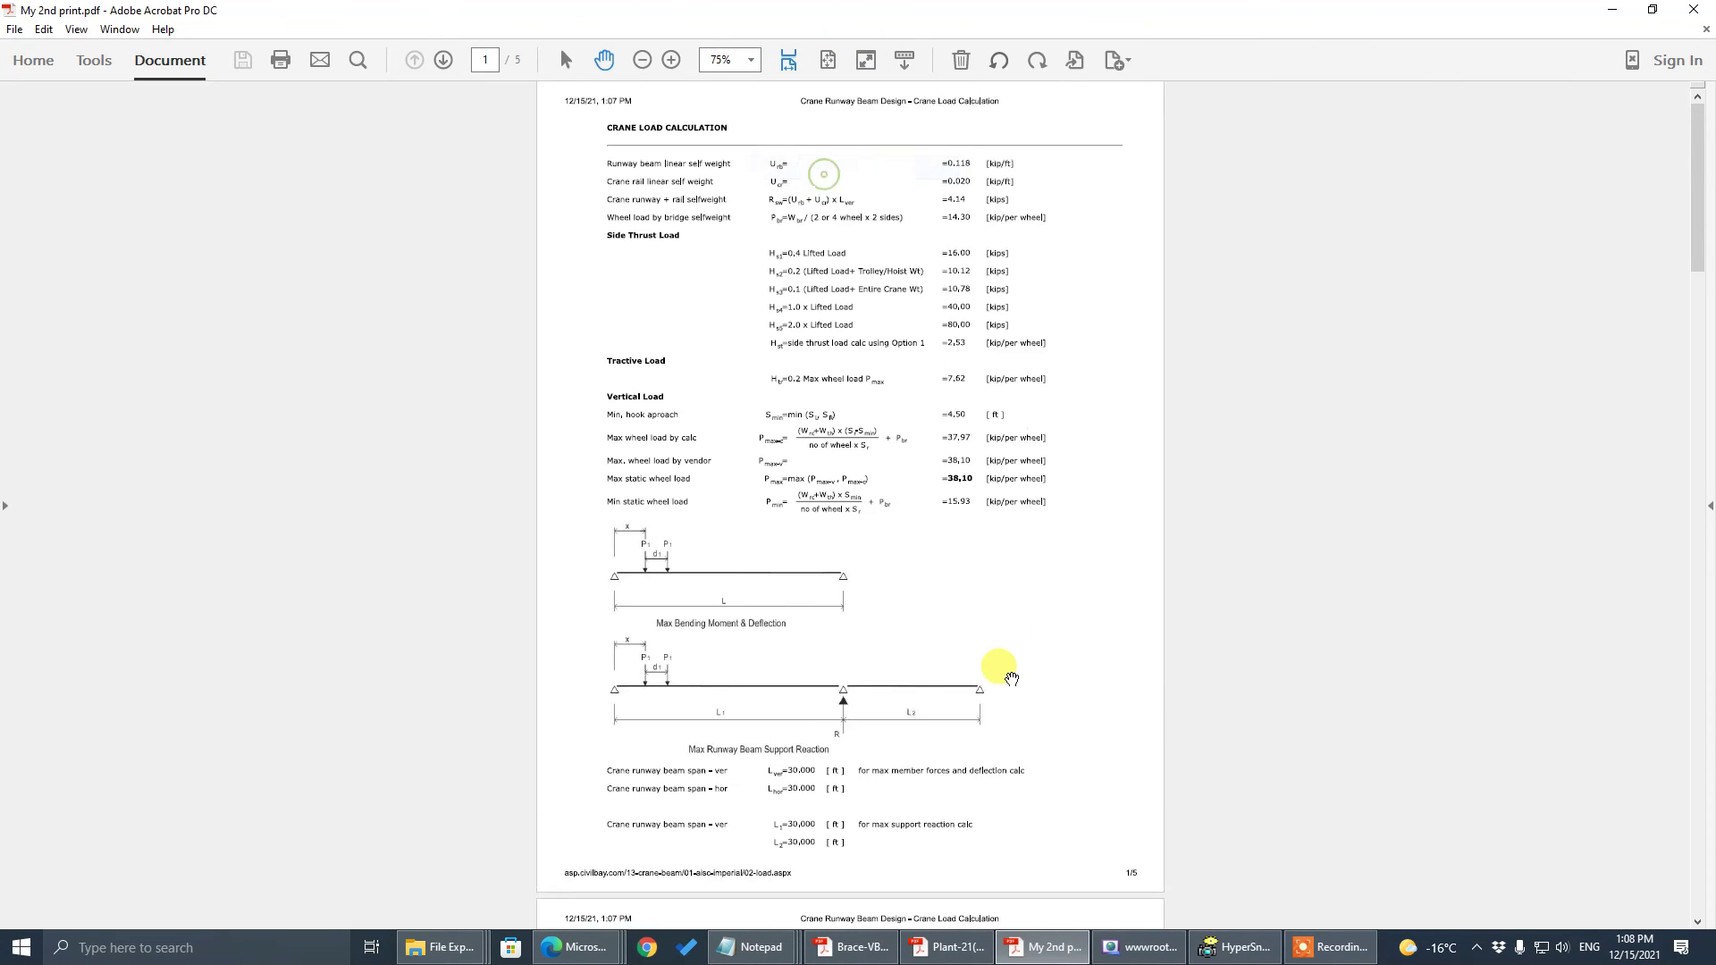
pyautogui.scroll(-15, 1000, 674)
pyautogui.scroll(-10, 1036, 554)
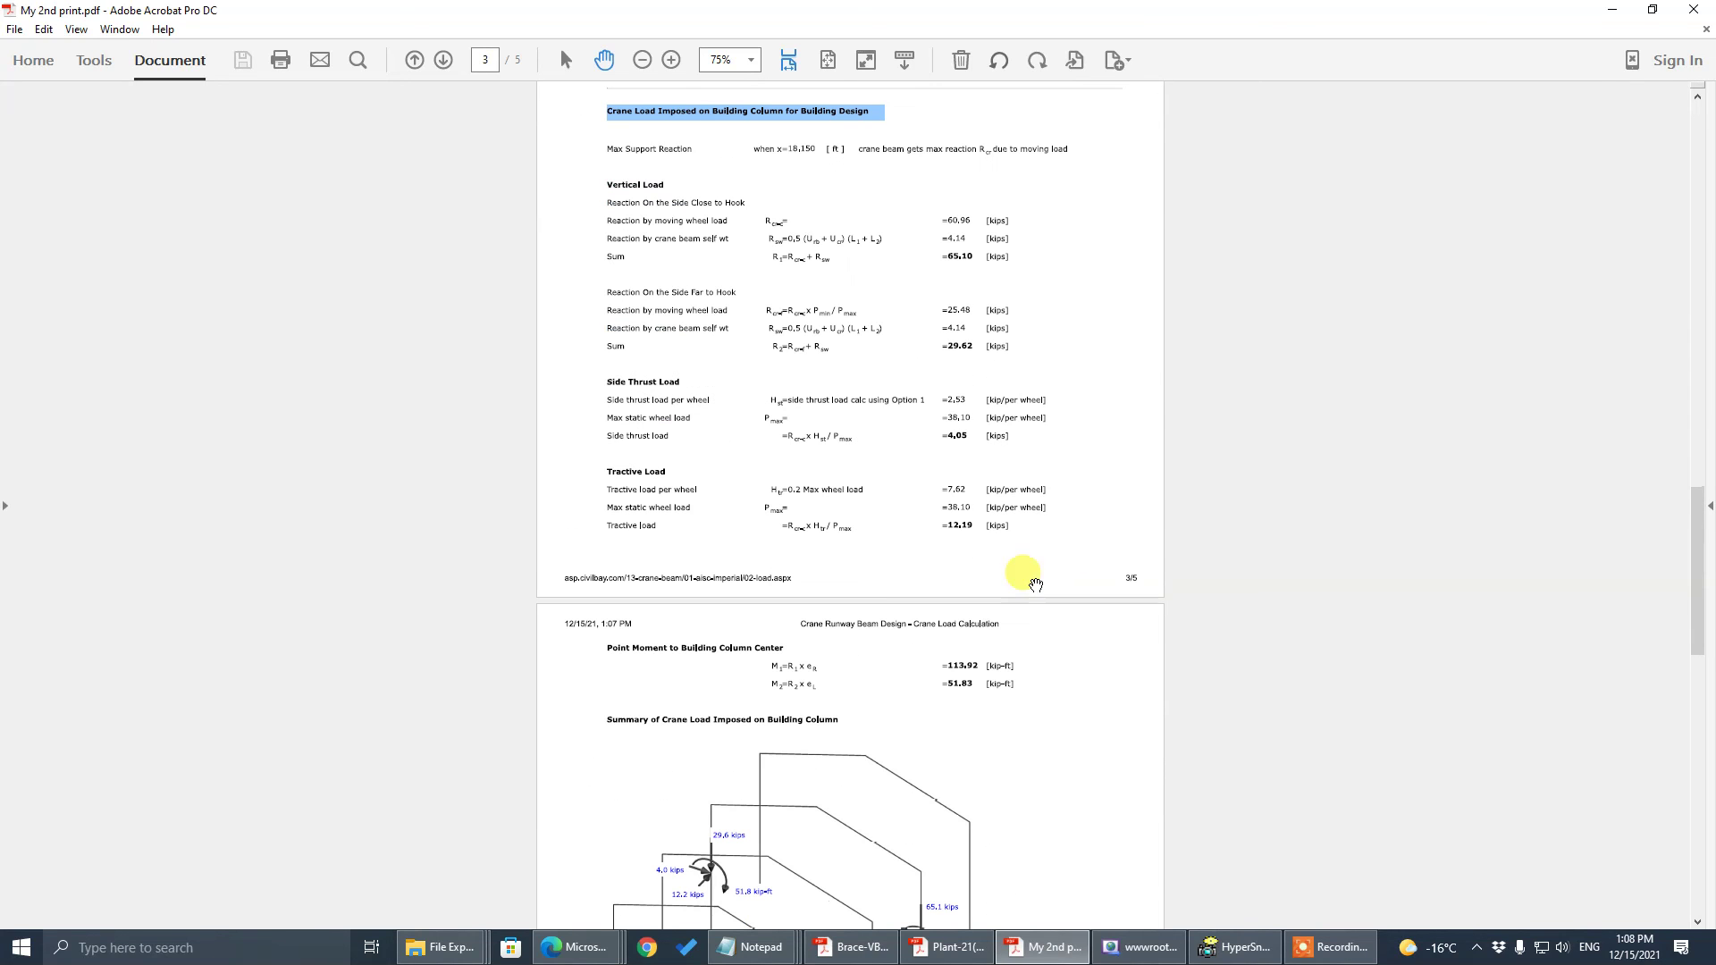
# - Review the five pages at 125% zoom, then close Acrobat
pyautogui.click(739, 70)
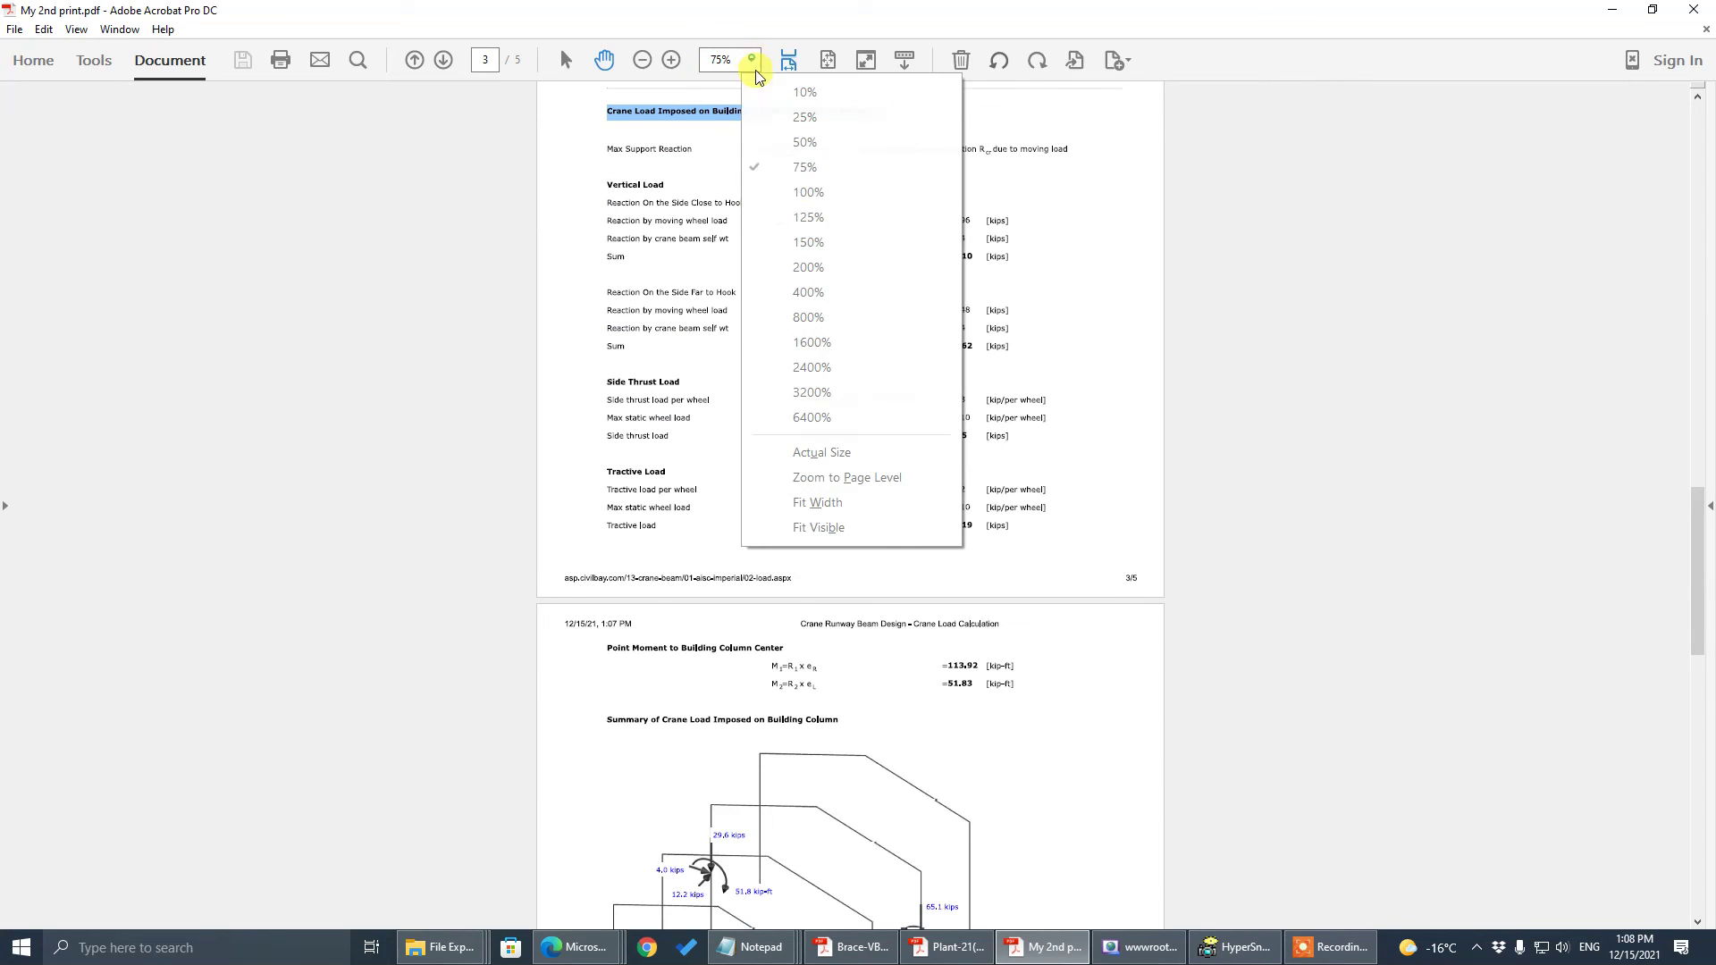
pyautogui.click(816, 218)
pyautogui.scroll(-10, 896, 524)
pyautogui.scroll(-3, 897, 524)
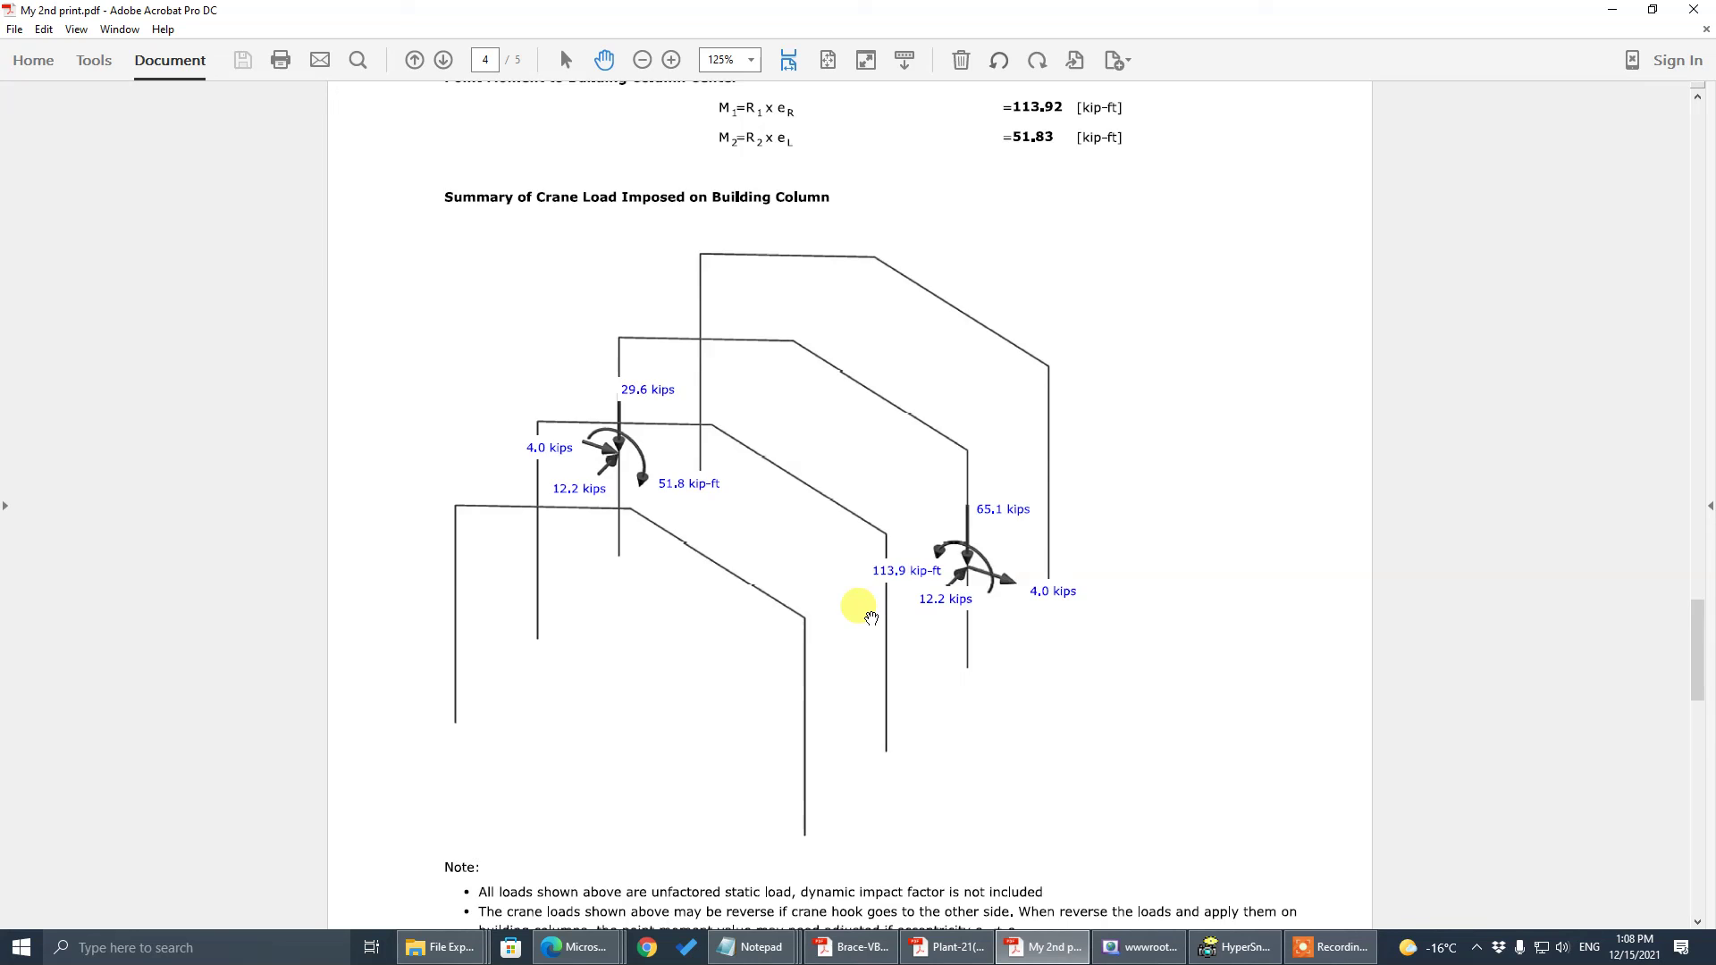
pyautogui.scroll(-5, 866, 613)
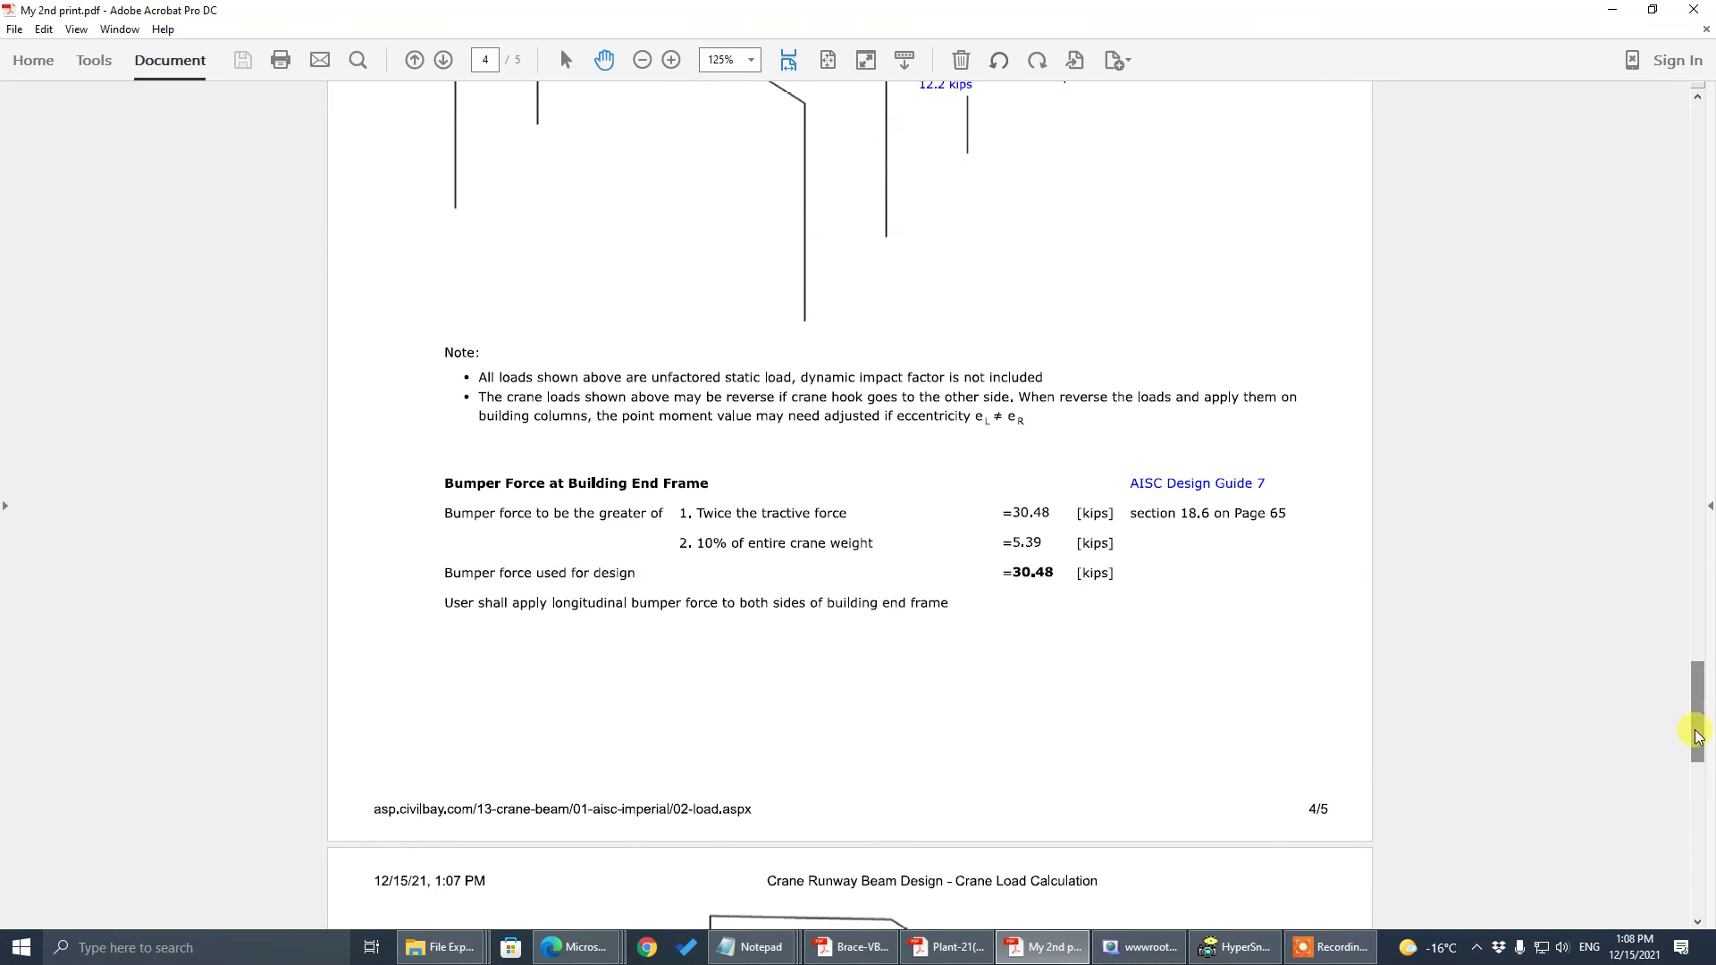
pyautogui.moveTo(1701, 721); pyautogui.dragTo(1693, 77)
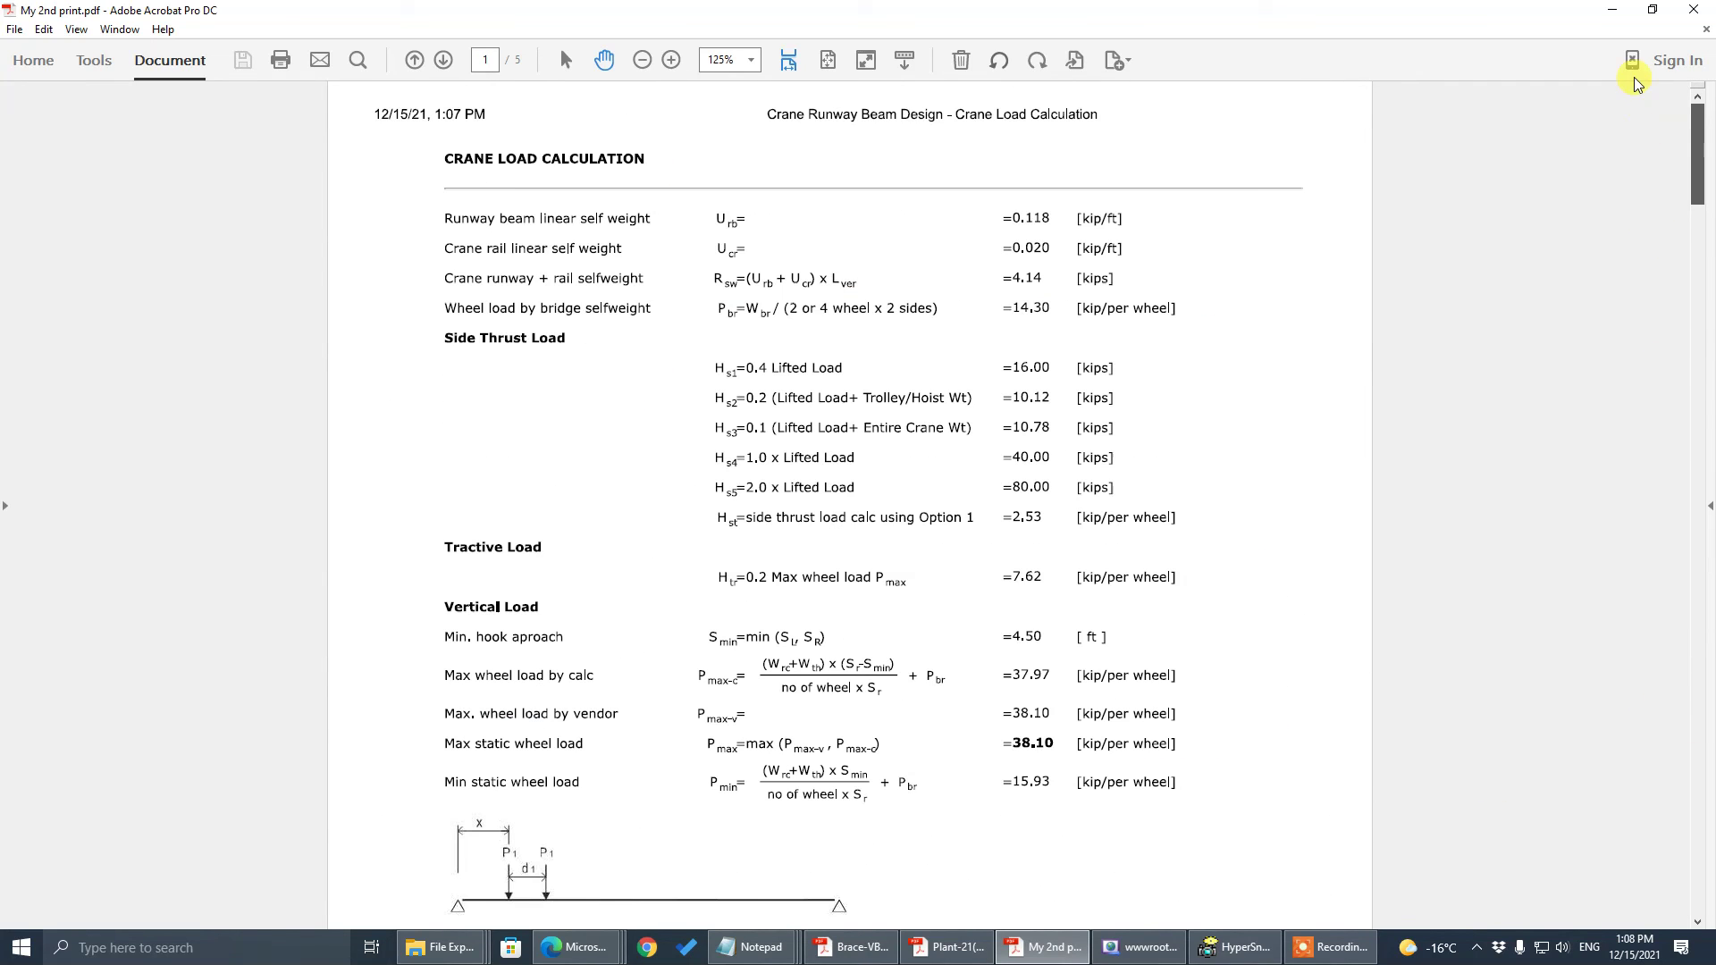
pyautogui.click(1691, 13)
# - Close the Crane Load Calculation tab and return to the top of the W27x84 + C15x33.9 design page
pyautogui.moveTo(585, 925)
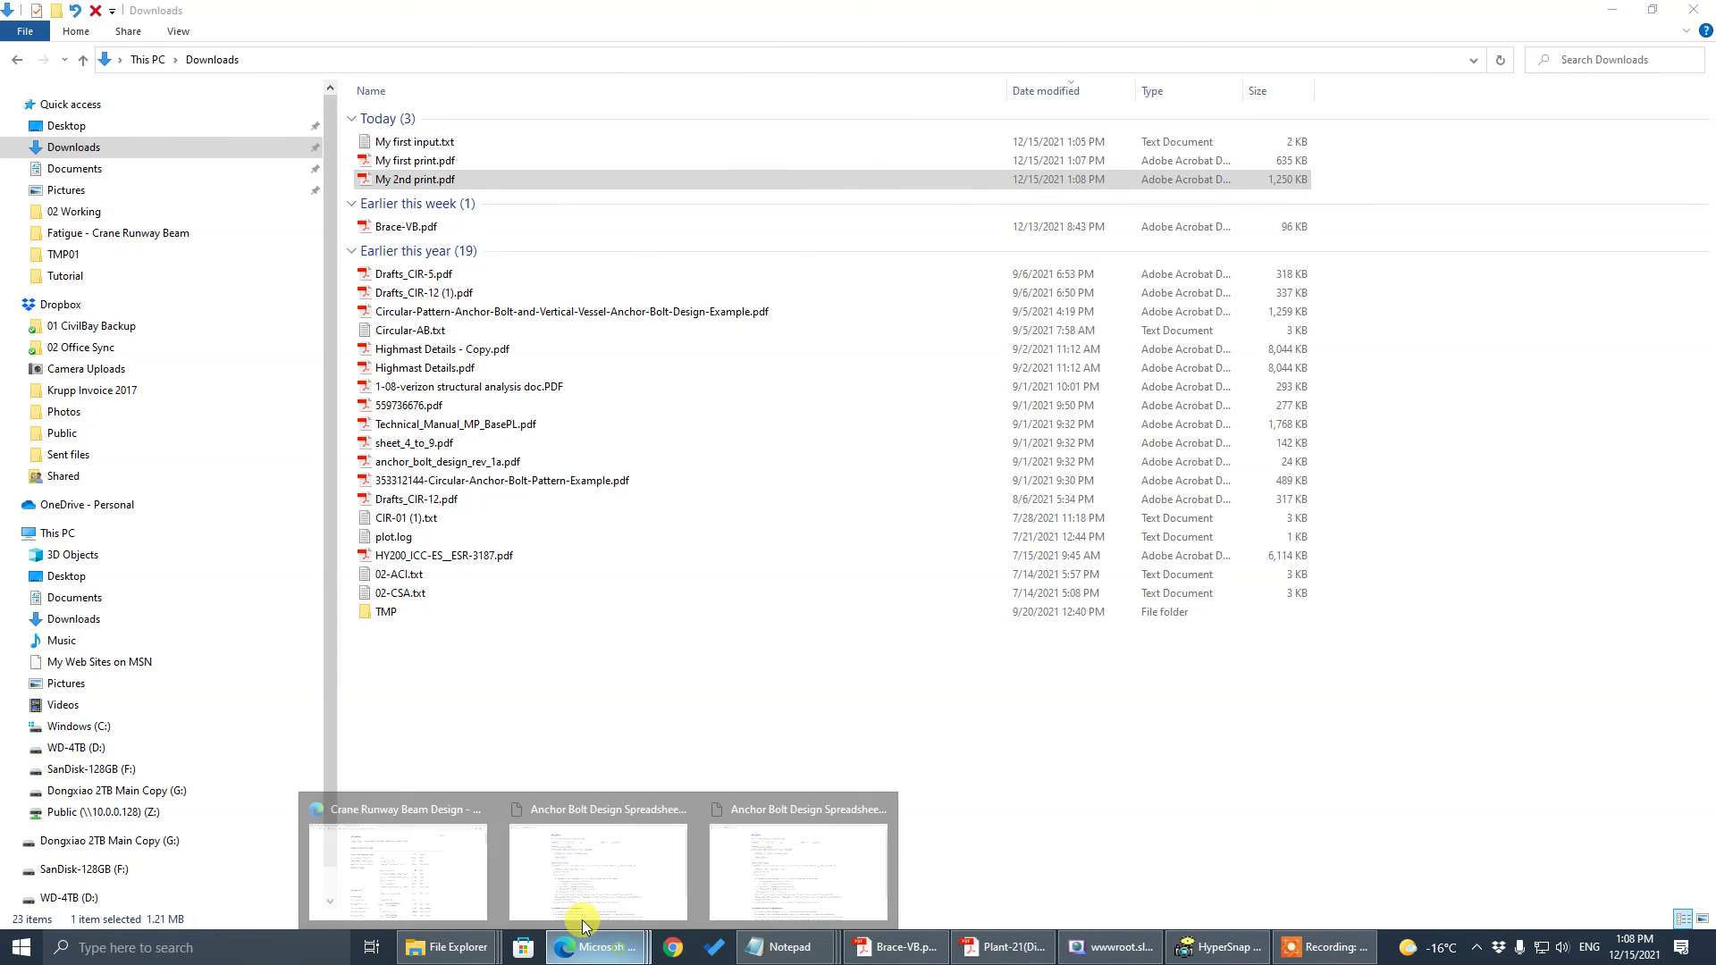
pyautogui.click(406, 807)
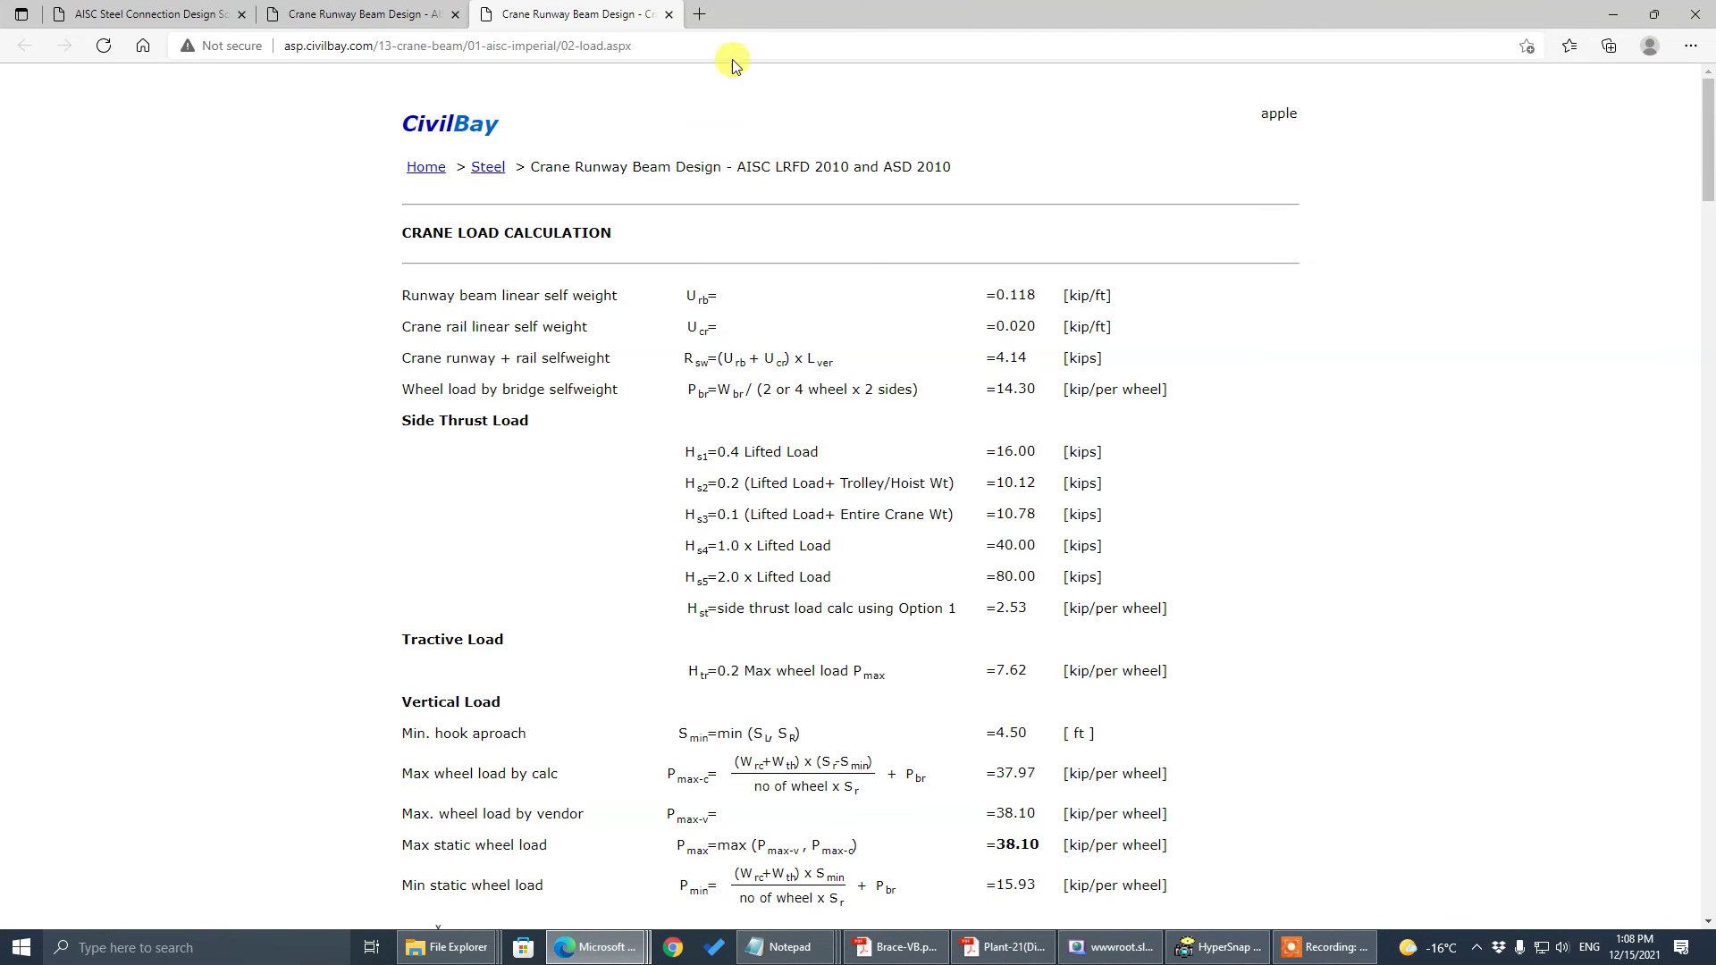
pyautogui.click(670, 15)
pyautogui.scroll(20, 1341, 506)
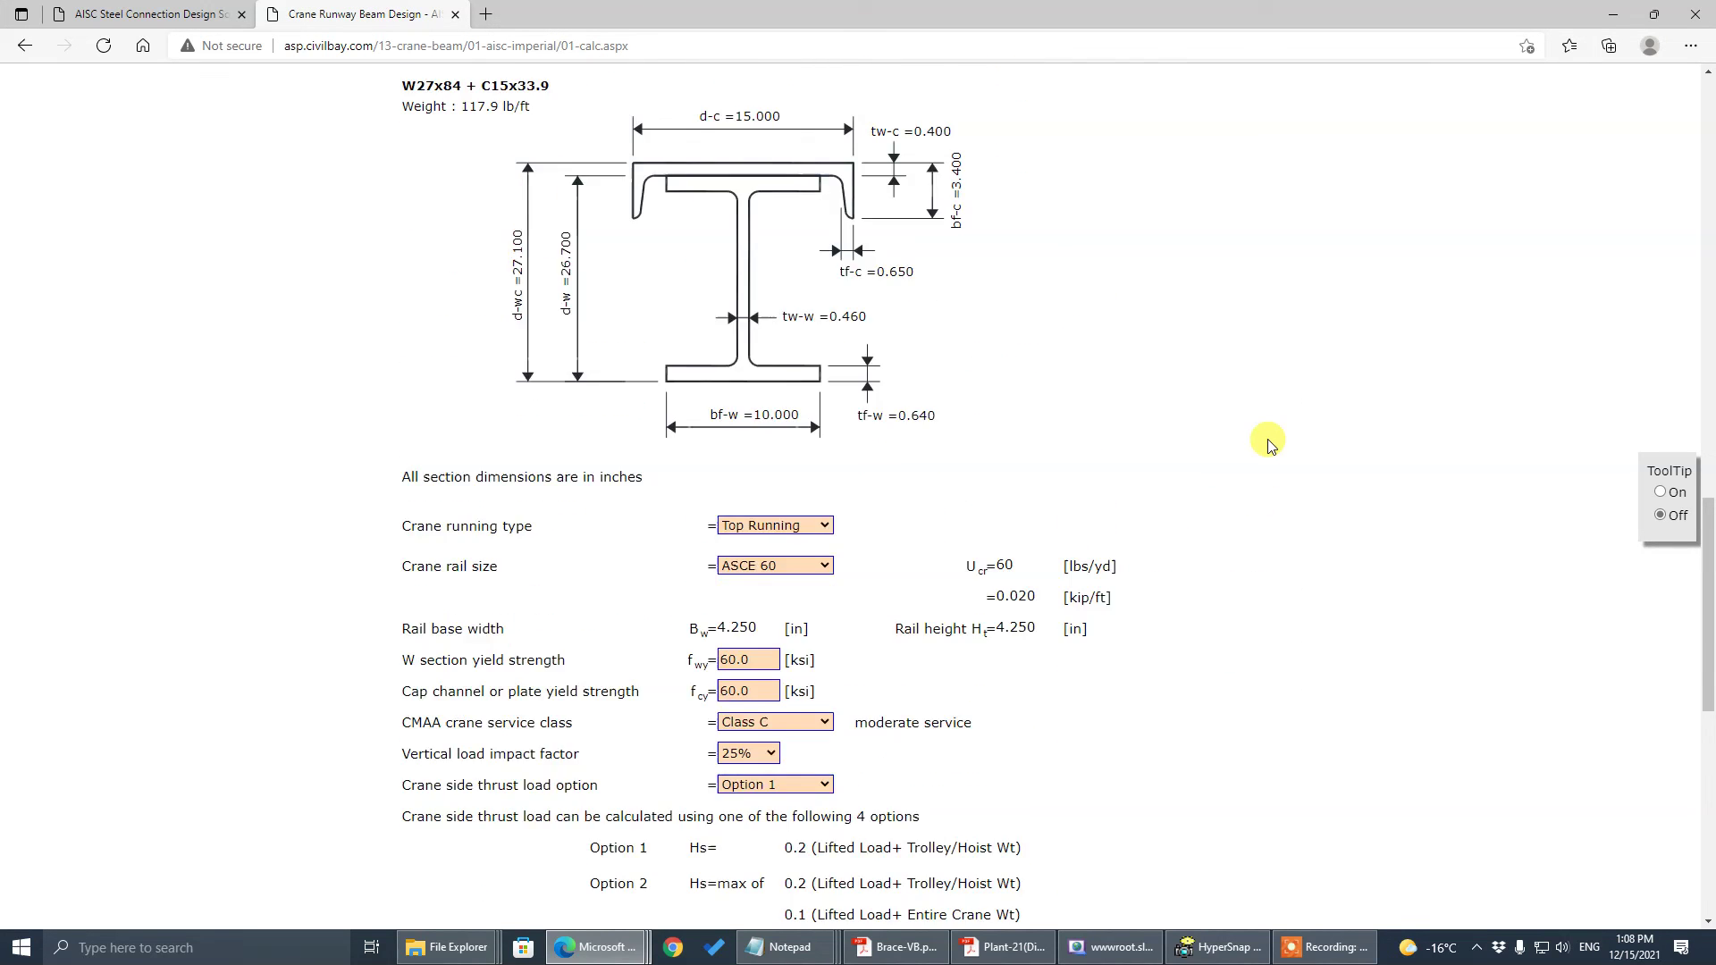